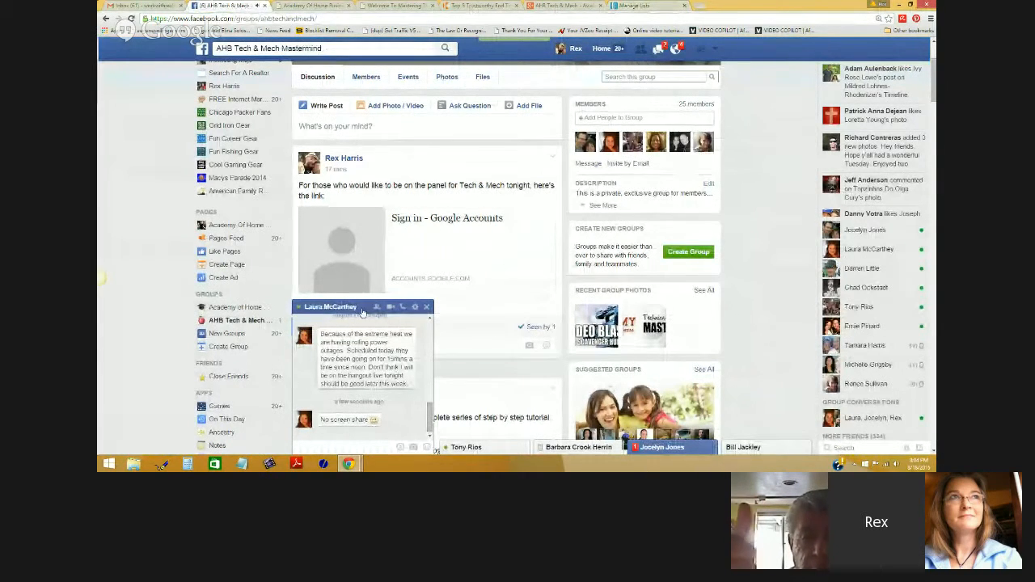
- Open another member's Facebook chat, then go to the 'AHB Tech & Mech - Aweber Basics For Beginners' Google+ page
click(664, 449)
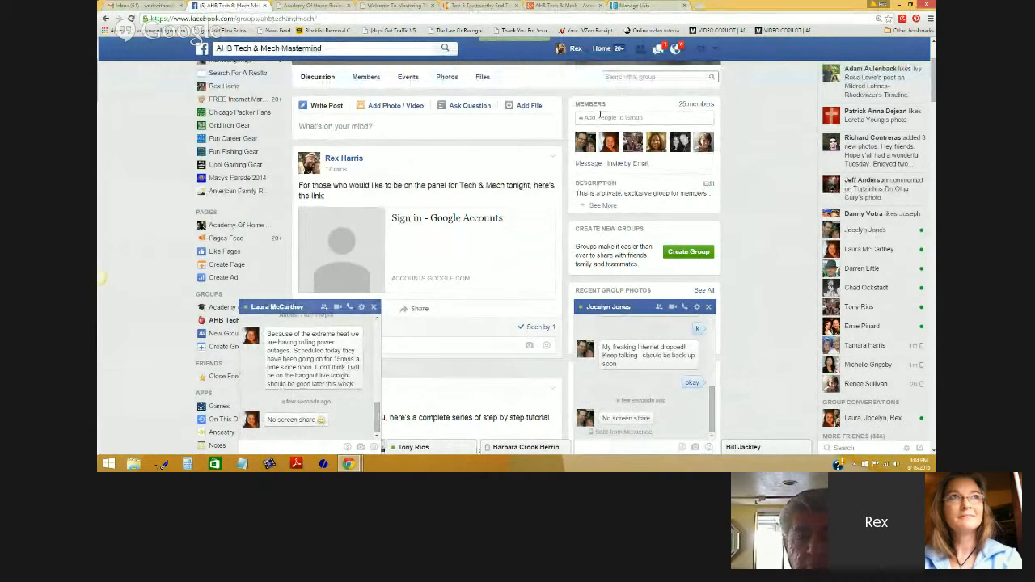
click(558, 7)
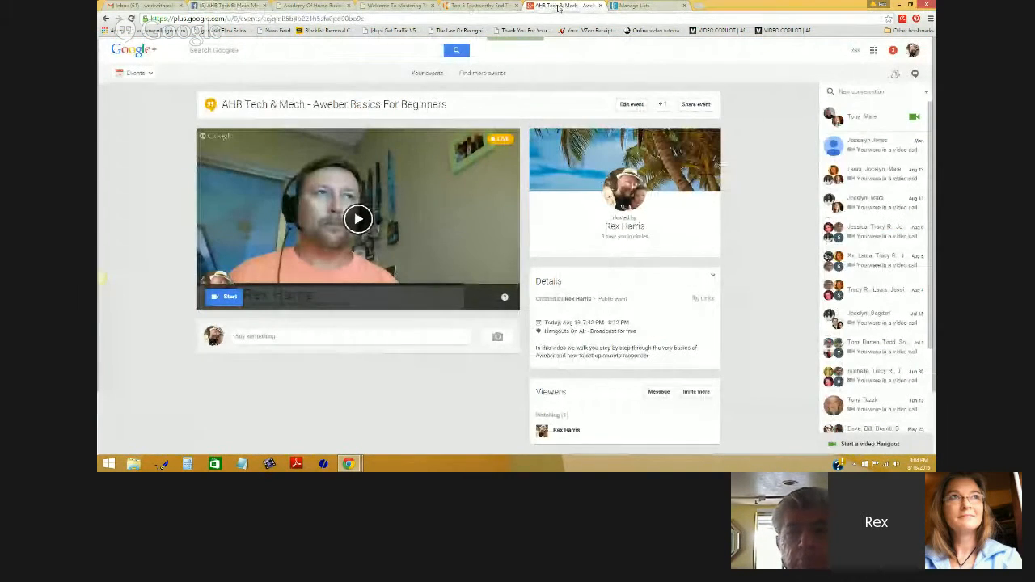
- Check the live Hangouts screenshare, then bring up the Academy of Home Business page with the embedded broadcast
mouse_move(350, 464)
click(351, 418)
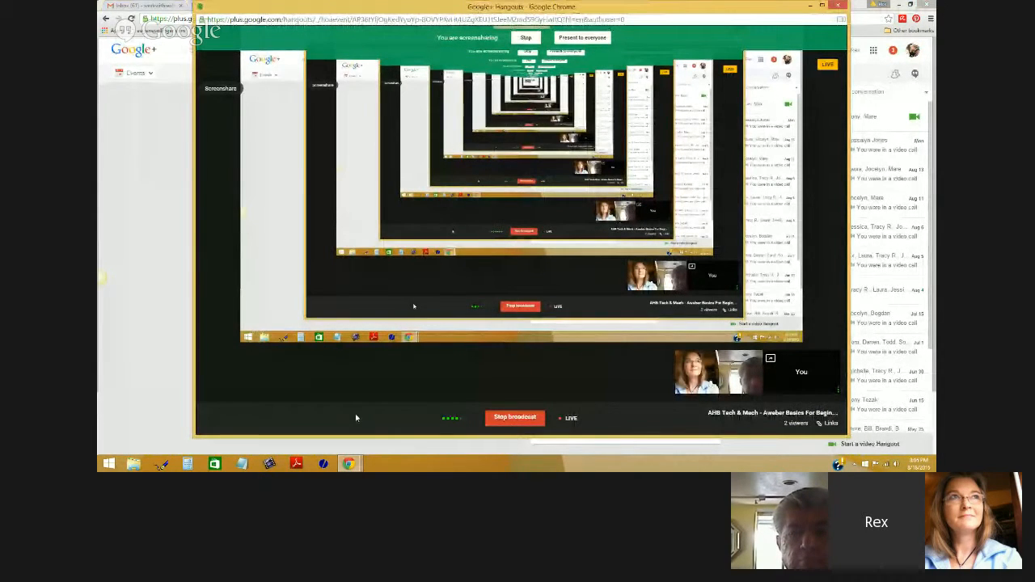
click(159, 341)
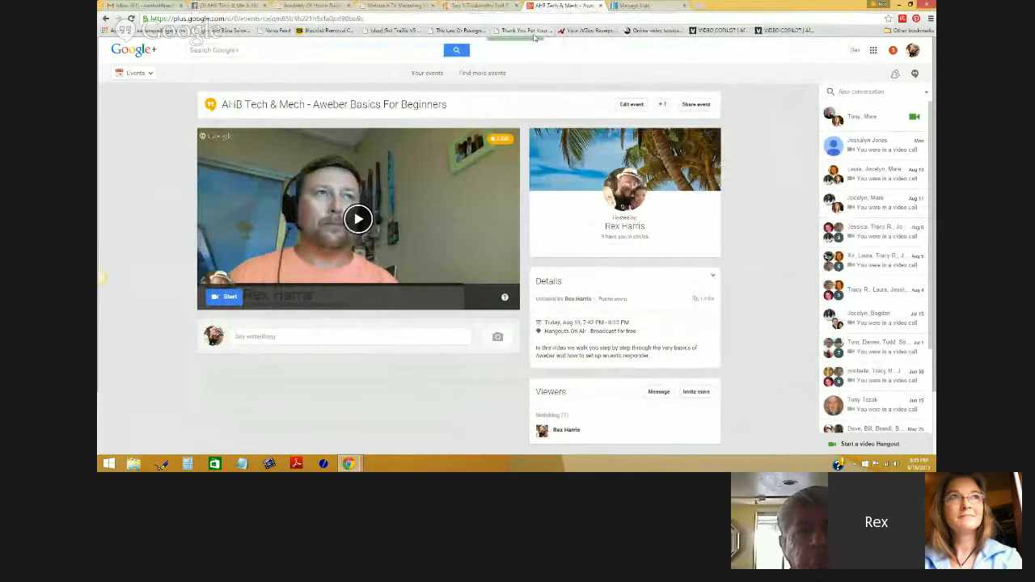
click(395, 5)
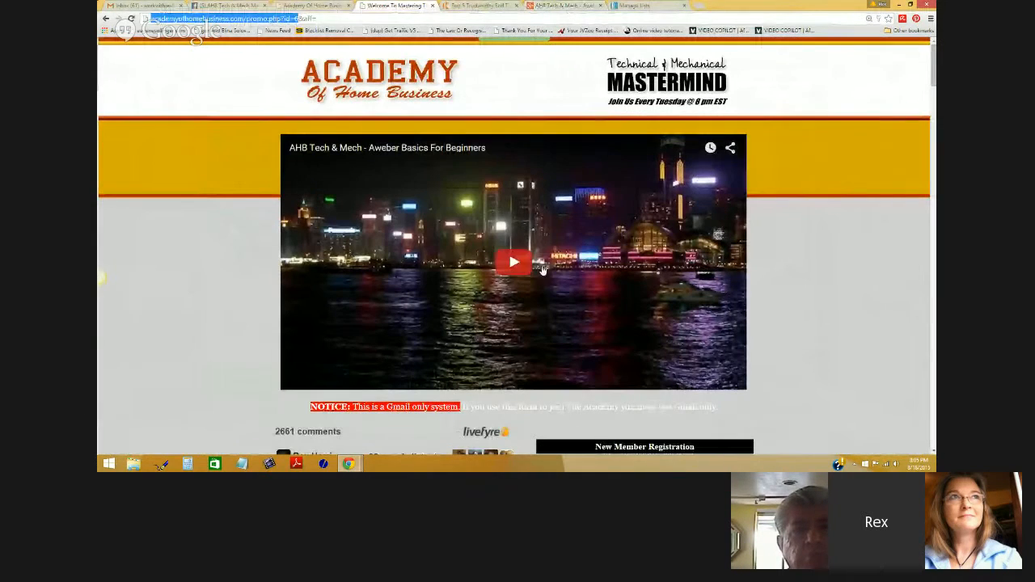
- Reload the Academy of Home Business page, then play and pause the embedded live broadcast
click(131, 19)
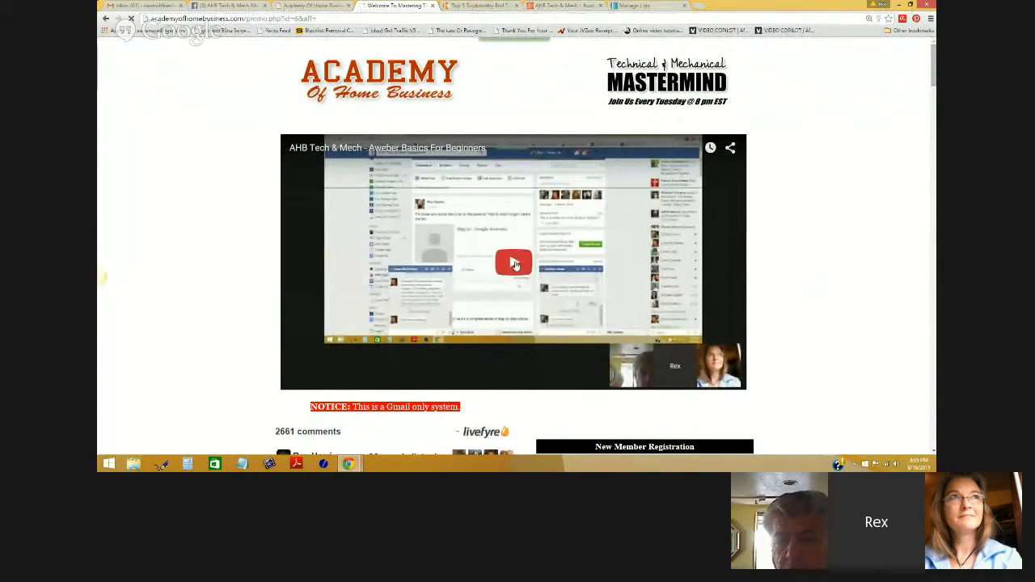
click(514, 265)
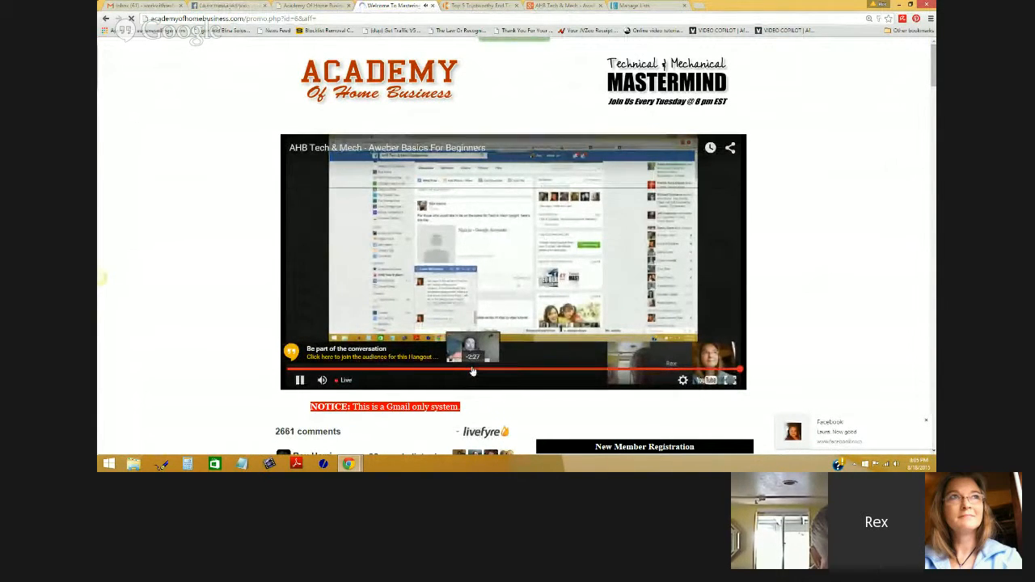
click(383, 329)
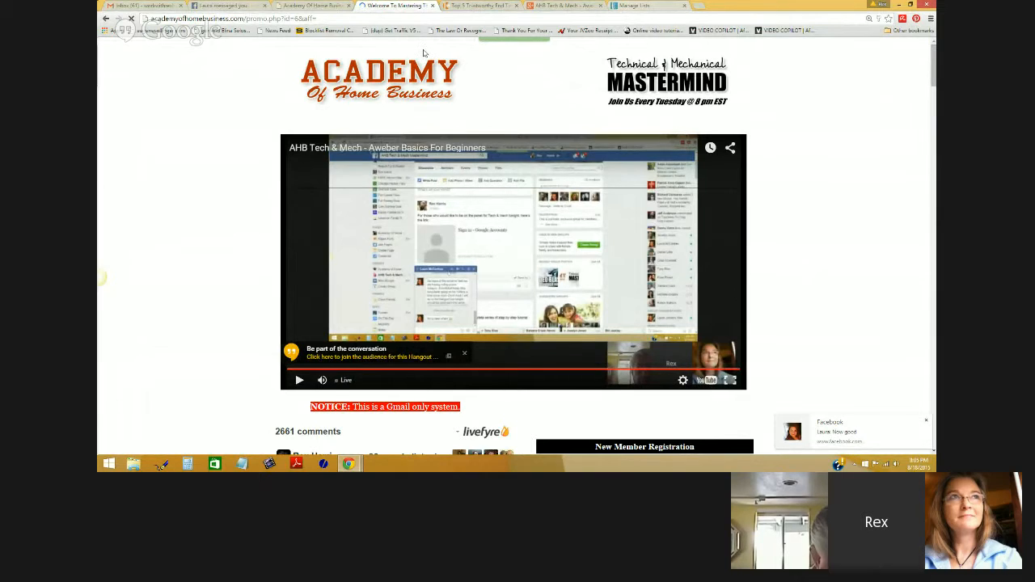
- Move through the Facebook and Google+ pages to AWeber's Manage Your Lists page
click(234, 7)
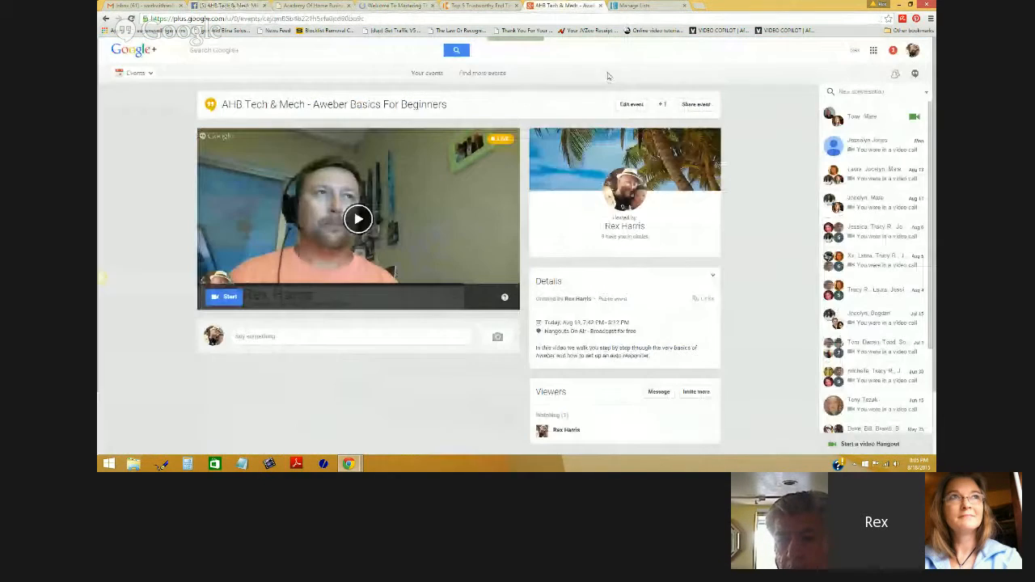
click(562, 6)
click(621, 5)
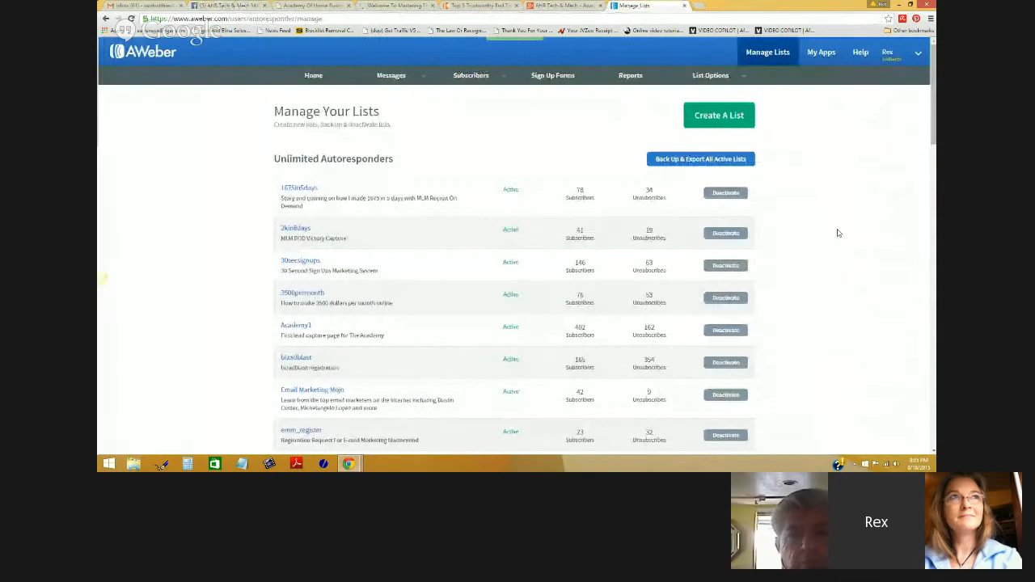
- Review AWeber's Home dashboard with subscriber stats and sent broadcasts, then go to Help
click(318, 80)
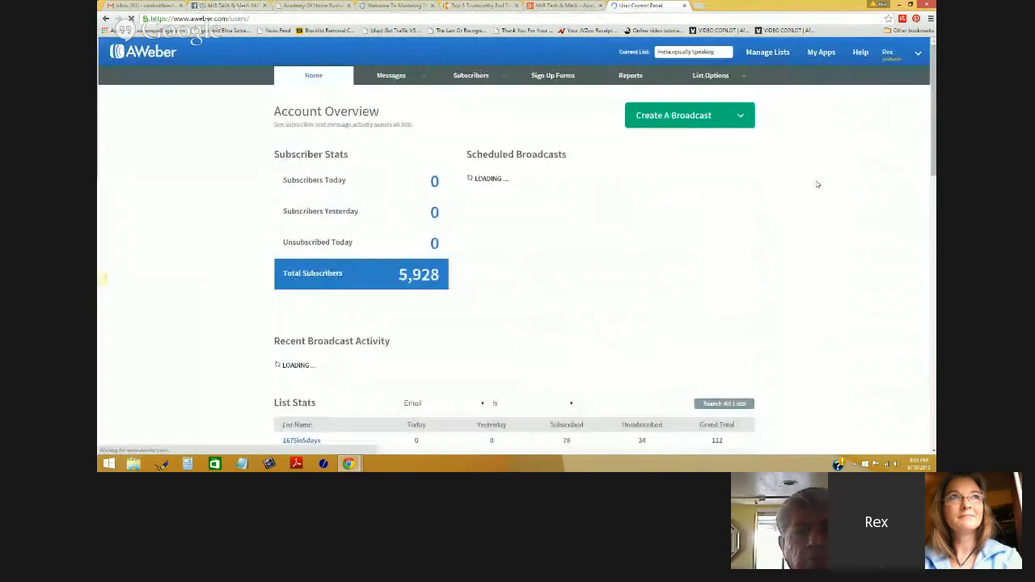
scroll(801, 214, down, 4)
scroll(817, 230, up, 5)
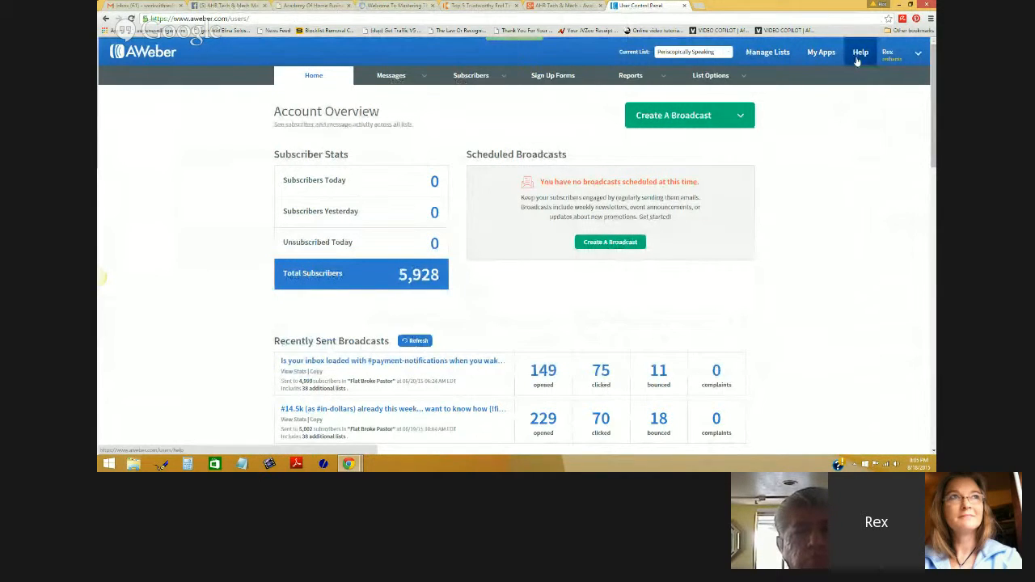
click(859, 53)
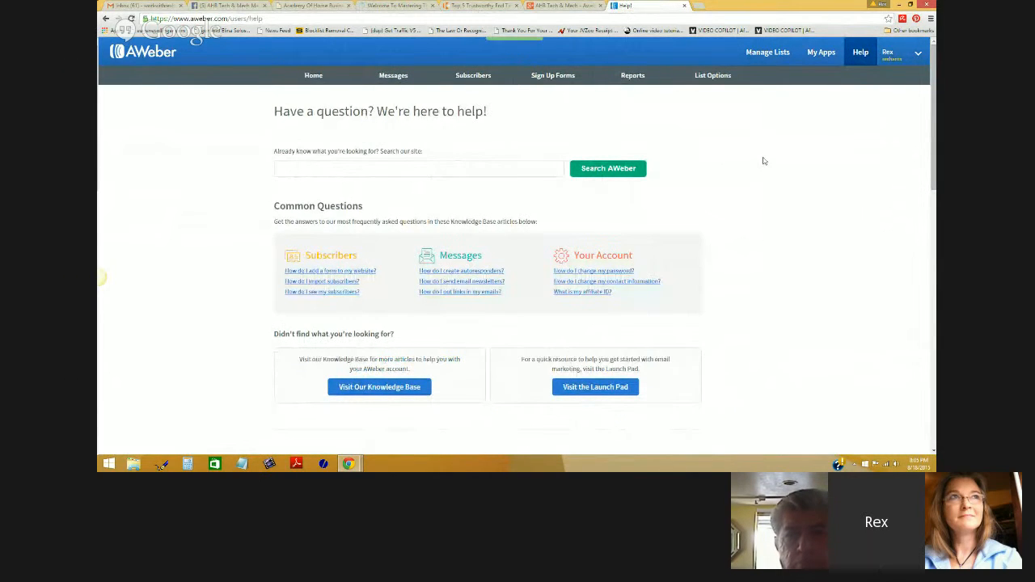
scroll(764, 170, down, 1)
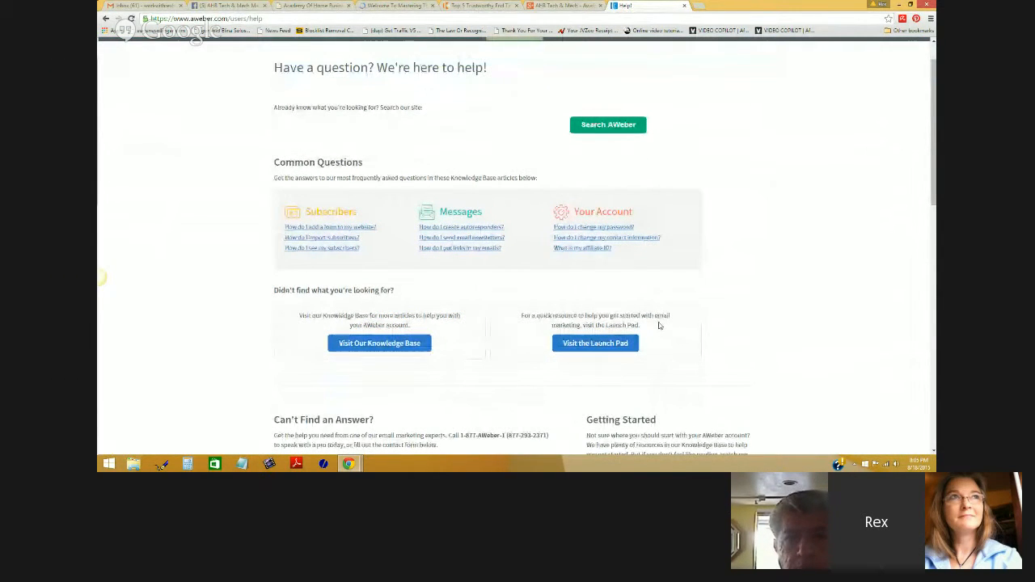
scroll(709, 242, down, 4)
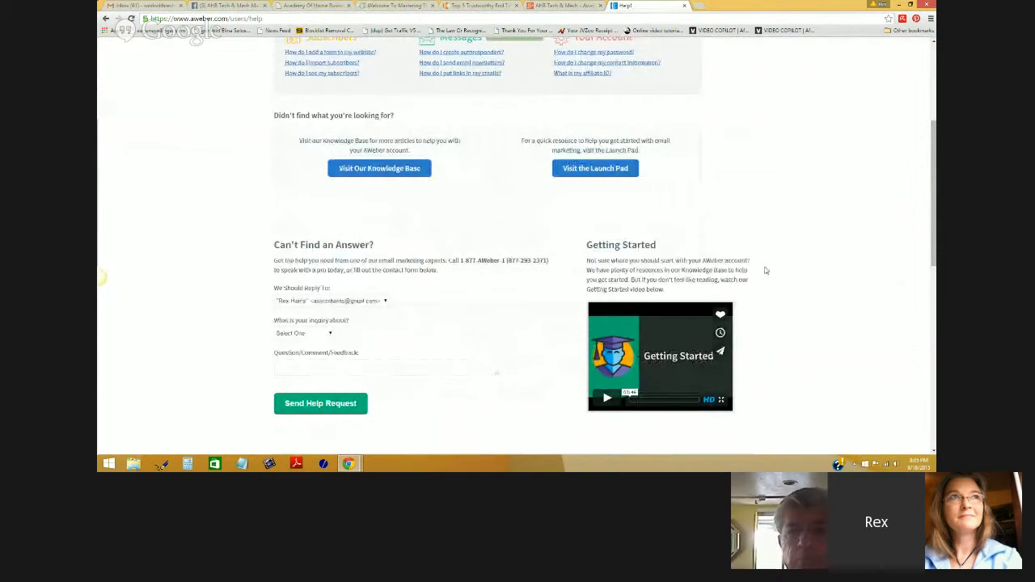
scroll(740, 260, down, 7)
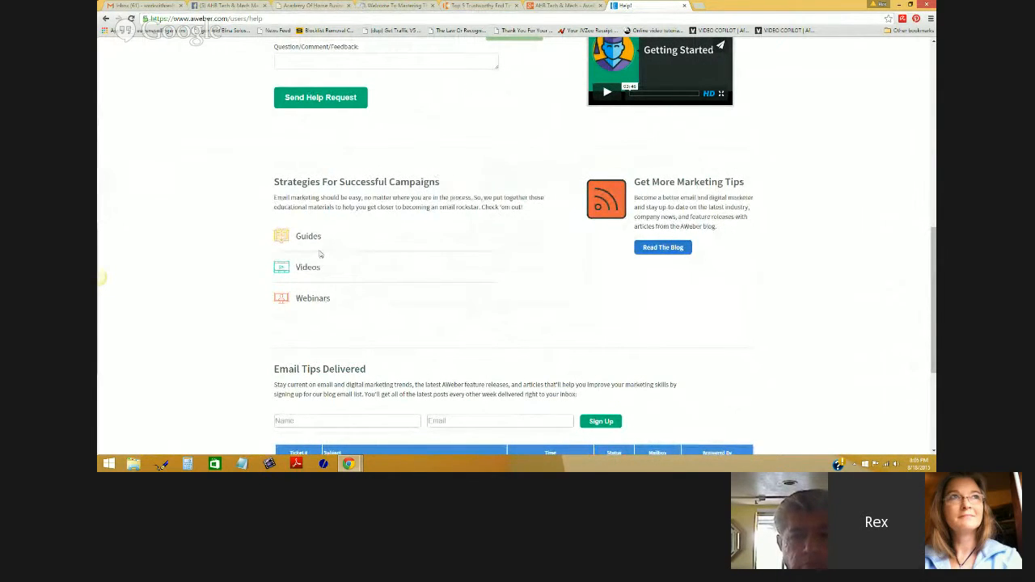
scroll(445, 345, up, 3)
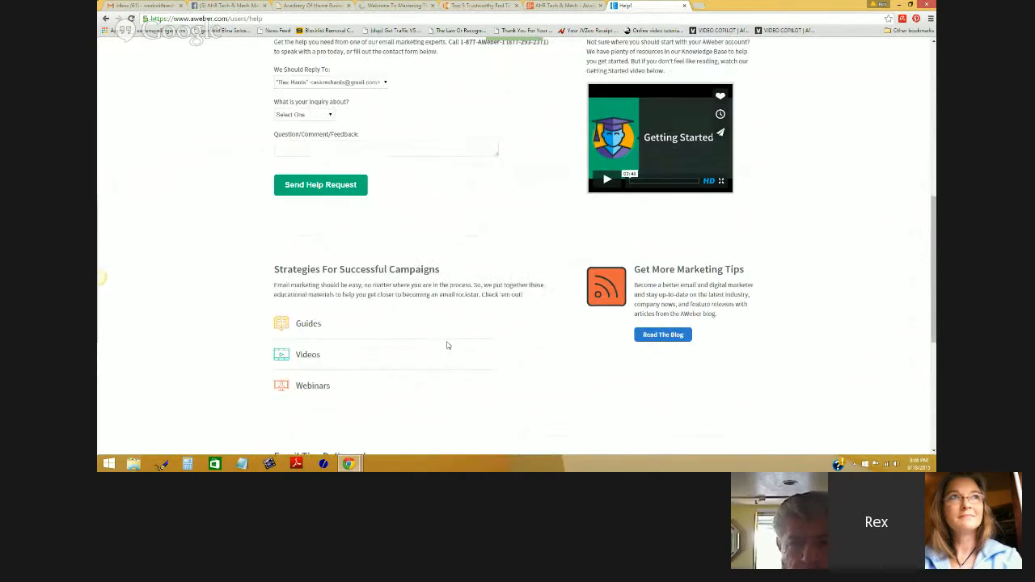
scroll(727, 374, up, 3)
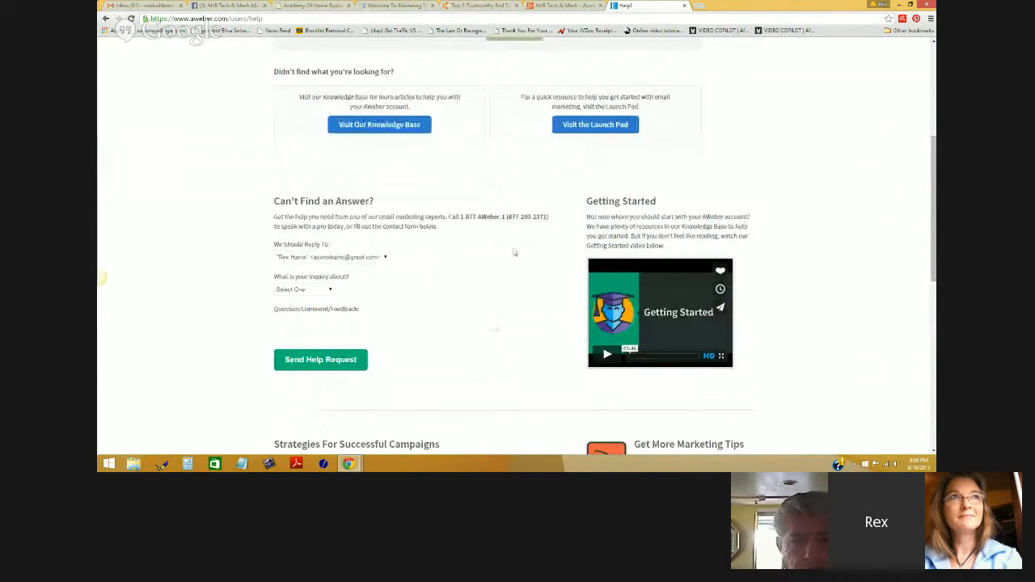
drag(450, 217, 530, 218)
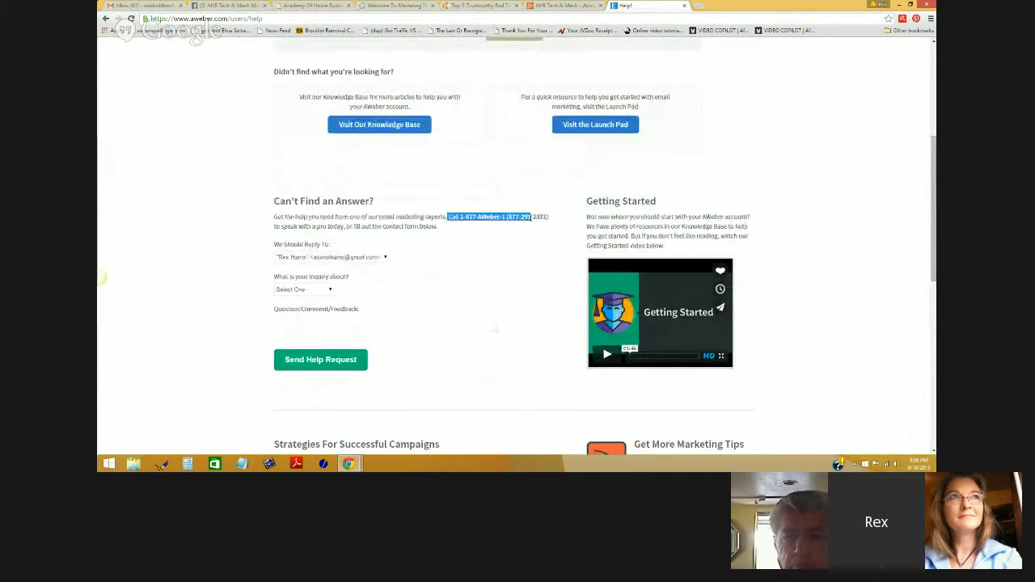
scroll(826, 220, up, 5)
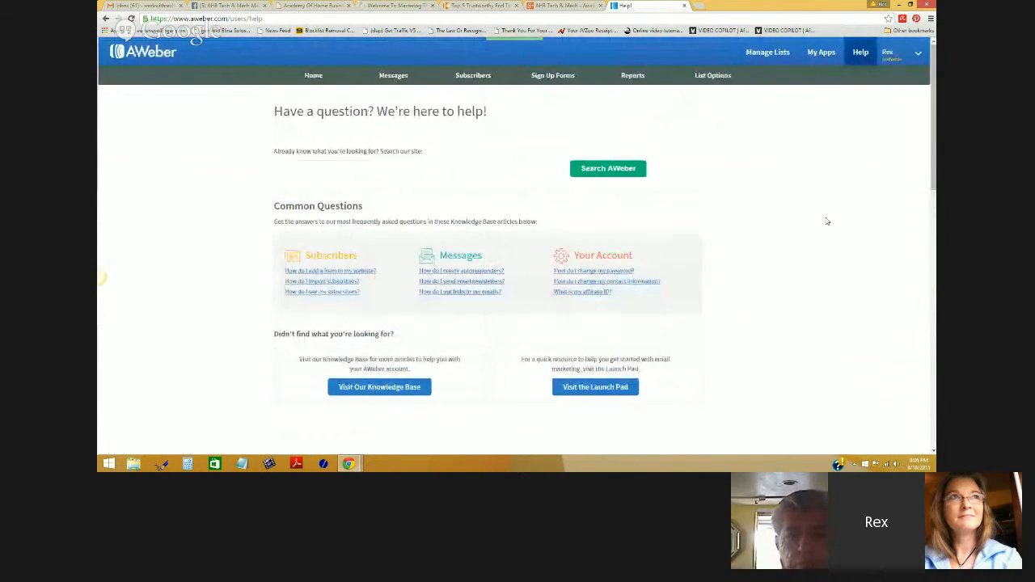
scroll(783, 177, down, 3)
scroll(783, 177, down, 5)
scroll(784, 178, down, 2)
scroll(797, 186, up, 2)
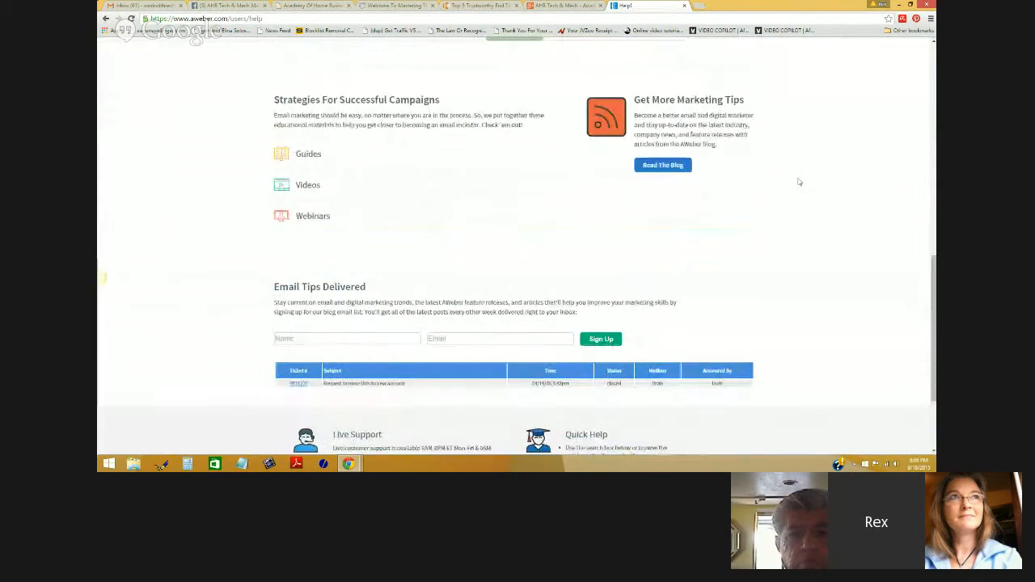
scroll(799, 182, up, 8)
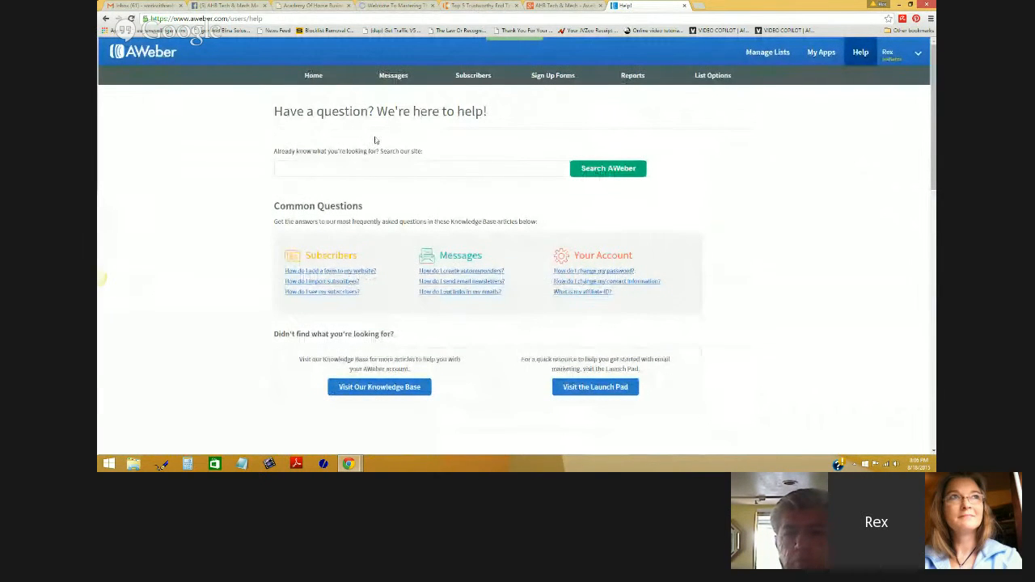
click(313, 75)
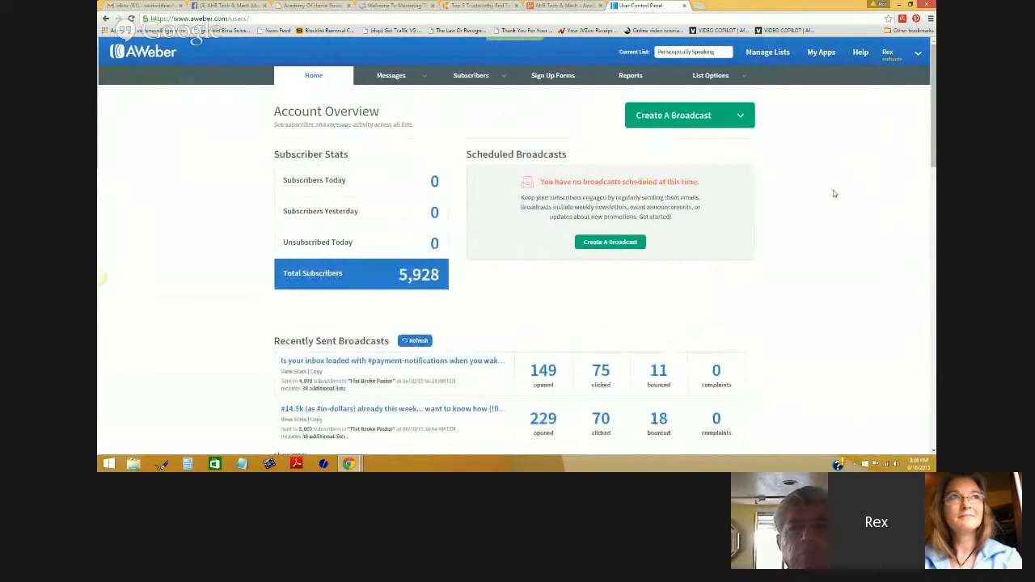
- Go to Manage Lists and review the Unlimited Autoresponders lists with their subscriber counts
scroll(834, 194, down, 2)
scroll(838, 219, up, 2)
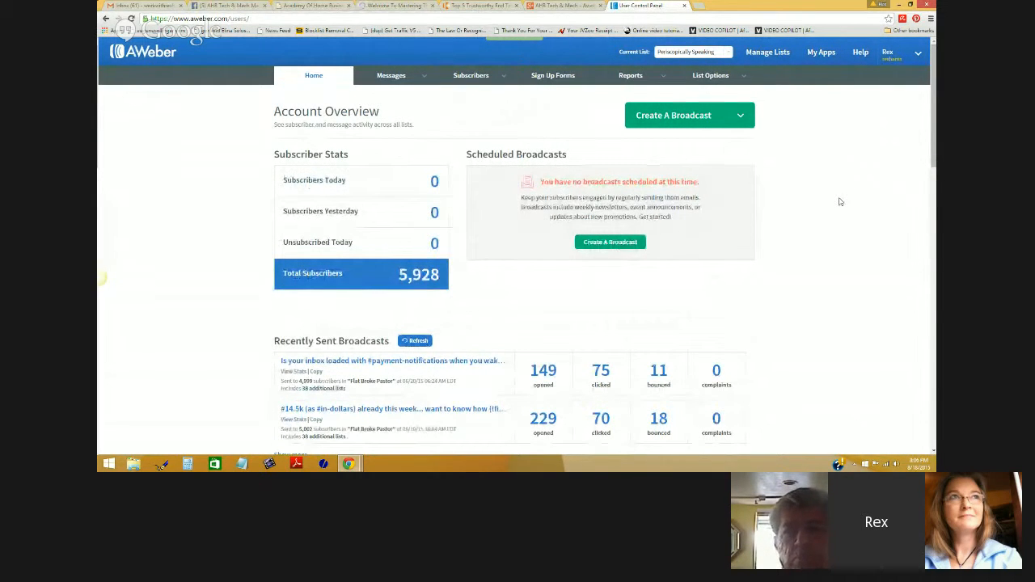
click(767, 53)
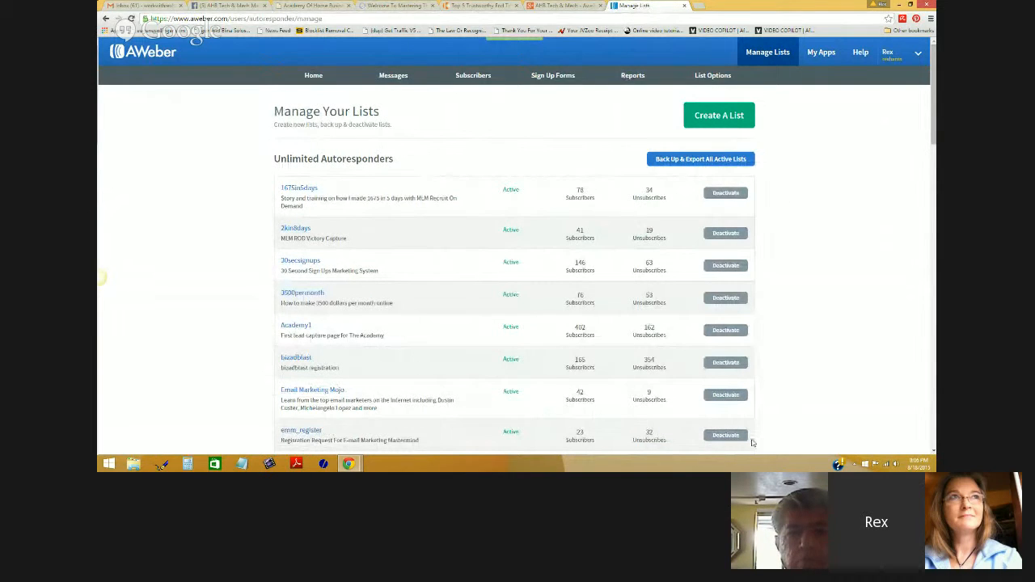
scroll(856, 349, down, 2)
scroll(857, 348, down, 2)
scroll(857, 349, up, 5)
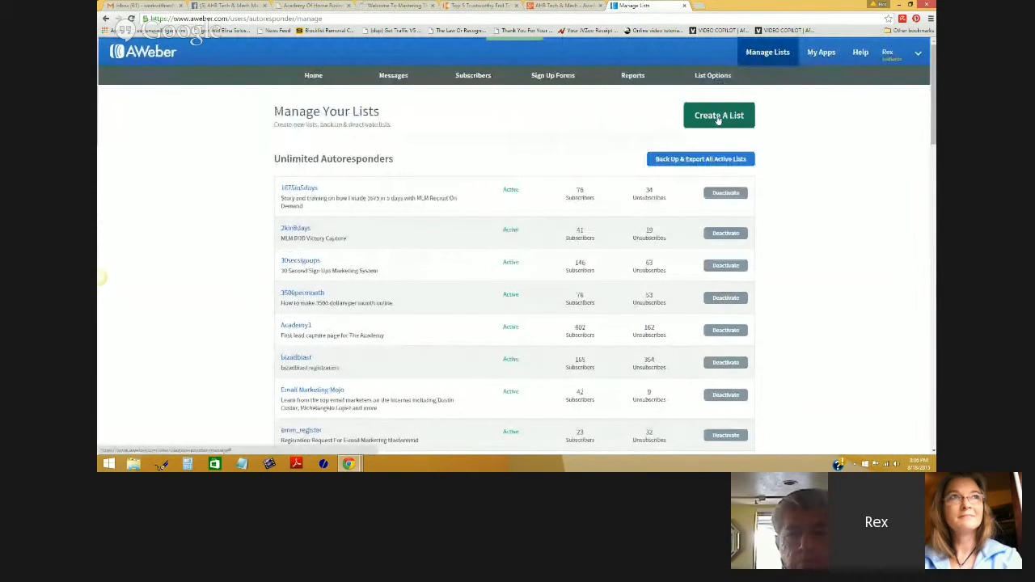
click(717, 116)
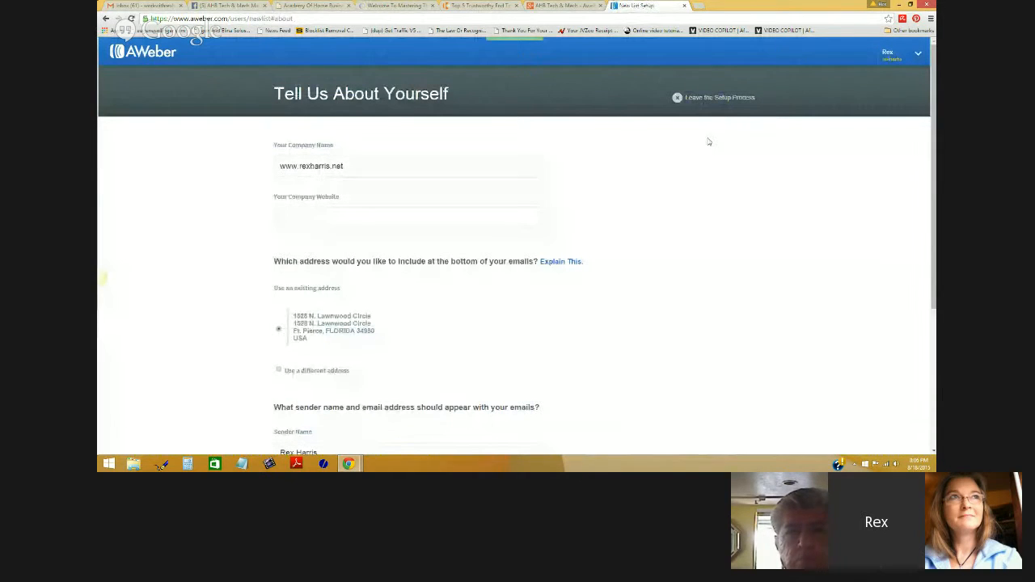
triple_click(364, 166)
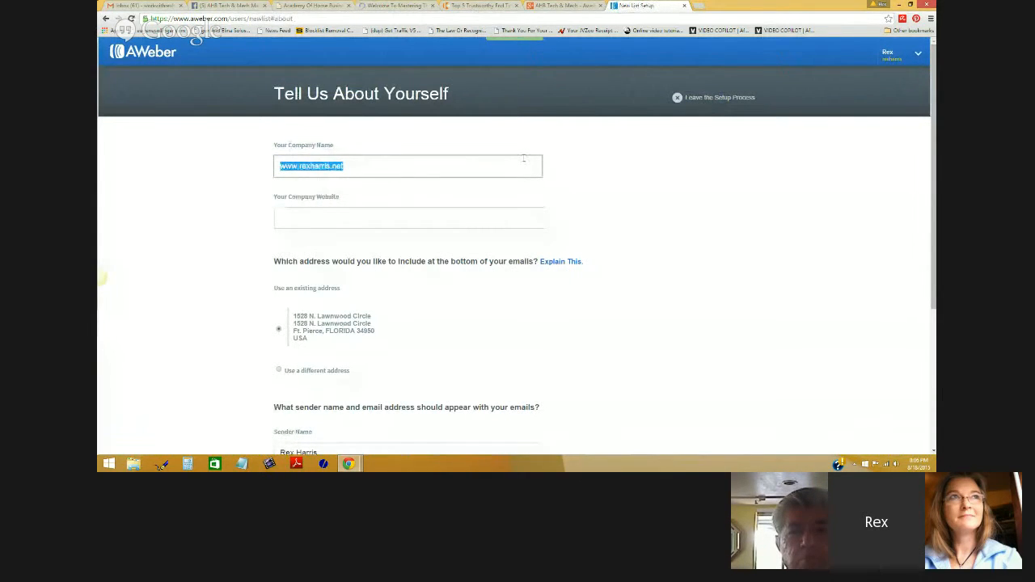
scroll(580, 176, down, 3)
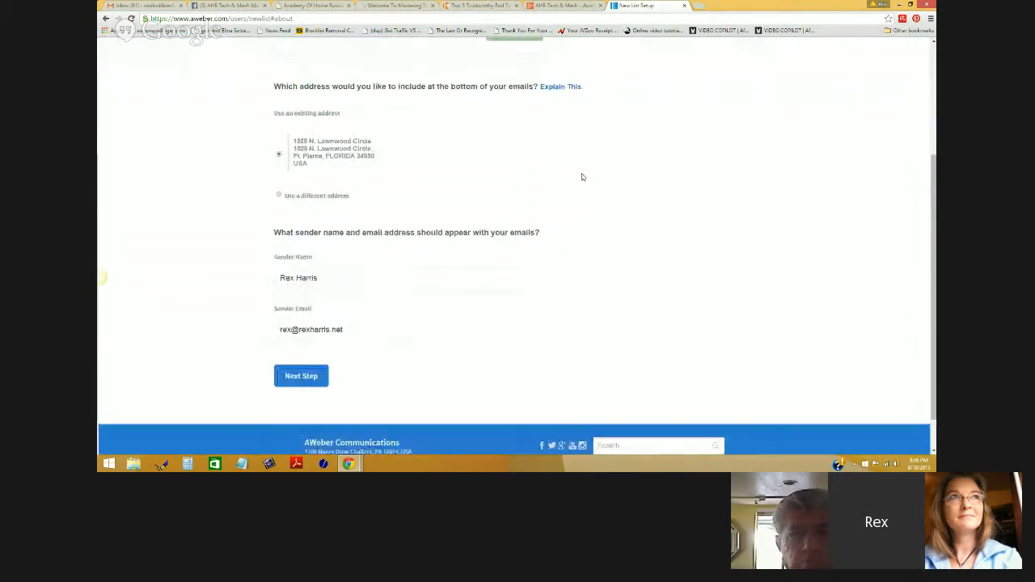
scroll(587, 182, up, 3)
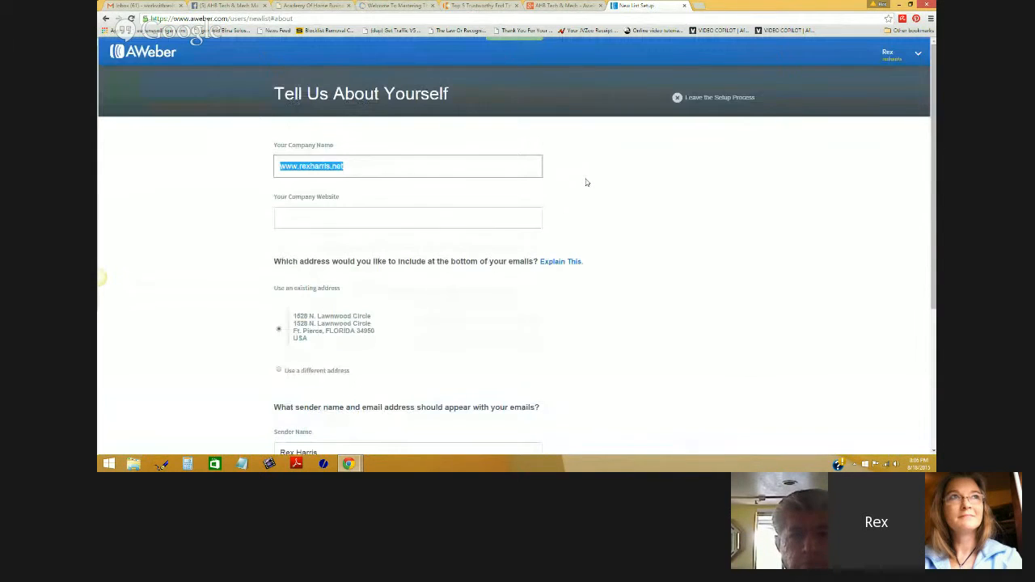
scroll(586, 182, down, 3)
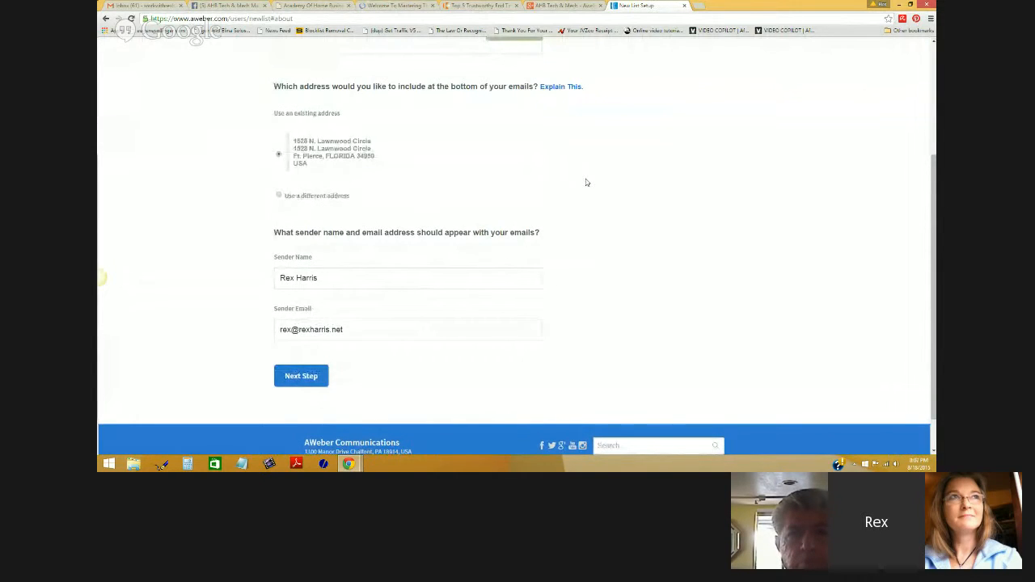
scroll(587, 182, up, 3)
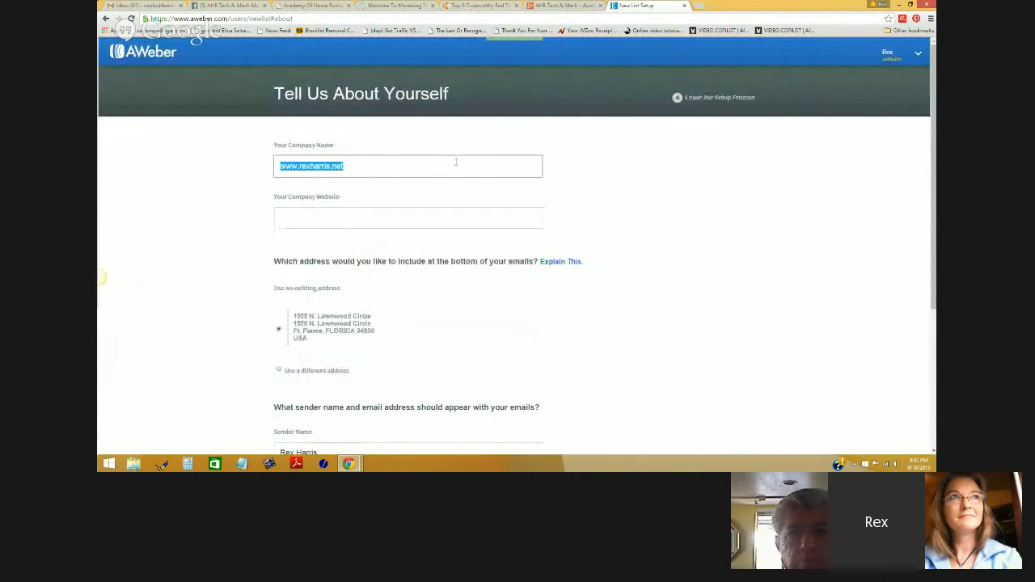
text(Academy Of Home Business)
key(Tab)
text(http:)
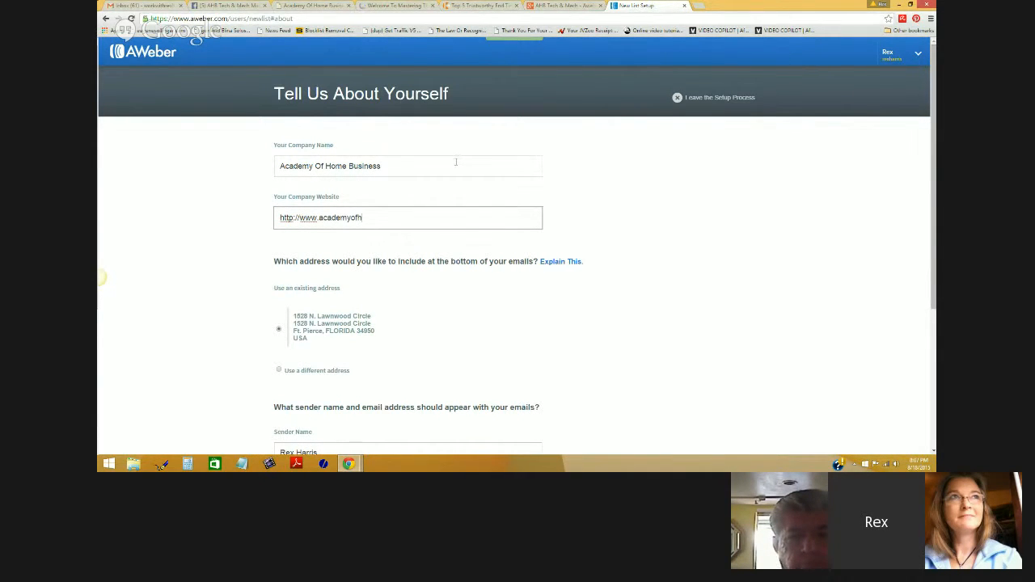
text(.com)
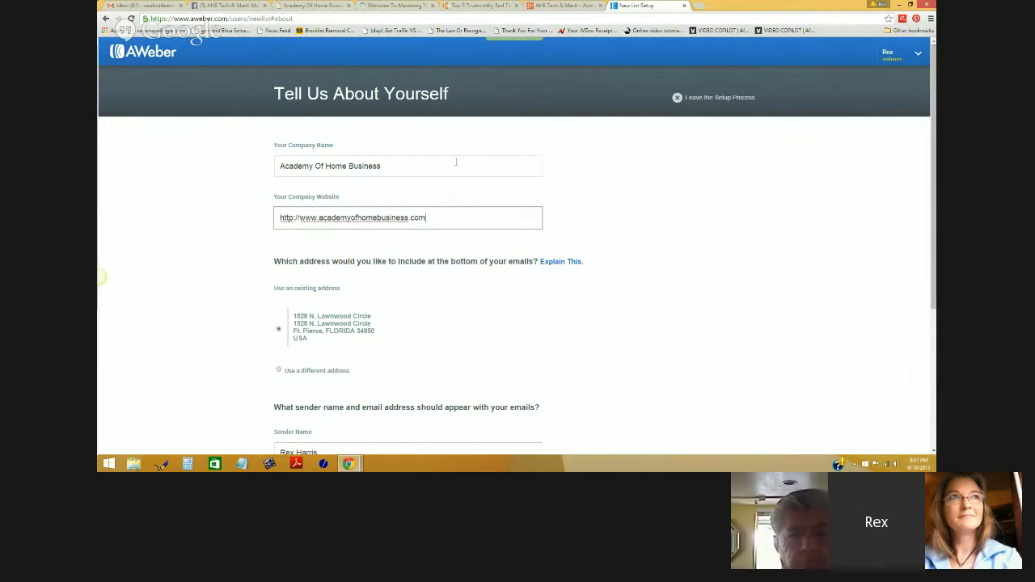
- Review the sender name and email fields, then continue to the list-naming step
scroll(635, 279, down, 3)
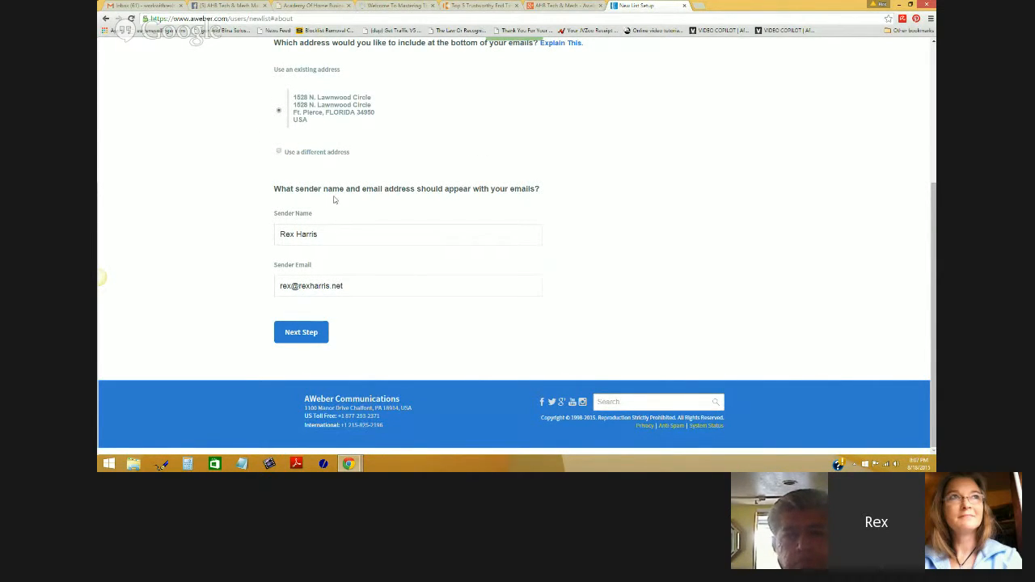
drag(278, 193, 535, 188)
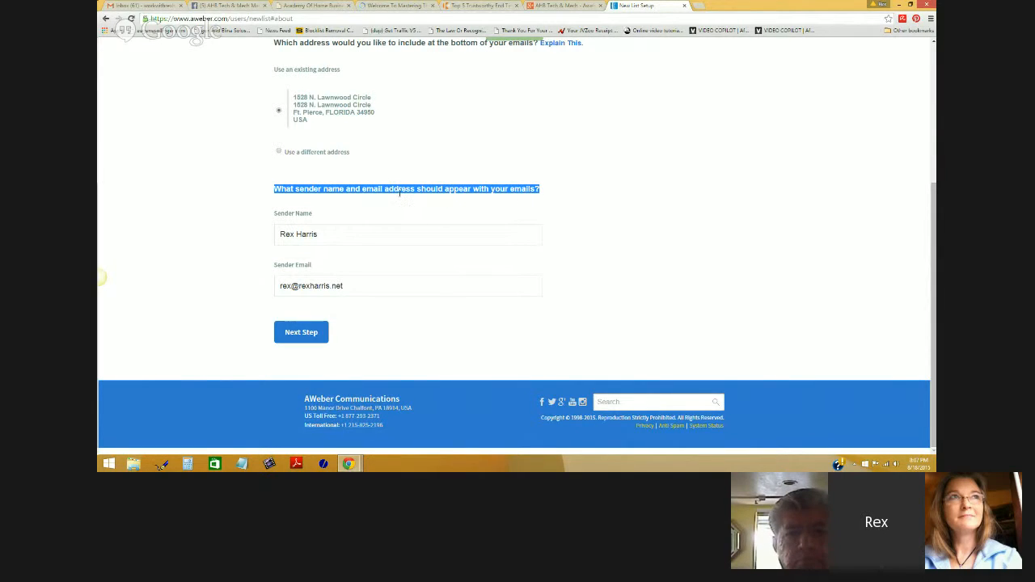
drag(319, 234, 274, 233)
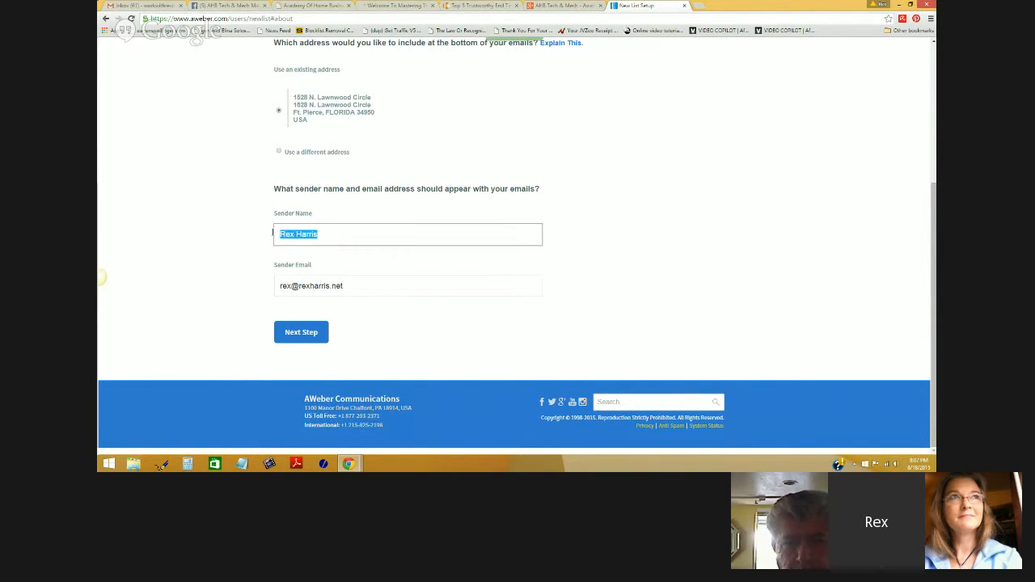
drag(346, 286, 288, 285)
click(306, 338)
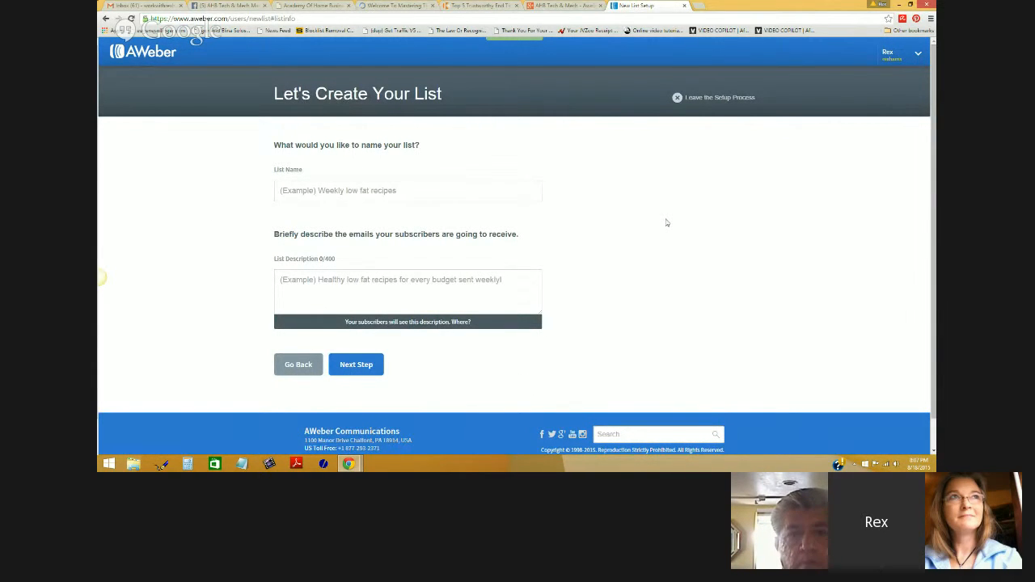
- Name the list 'Autoresponder Set Up Training' and describe it as an email marketing boot camp on autoresponders and lead capture pages
click(369, 189)
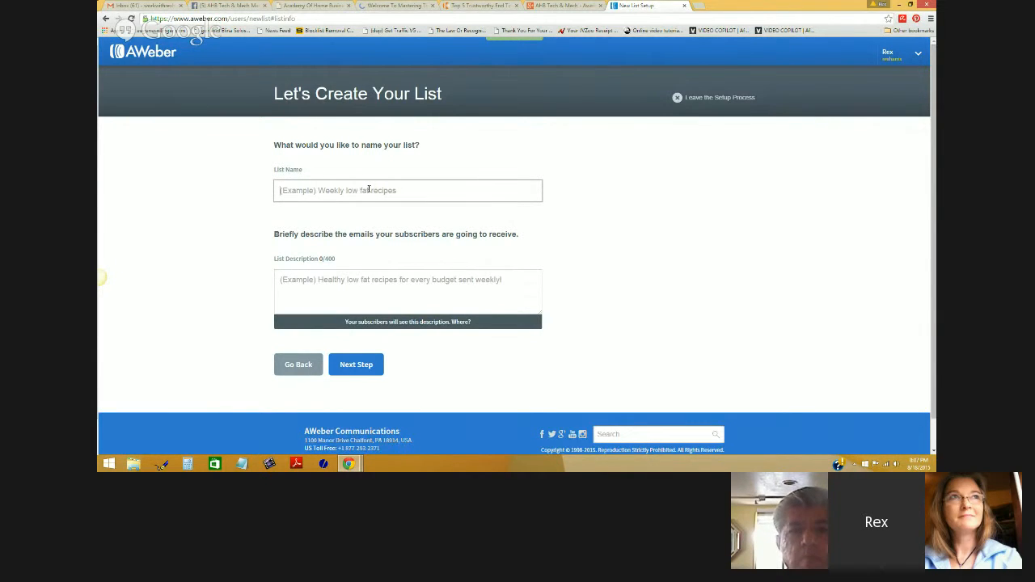
text(Autoresponder Set Up Training)
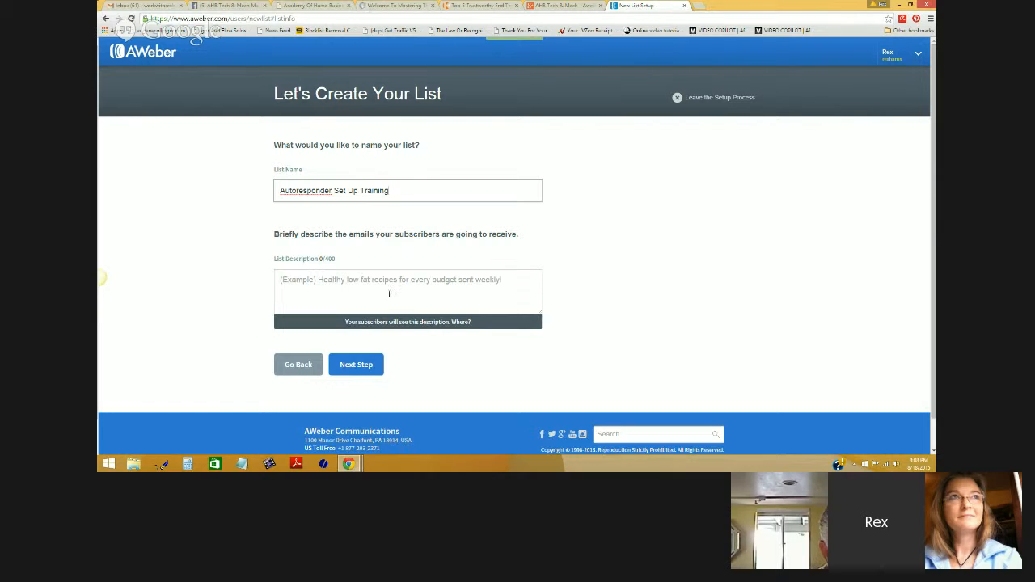
click(388, 292)
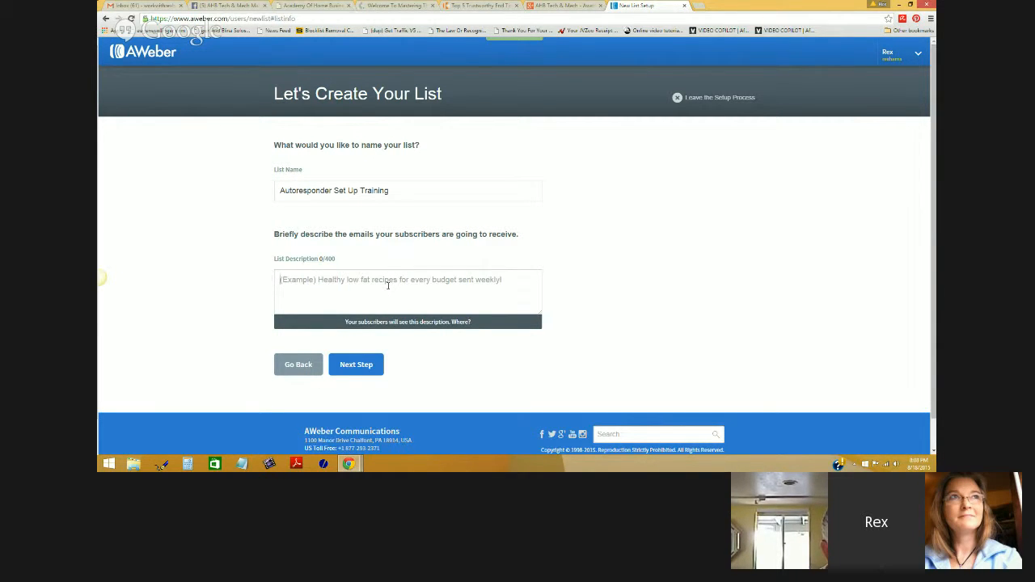
text(Email marketin b)
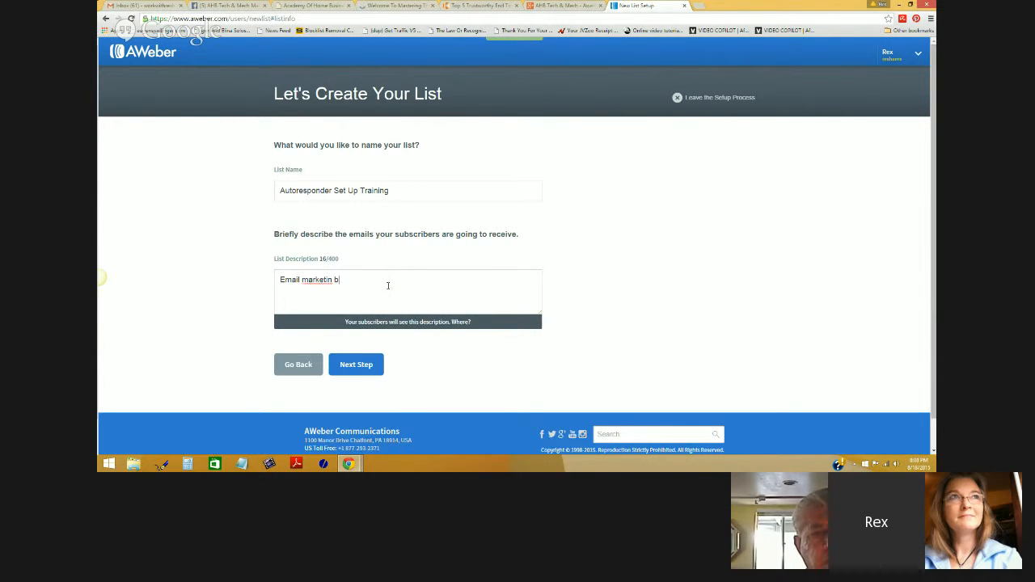
key(BackSpace)
key(BackSpace)
text(g boot camp that walks peo)
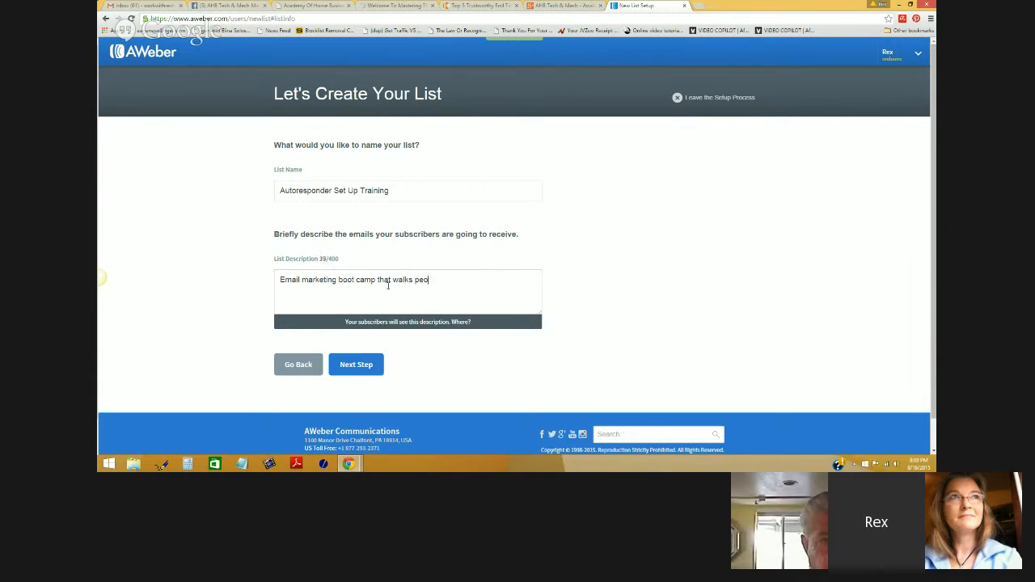
text(ple step by st)
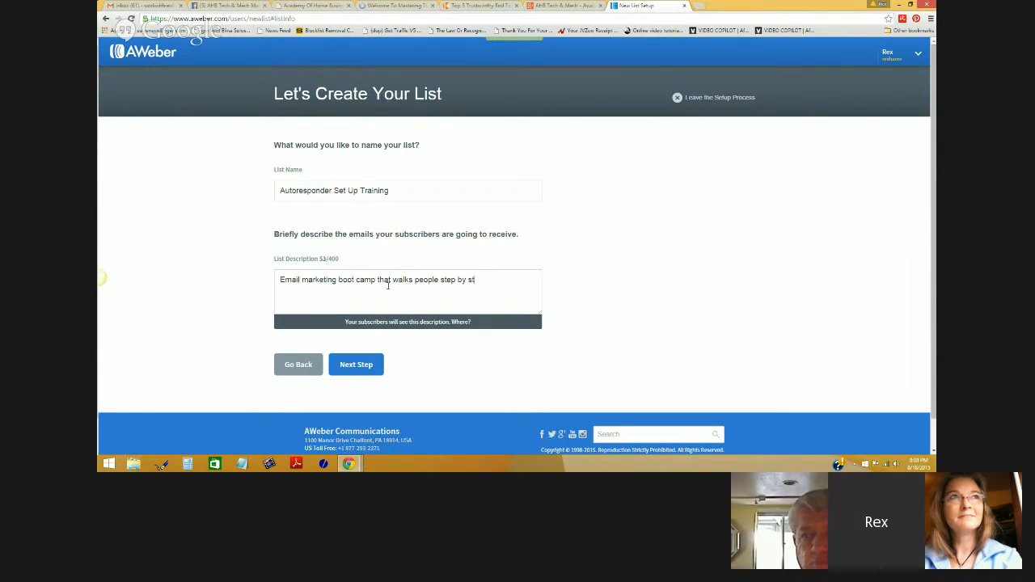
text(ep through how to e)
key(BackSpace)
text(use and)
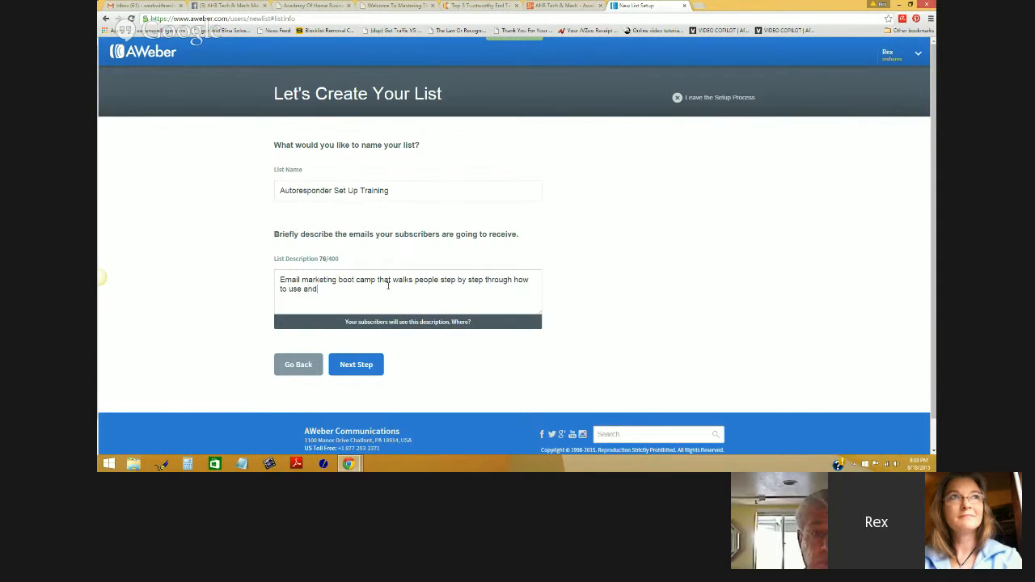
text( auto)
text( respon)
text(der and eead capture apge)
text(pages.)
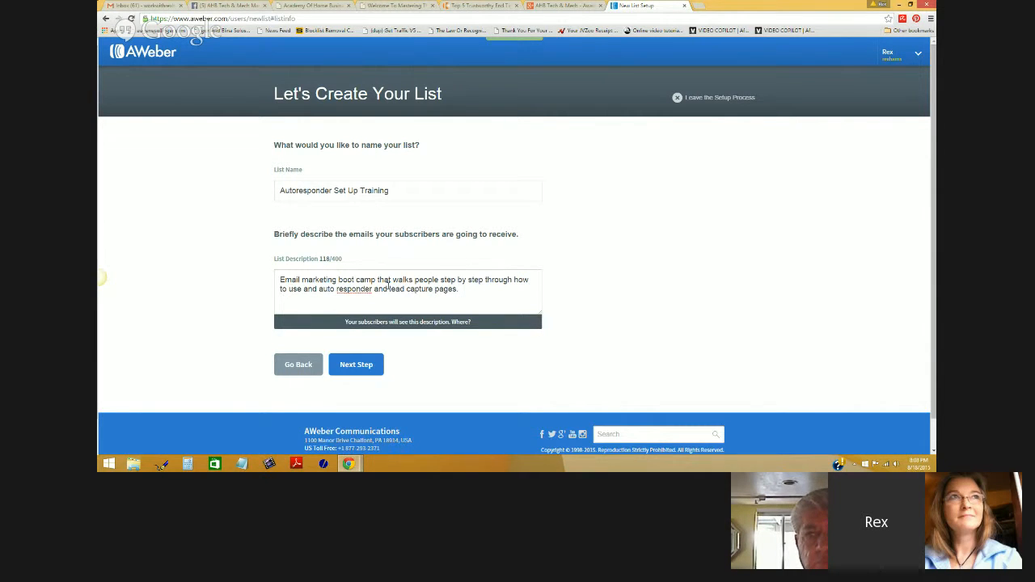
- Continue to the 'Approve Your Confirmation Message' step
click(369, 368)
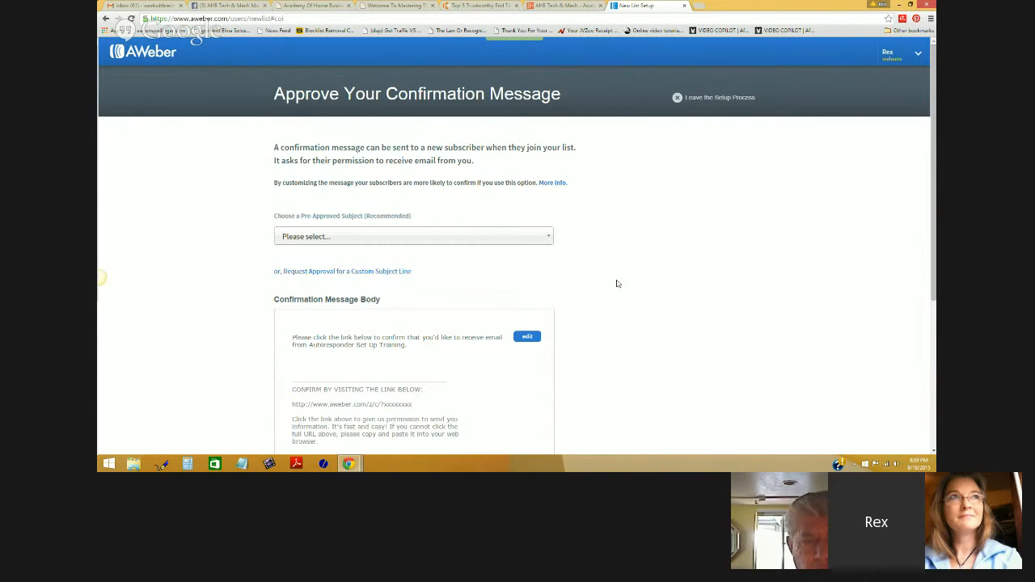
- Choose the pre-approved subject 'Response Required: Please confirm your request for information.'
scroll(616, 284, down, 2)
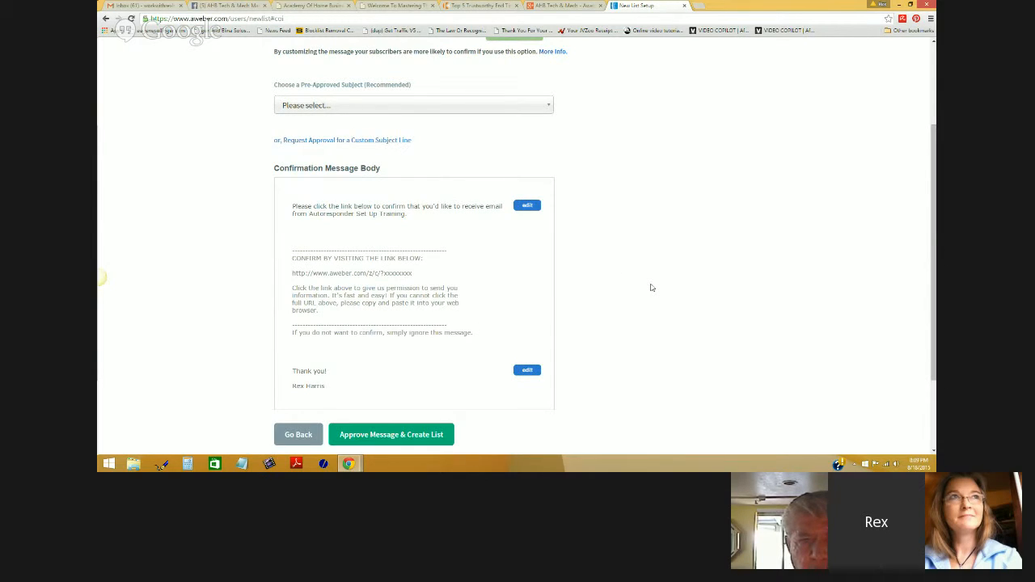
scroll(652, 287, down, 2)
scroll(651, 287, up, 4)
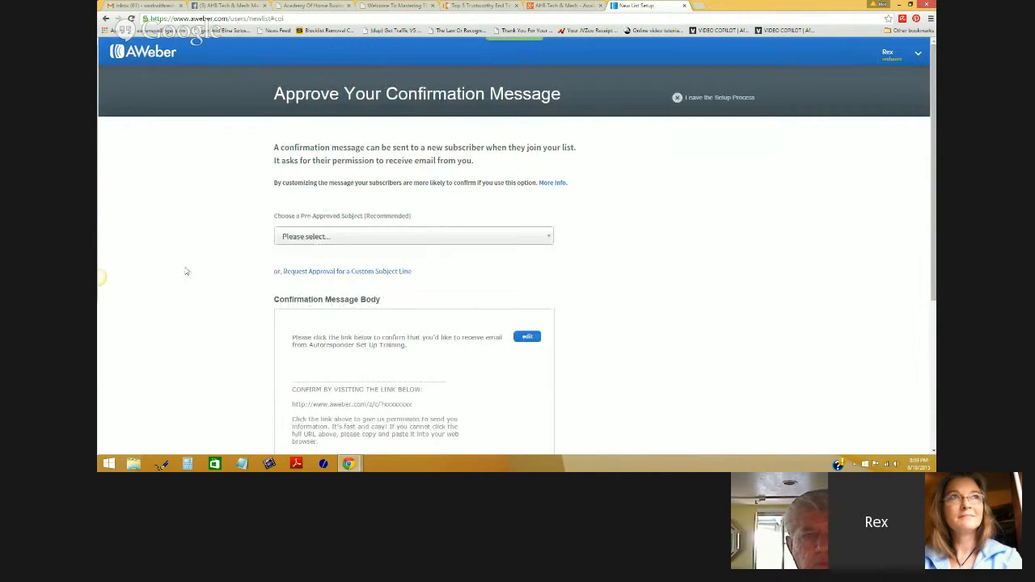
click(545, 241)
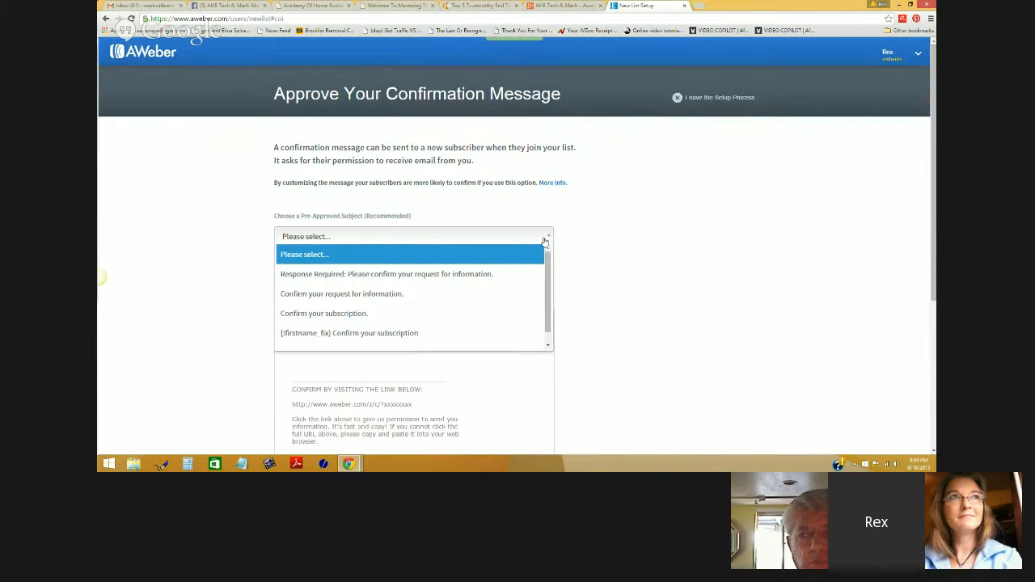
click(463, 275)
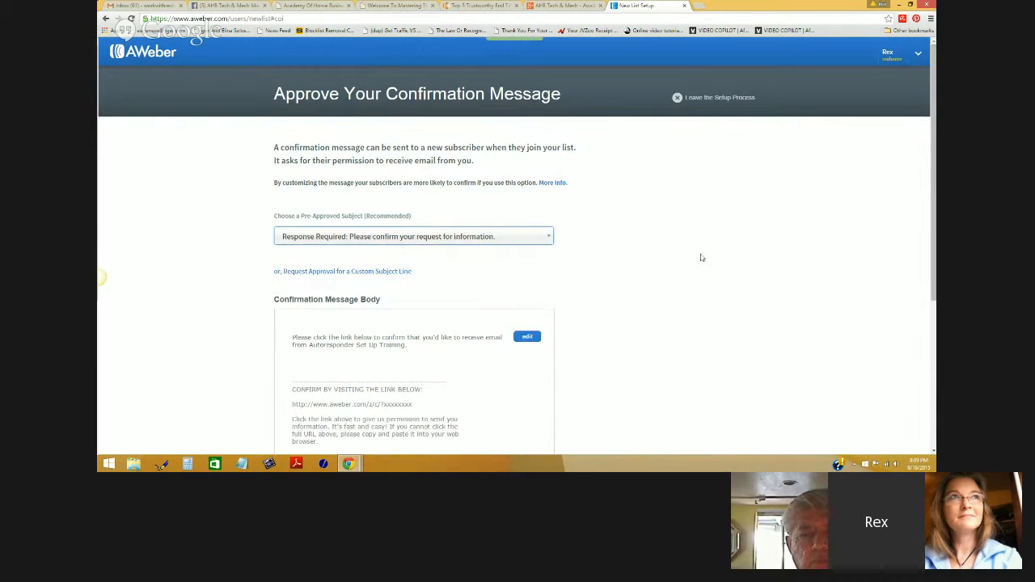
scroll(701, 257, down, 5)
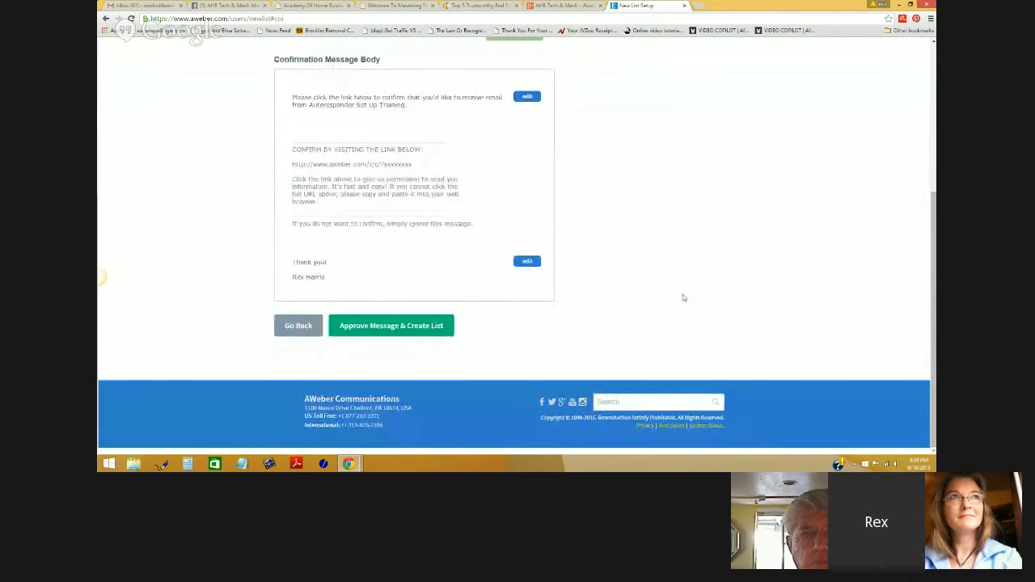
- Create the list, confirm 'Autoresponder Set Up Training' is the current list, and open its List Settings
click(369, 326)
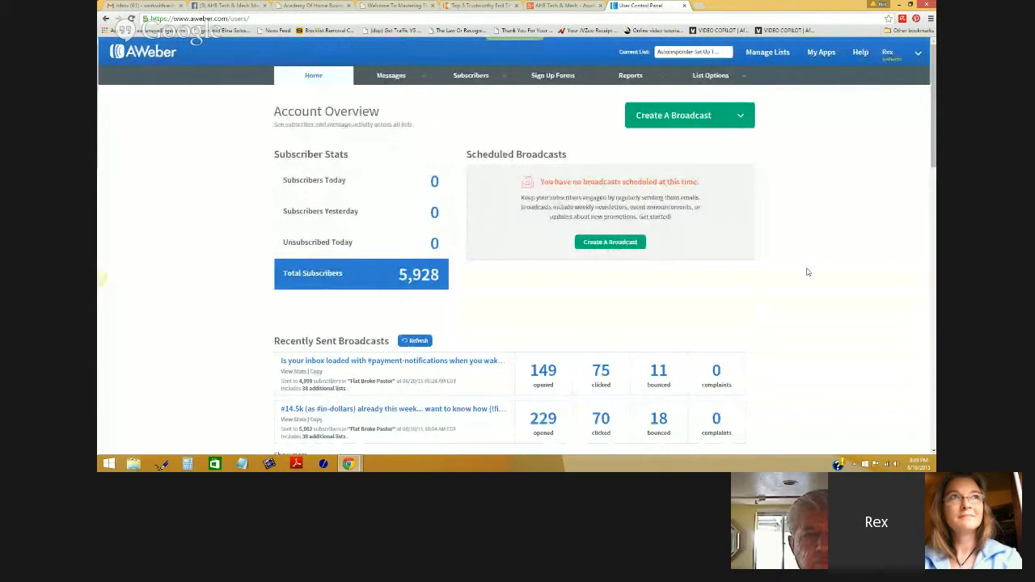
click(723, 55)
drag(728, 84, 731, 155)
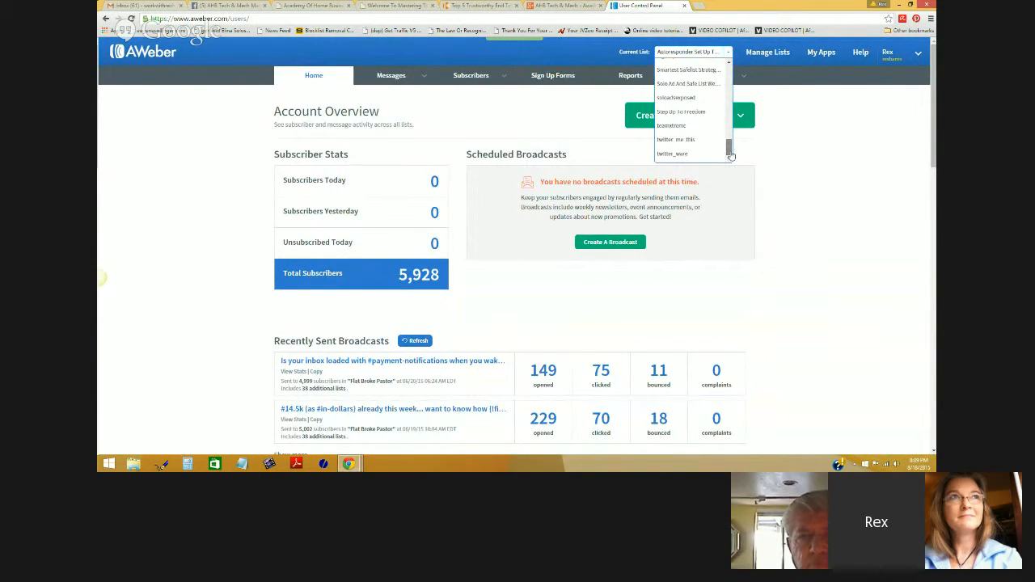
click(814, 144)
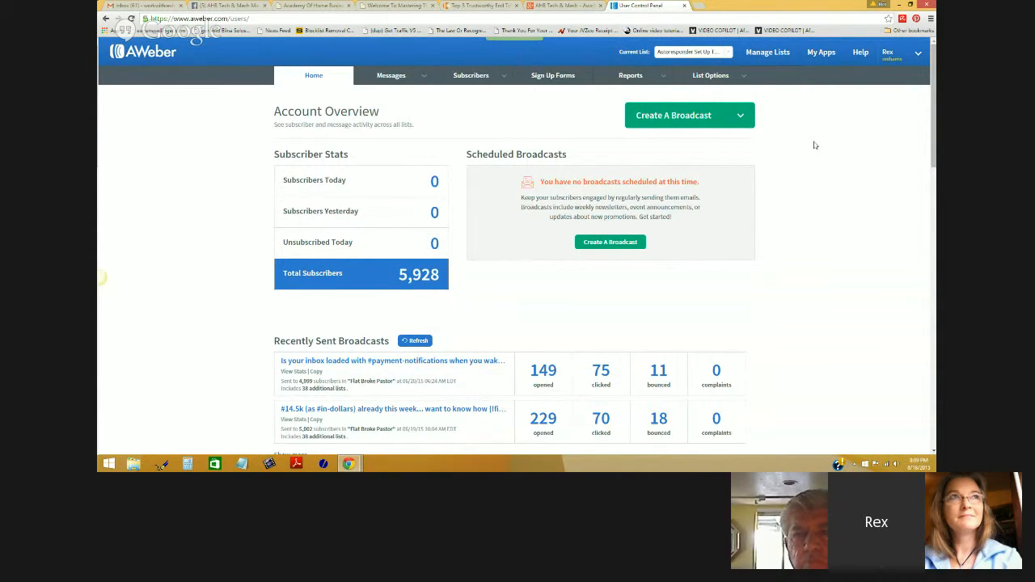
click(743, 82)
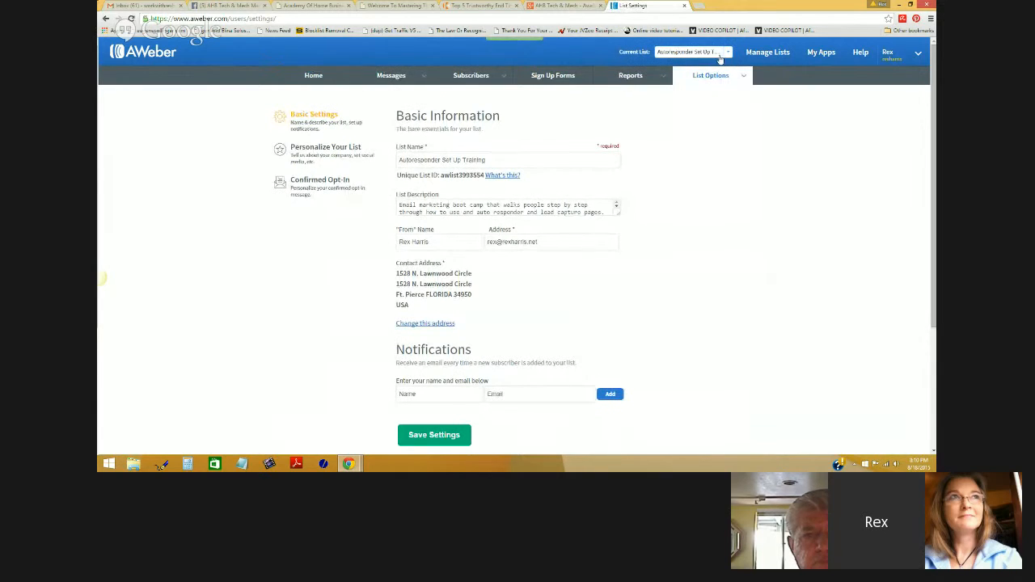
- Glance at the branding and confirmed opt-in pages, then return to the list's Basic Settings
mouse_move(698, 76)
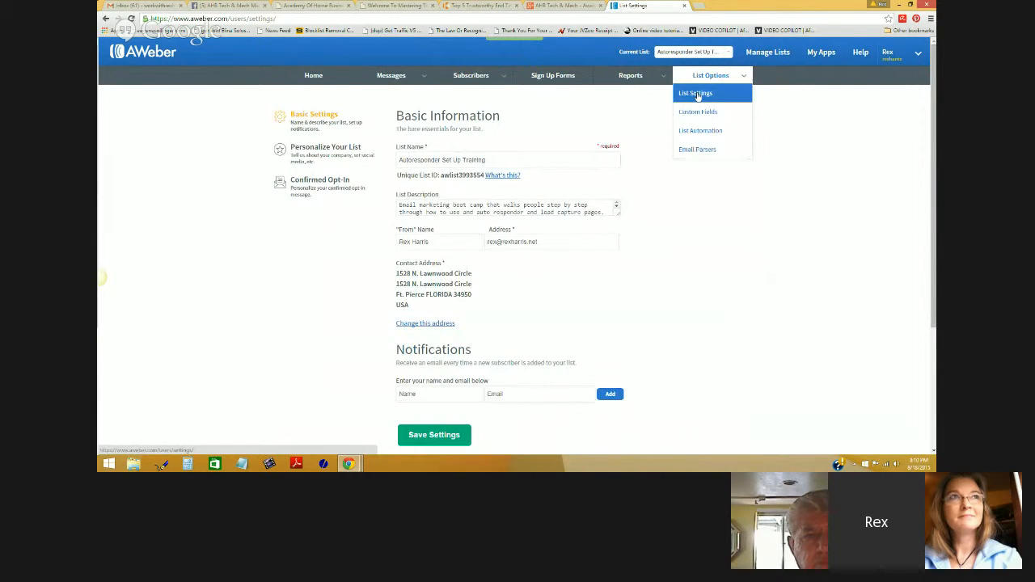
click(697, 95)
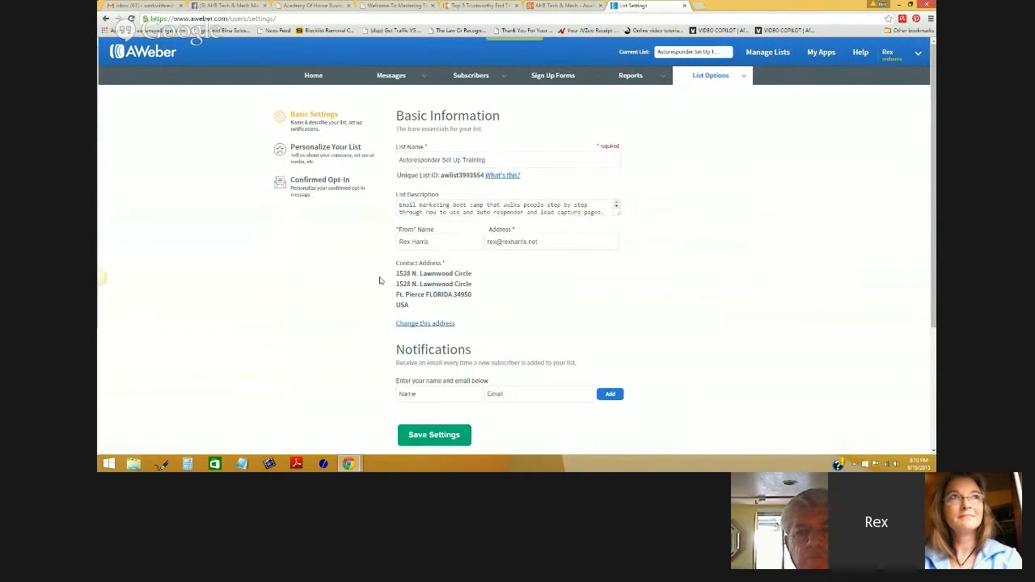
click(335, 147)
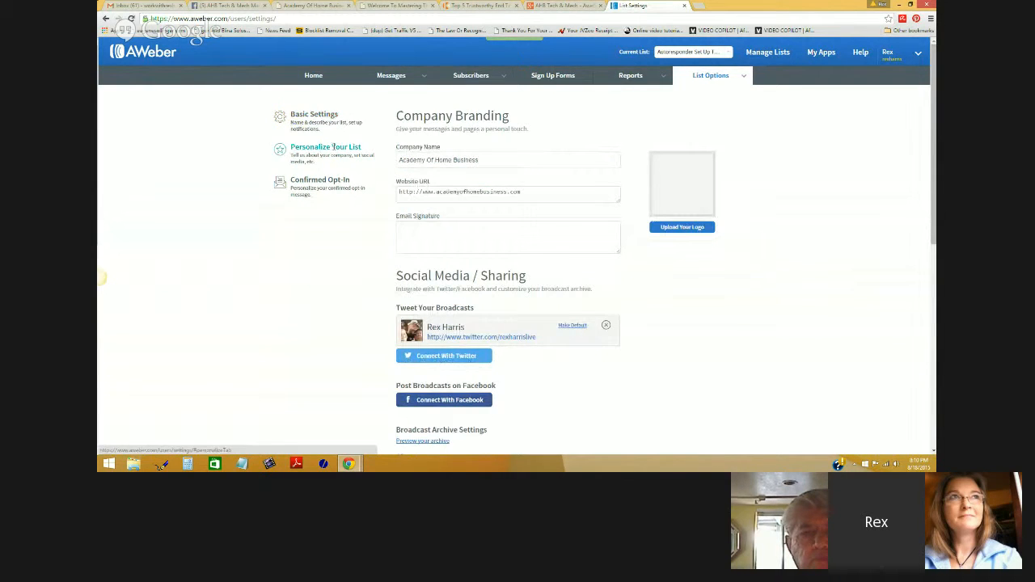
scroll(641, 191, down, 2)
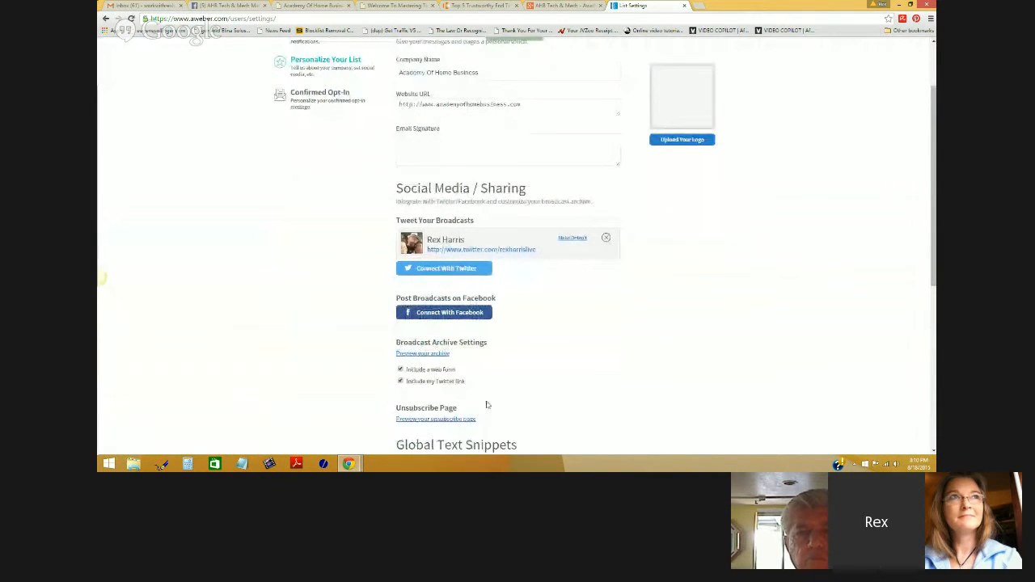
scroll(710, 202, up, 1)
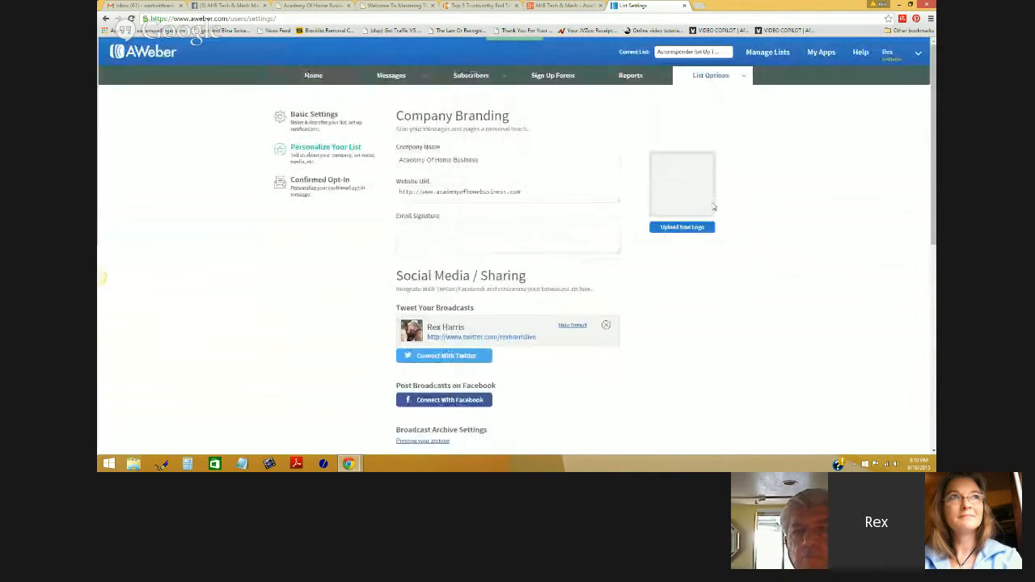
click(331, 182)
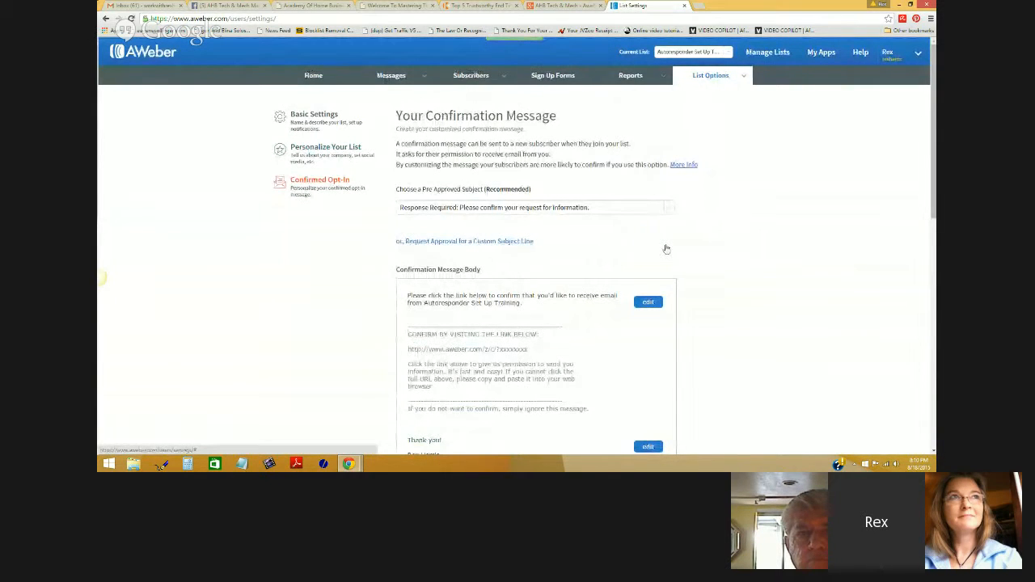
click(324, 118)
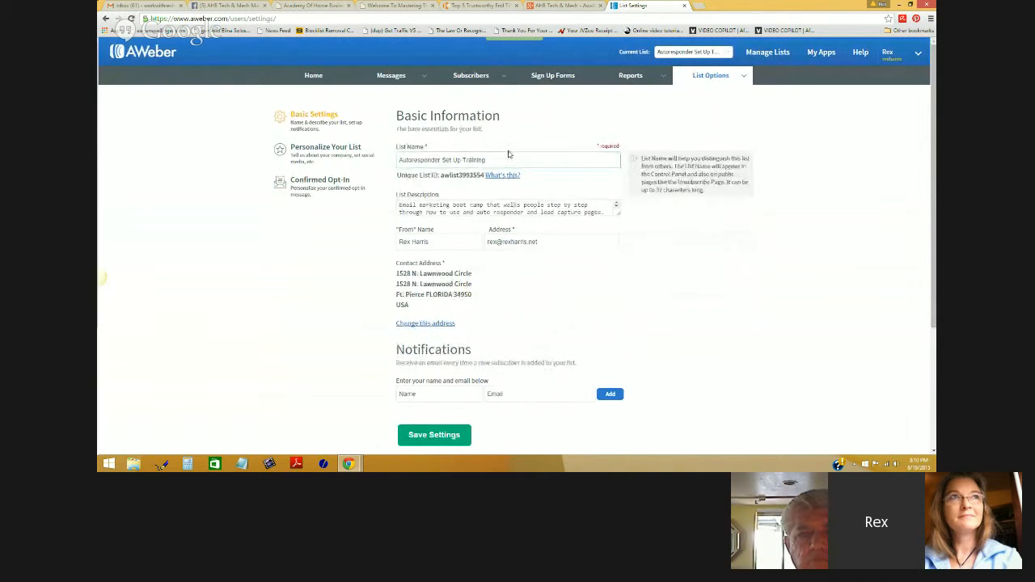
drag(488, 160, 398, 159)
click(397, 206)
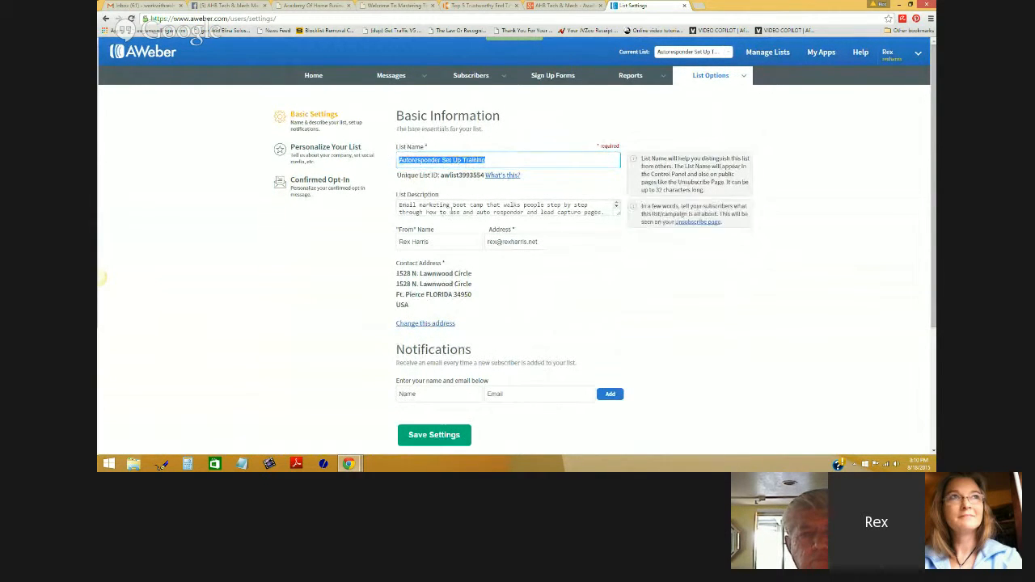
drag(396, 205, 602, 222)
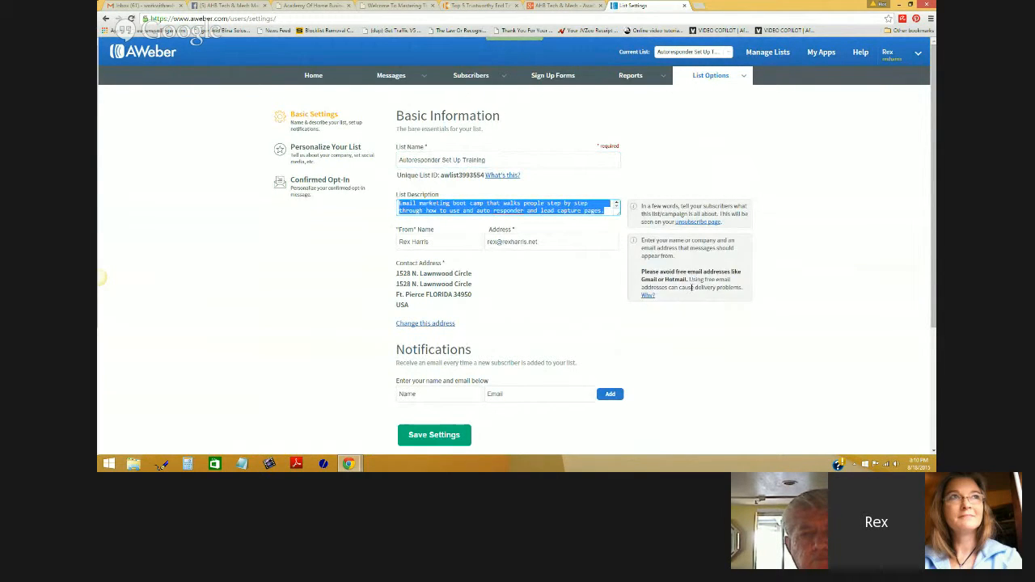
click(839, 327)
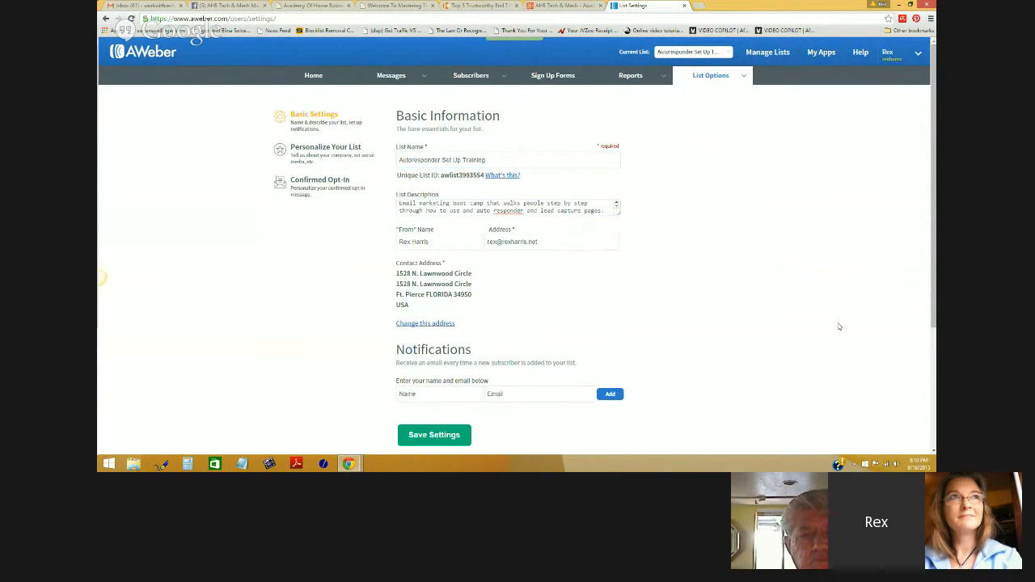
scroll(838, 326, down, 1)
click(430, 198)
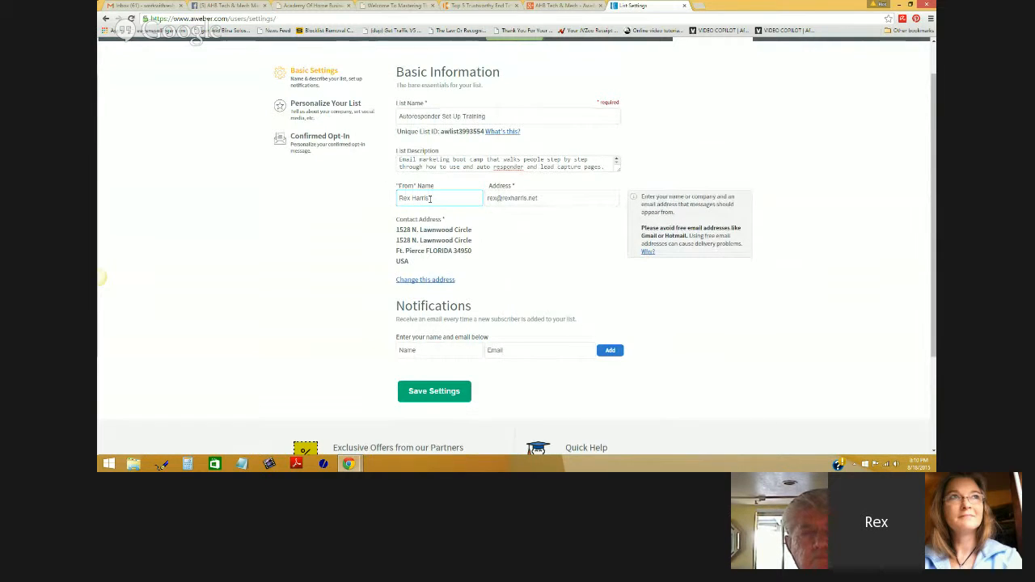
click(542, 202)
drag(541, 202, 486, 199)
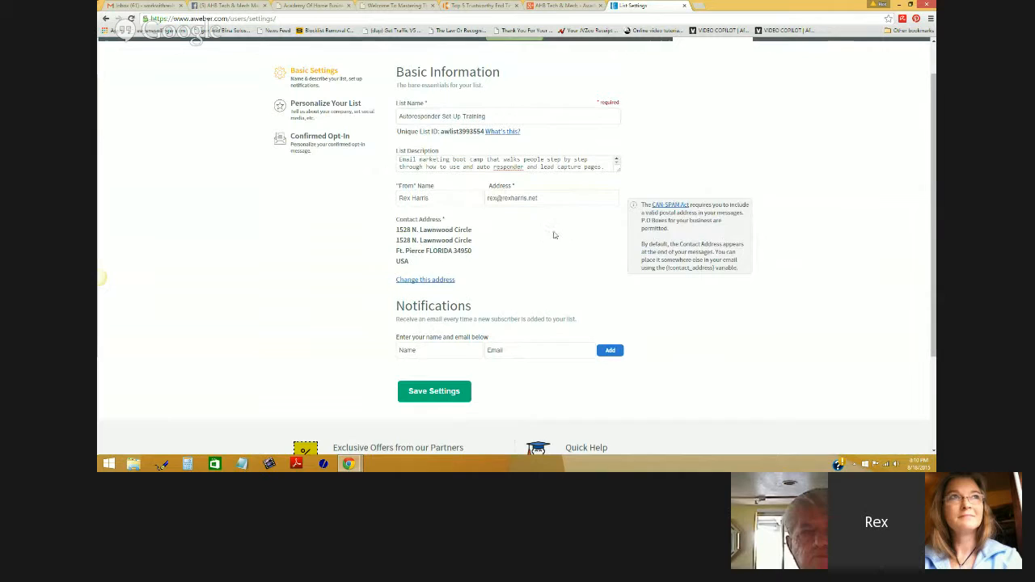
click(505, 166)
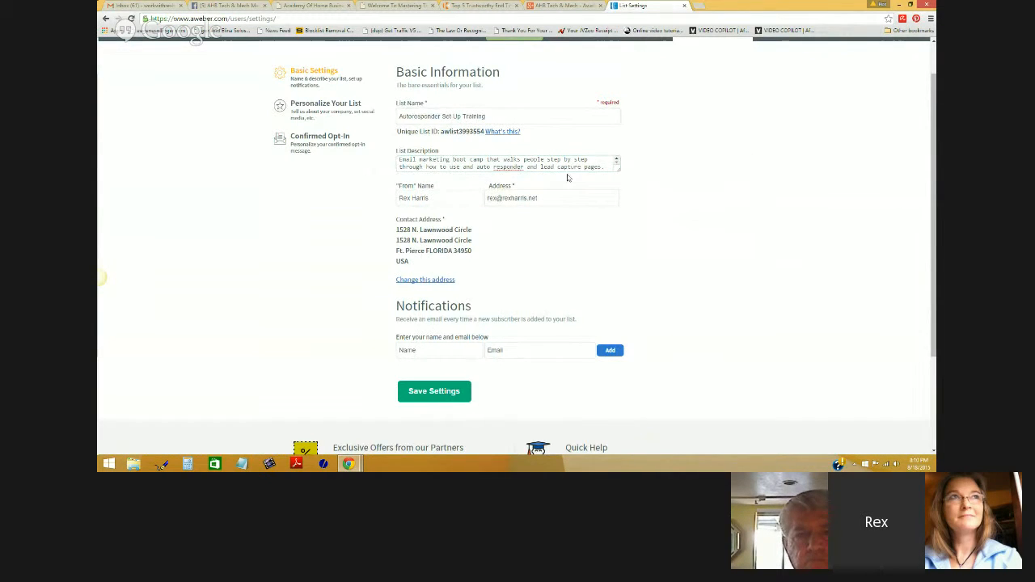
mouse_move(545, 239)
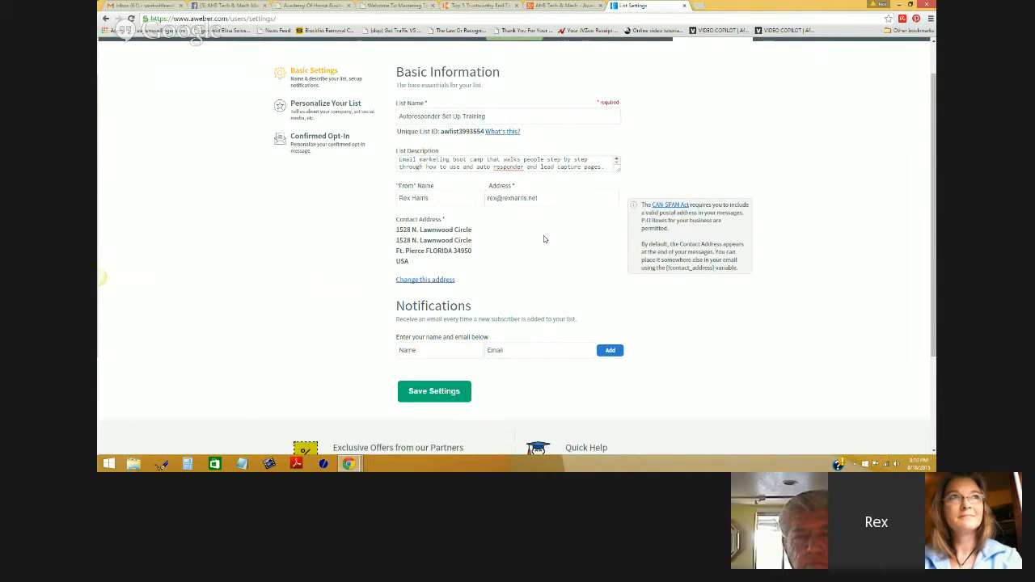
drag(539, 198, 486, 198)
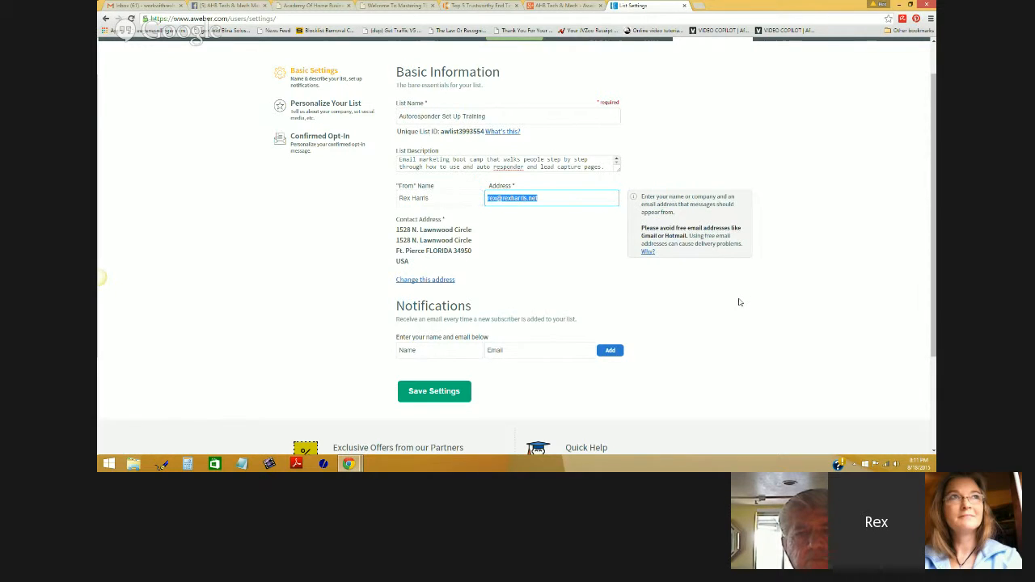
click(543, 200)
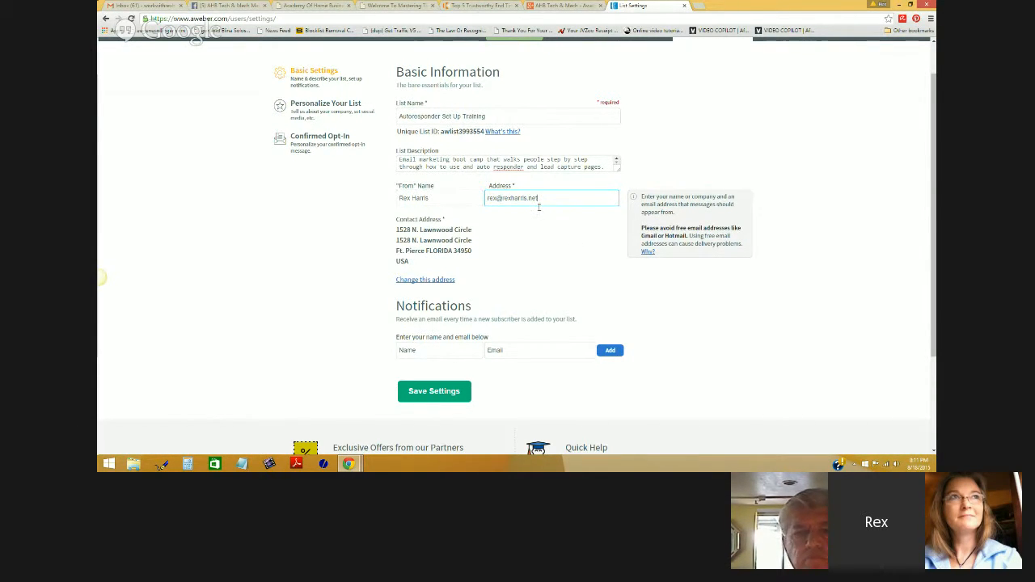
drag(540, 201, 484, 200)
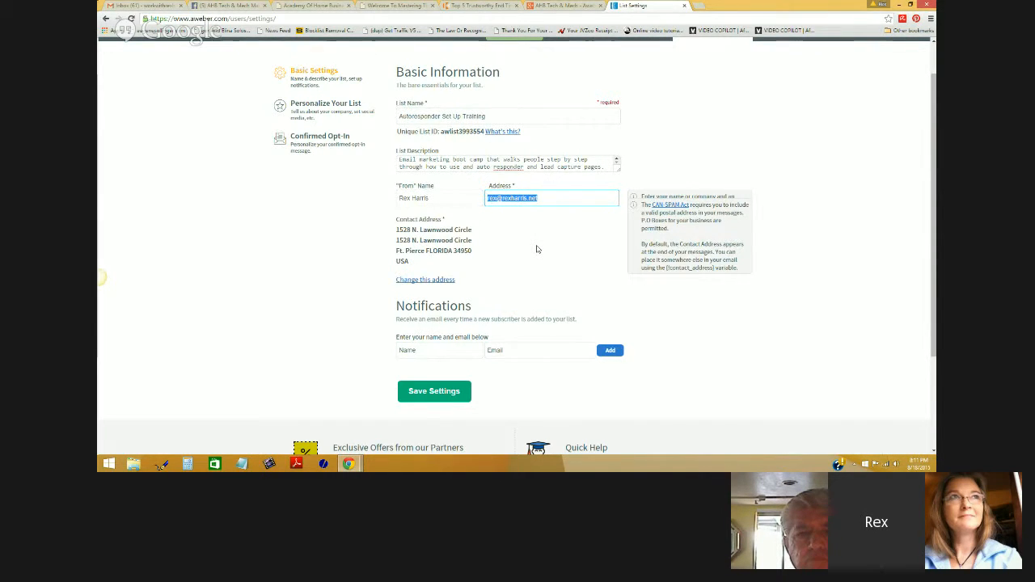
click(555, 197)
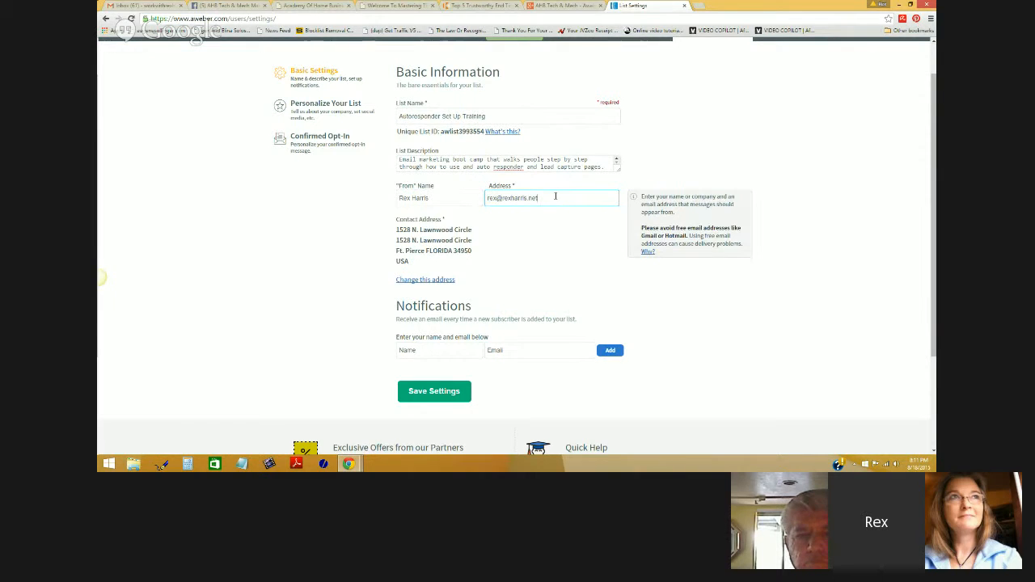
drag(550, 199, 511, 199)
click(516, 232)
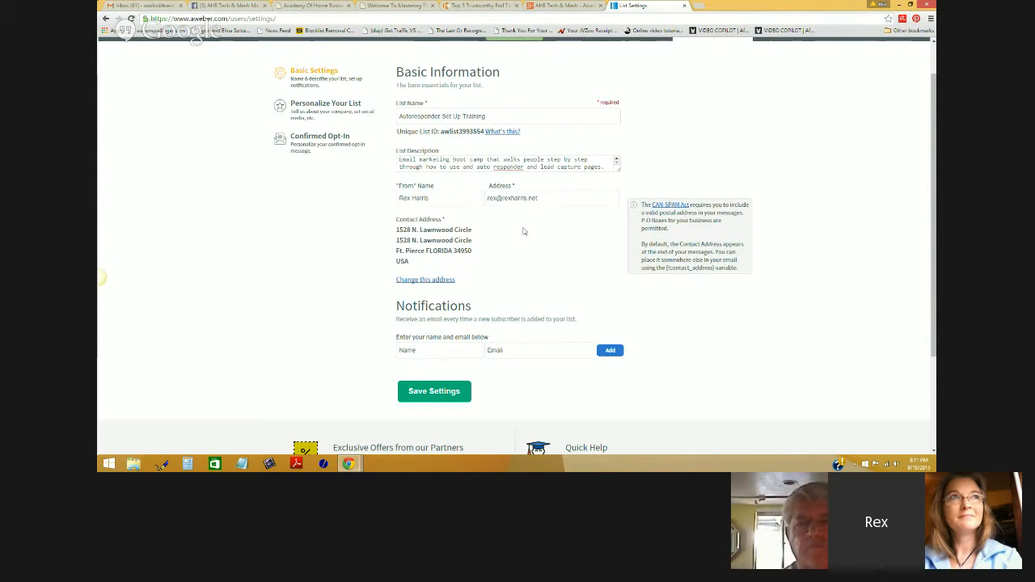
drag(546, 198, 483, 200)
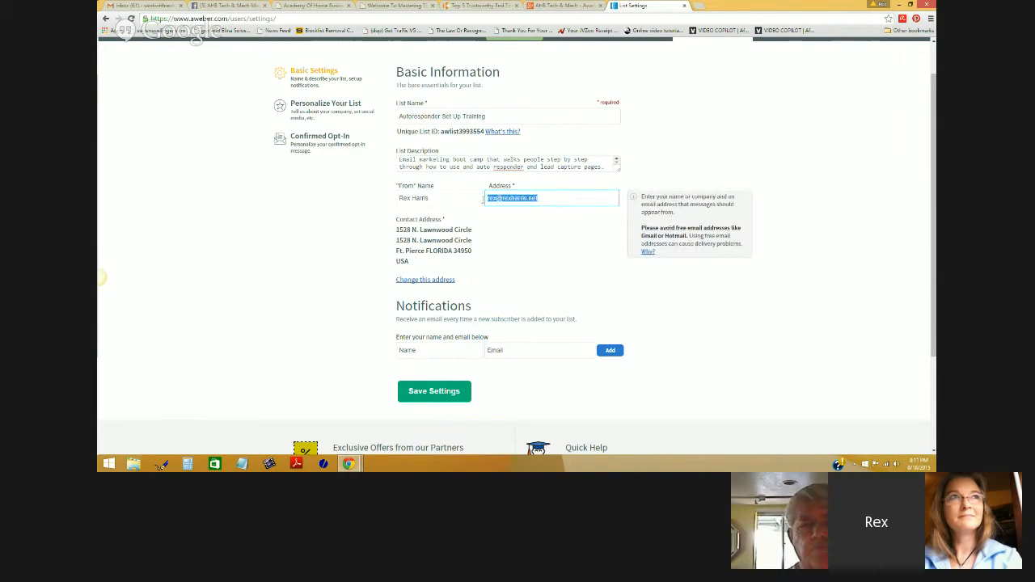
click(525, 253)
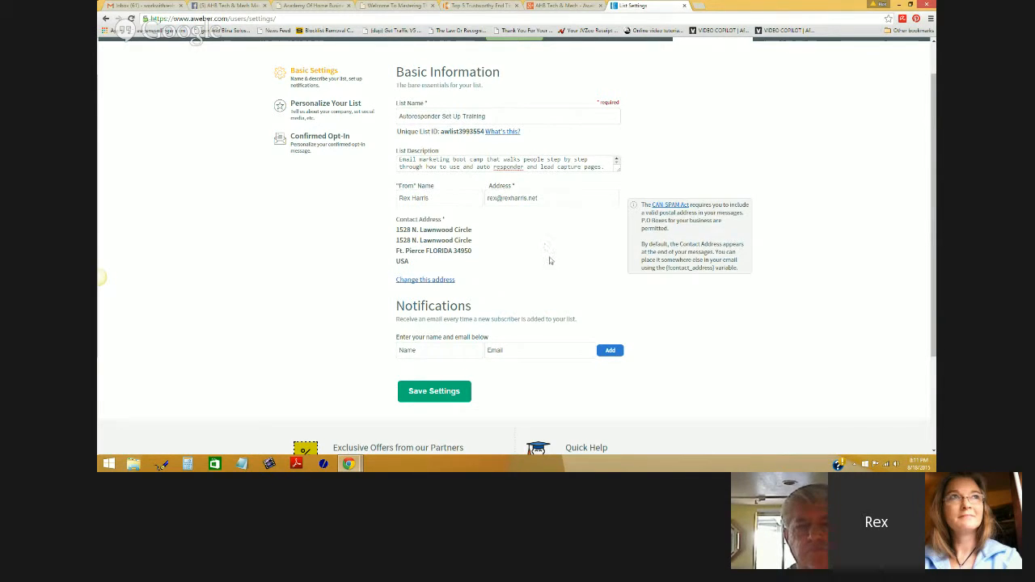
click(437, 350)
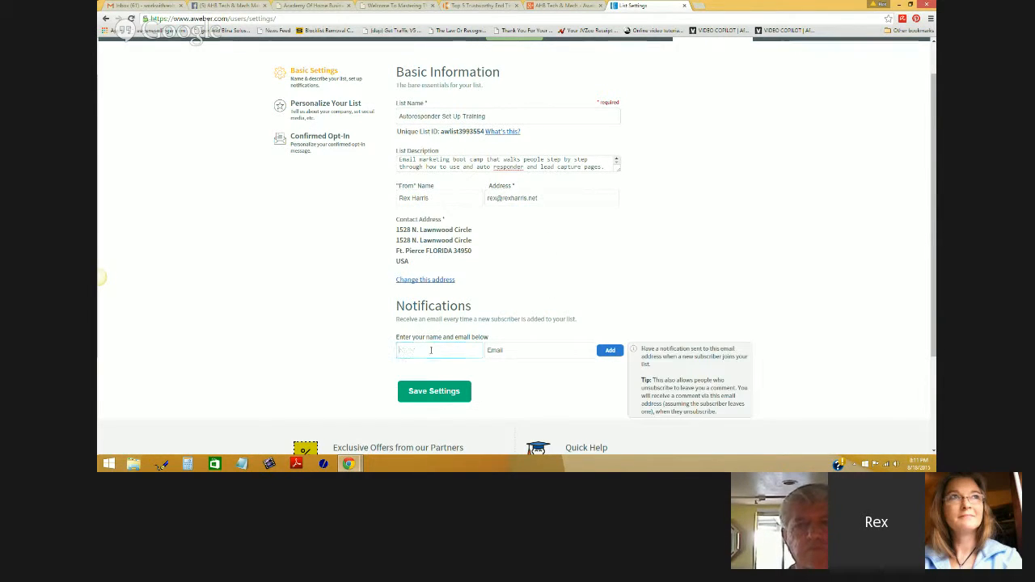
- Enter the owner's name and e-mail address in the Notifications recipient fields
click(561, 285)
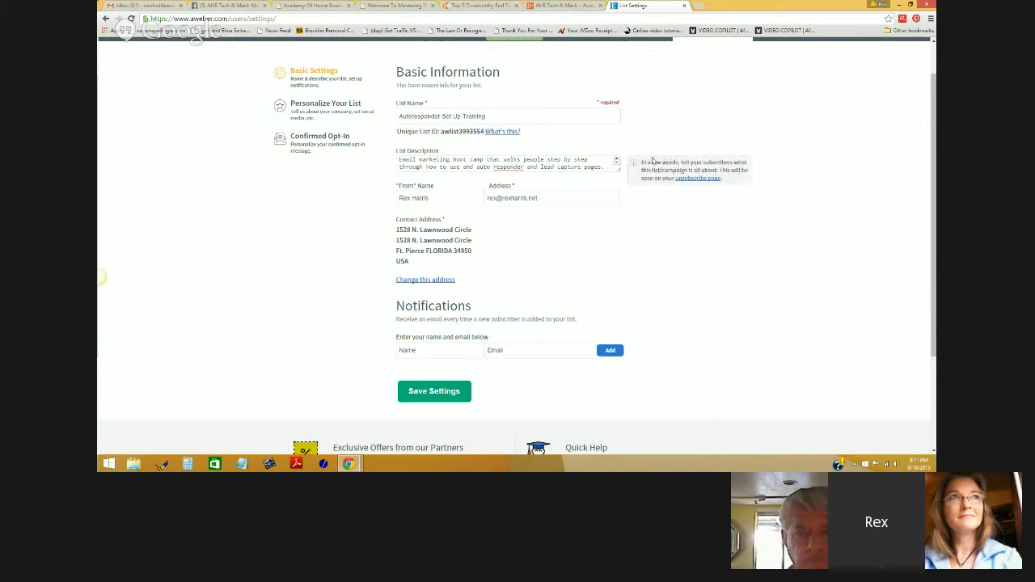
click(414, 349)
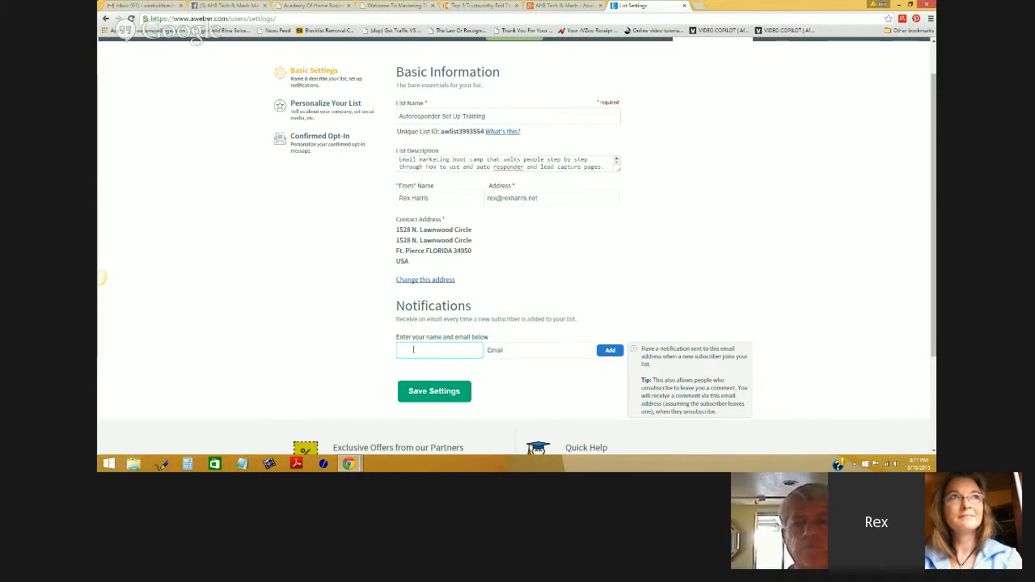
text(Rex)
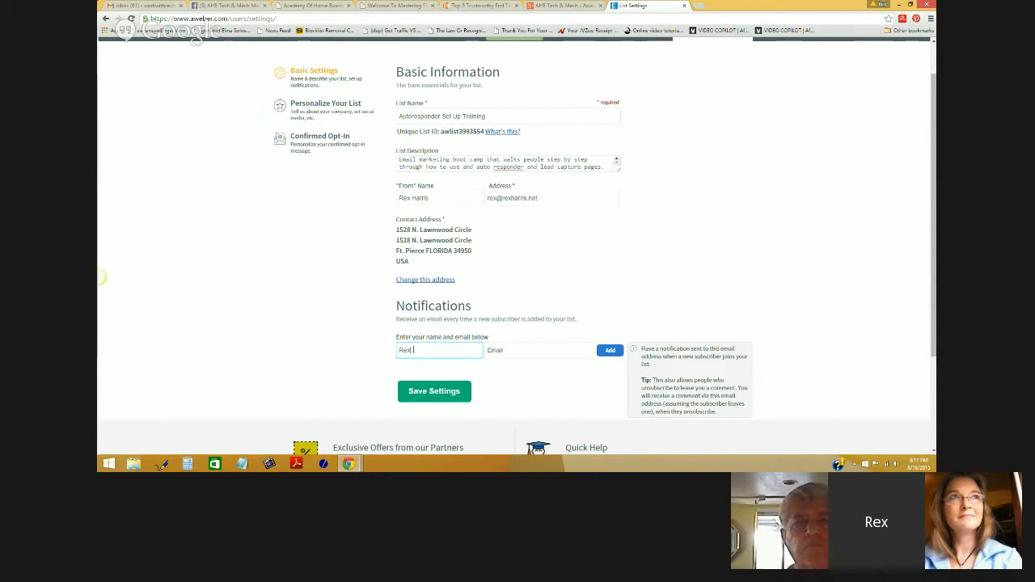
text( Harris)
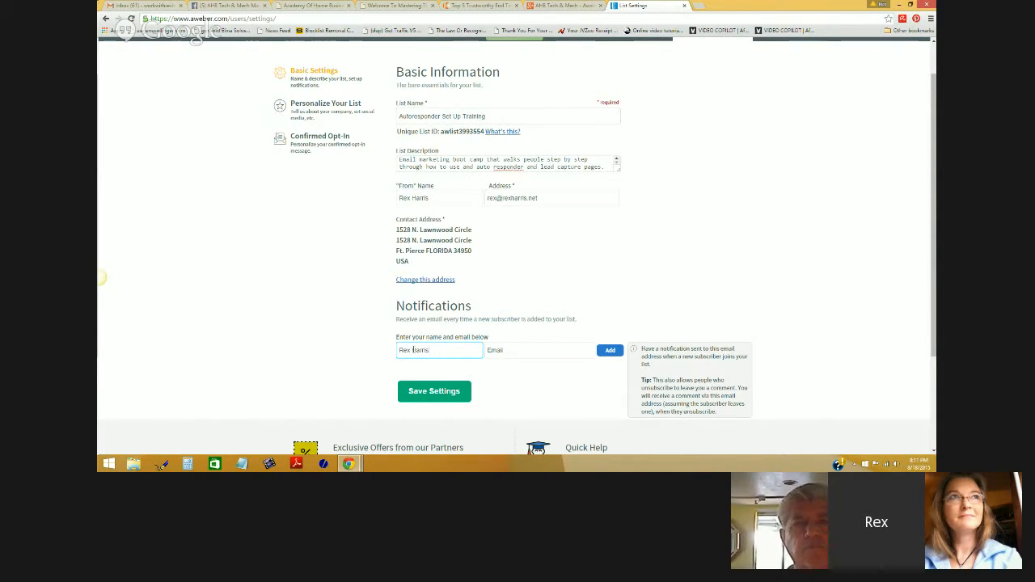
click(515, 350)
text(a)
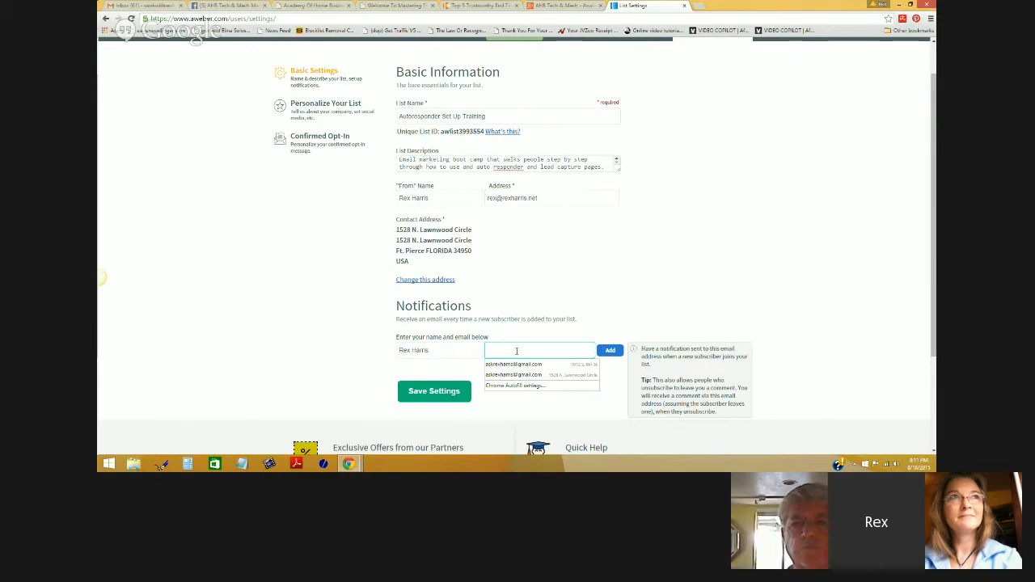
text(sk)
click(525, 364)
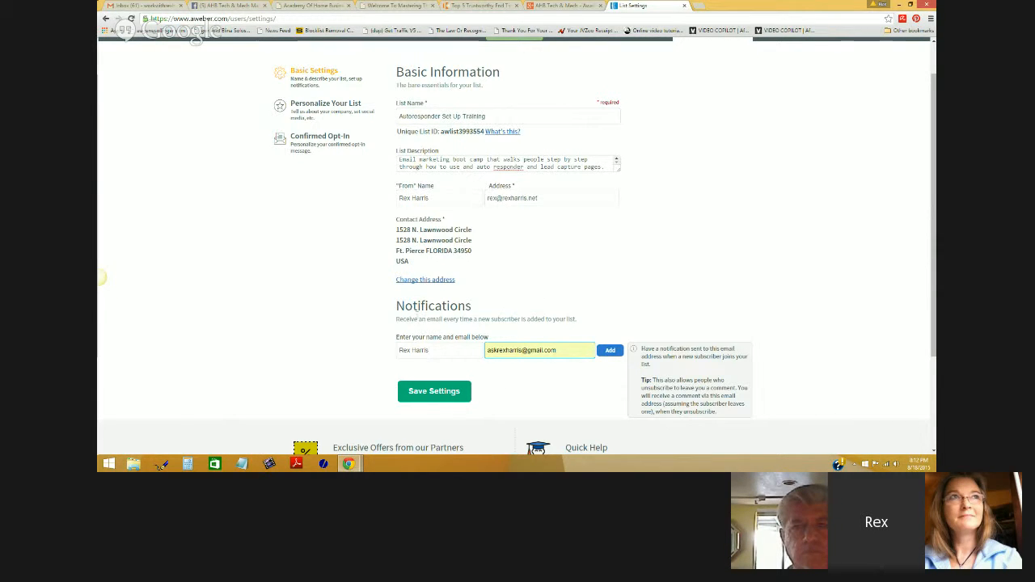
- Add the recipient to new-subscriber notifications and save the list settings
drag(395, 319, 601, 332)
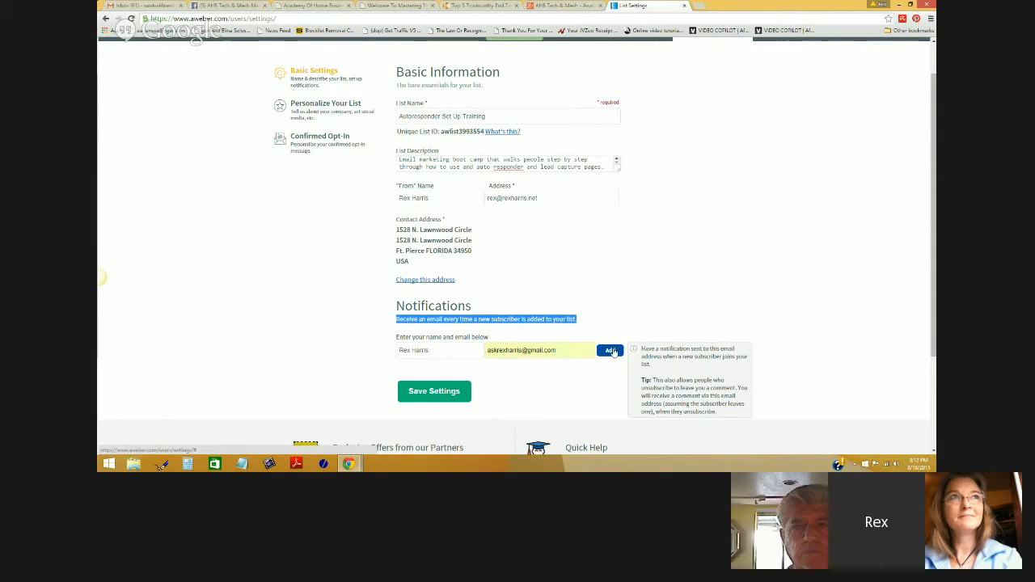
click(612, 351)
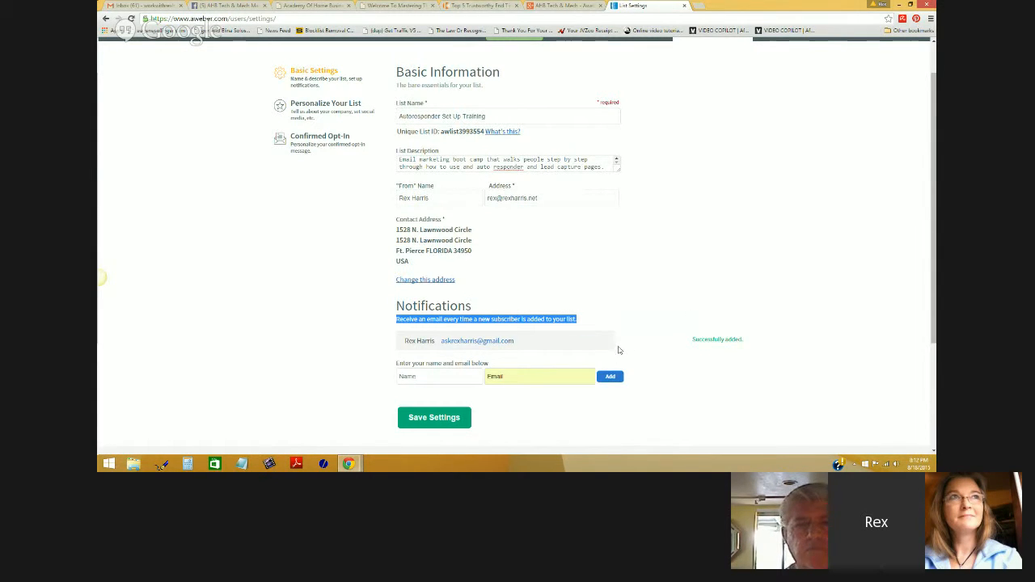
scroll(727, 289, down, 1)
click(437, 333)
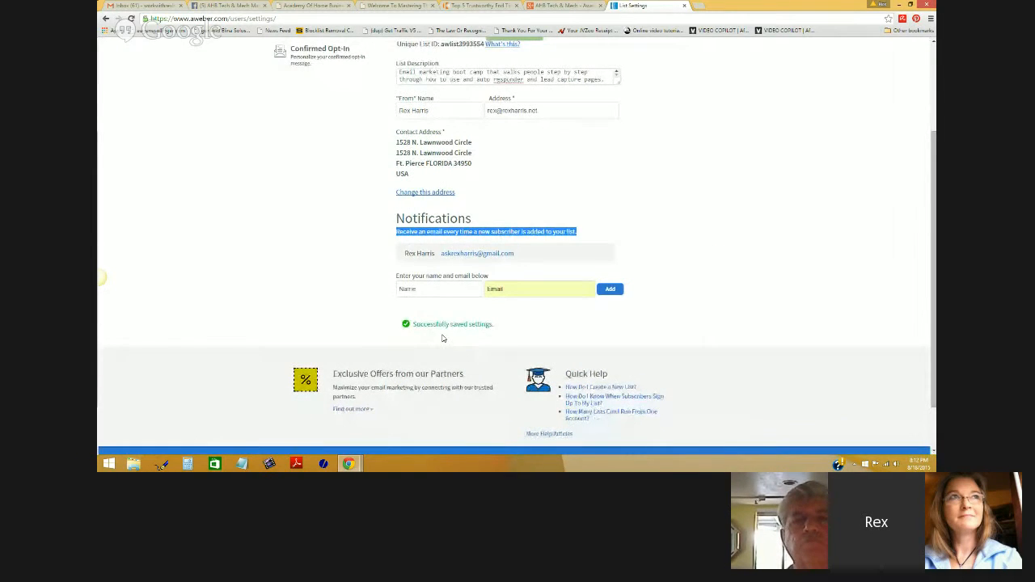
scroll(443, 338, up, 2)
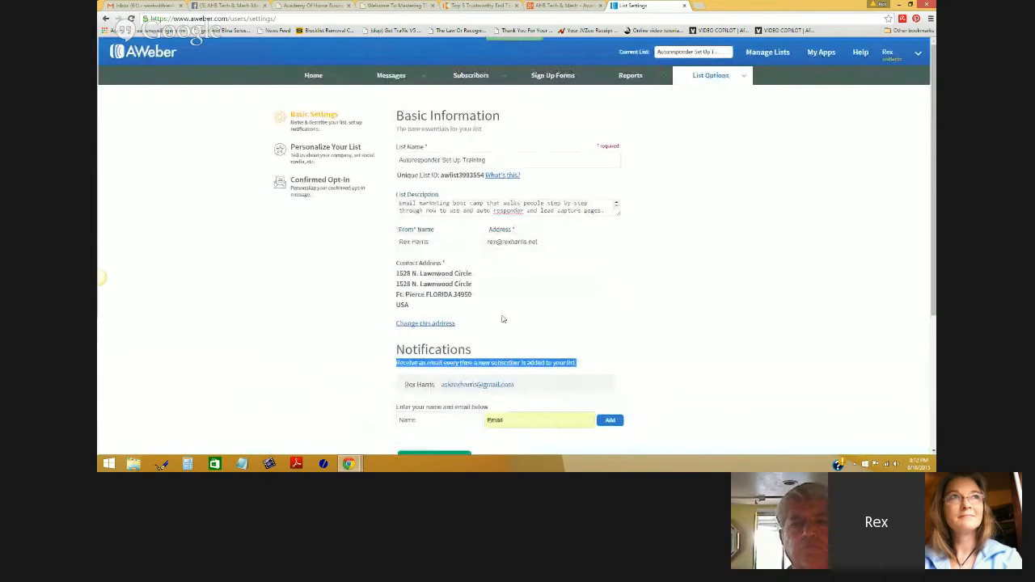
- In Personalize Your List, check the Academy Of Home Business name and URL, then bring up Upload Your Logo
click(336, 148)
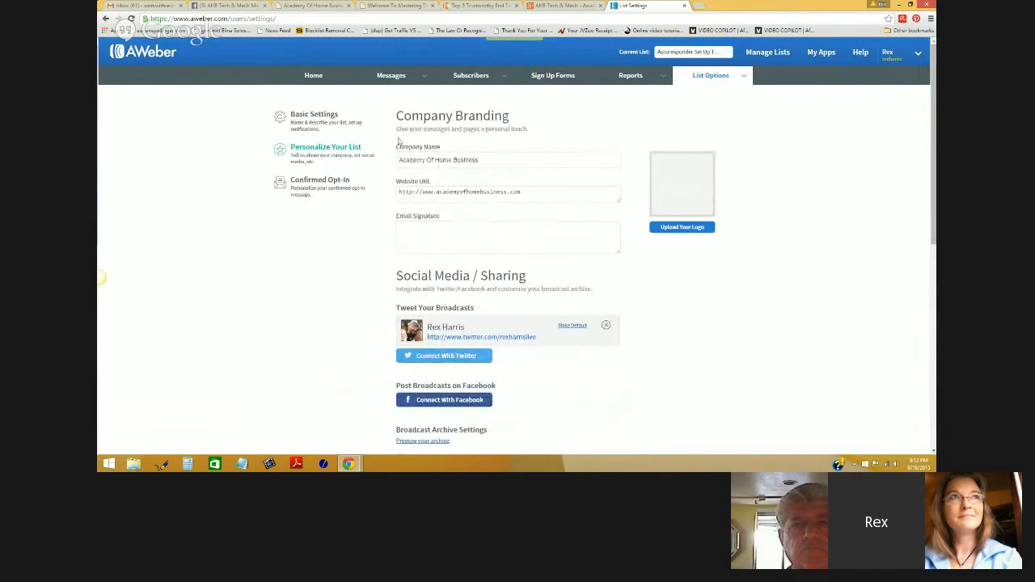
drag(482, 159, 386, 159)
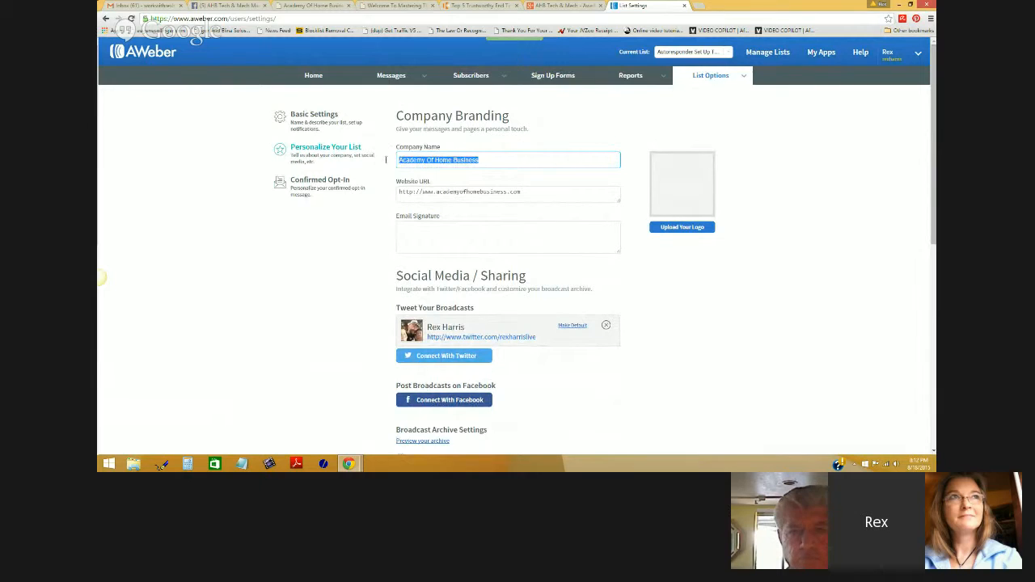
click(536, 196)
drag(536, 192, 385, 200)
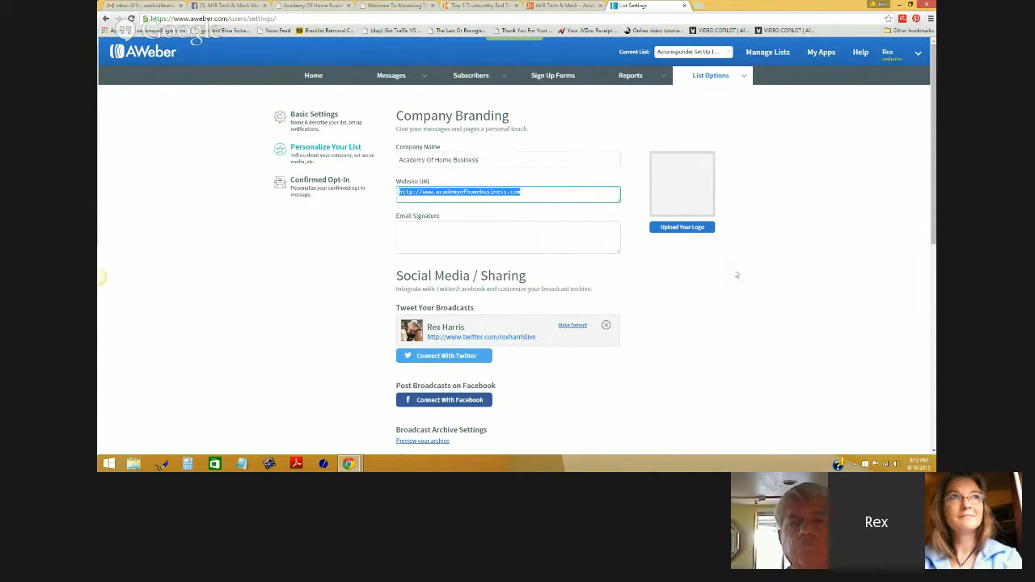
click(689, 229)
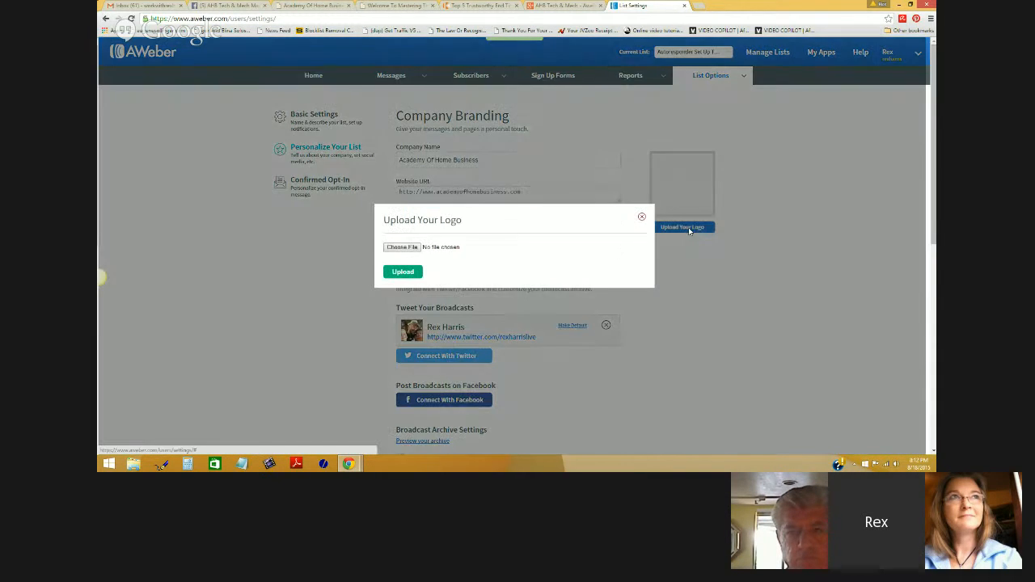
- Pick the headshot JPG from Desktop > Academy Of Home Business and upload it as the logo
click(401, 248)
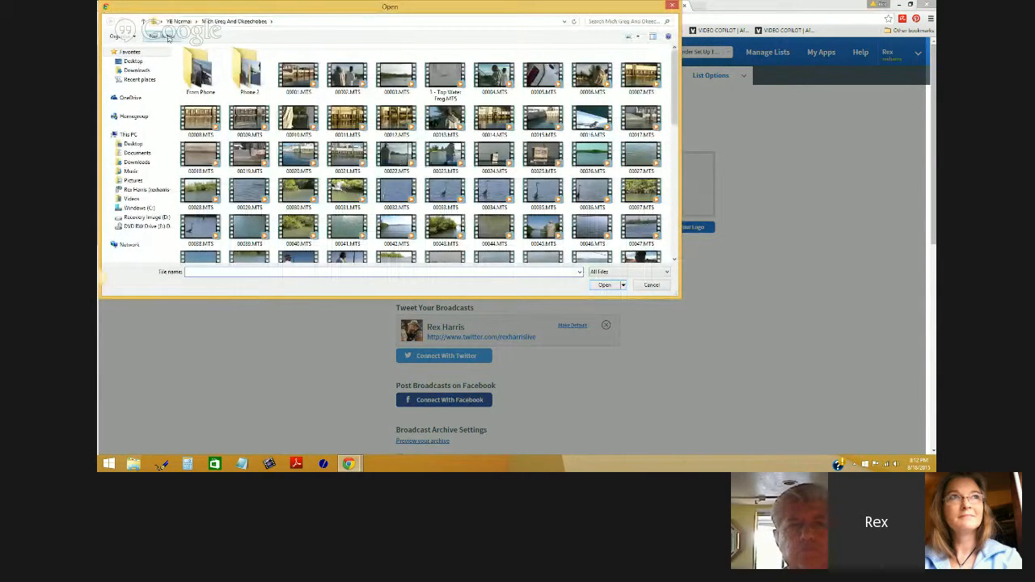
click(134, 61)
scroll(245, 110, down, 3)
double_click(245, 108)
drag(674, 89, 688, 218)
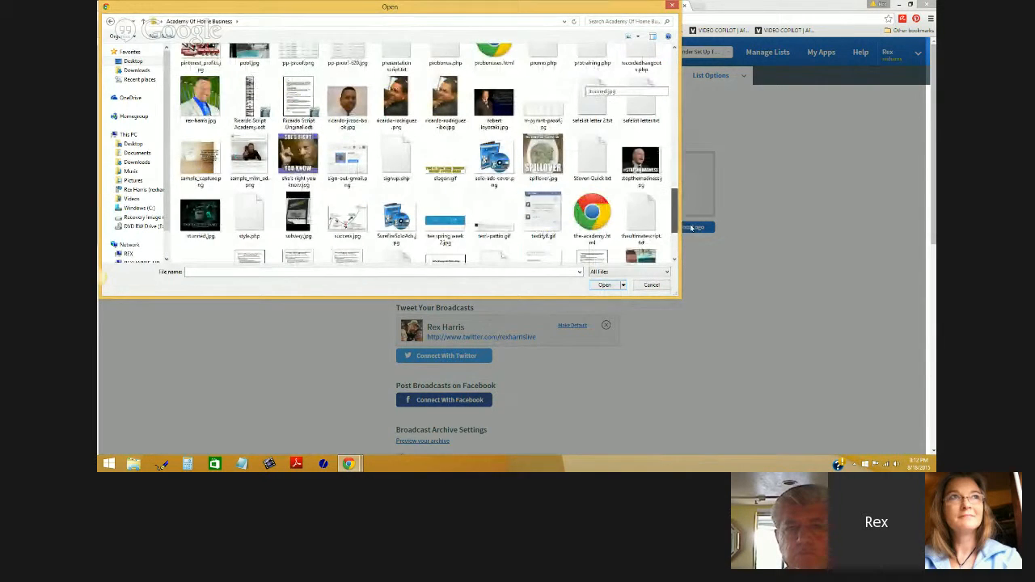
click(200, 101)
click(604, 285)
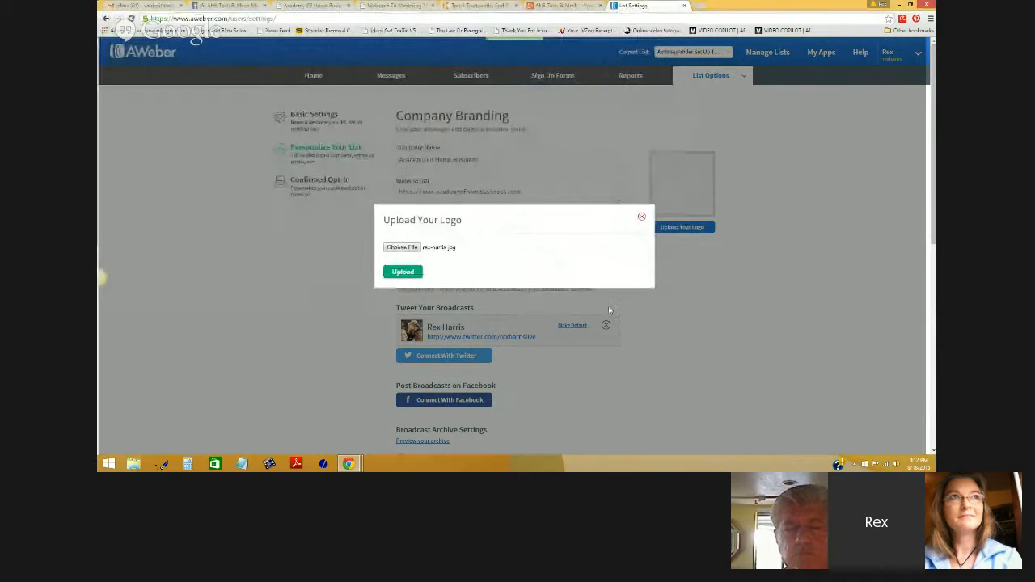
click(400, 273)
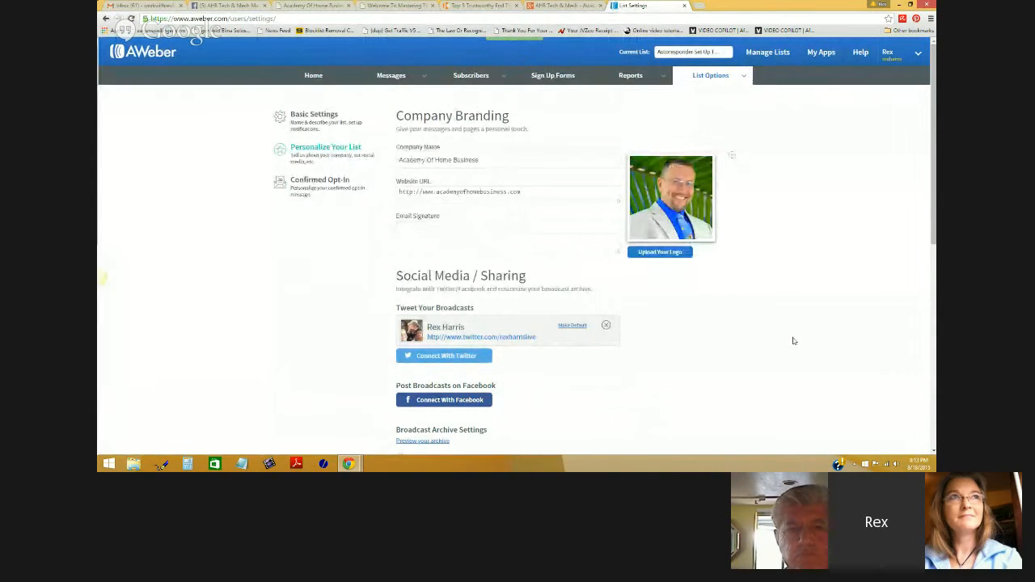
- Type the signature lines: the sender's name, the .com website address and the phone number
click(508, 229)
text(Rex)
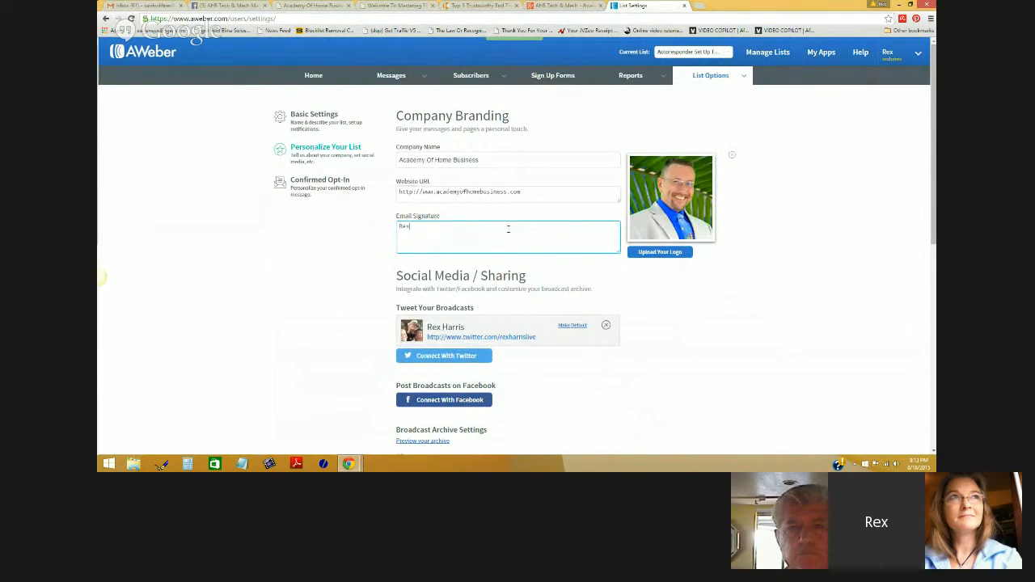
text( Harris)
key(Return)
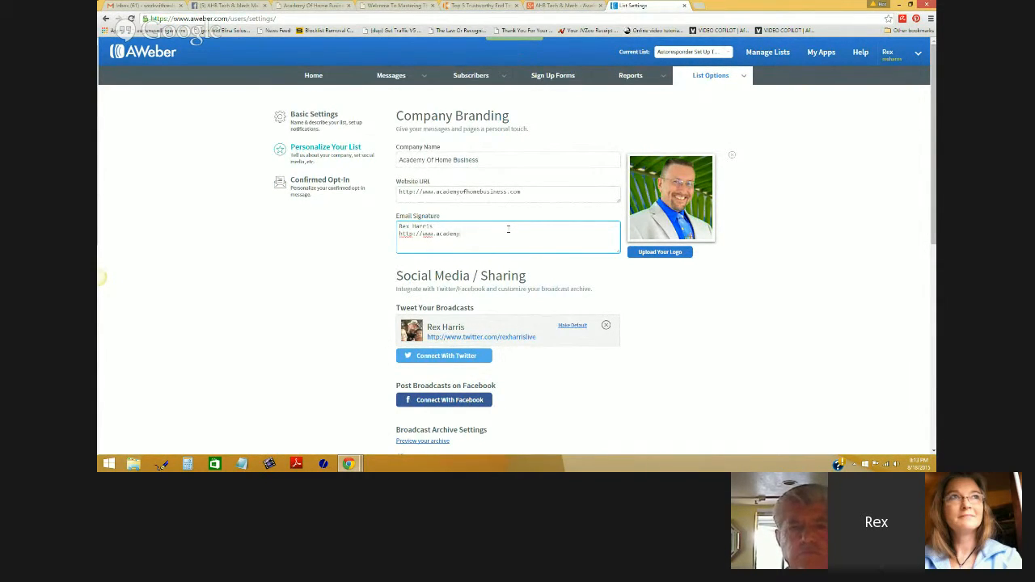
text(.com)
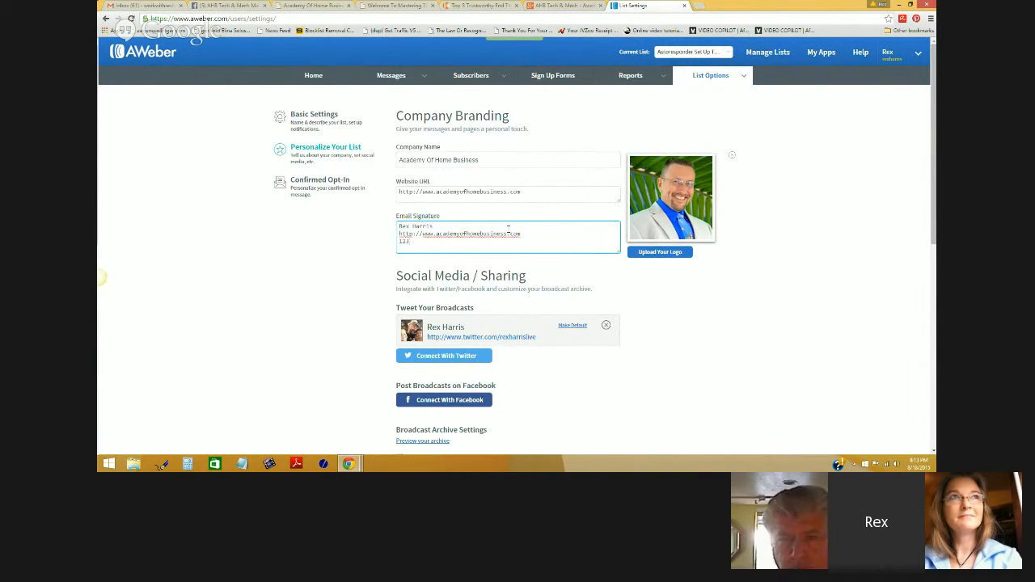
key(BackSpace)
key(BackSpace)
key(BackSpace)
key(BackSpace)
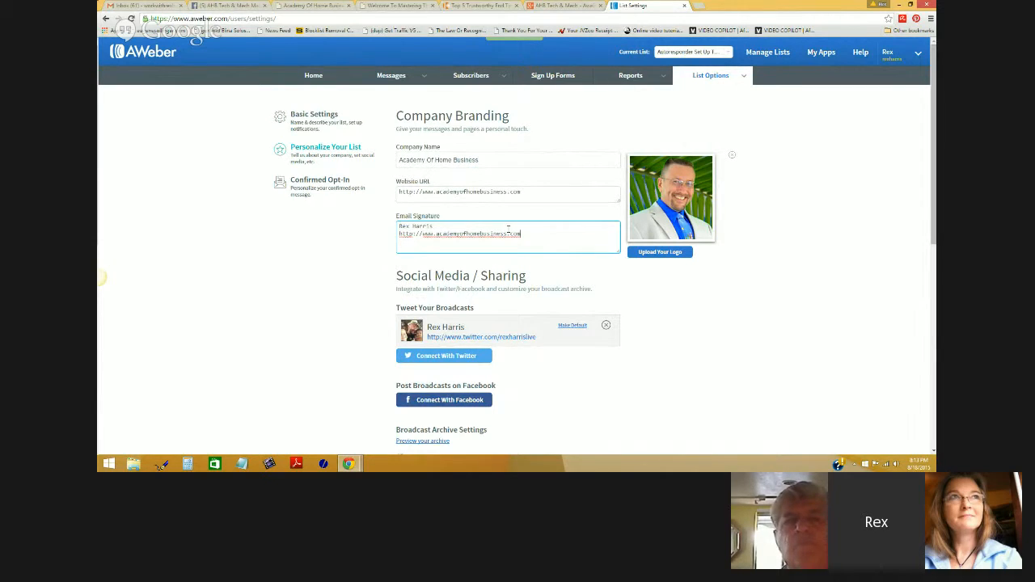
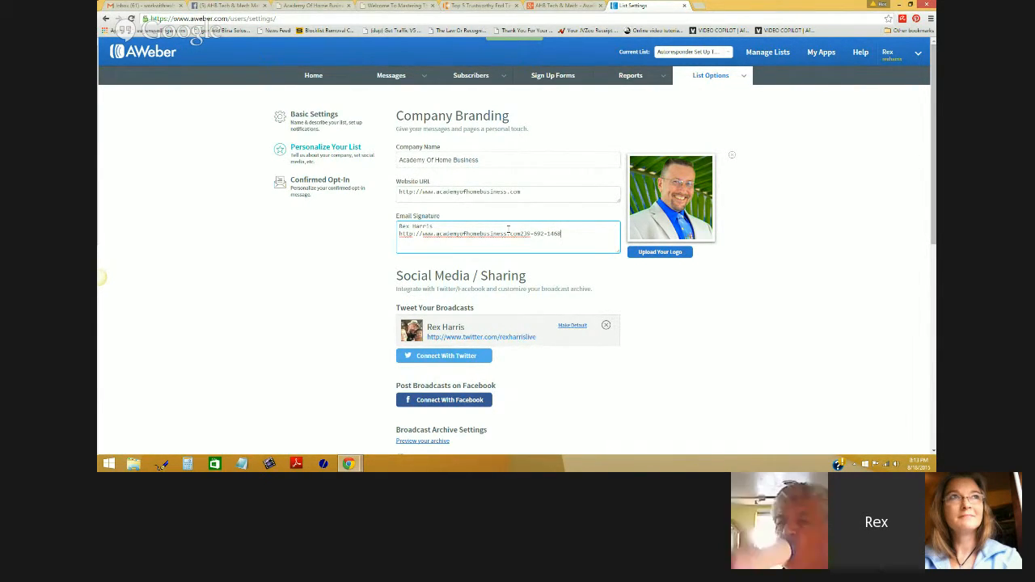
key(Return)
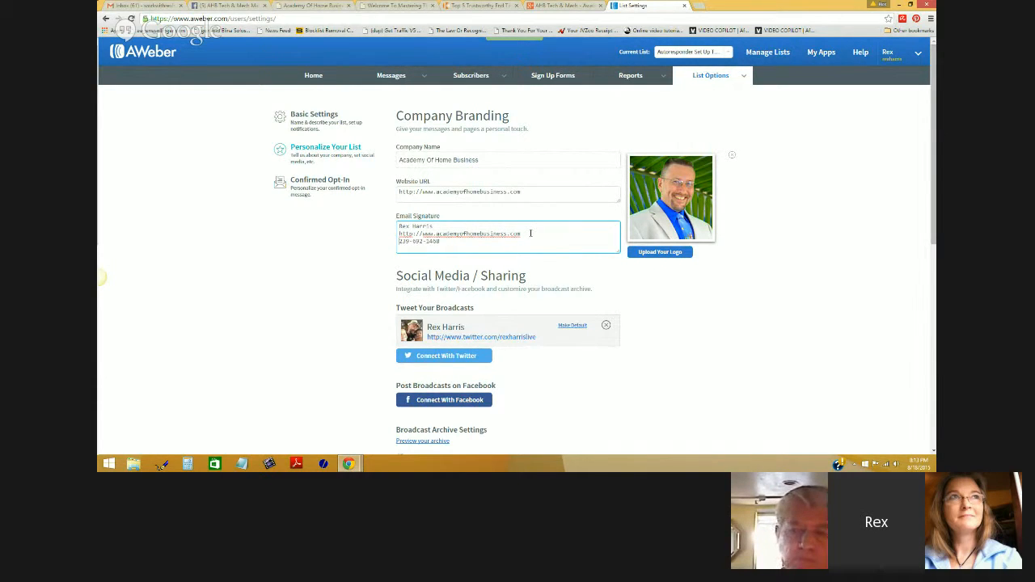
key(Return)
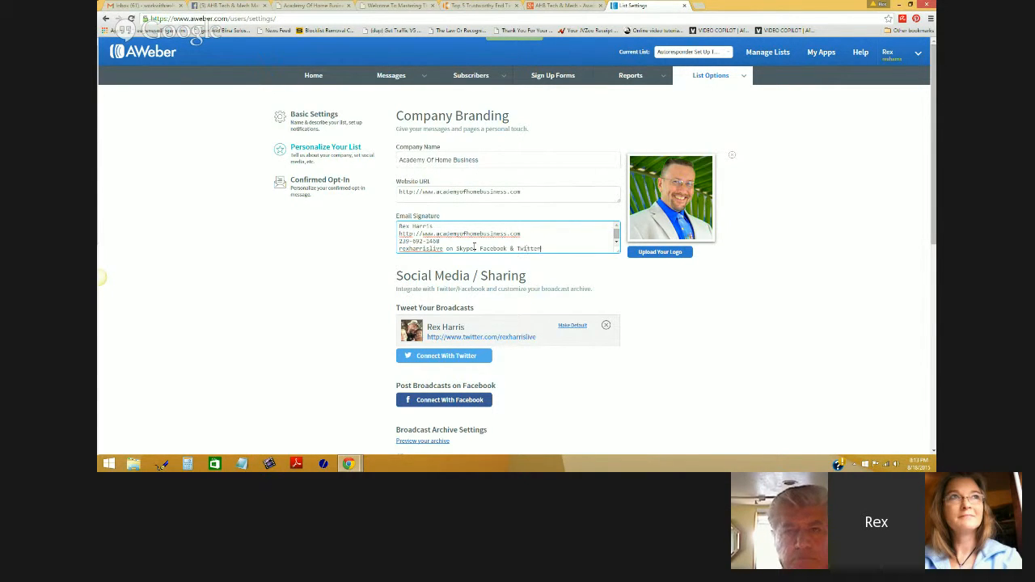
- Cut the phone number line and paste it directly beneath the name line
scroll(475, 246, down, 1)
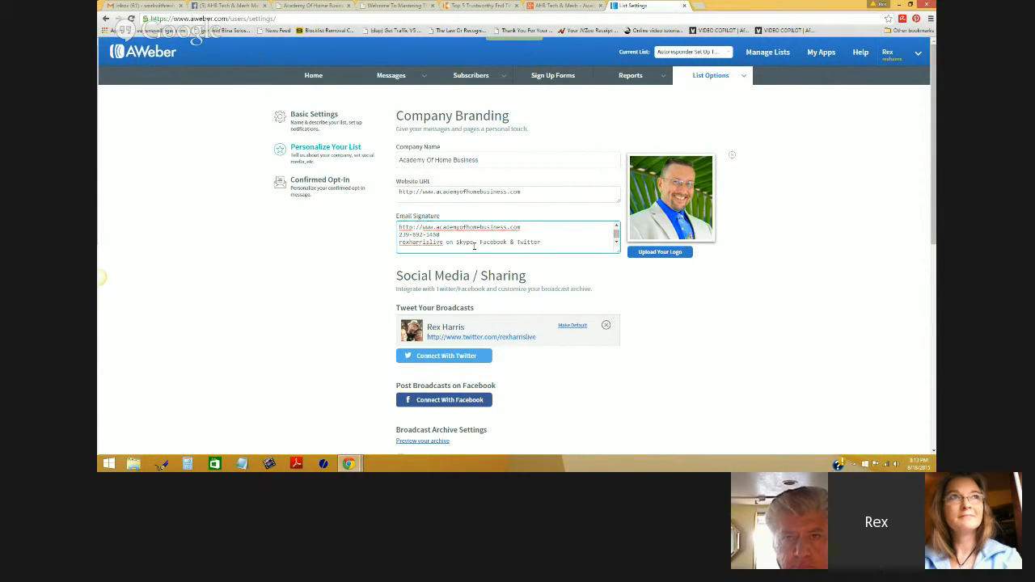
scroll(464, 249, up, 1)
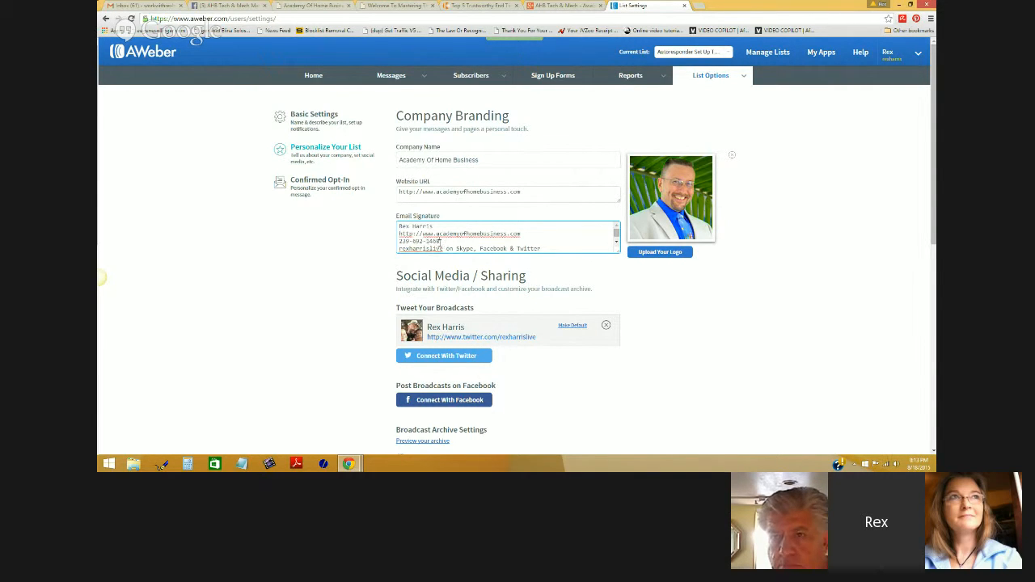
drag(440, 241, 401, 242)
right_click(408, 242)
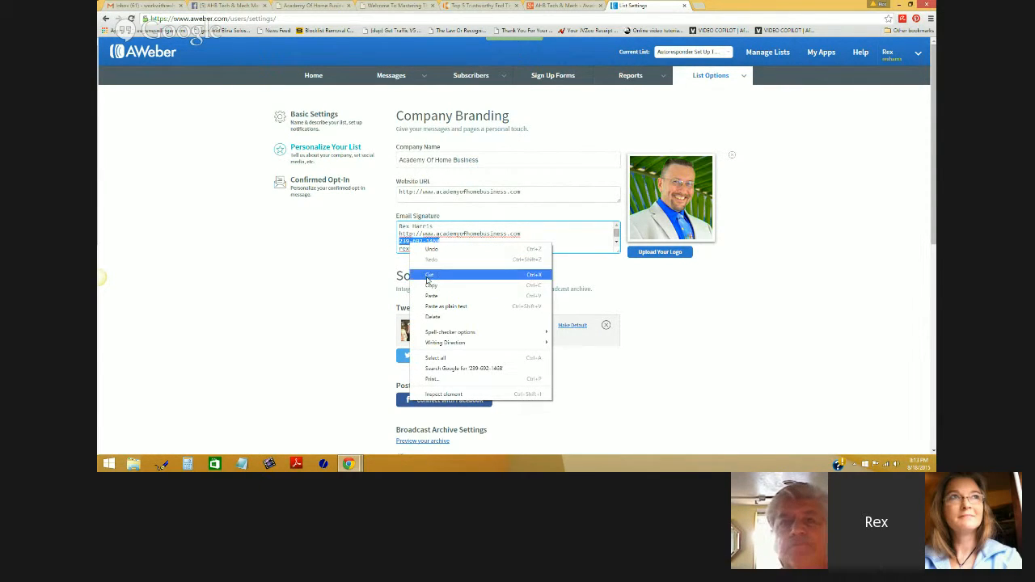
click(428, 276)
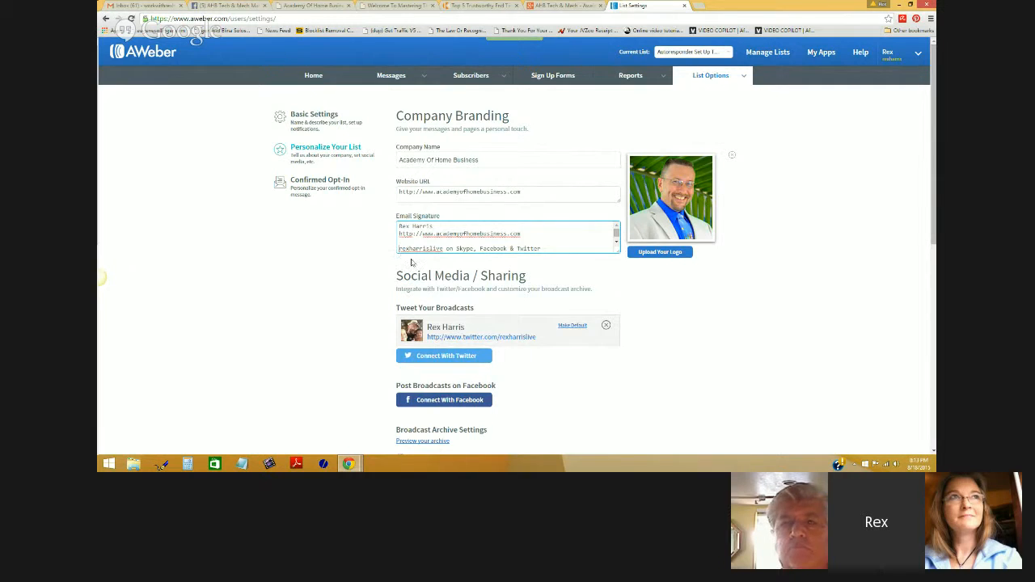
key(Delete)
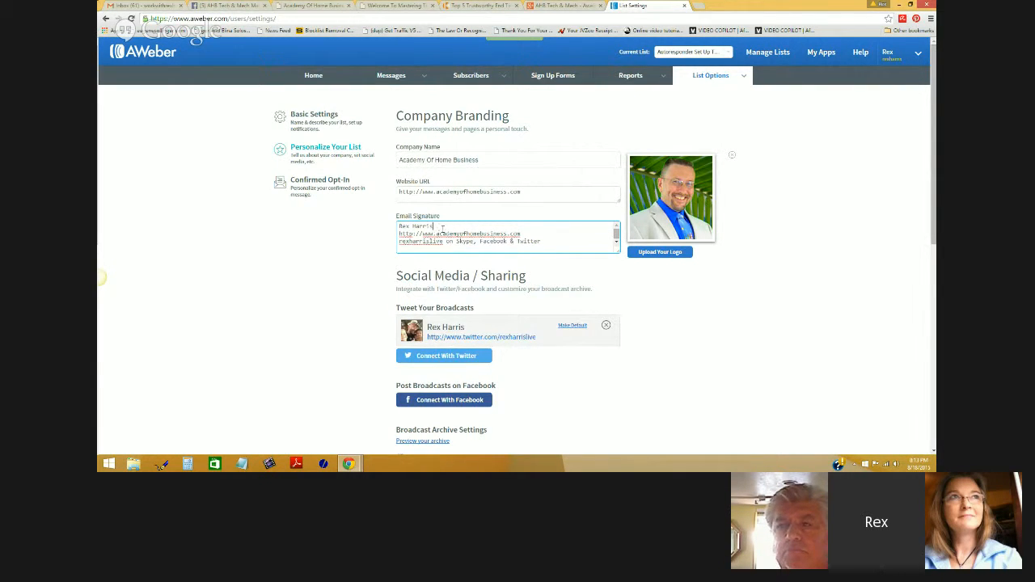
key(Return)
key(ctrl+v)
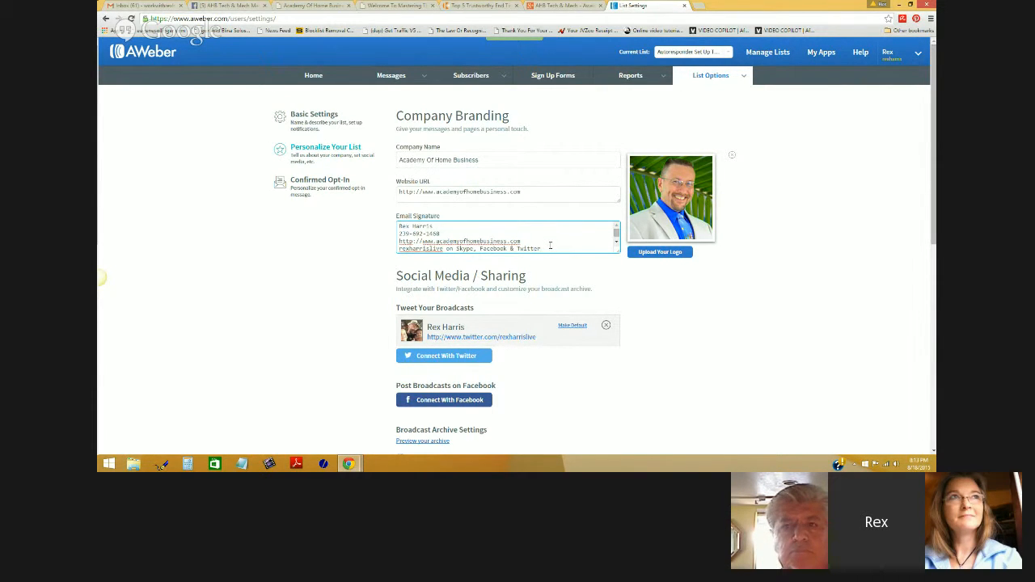
- Start Connect With Facebook for broadcast posting, then cancel the Facebook permission request
scroll(550, 245, down, 1)
scroll(665, 314, down, 2)
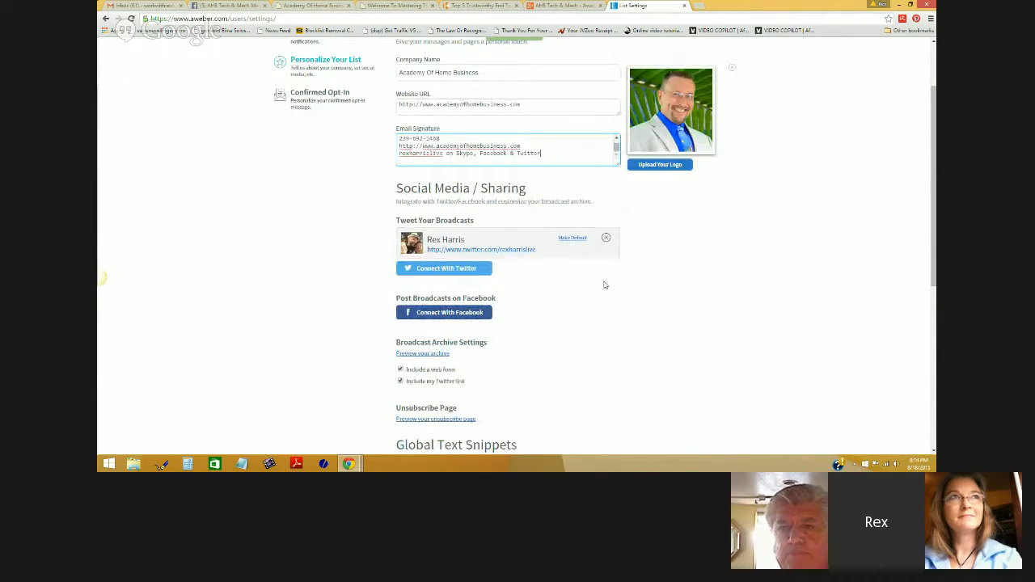
scroll(611, 287, up, 1)
scroll(612, 284, up, 1)
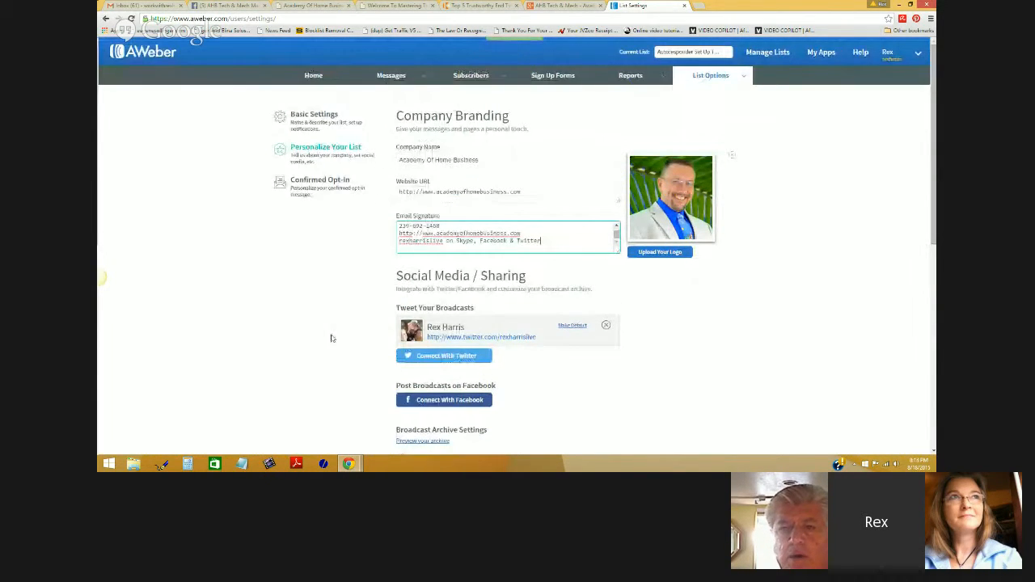
scroll(678, 359, down, 2)
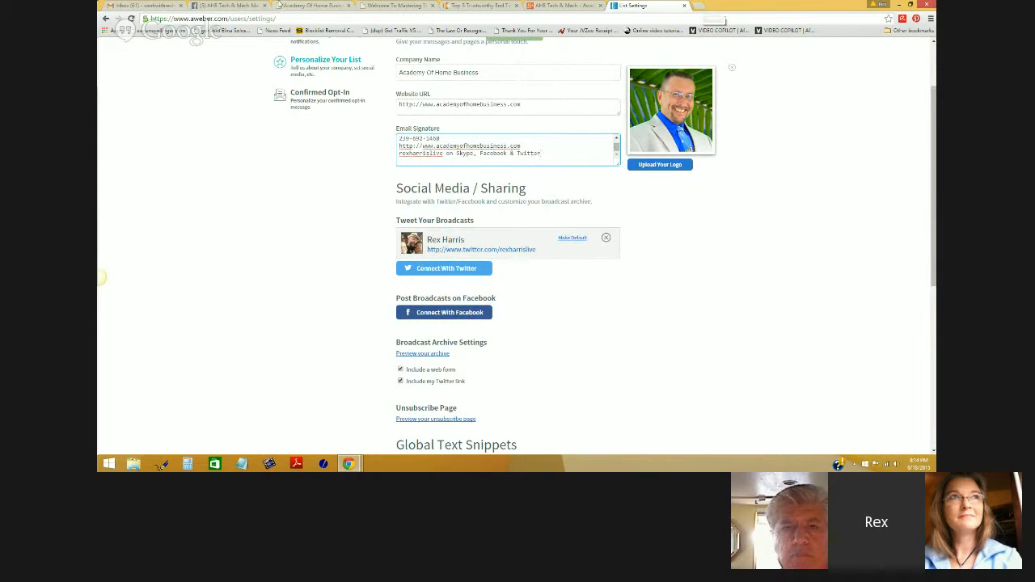
click(239, 6)
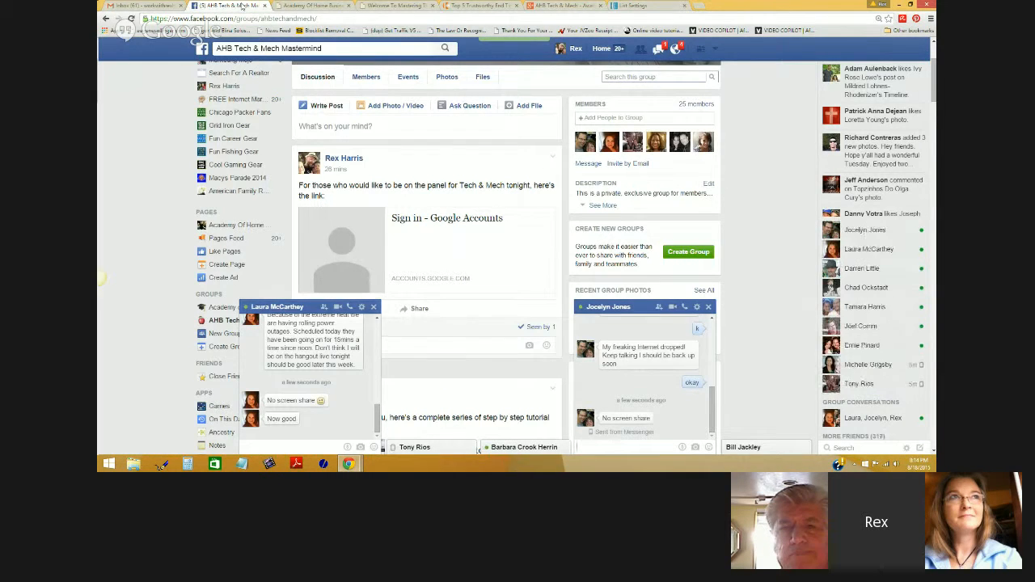
click(644, 8)
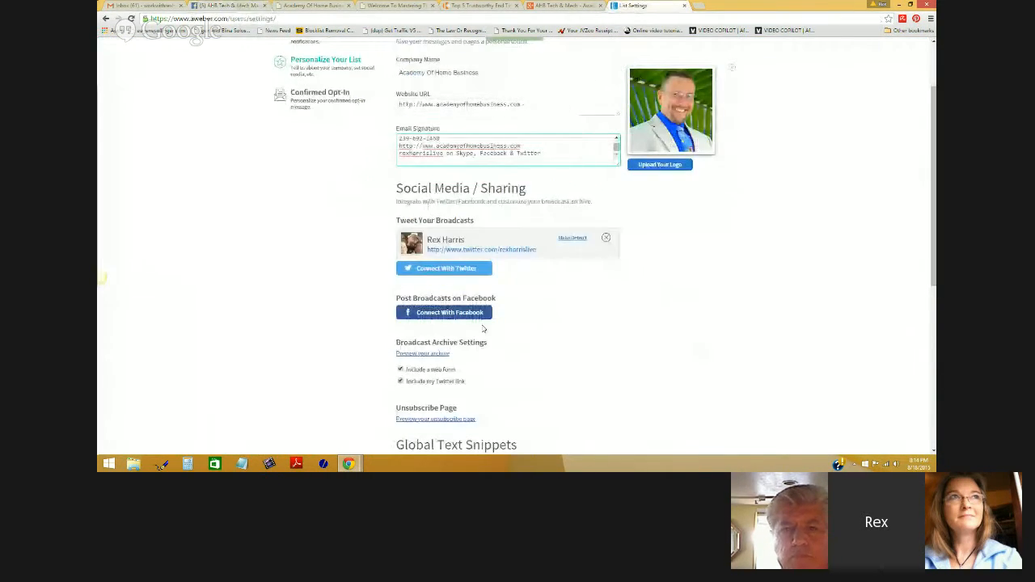
click(455, 315)
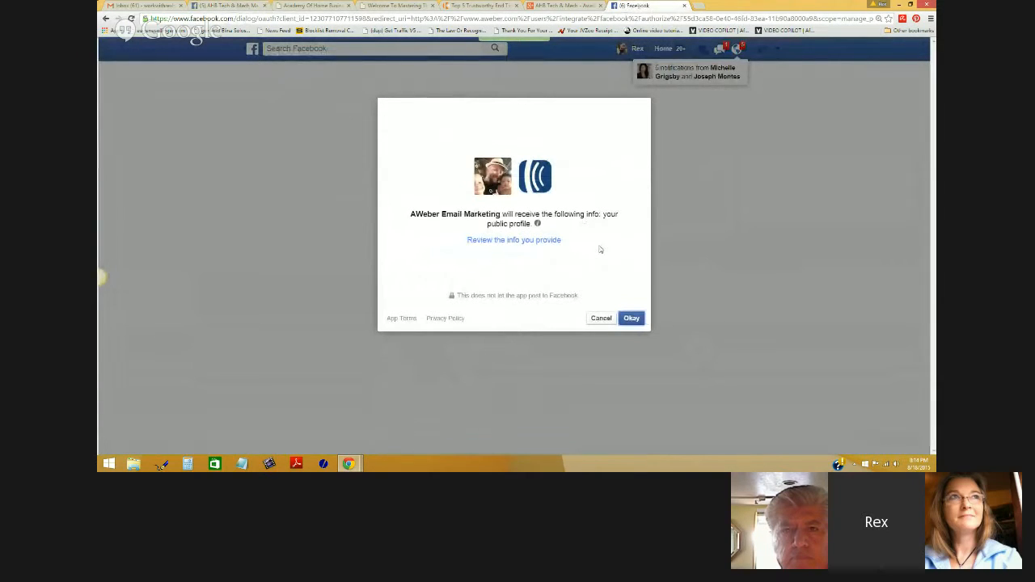
click(595, 320)
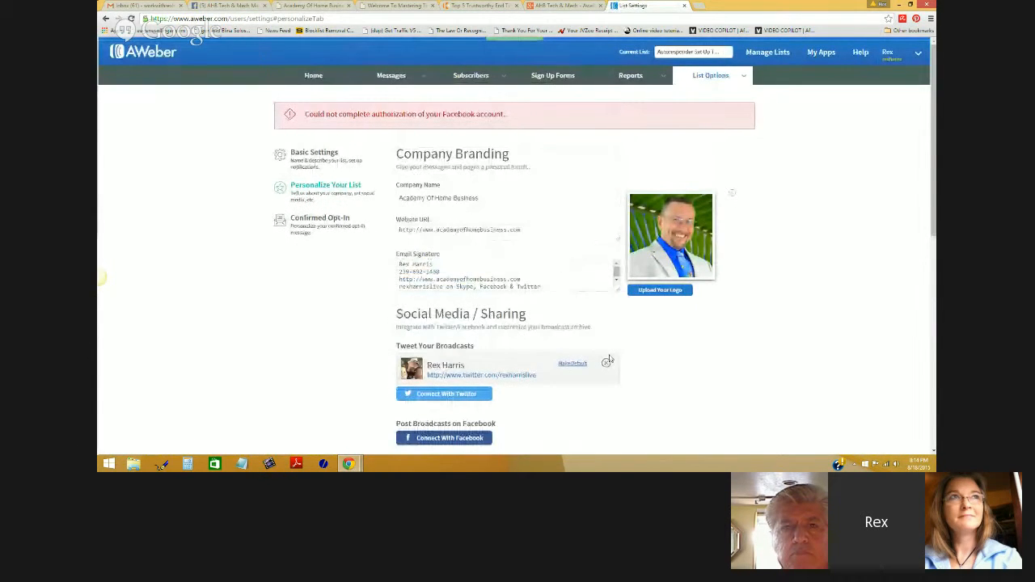
scroll(609, 360, down, 2)
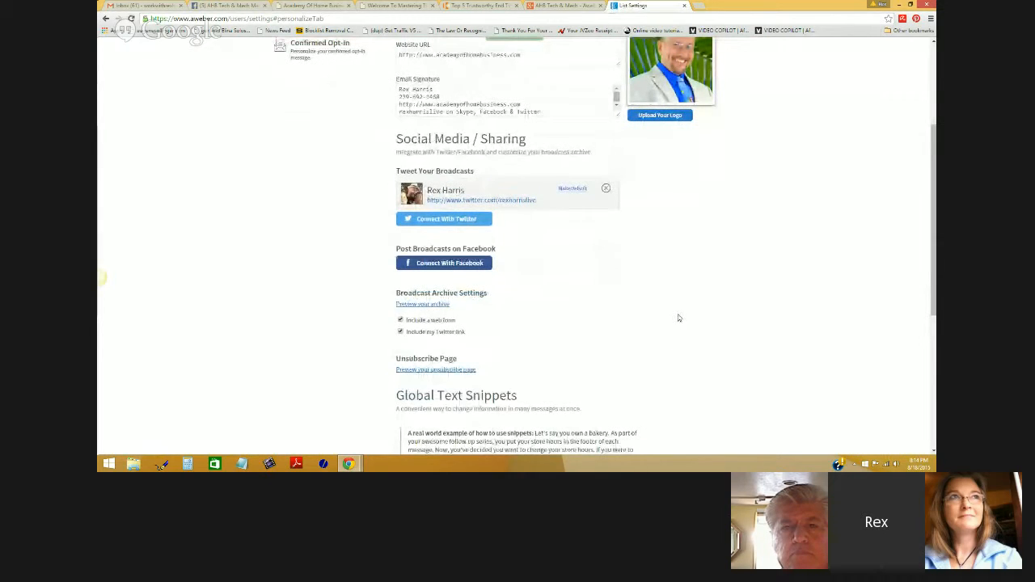
- Read through the Global Text Snippets section, then save the Personalize Your List settings
scroll(679, 320, down, 1)
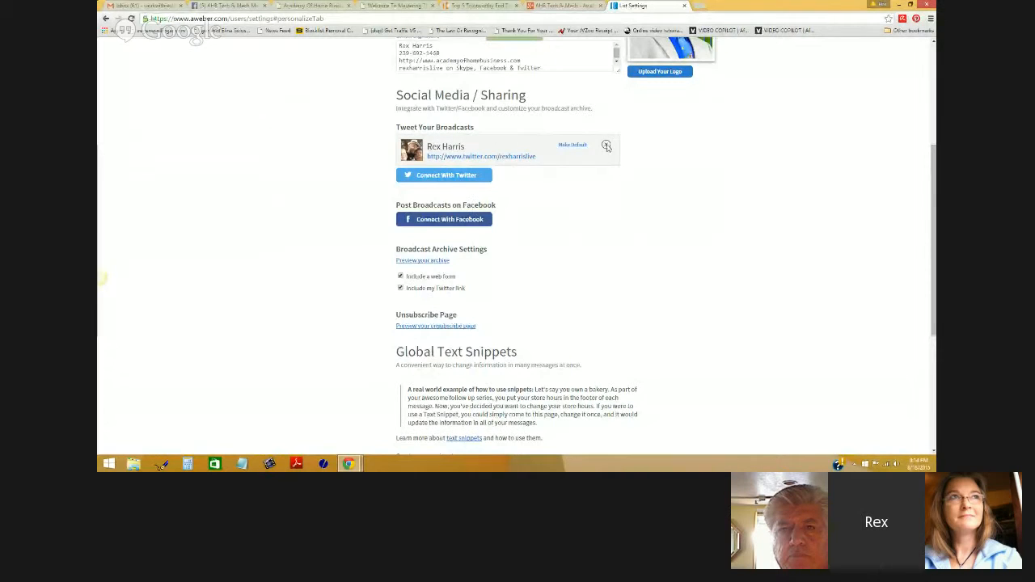
scroll(611, 236, up, 1)
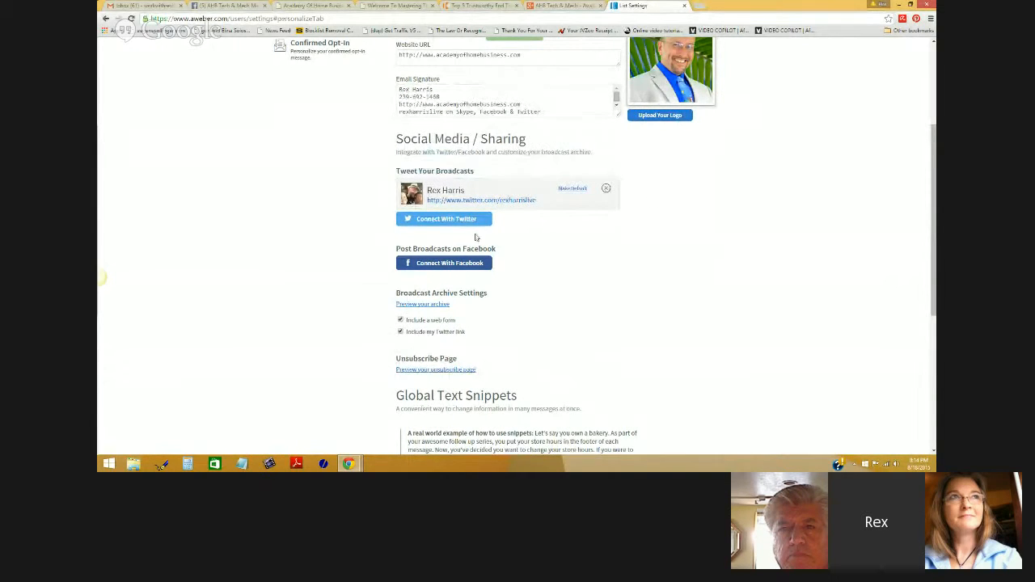
scroll(606, 273, down, 1)
scroll(634, 276, down, 1)
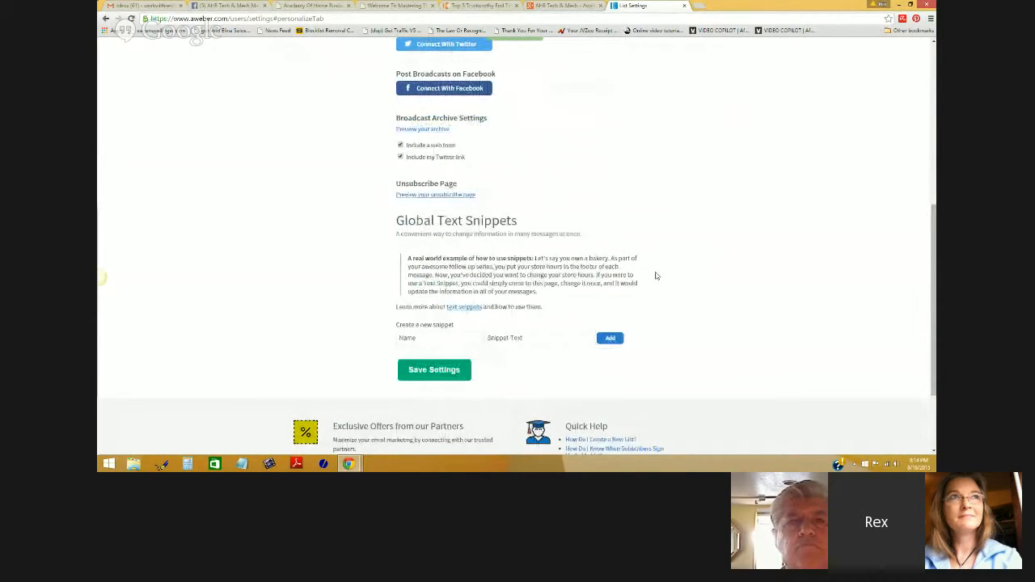
scroll(656, 275, up, 1)
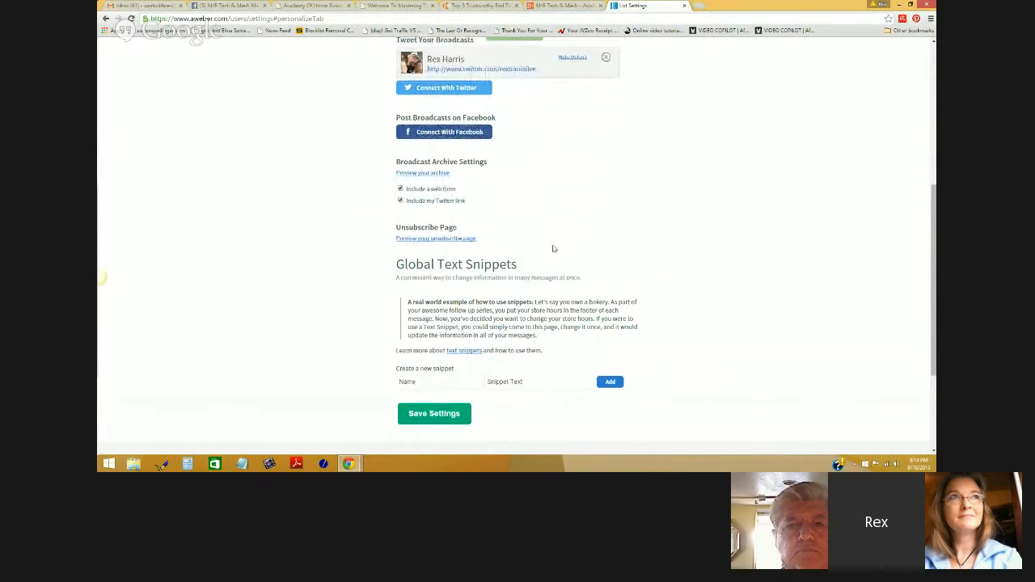
drag(395, 264, 525, 266)
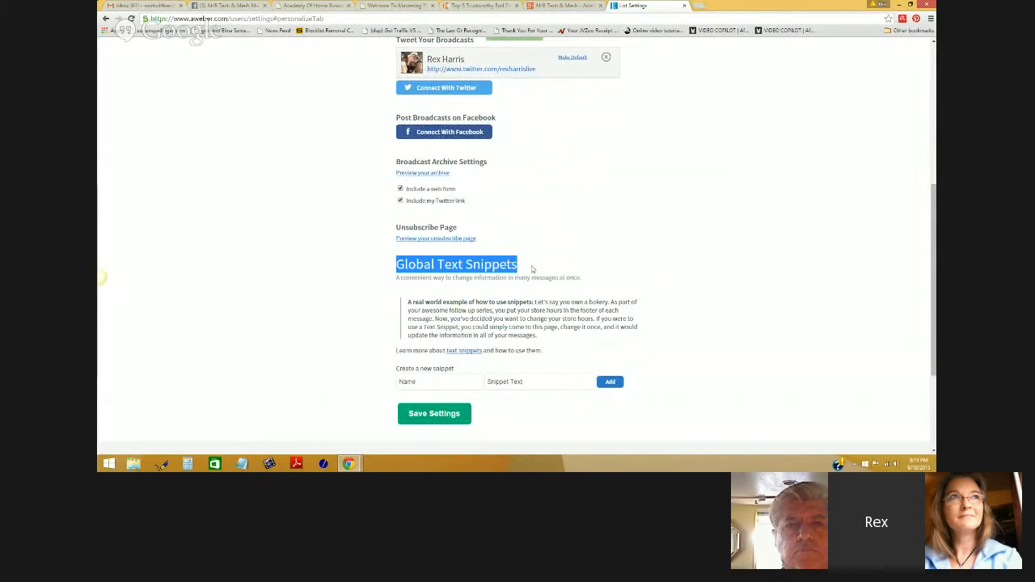
drag(408, 304, 632, 336)
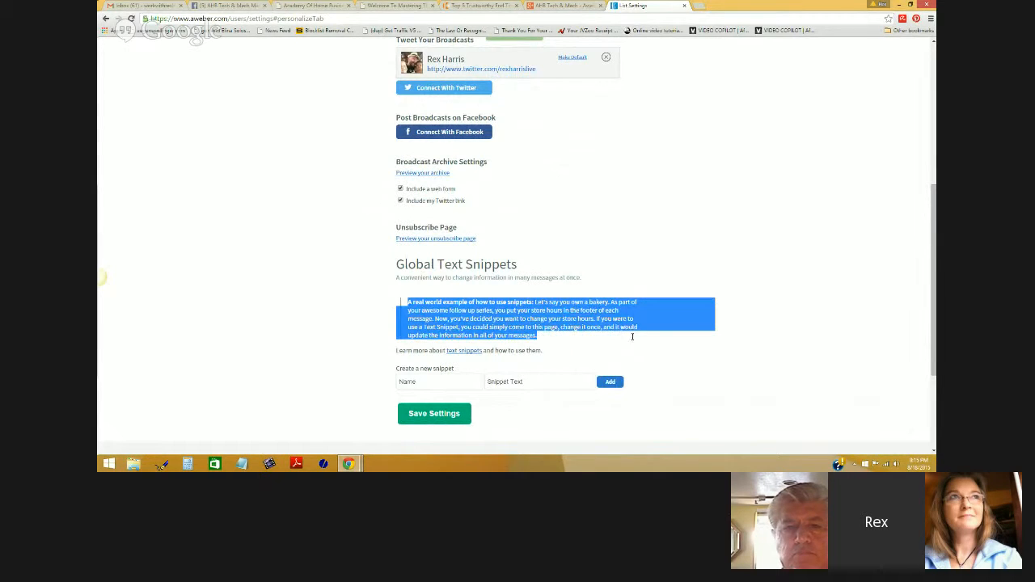
drag(547, 351, 396, 348)
scroll(797, 278, down, 3)
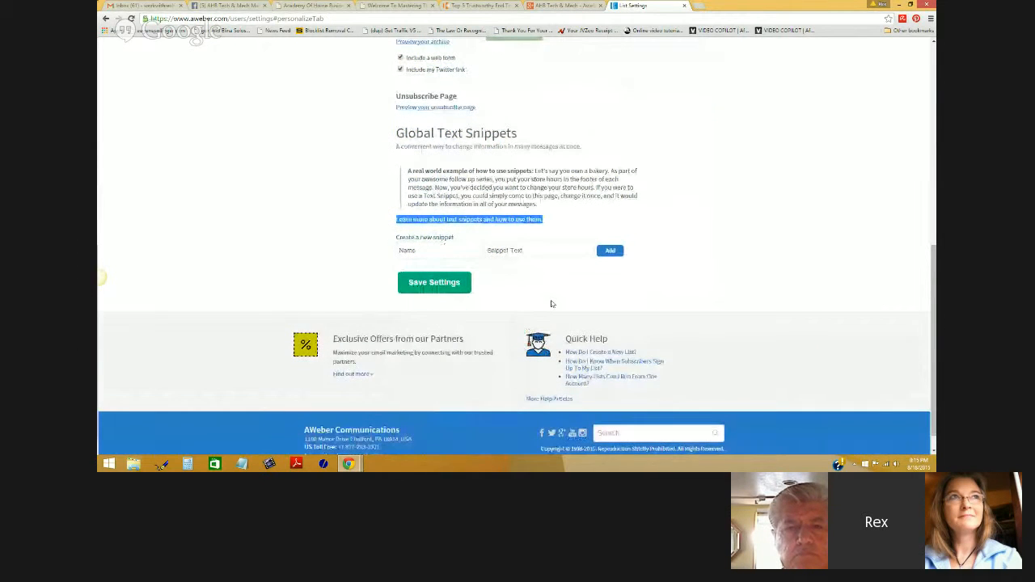
click(442, 283)
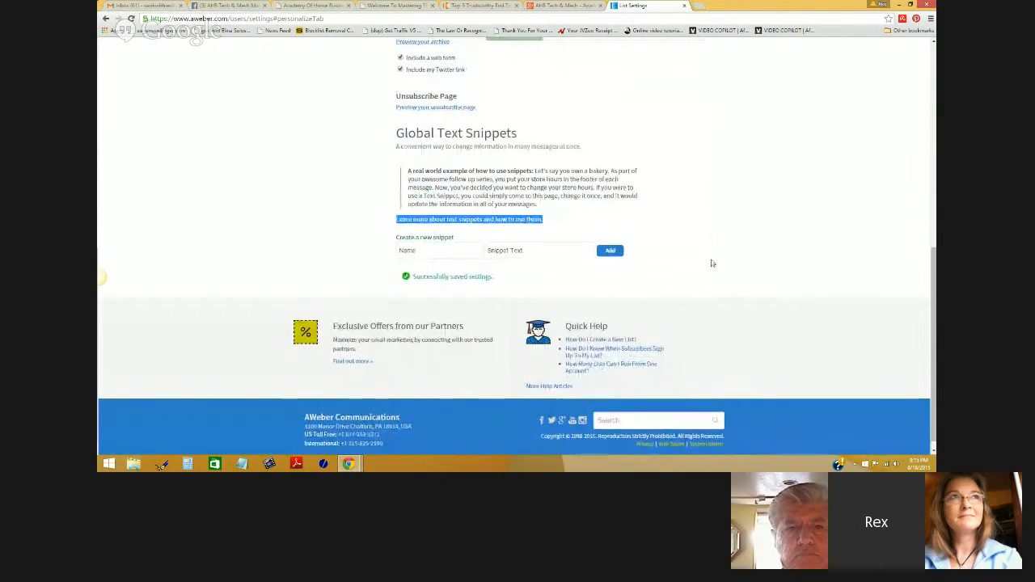
scroll(713, 263, up, 2)
scroll(714, 263, up, 3)
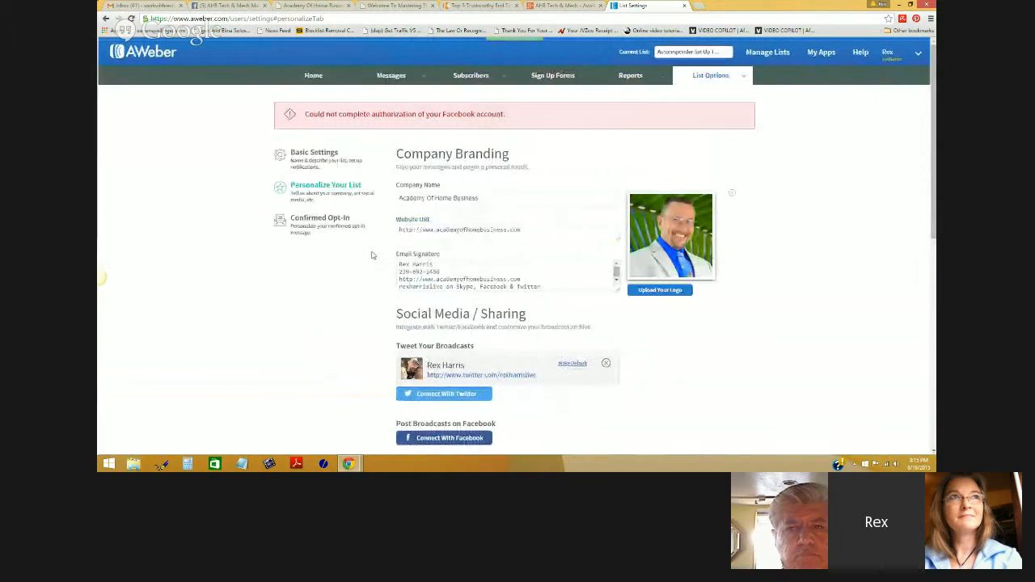
- Switch to Confirmed Opt-In and scroll down to the Require Opt-In toggles for web forms and imports
click(321, 226)
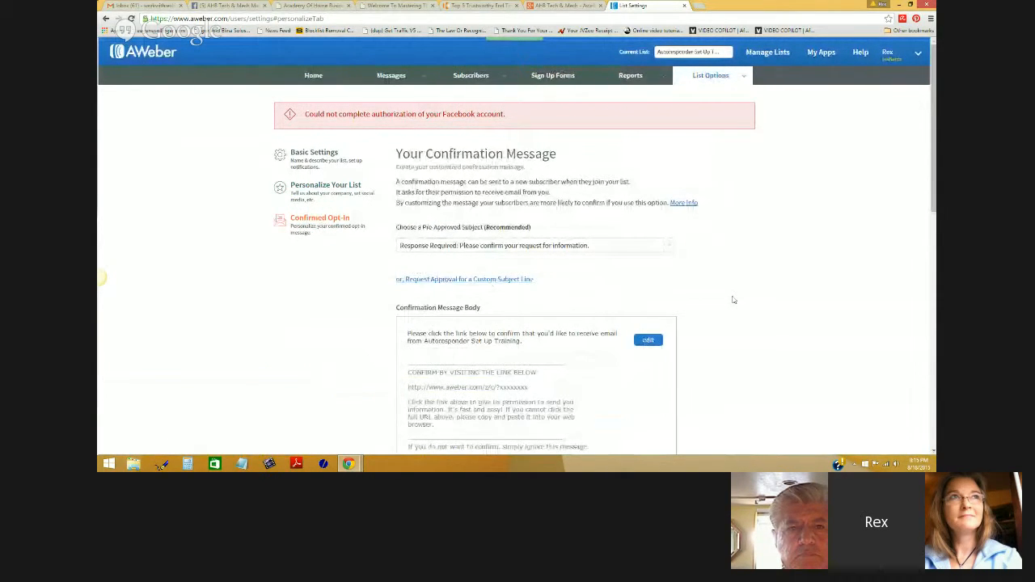
scroll(735, 300, down, 4)
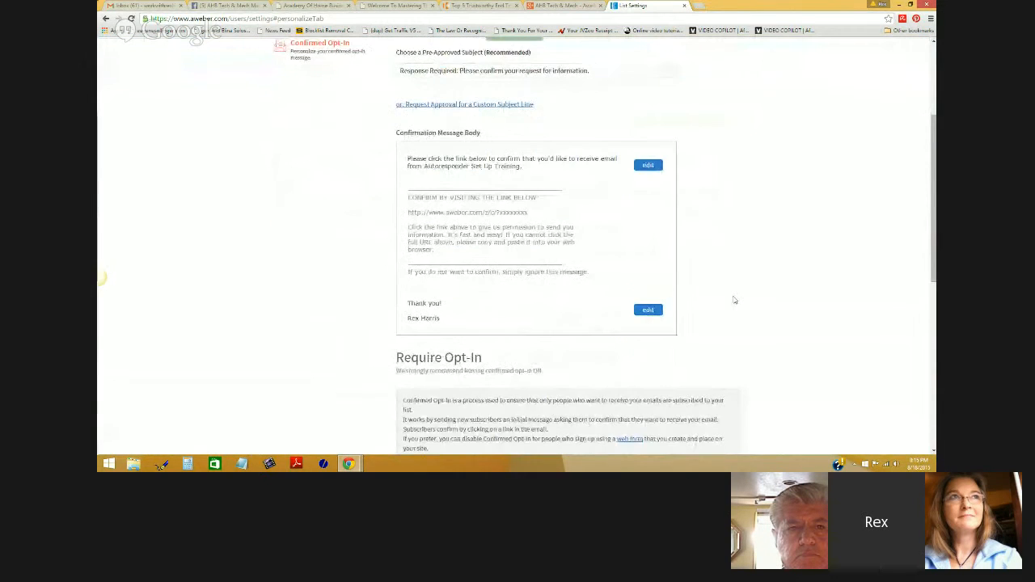
scroll(734, 300, down, 3)
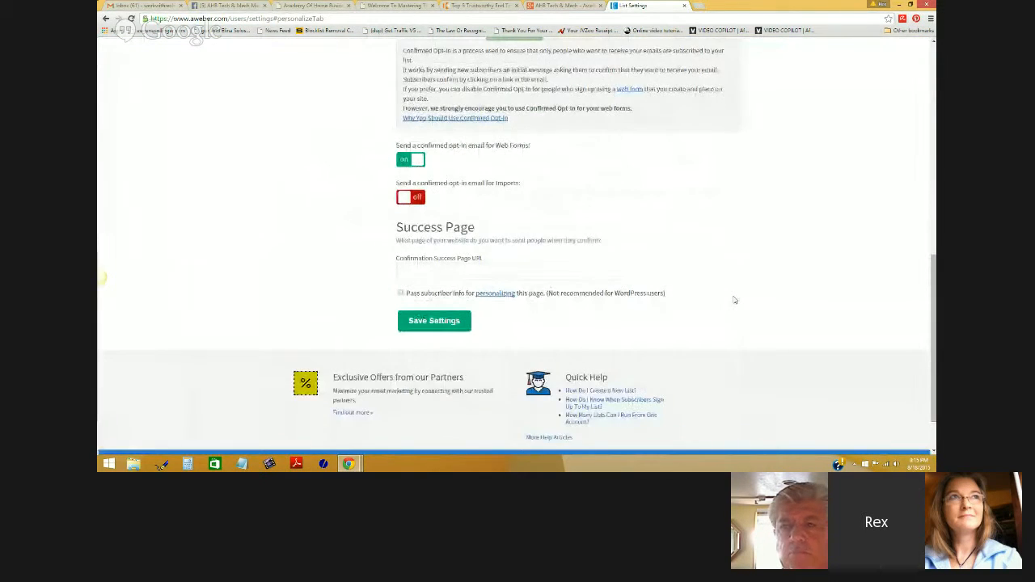
scroll(734, 300, up, 7)
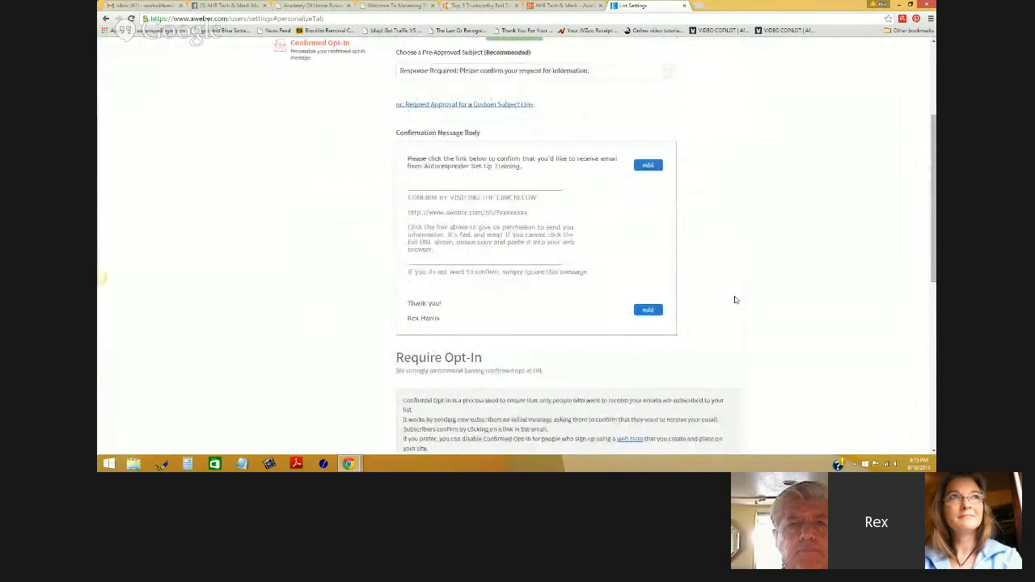
scroll(734, 300, up, 1)
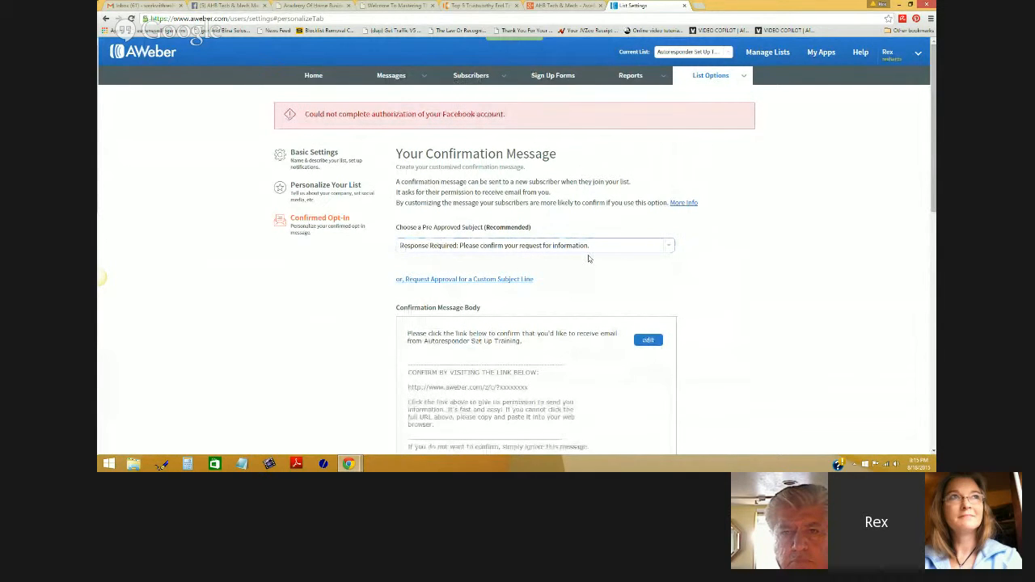
scroll(752, 270, down, 2)
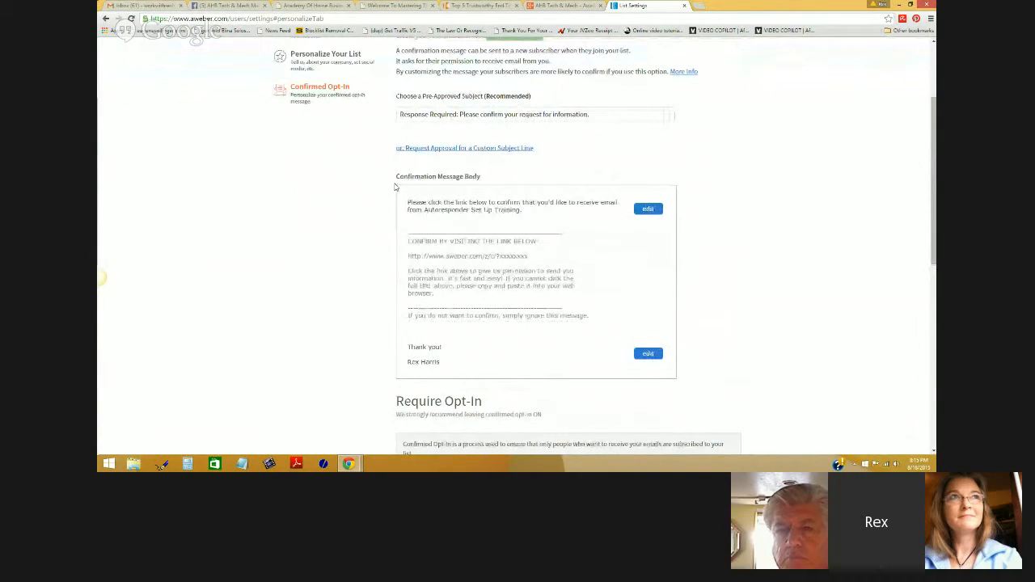
scroll(842, 262, down, 4)
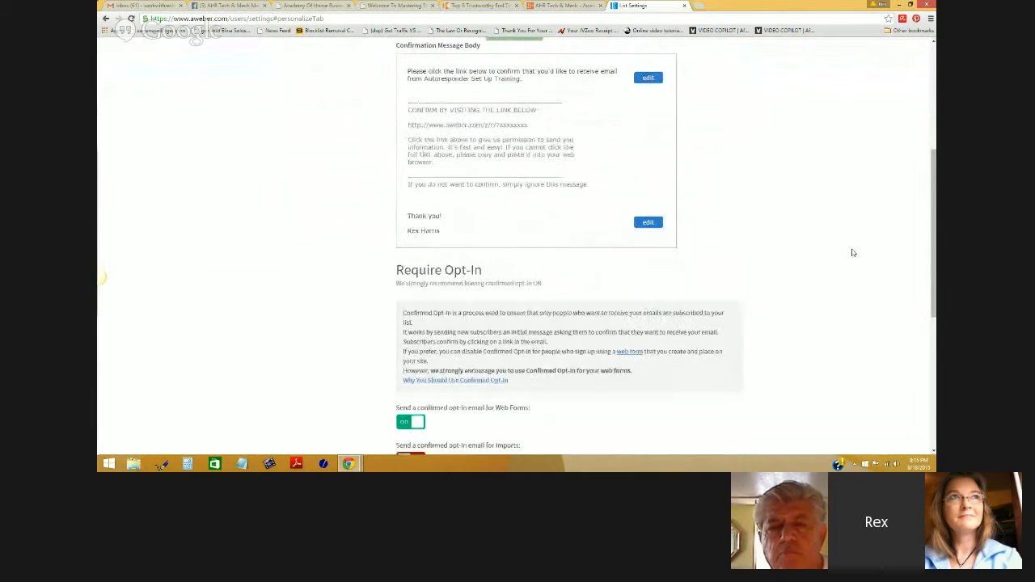
scroll(850, 251, down, 1)
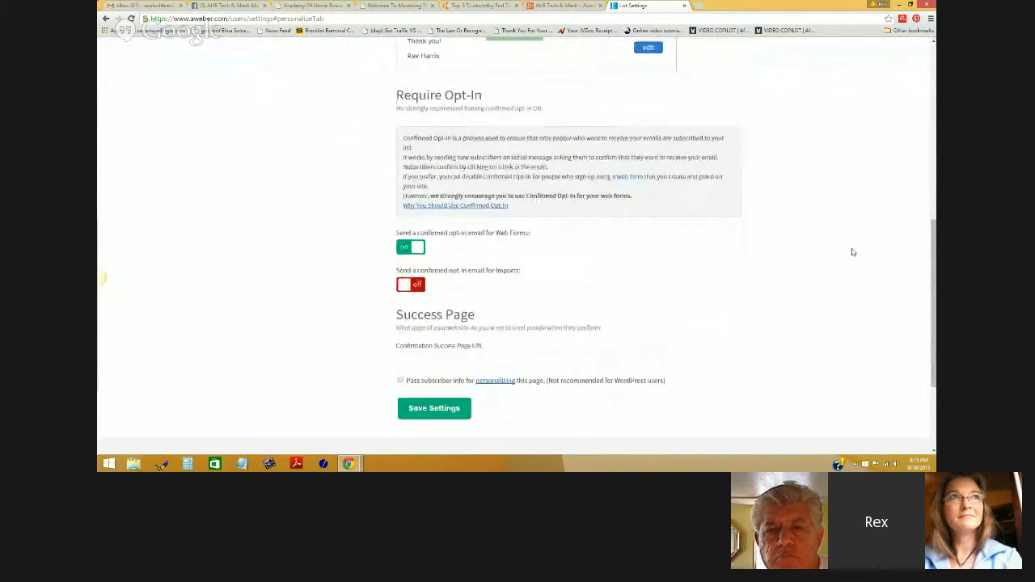
- Set the Web Forms confirmed opt-in toggle to Off, confirm with Yes, and save
click(403, 251)
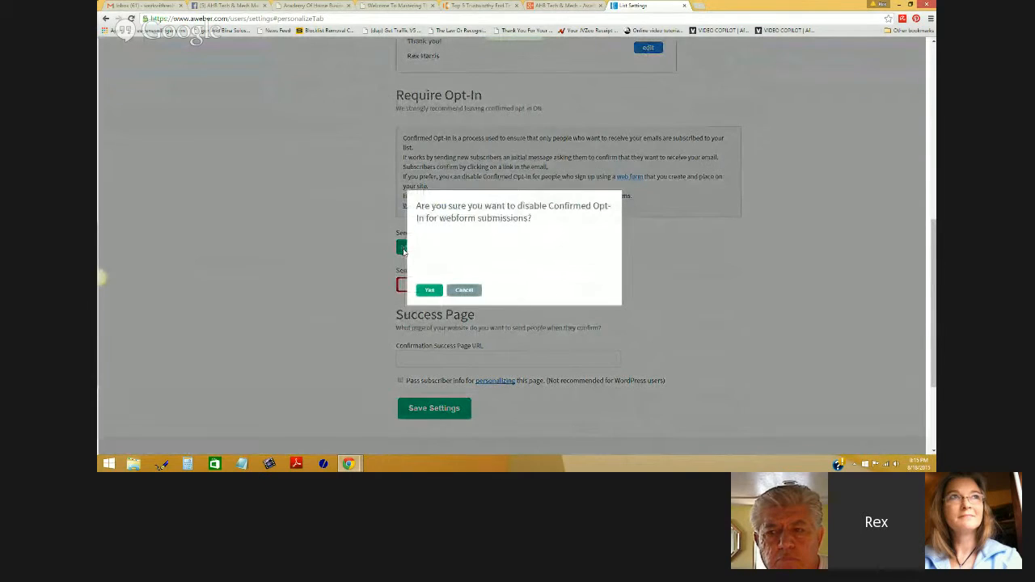
click(430, 293)
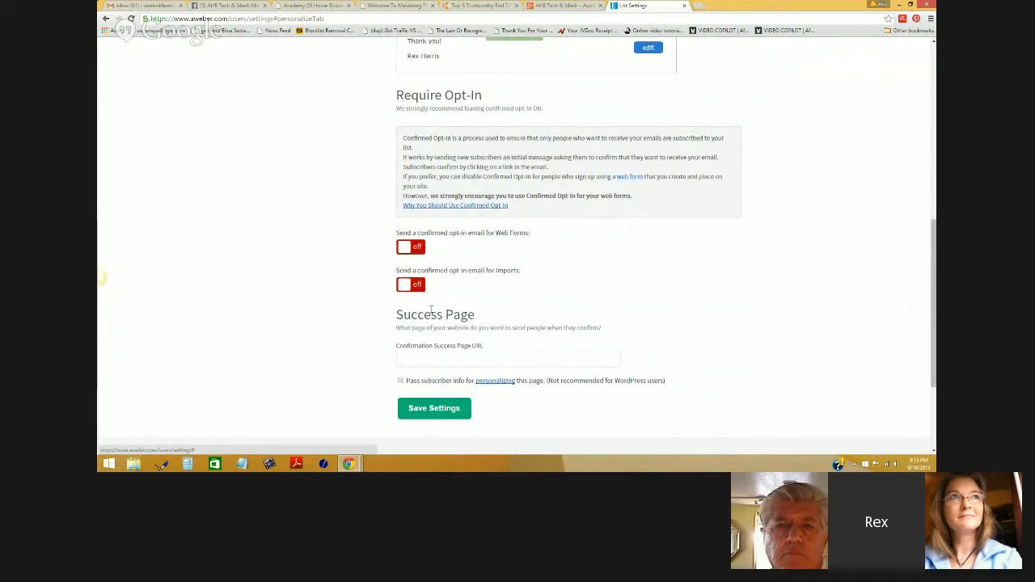
click(432, 409)
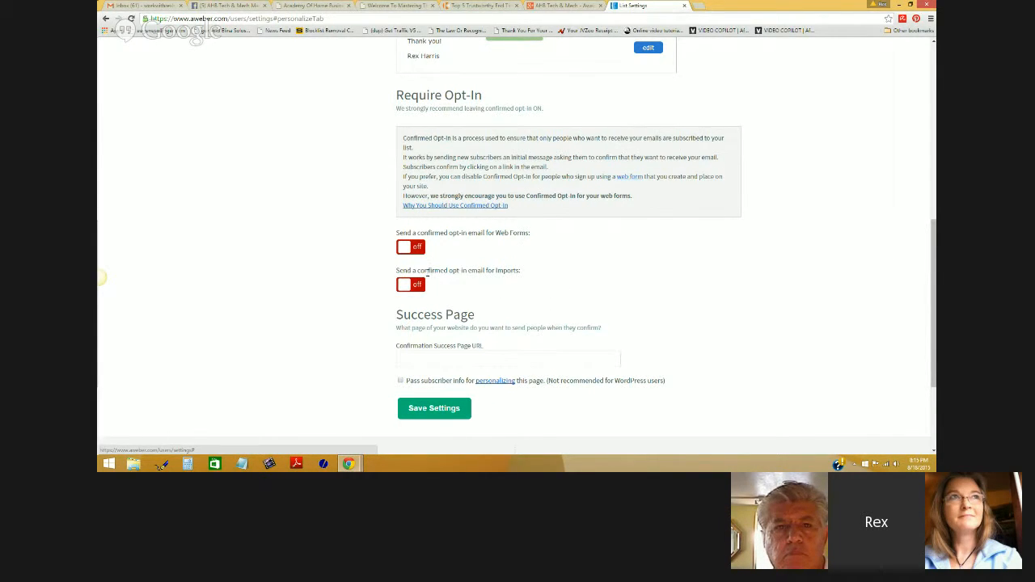
click(484, 366)
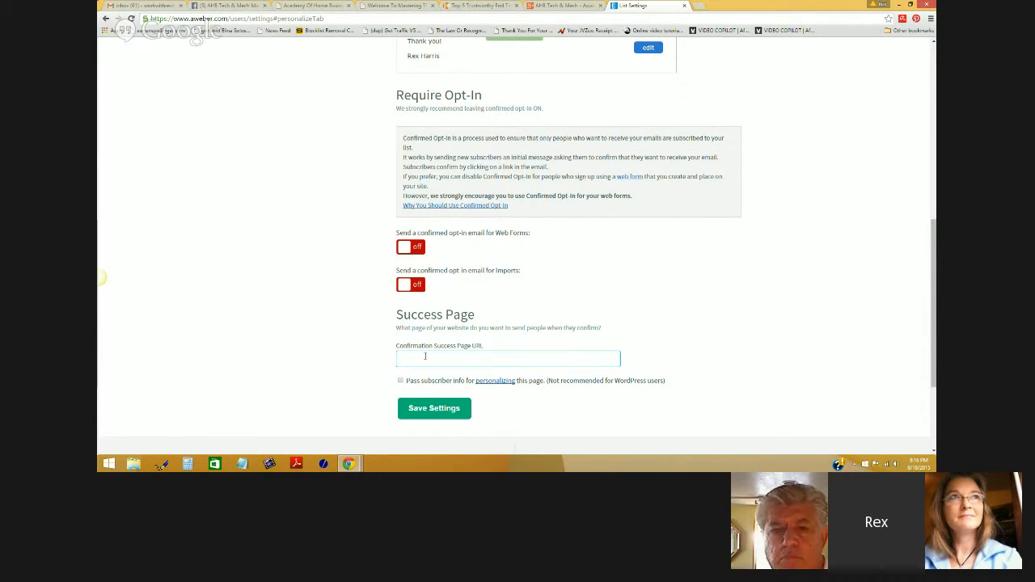
text(http://www.a)
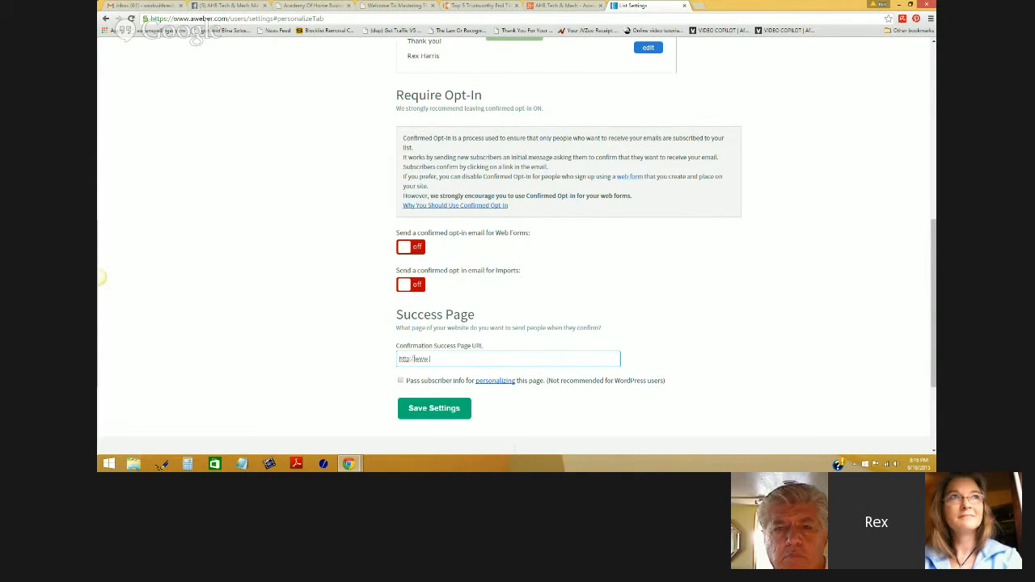
text(cademyofhomebu)
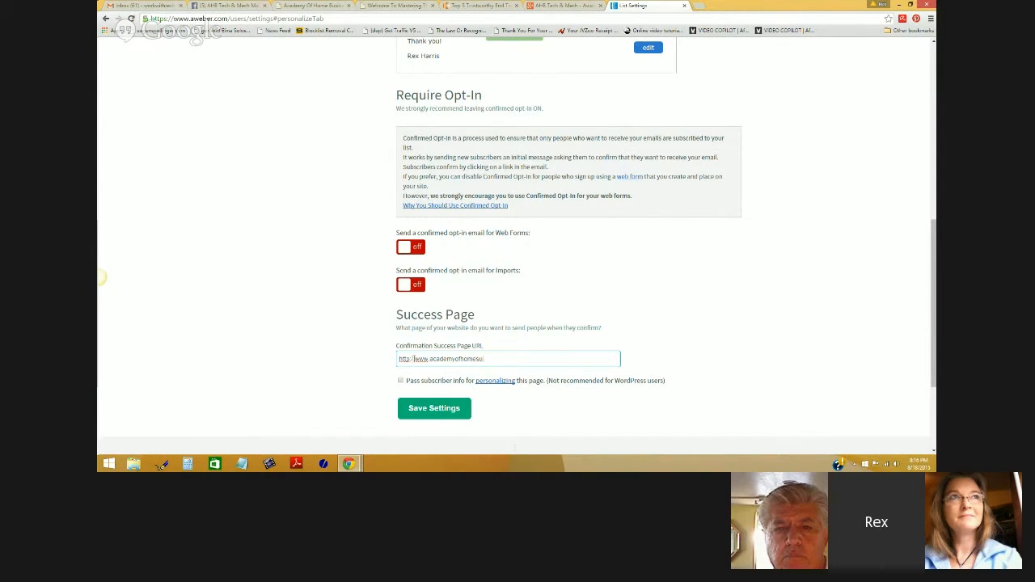
text(siness)
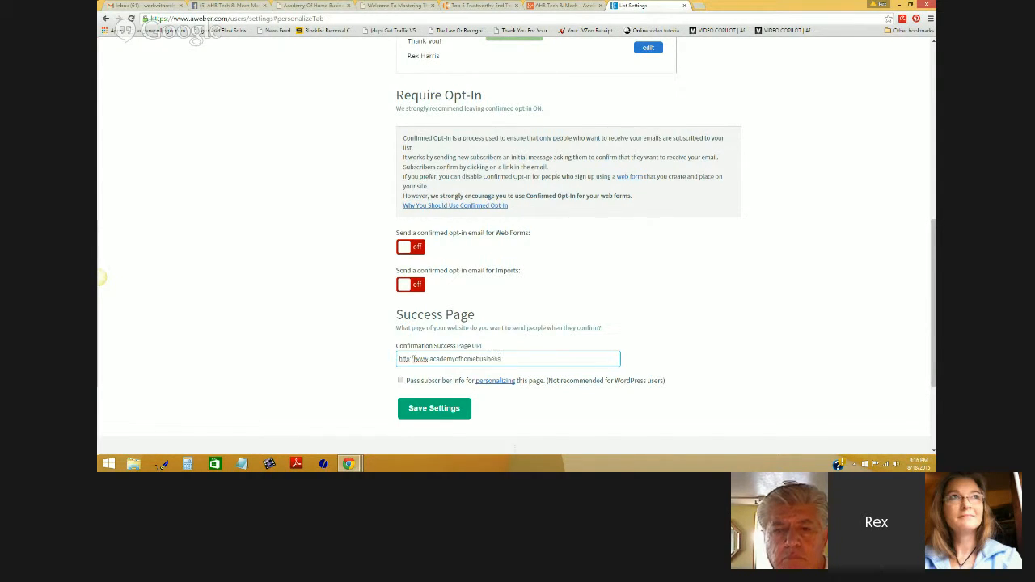
text(.com)
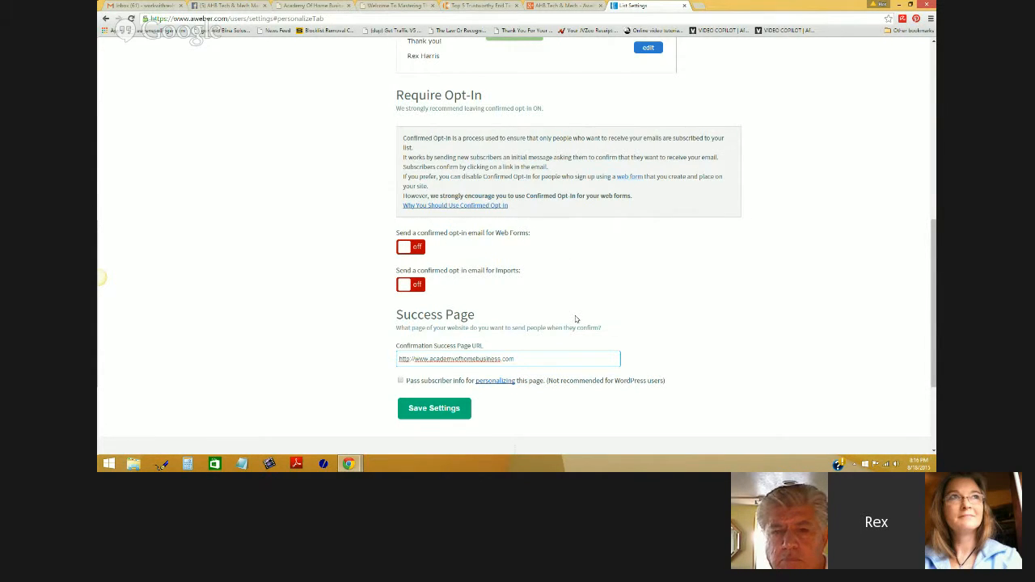
drag(525, 358, 333, 361)
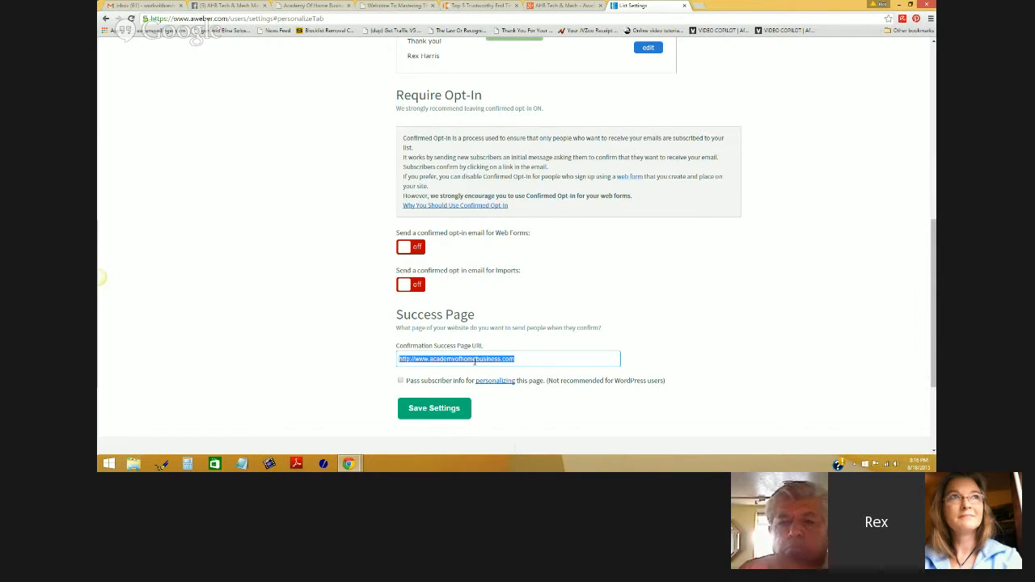
key(BackSpace)
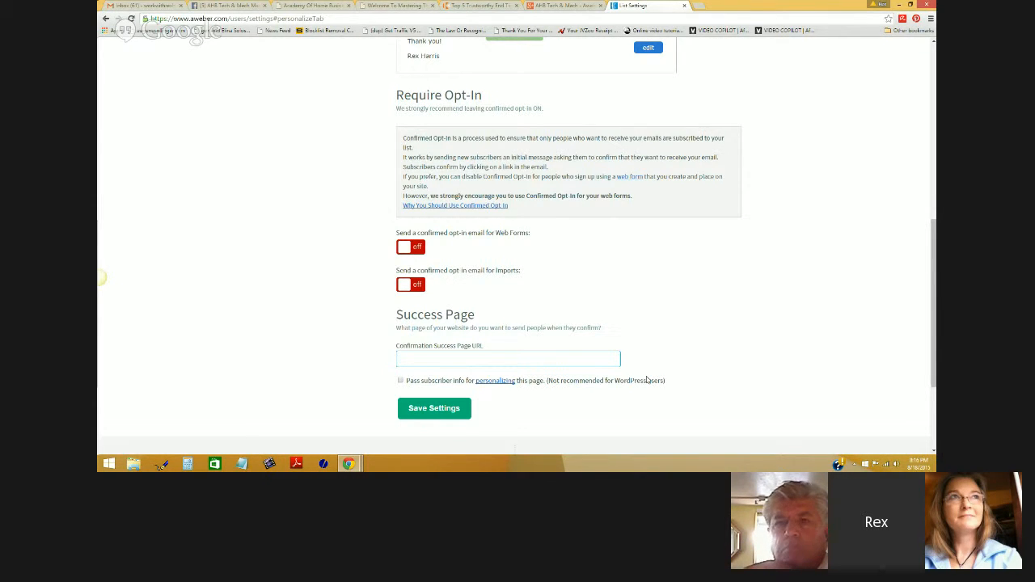
scroll(643, 375, down, 1)
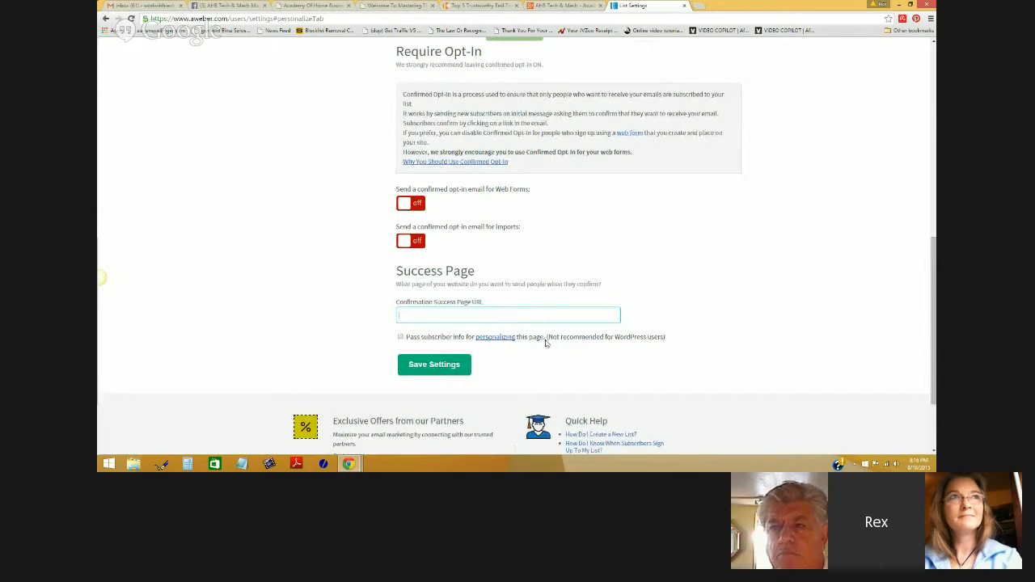
drag(666, 338, 544, 340)
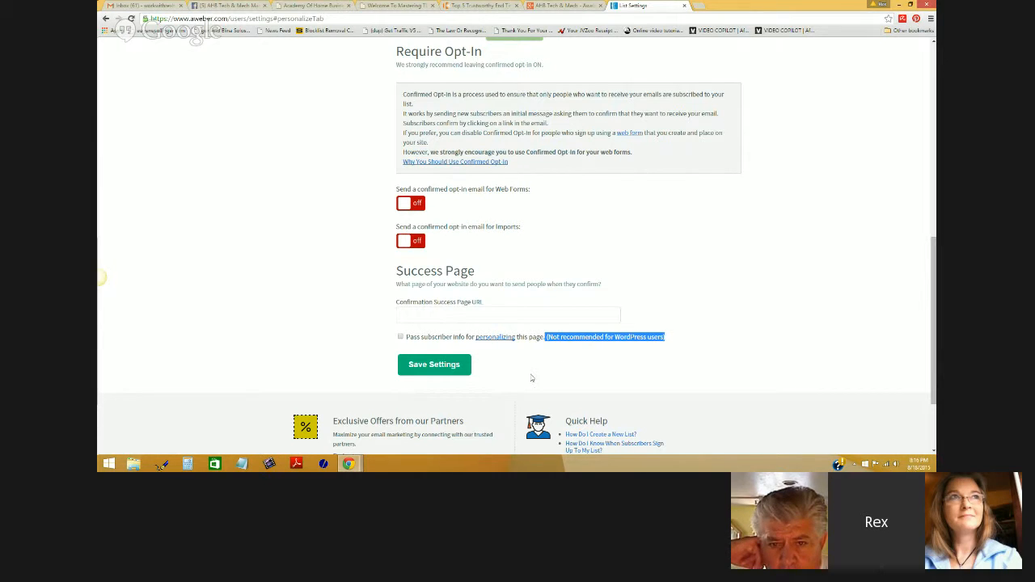
click(434, 366)
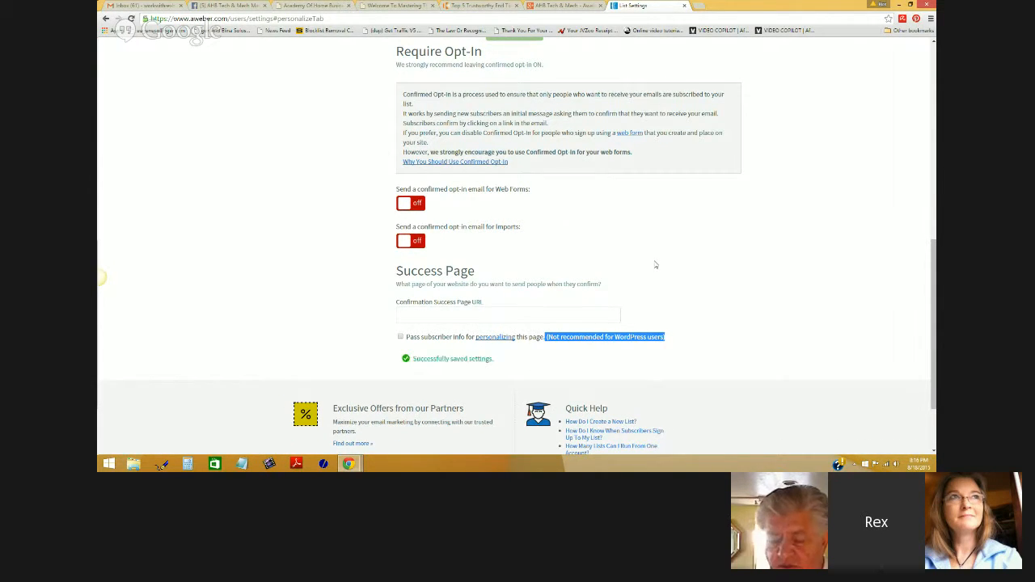
- Open Follow Up Series from the Messages menu to reach the Follow Up Messages page
scroll(651, 283, down, 2)
scroll(671, 279, up, 10)
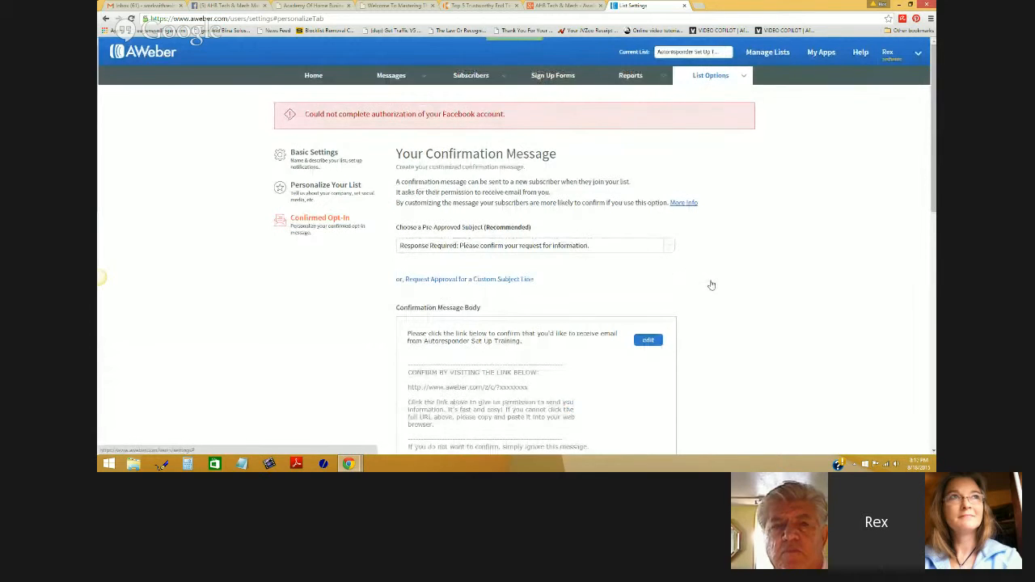
scroll(711, 285, down, 4)
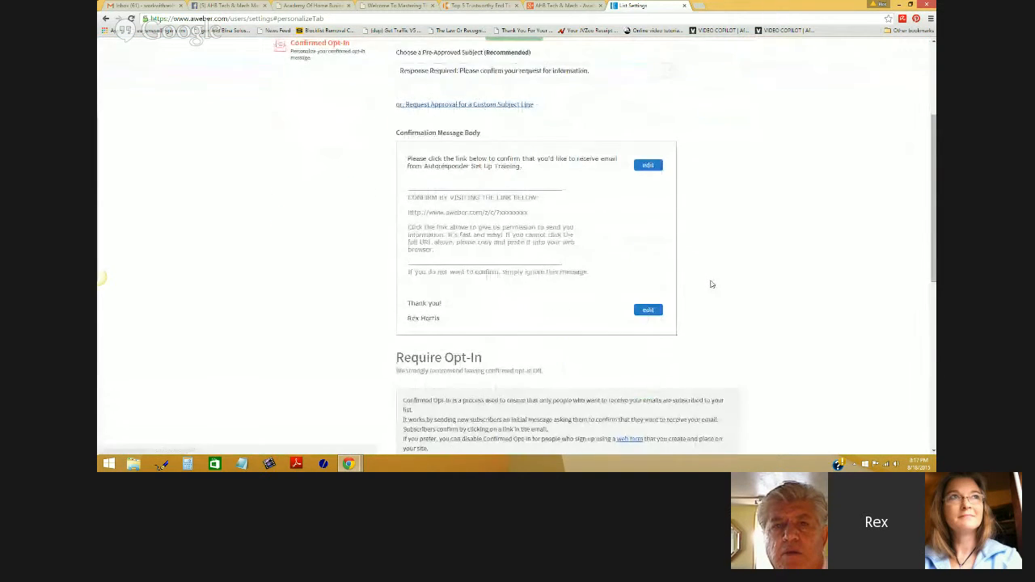
scroll(715, 287, down, 3)
scroll(718, 289, up, 3)
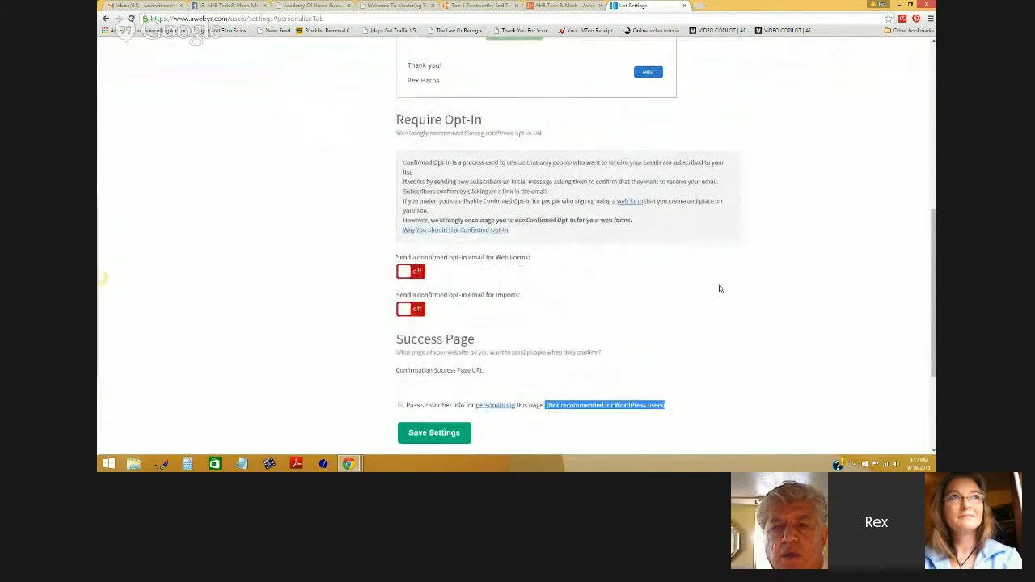
scroll(720, 288, up, 3)
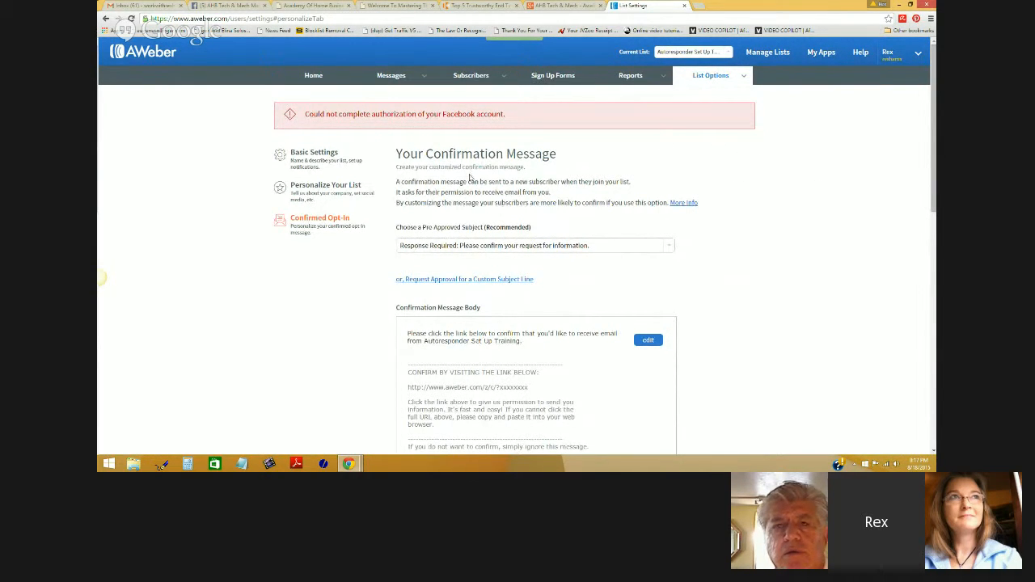
mouse_move(423, 76)
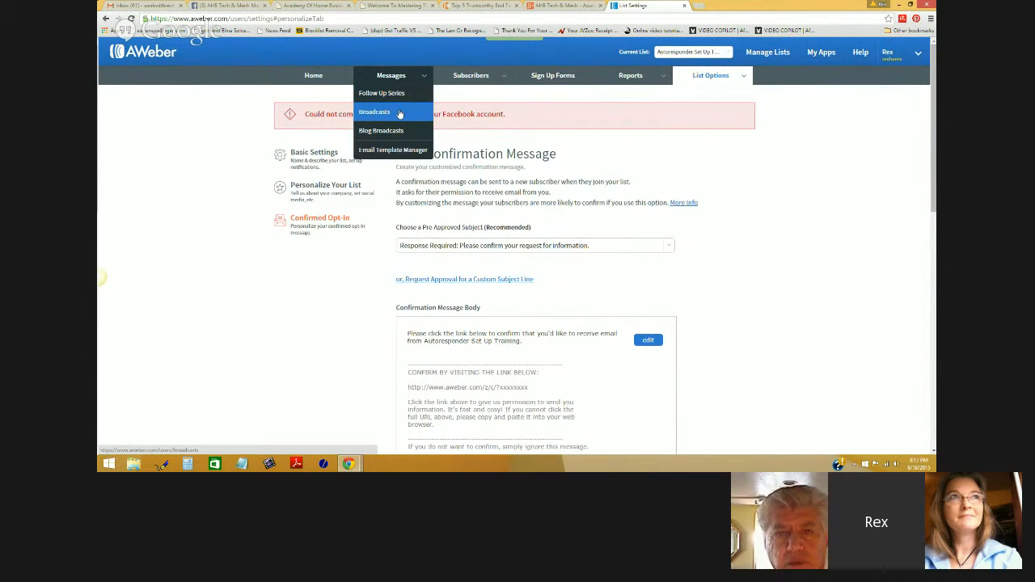
click(398, 97)
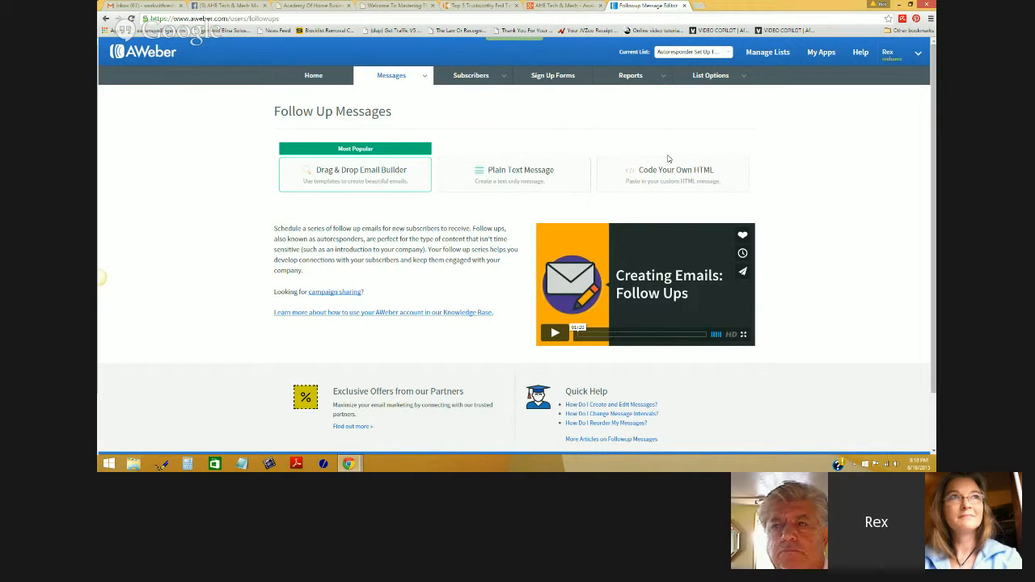
- Choose the Drag & Drop Email Builder to start a new follow-up message
scroll(791, 187, down, 1)
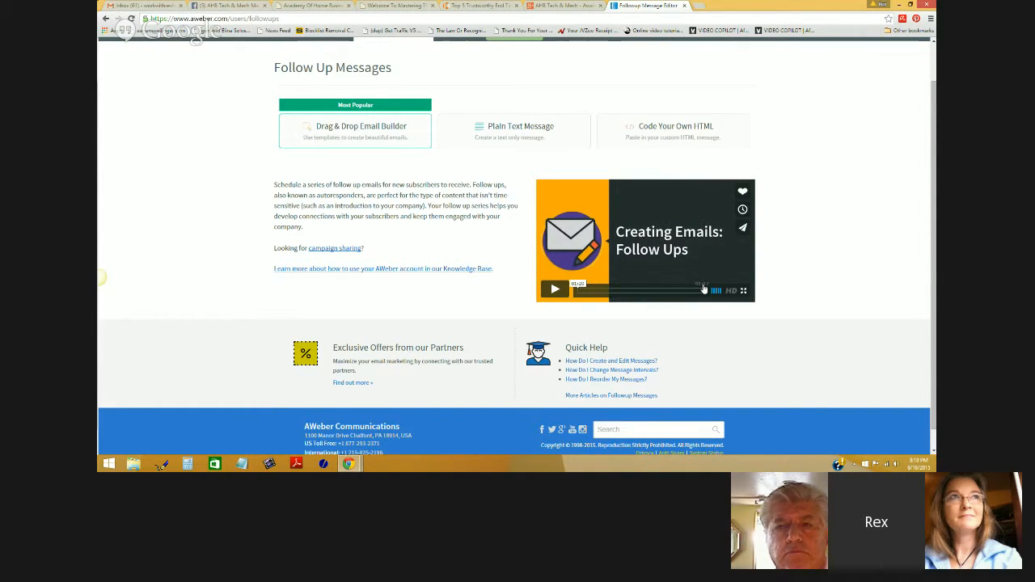
scroll(843, 300, up, 1)
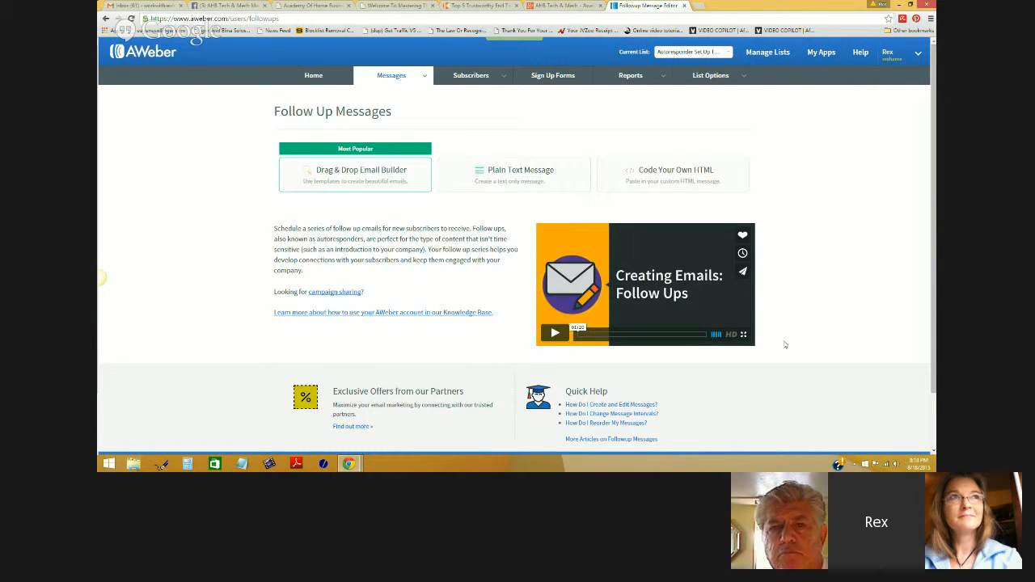
click(351, 180)
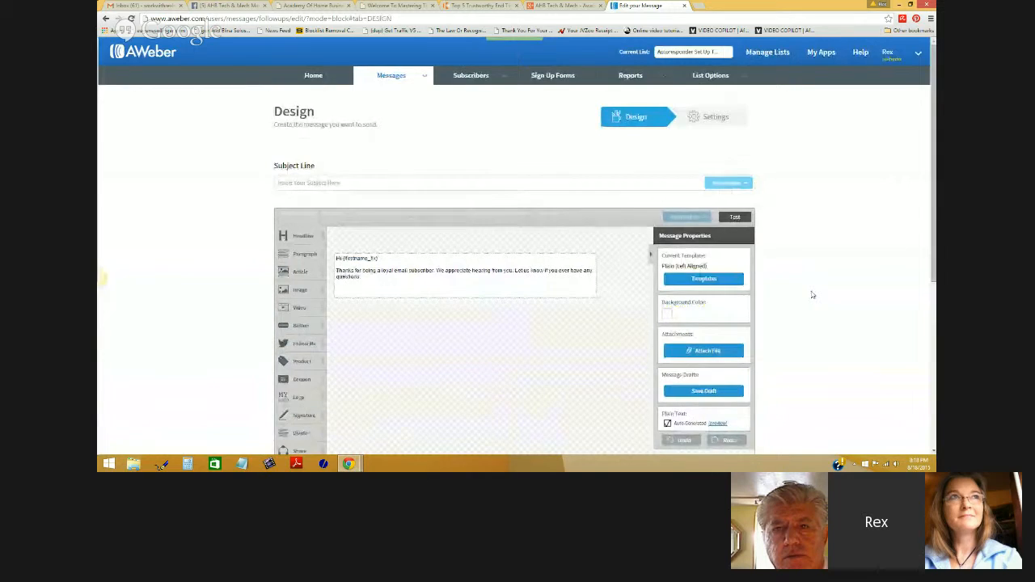
- Type 'Hi' as the opening word of the message's subject line
scroll(808, 294, down, 2)
scroll(812, 294, down, 2)
scroll(812, 295, up, 4)
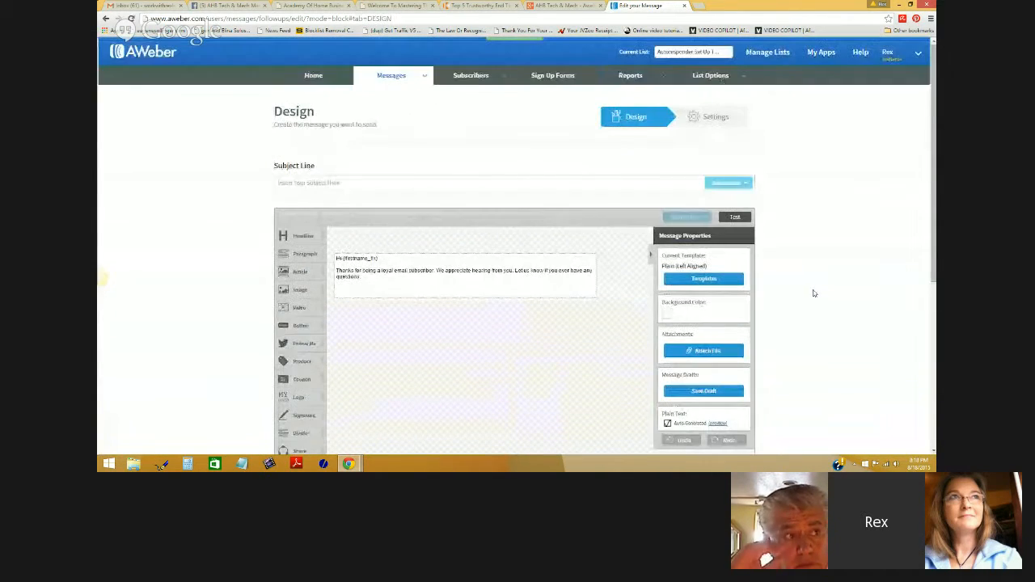
click(335, 178)
text(Here)
key(BackSpace)
key(BackSpace)
key(BackSpace)
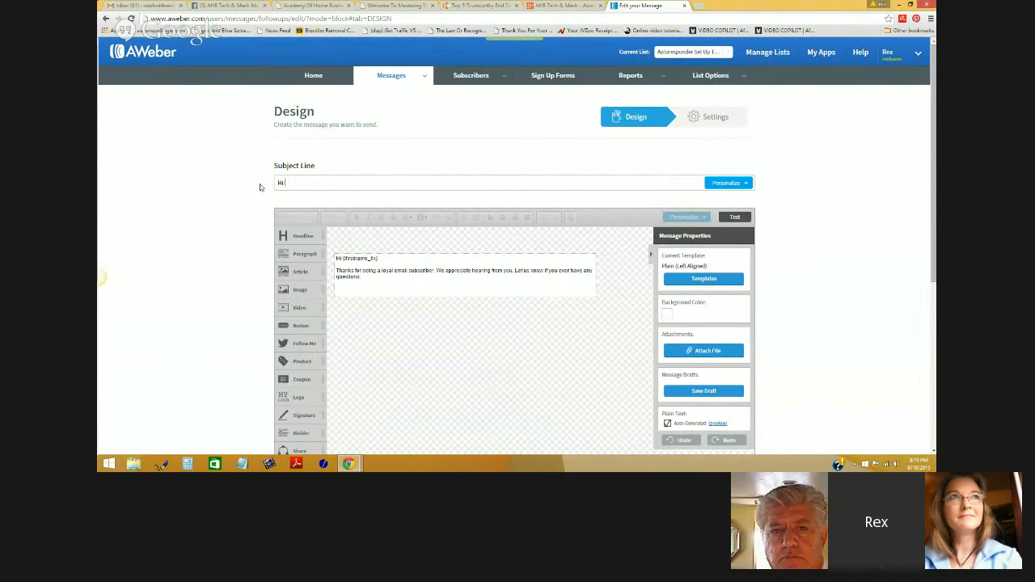
click(743, 186)
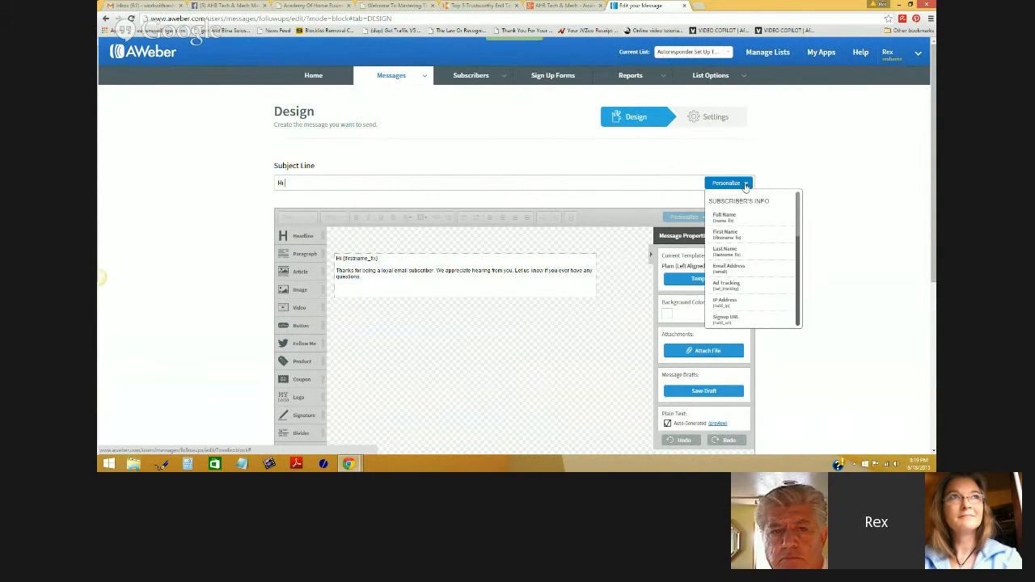
- Insert the First Name field after 'Hi', then type 'here's your #free #emailmarketing mastery bootcamp'
click(730, 236)
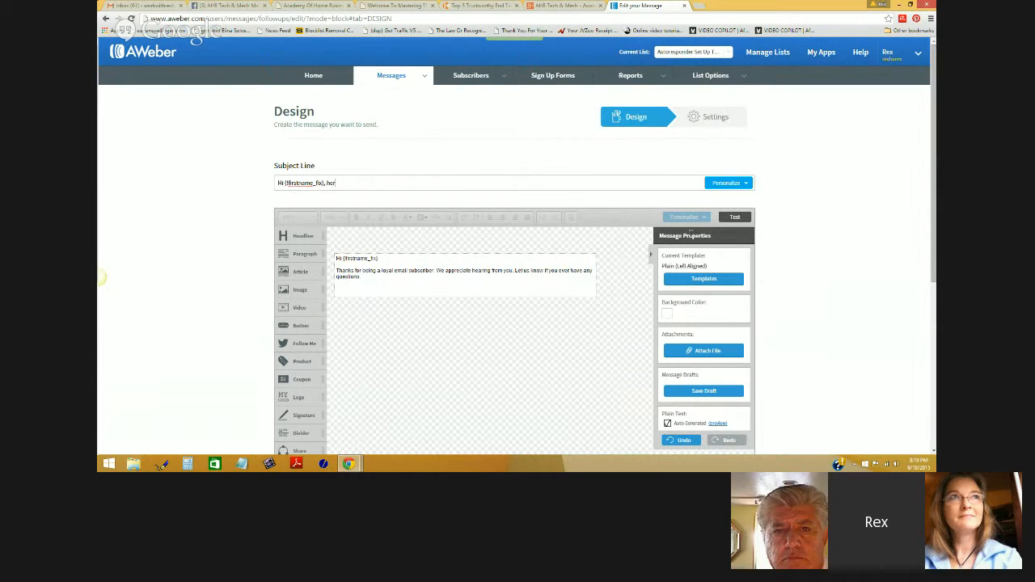
text(here's you)
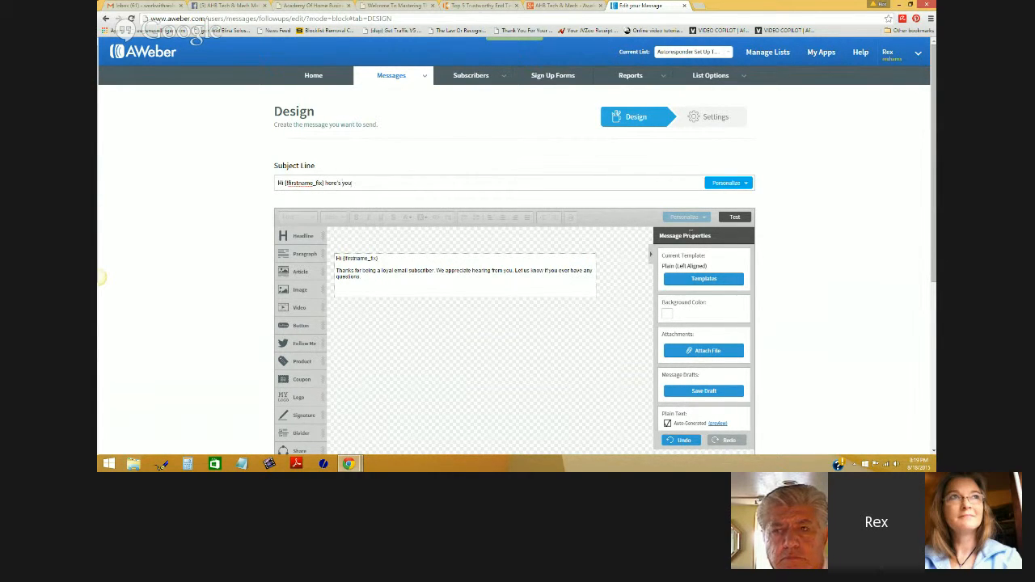
text(r #free)
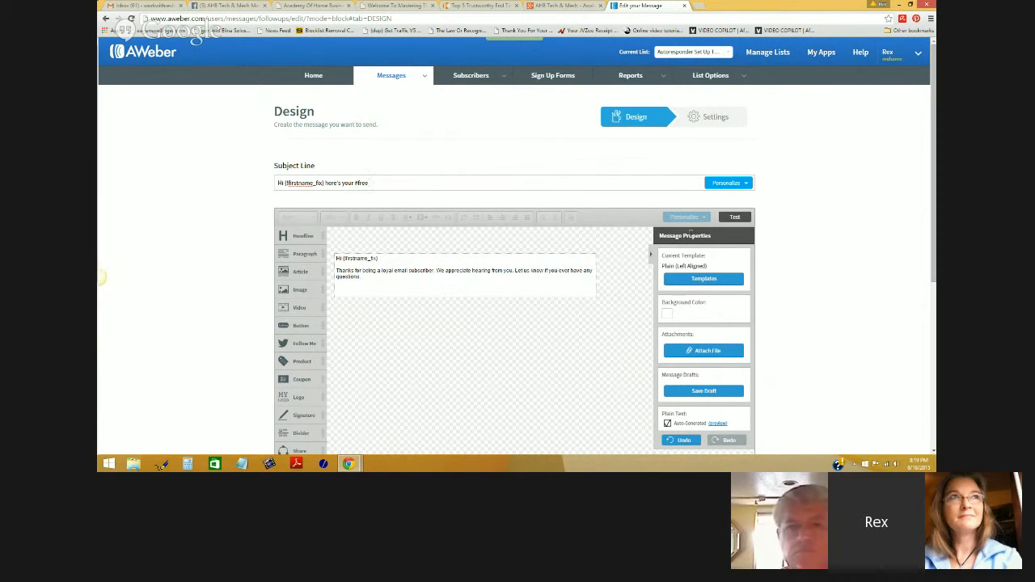
text(ma)
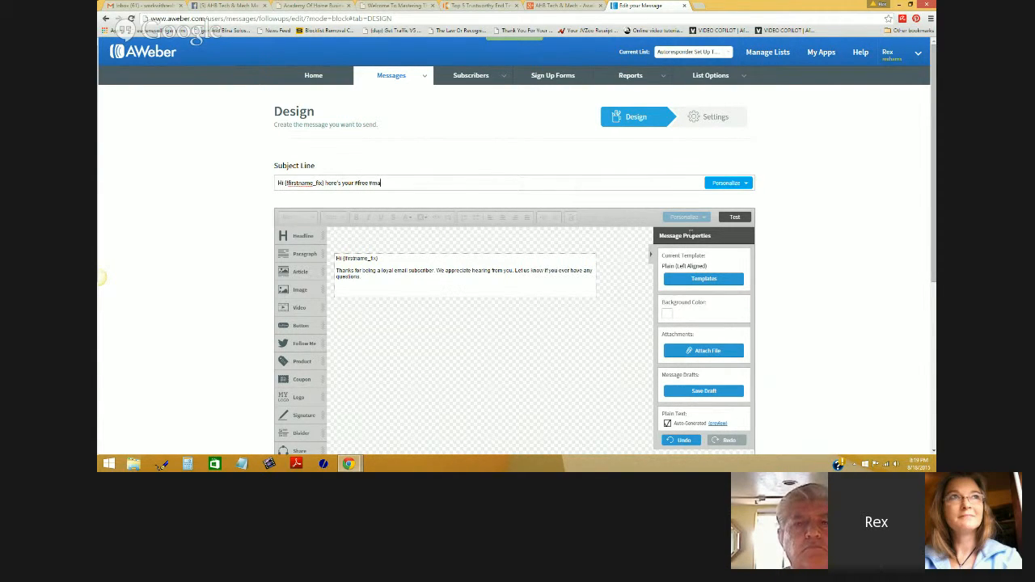
key(BackSpace)
text(emai)
key(BackSpace)
key(BackSpace)
key(BackSpace)
key(BackSpace)
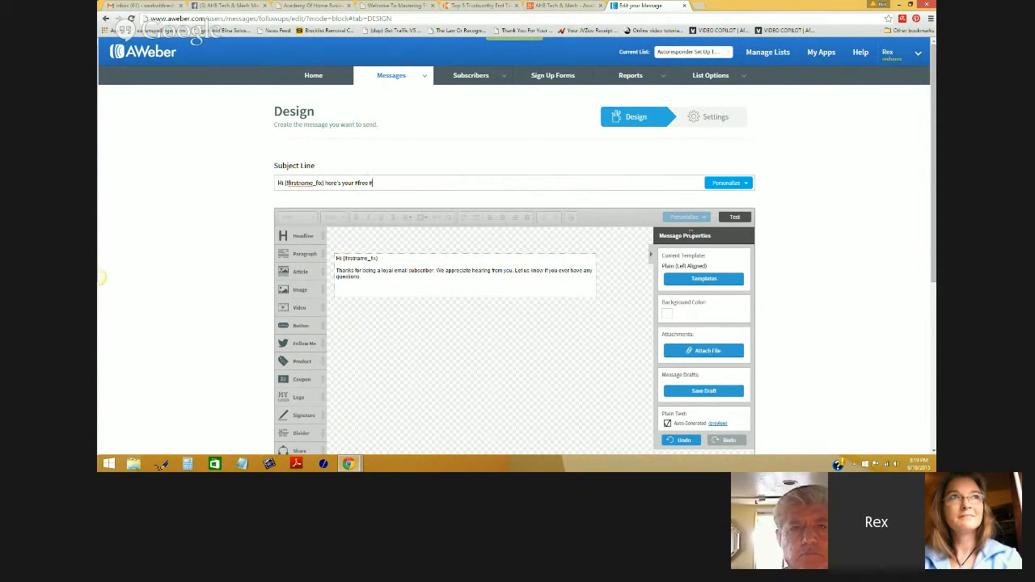
text(3demailmarketingm)
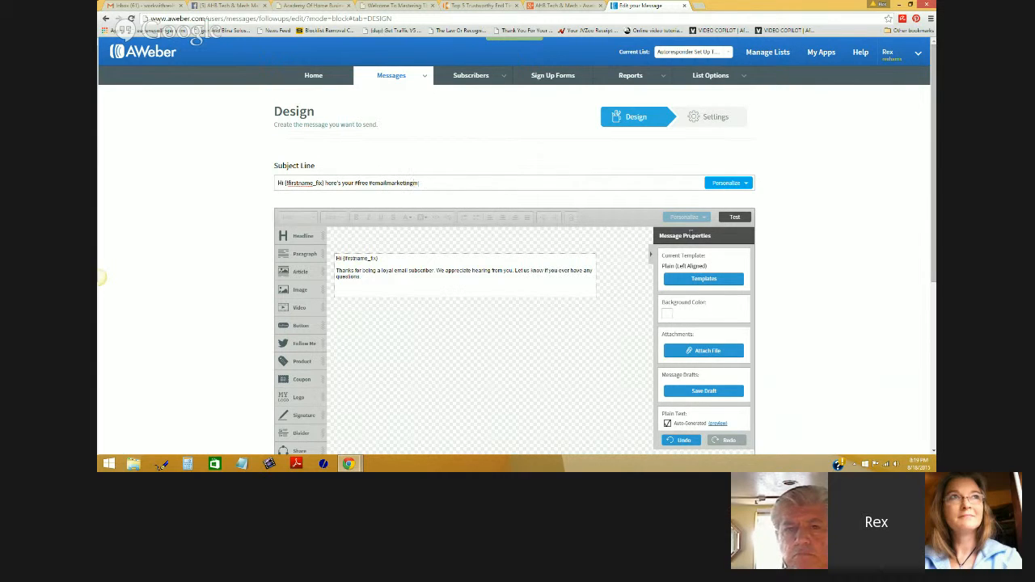
text(aster bootcam)
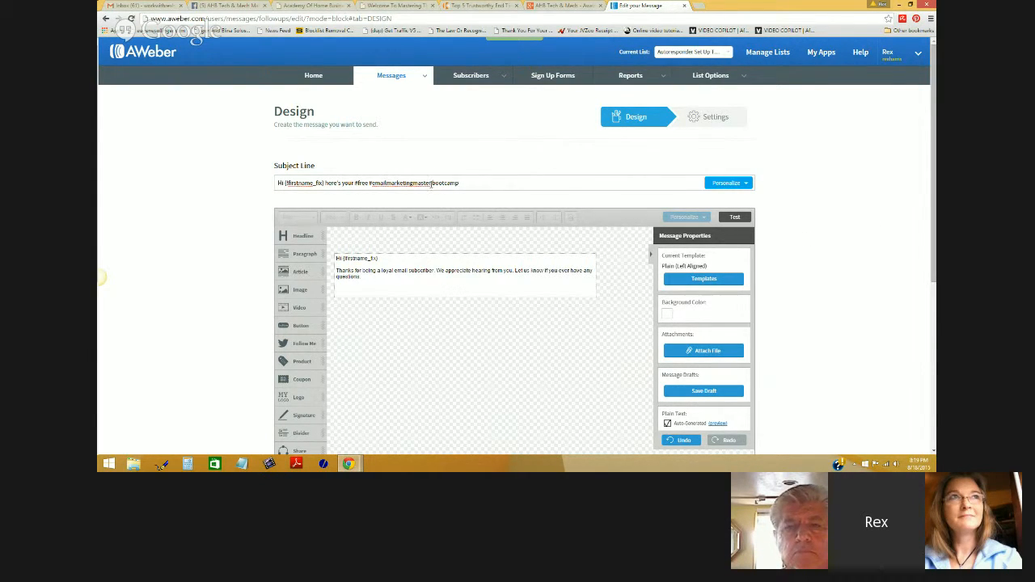
text(y)
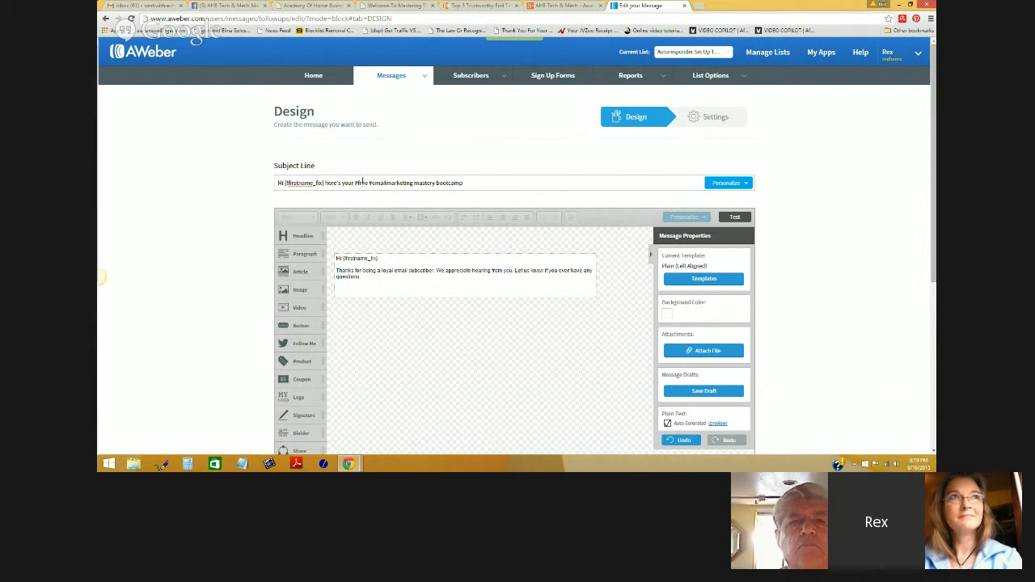
- Select and review the completed subject line text, ending with the cursor at its end
mouse_move(368, 182)
mouse_down()
mouse_move(355, 183)
mouse_move(398, 183)
mouse_move(356, 182)
mouse_up()
click(414, 183)
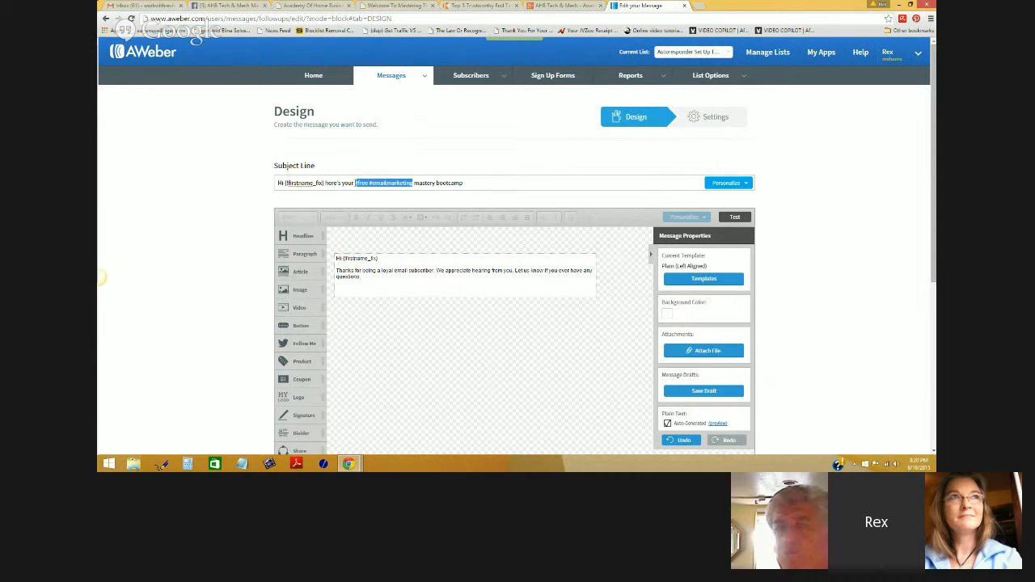
click(392, 157)
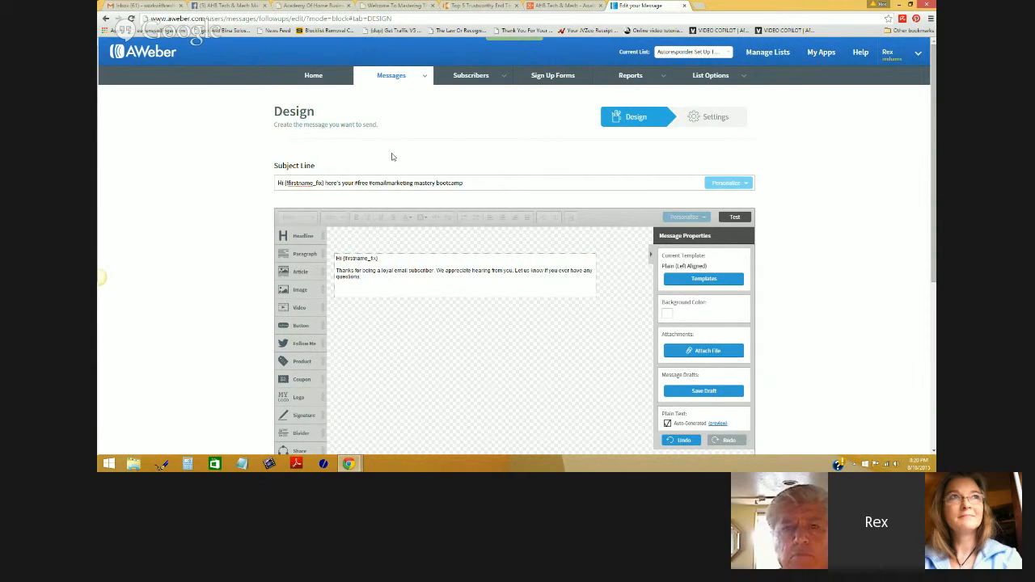
drag(464, 185, 275, 189)
click(360, 159)
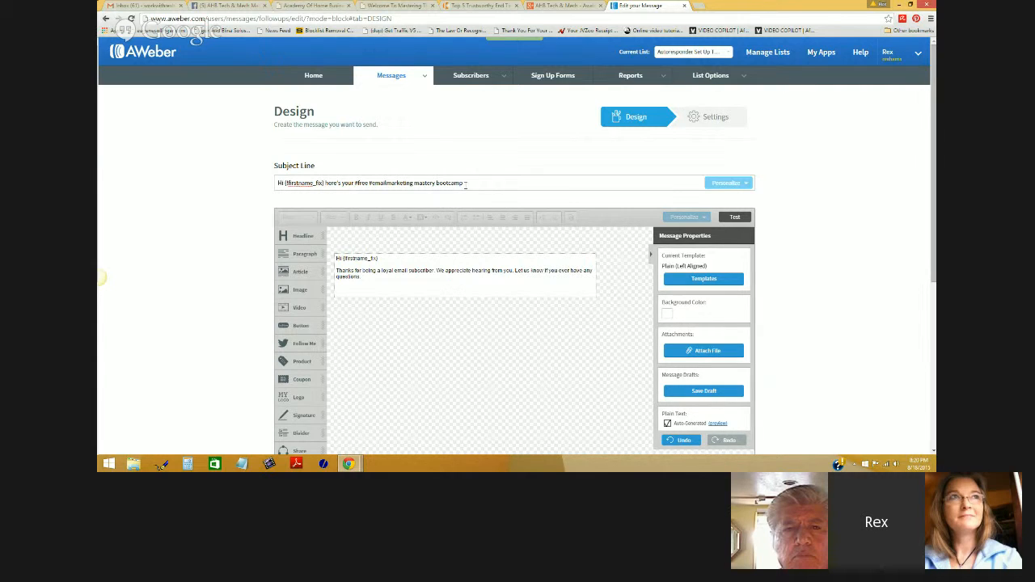
click(467, 182)
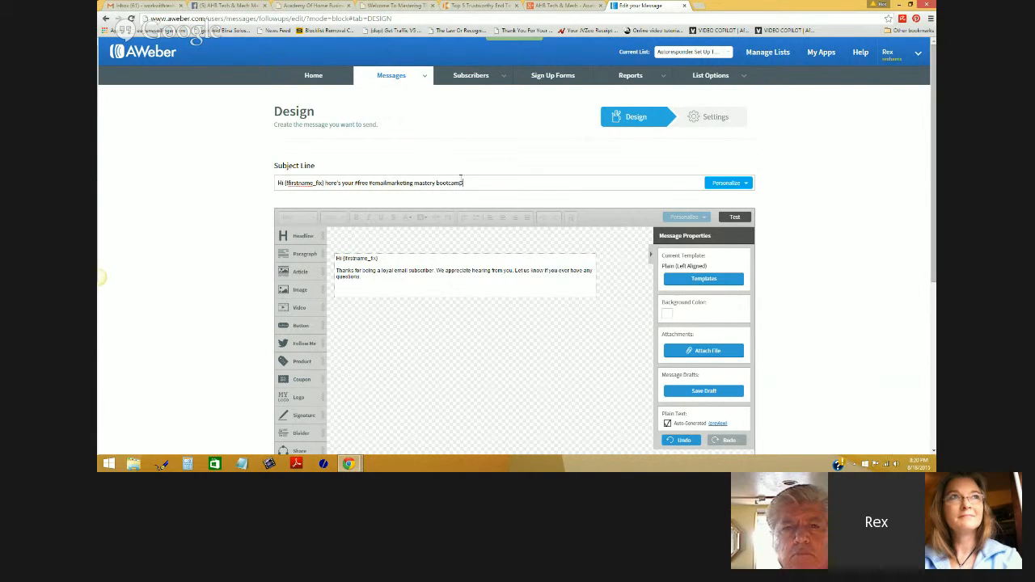
click(700, 10)
- Google 'words that trigger spam filters' and open HubSpot's list of email spam trigger words
text(www.)
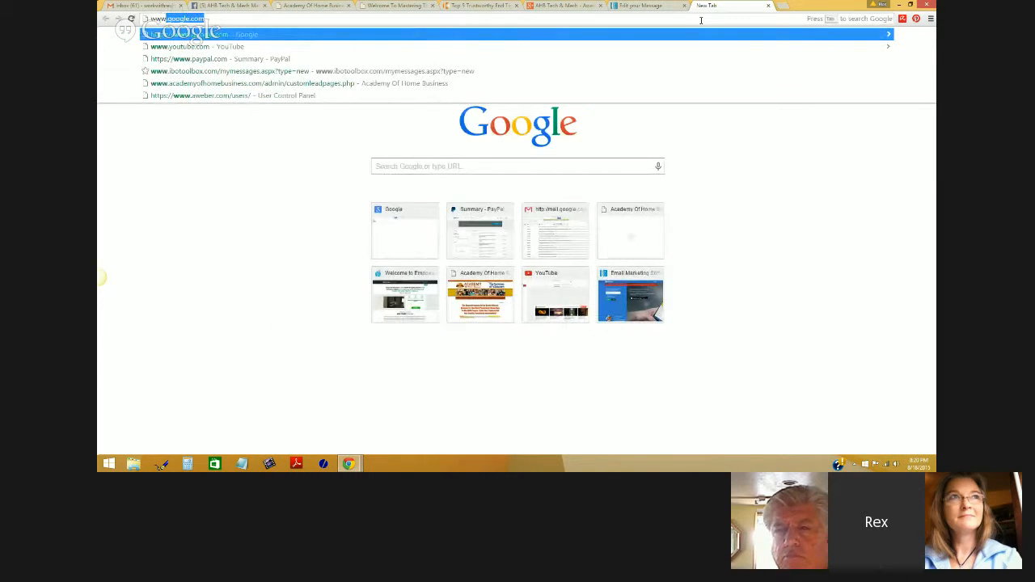
text(google.co)
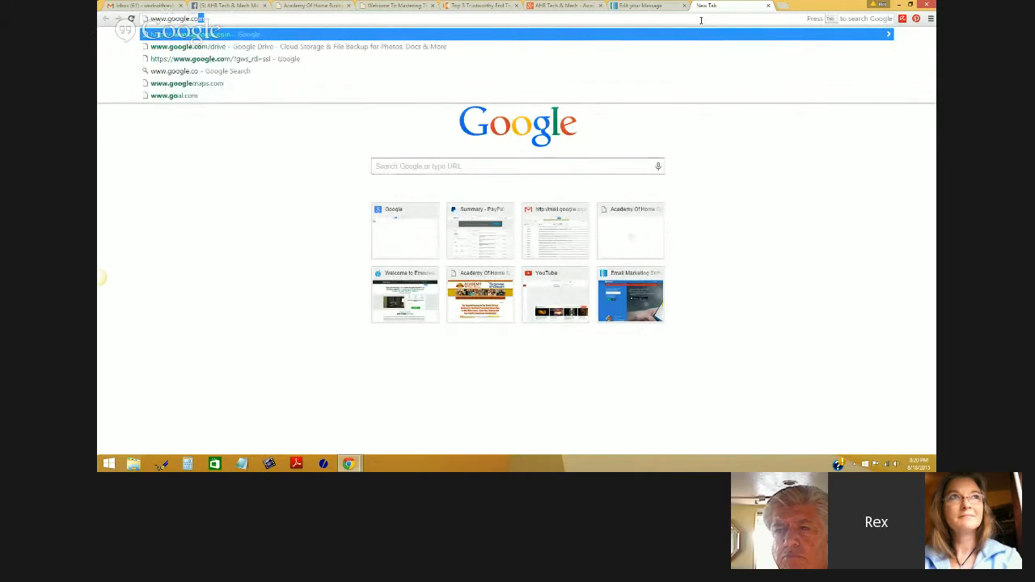
key(Return)
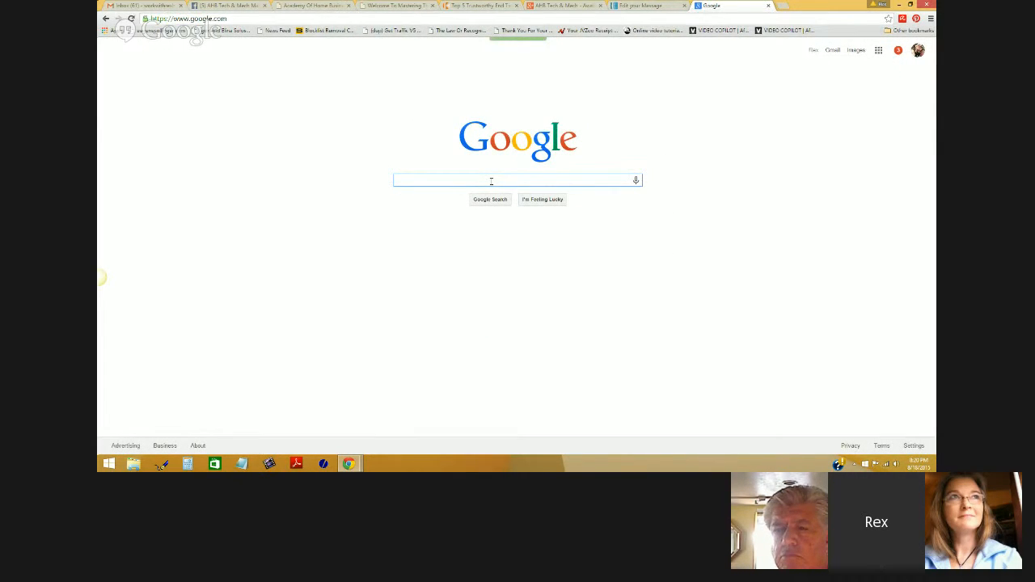
text(word)
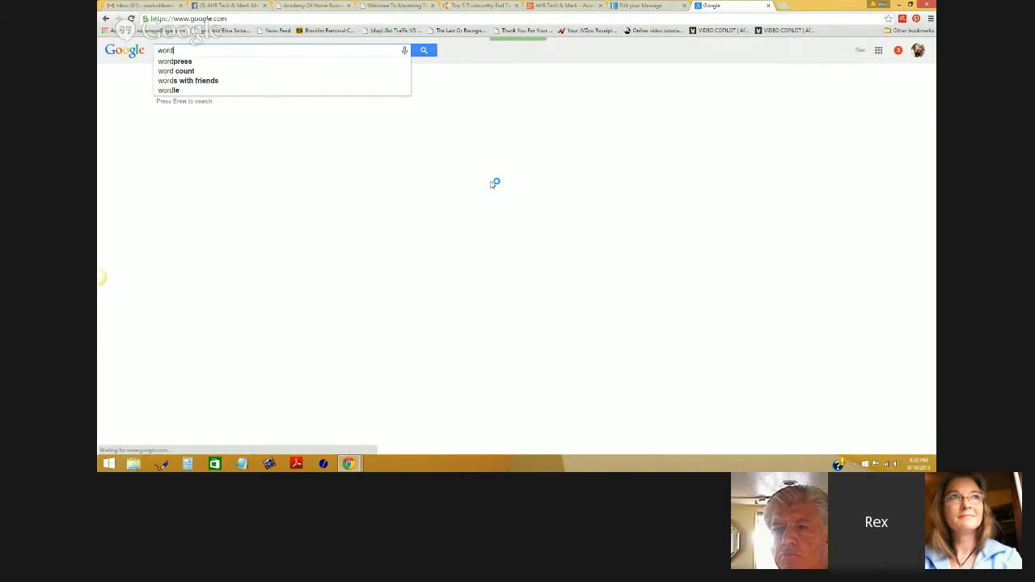
text(s that trig)
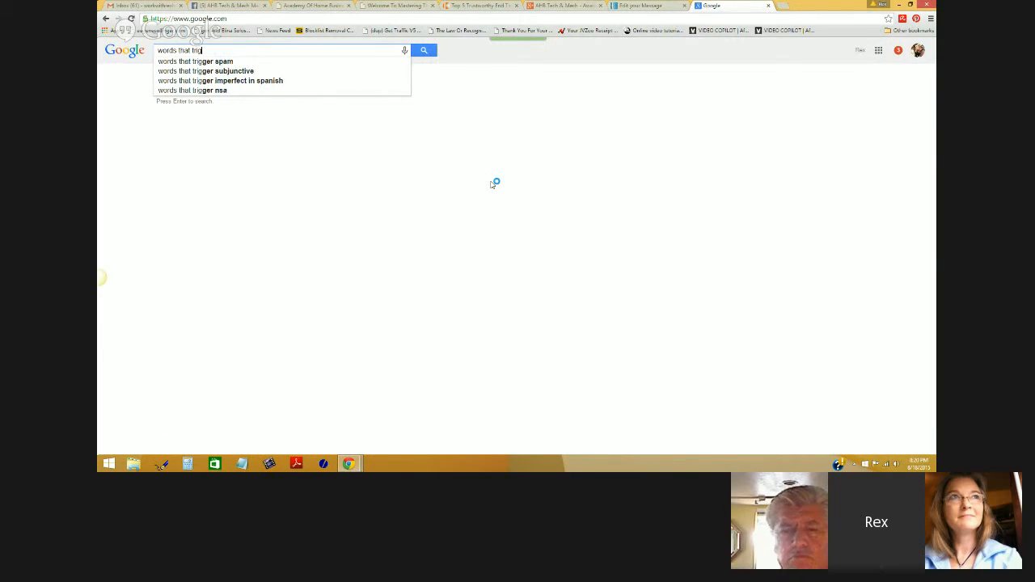
text(ger spam )
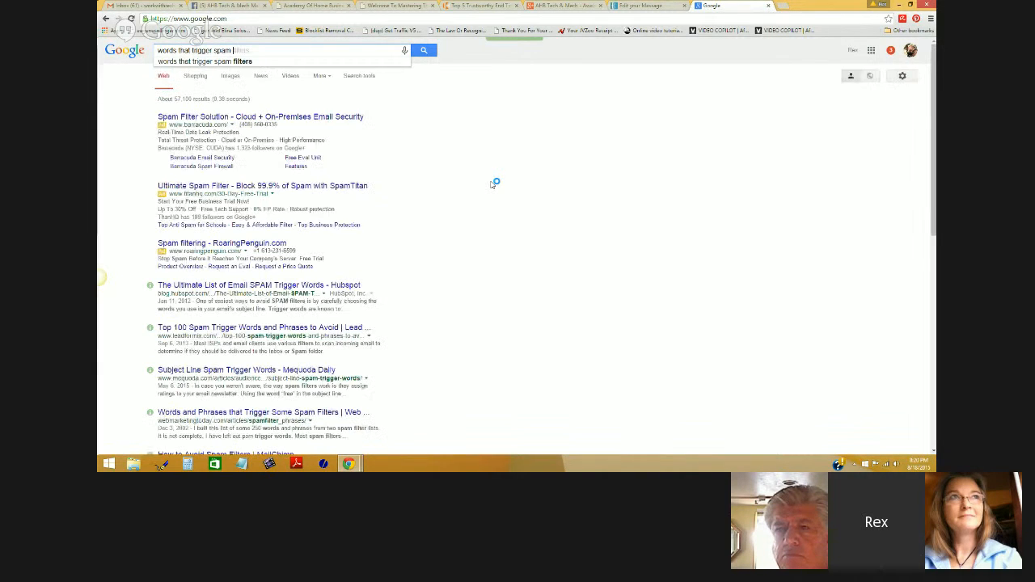
text(filters)
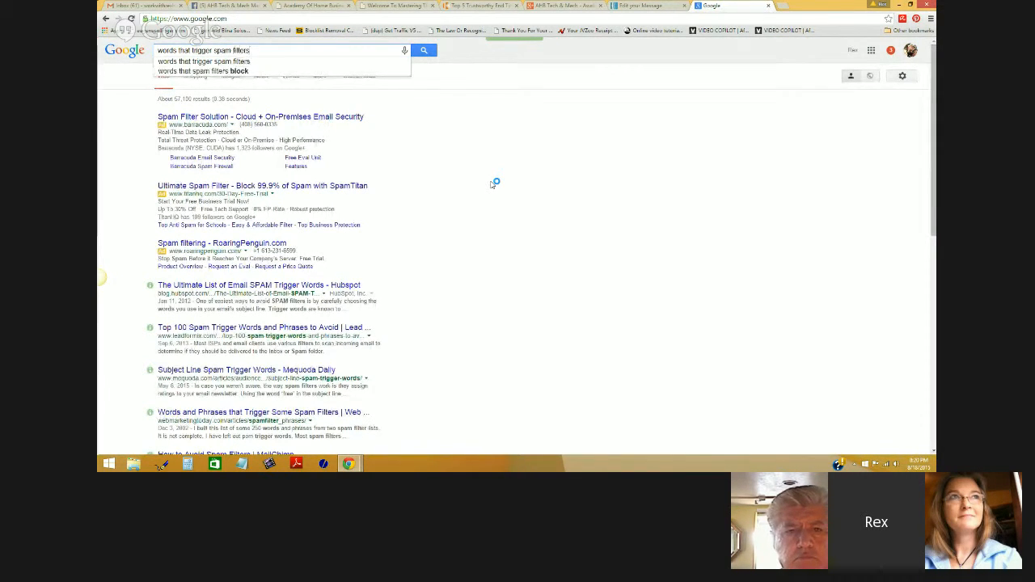
key(Return)
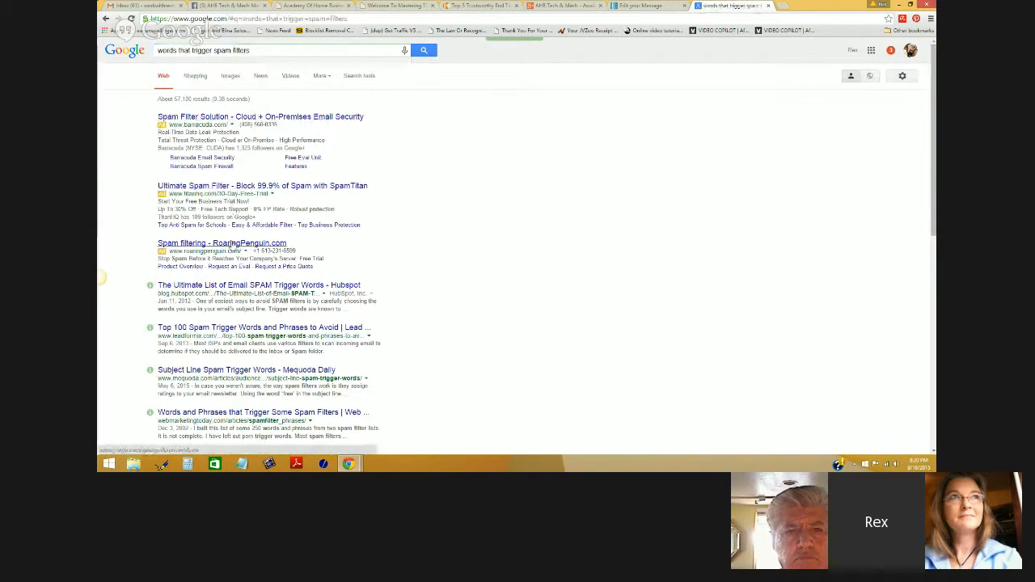
click(227, 285)
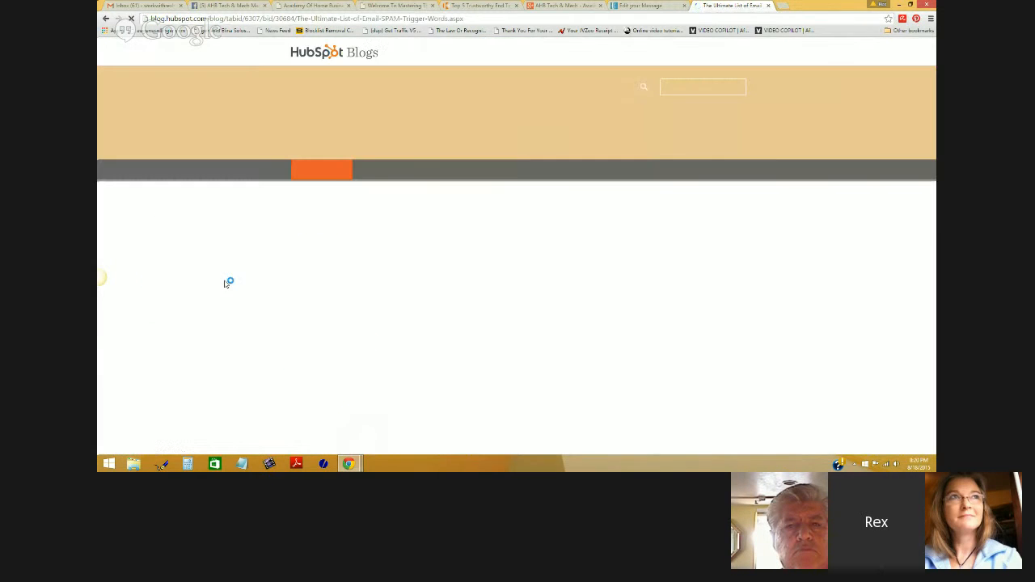
- Scan HubSpot's spam word tables, noting greetings Friend and Hello, then return to the AWeber message
scroll(574, 276, down, 2)
scroll(572, 276, down, 15)
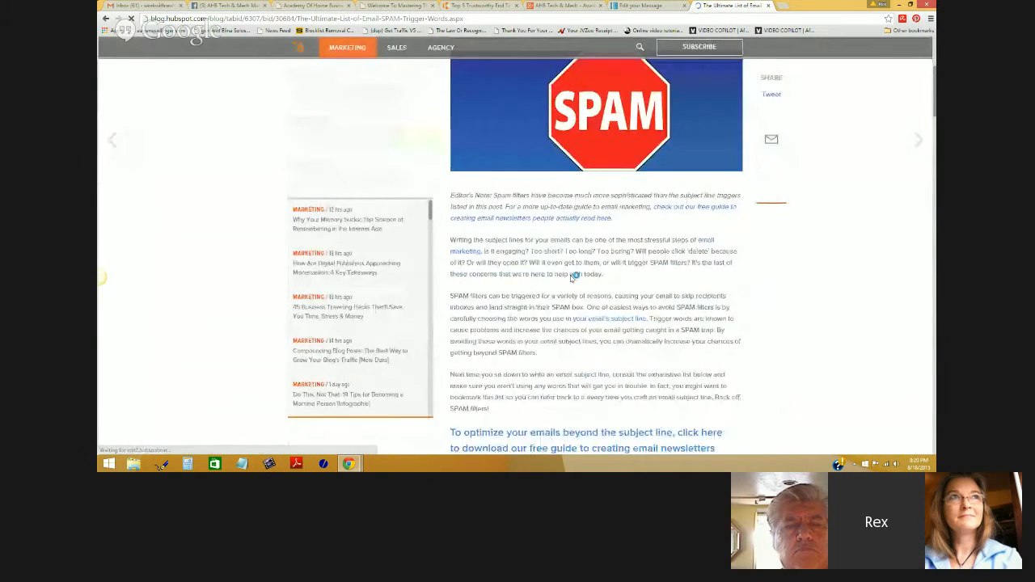
scroll(573, 277, down, 10)
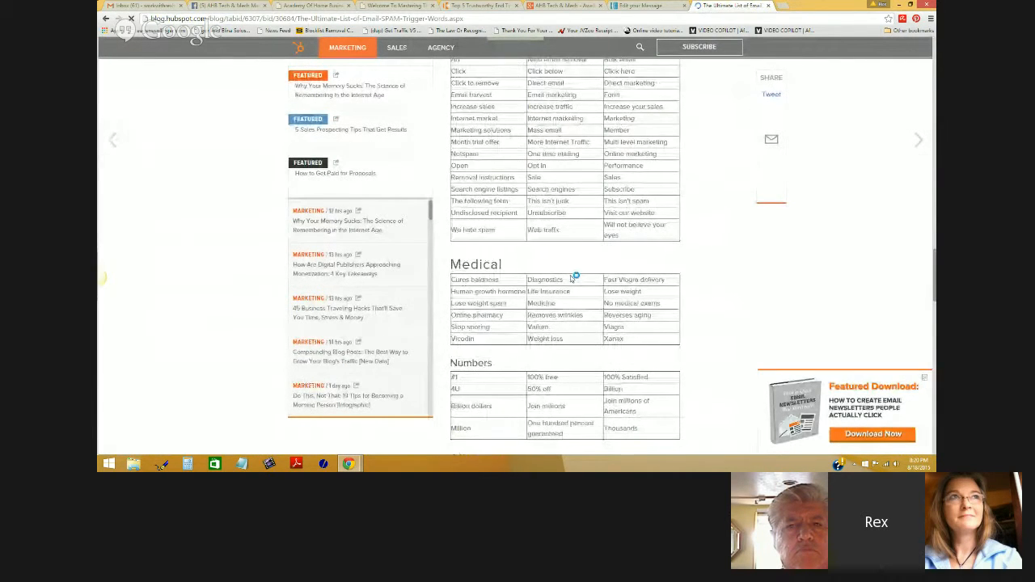
scroll(573, 277, up, 3)
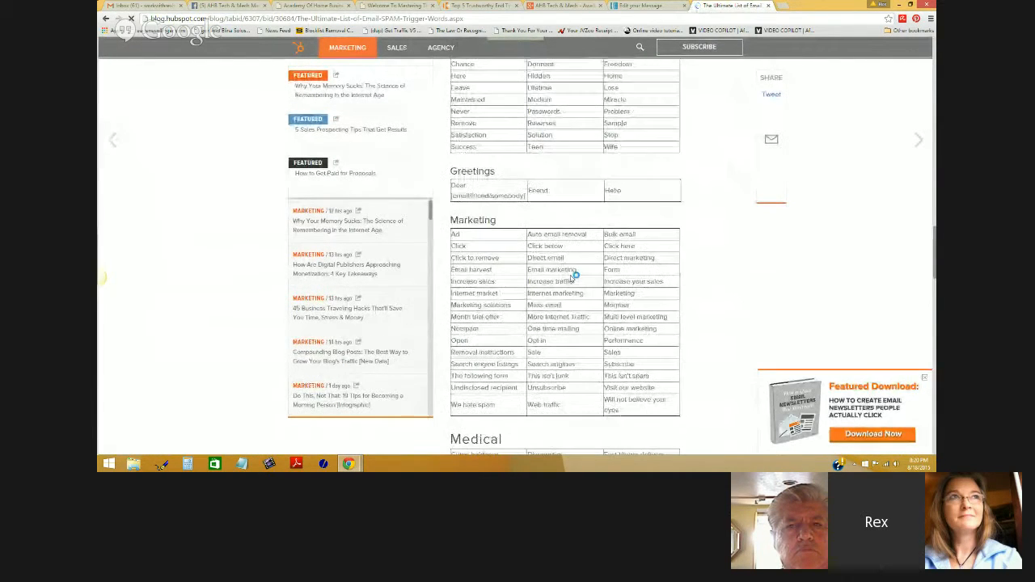
double_click(544, 193)
click(574, 216)
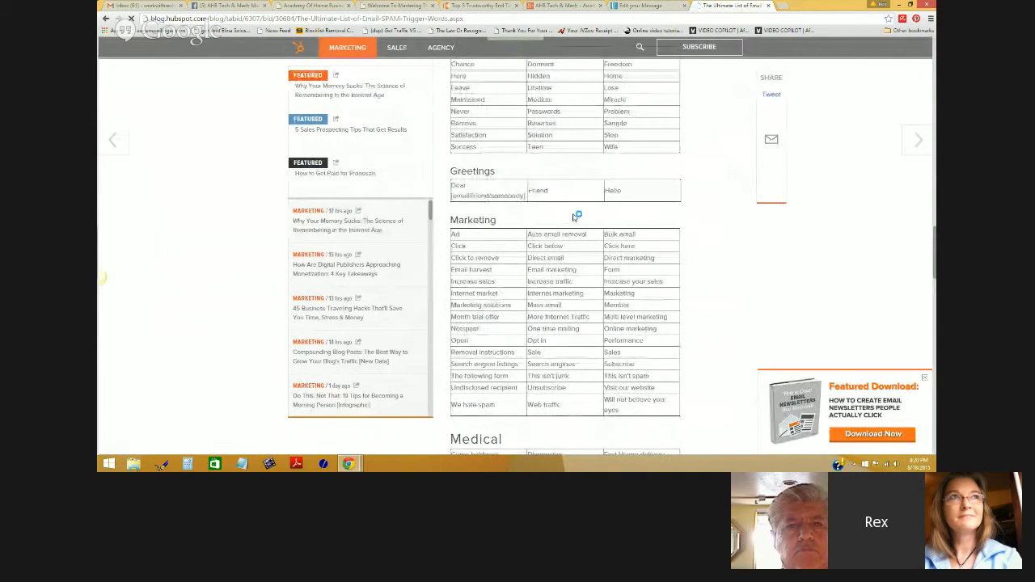
double_click(613, 191)
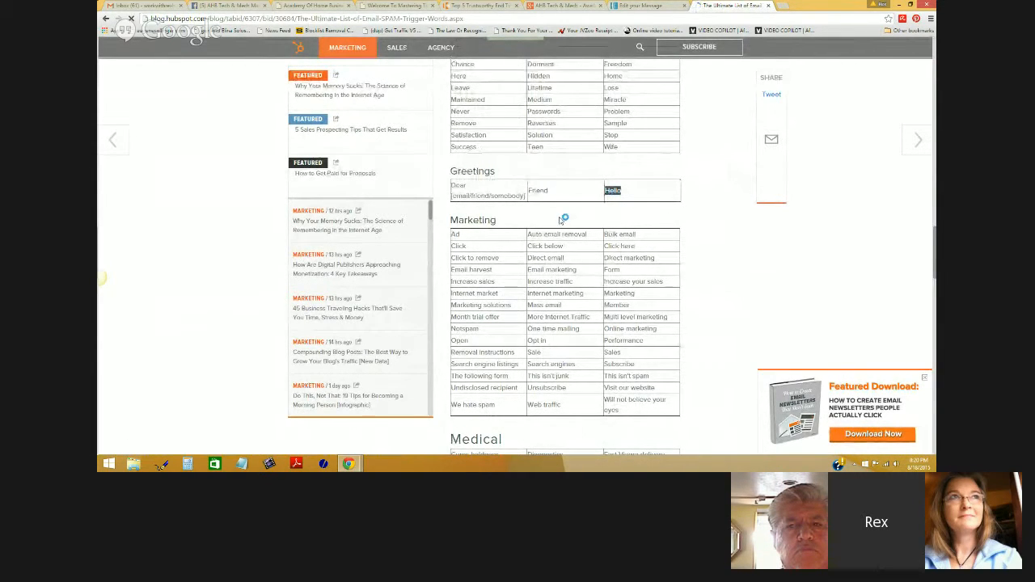
scroll(561, 221, down, 3)
scroll(561, 218, down, 2)
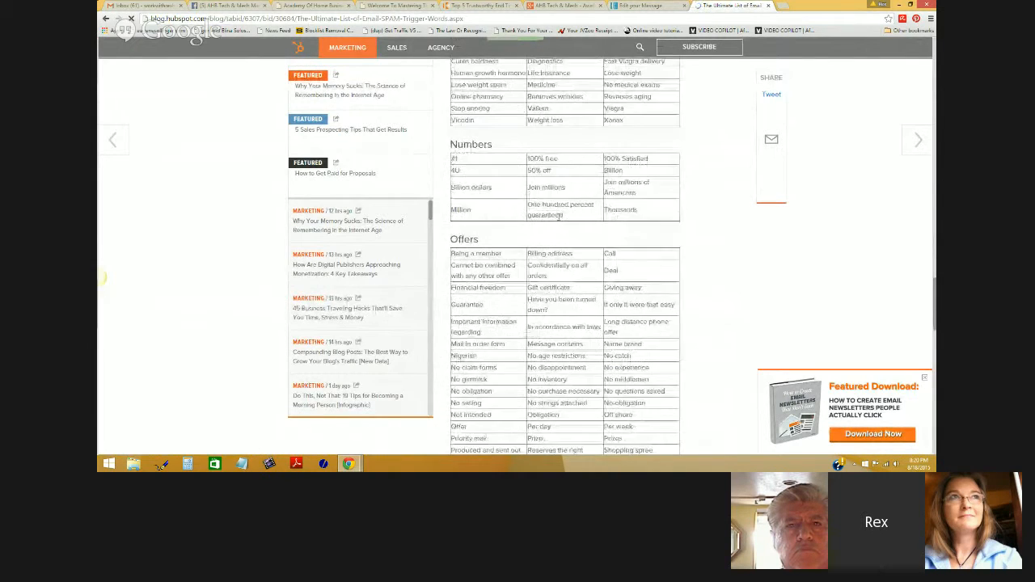
scroll(561, 218, up, 5)
click(630, 8)
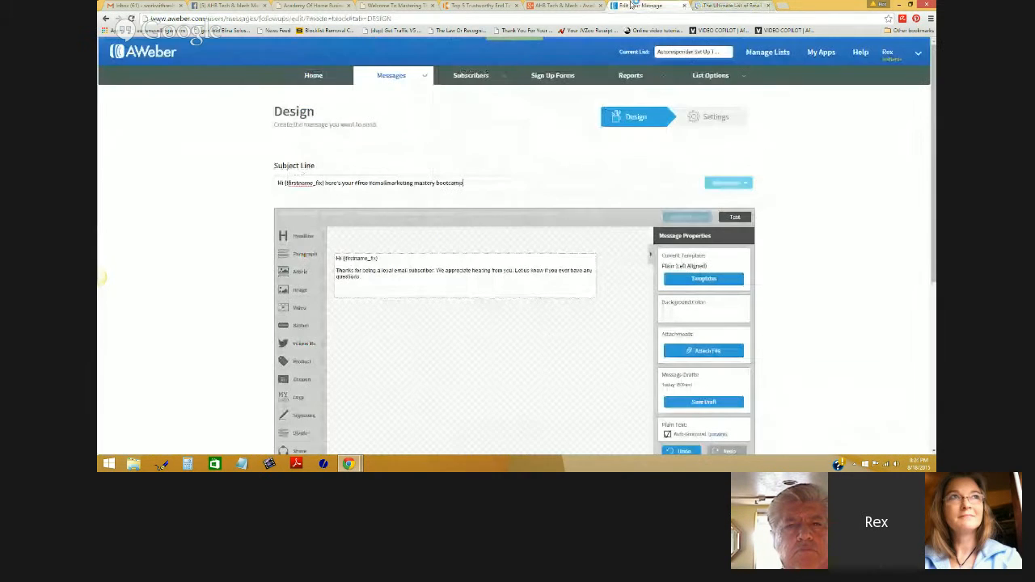
- Delete 'Hi' from the subject's start and append 'lesson 1' to its end
double_click(280, 183)
key(Delete)
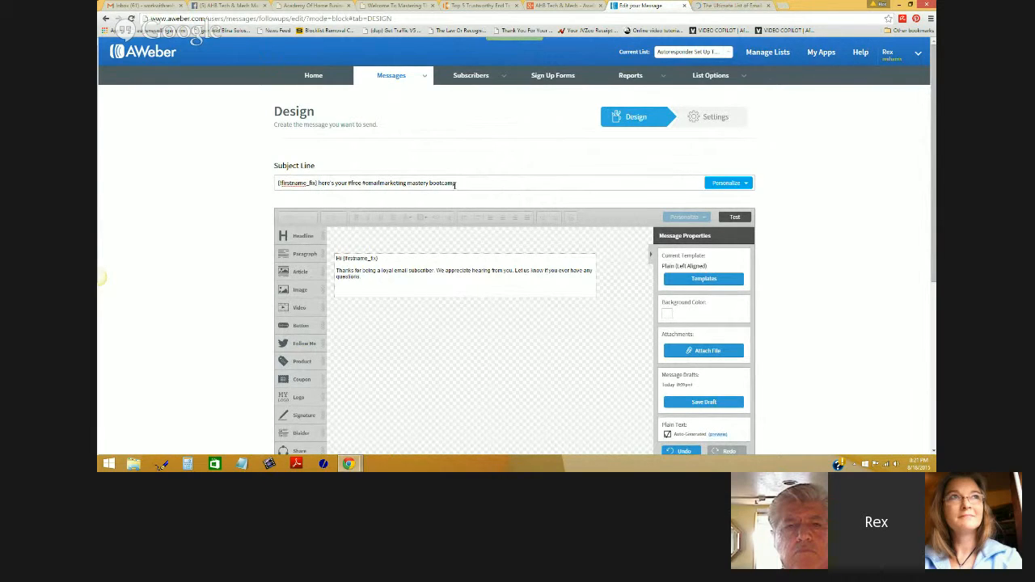
click(464, 183)
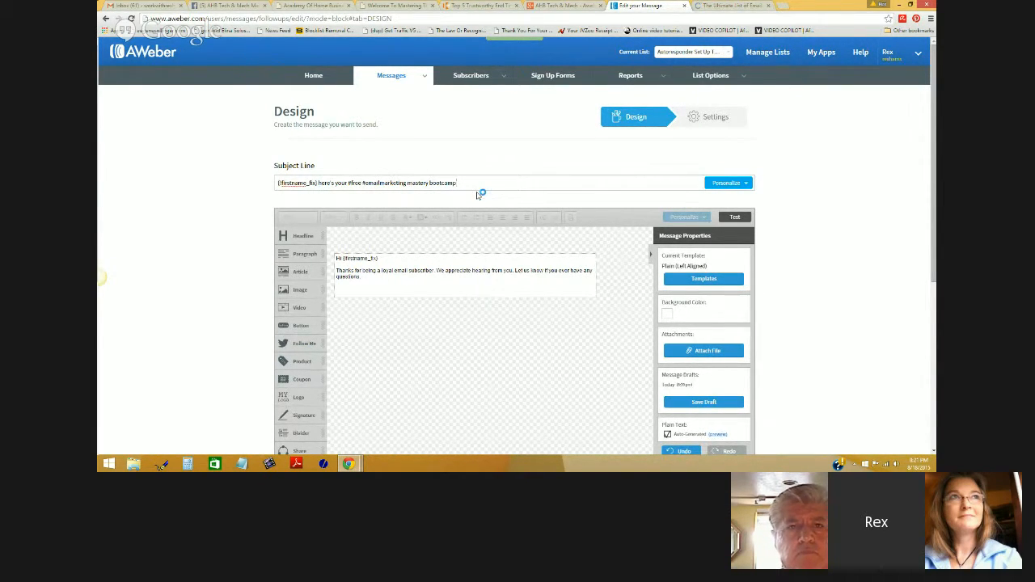
text(less o)
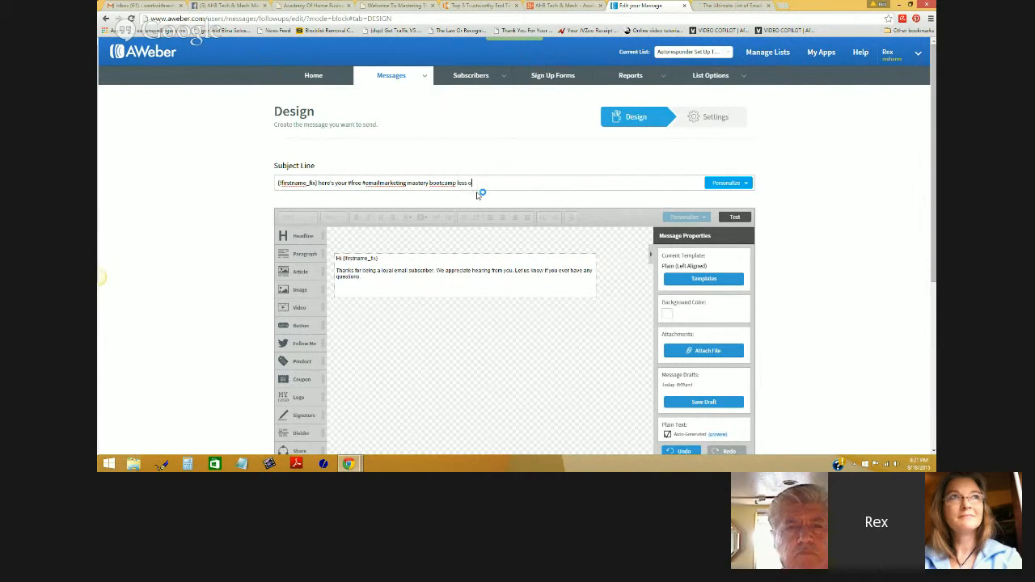
key(BackSpace)
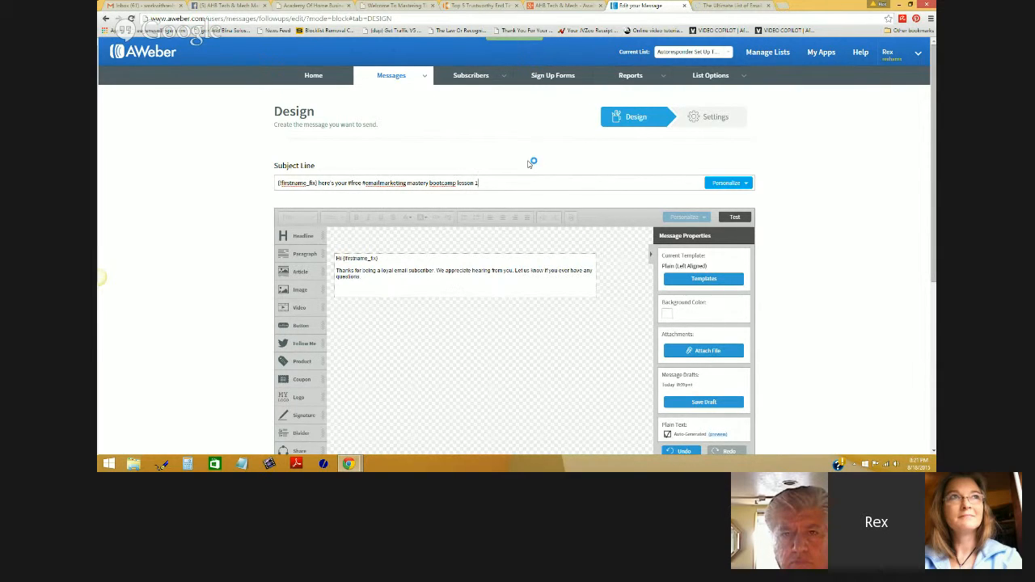
click(453, 285)
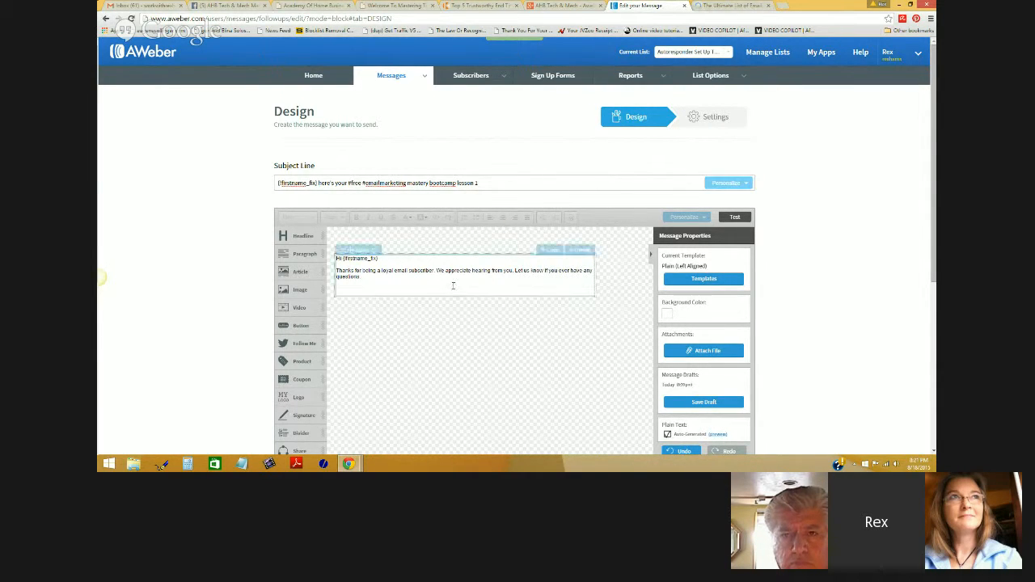
triple_click(484, 184)
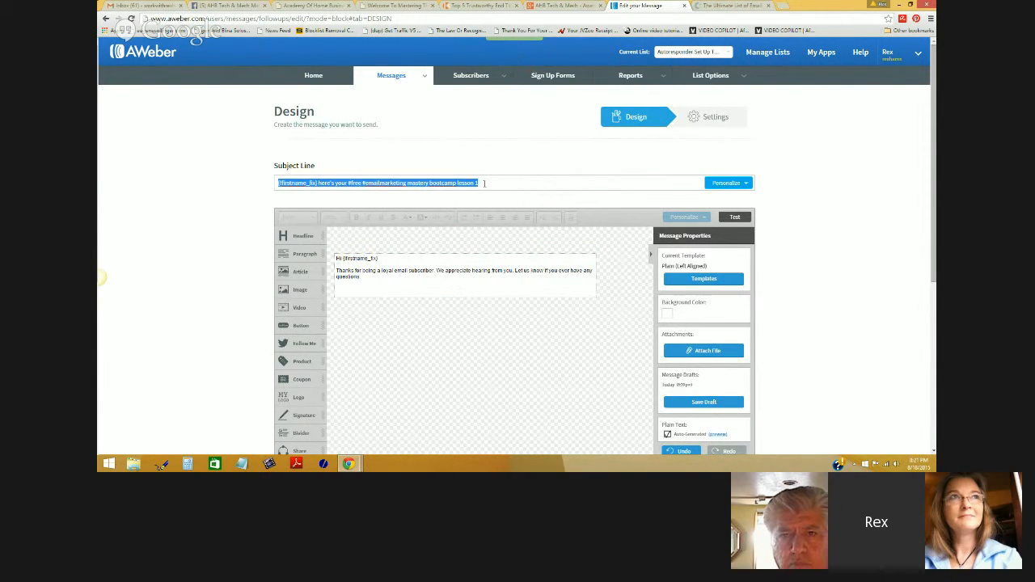
click(730, 5)
- Scroll through the HubSpot spam word lists back to the top, then return to AWeber
scroll(604, 298, down, 5)
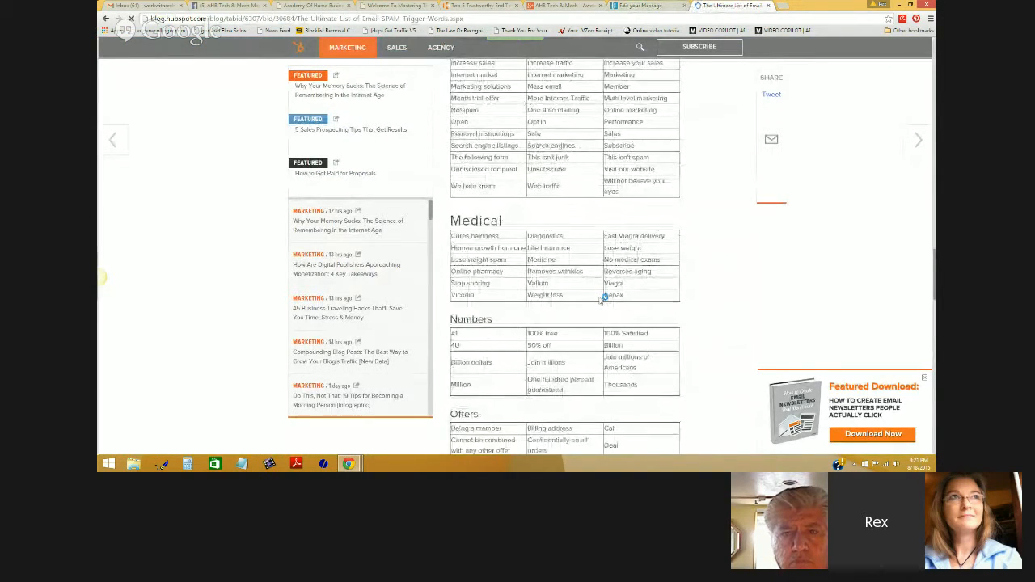
scroll(604, 299, down, 7)
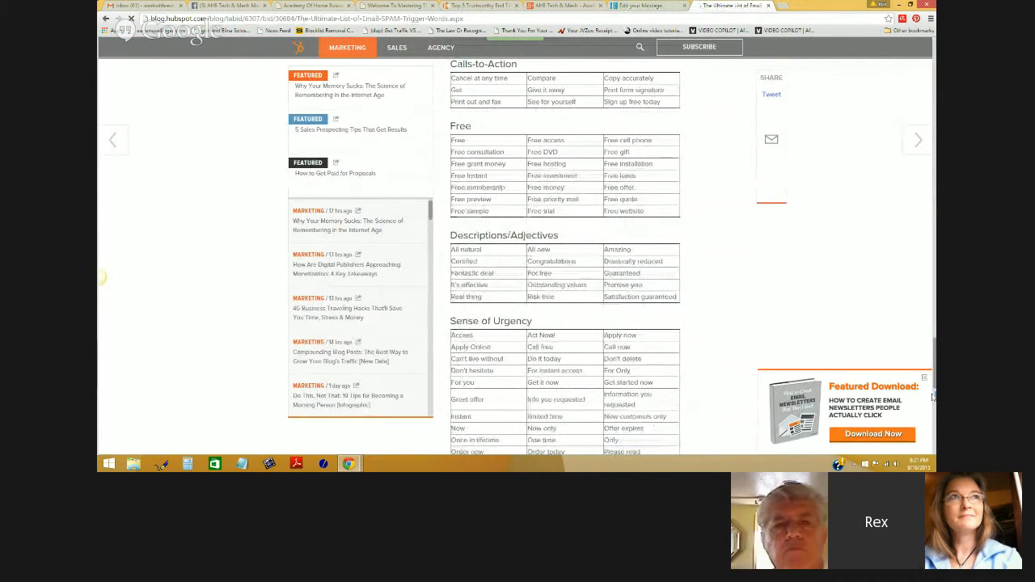
scroll(710, 306, up, 15)
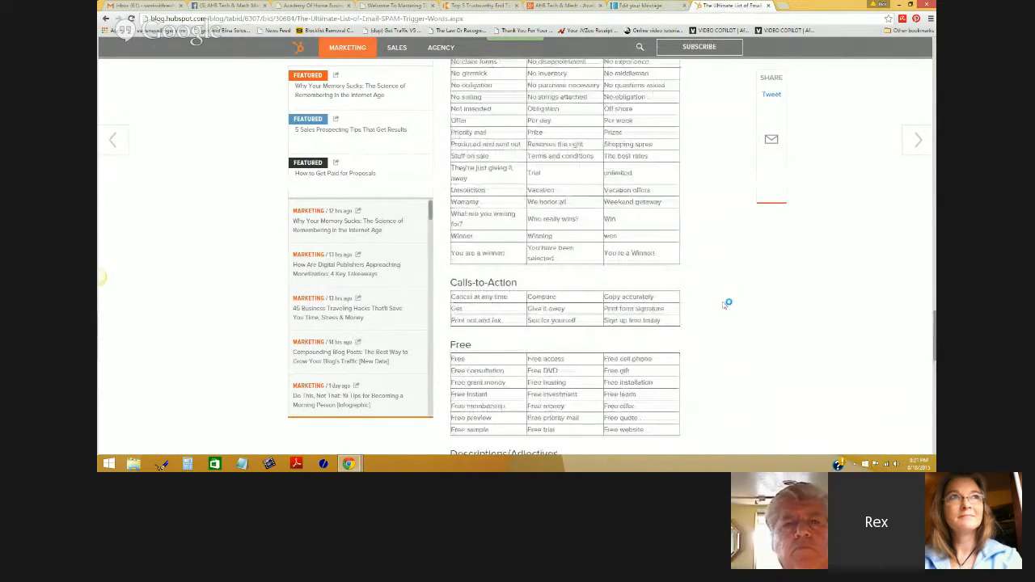
scroll(726, 304, up, 12)
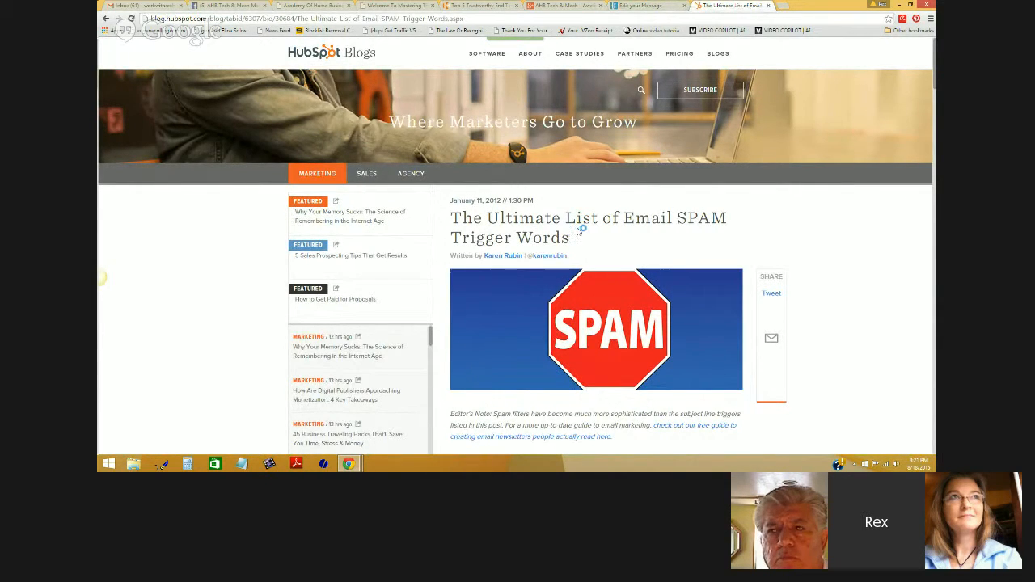
key(ctrl+shift+Tab)
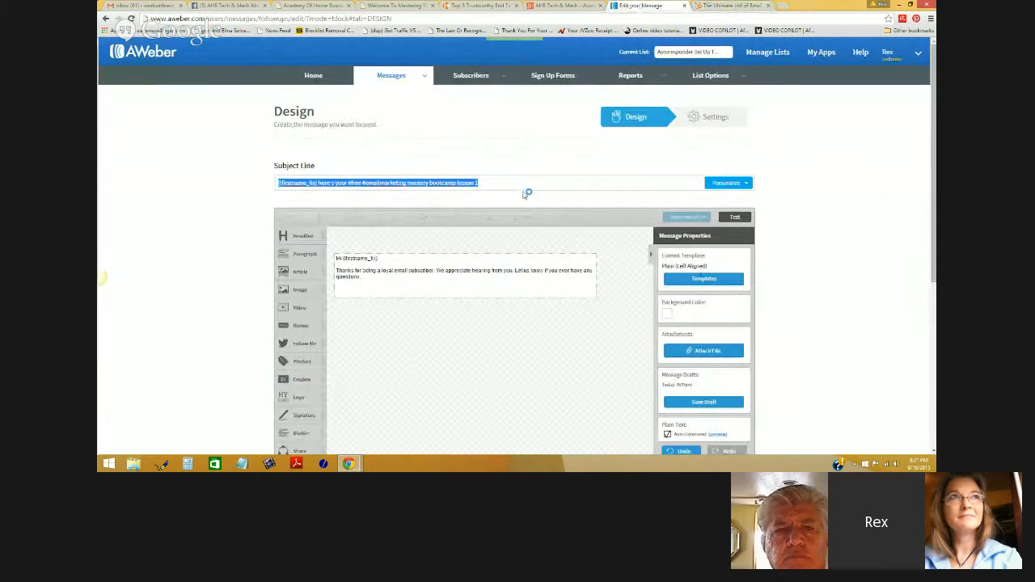
- Delete the thank-you paragraph and 'Hi {!firstname_fix}' line, then add a Headline block at the top
scroll(524, 179, down, 1)
click(416, 241)
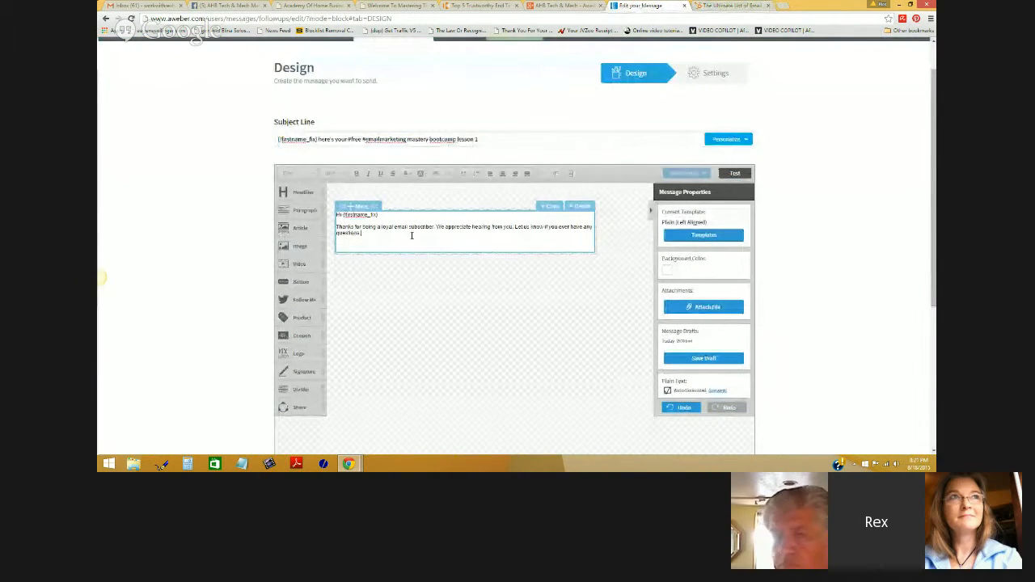
triple_click(411, 236)
key(BackSpace)
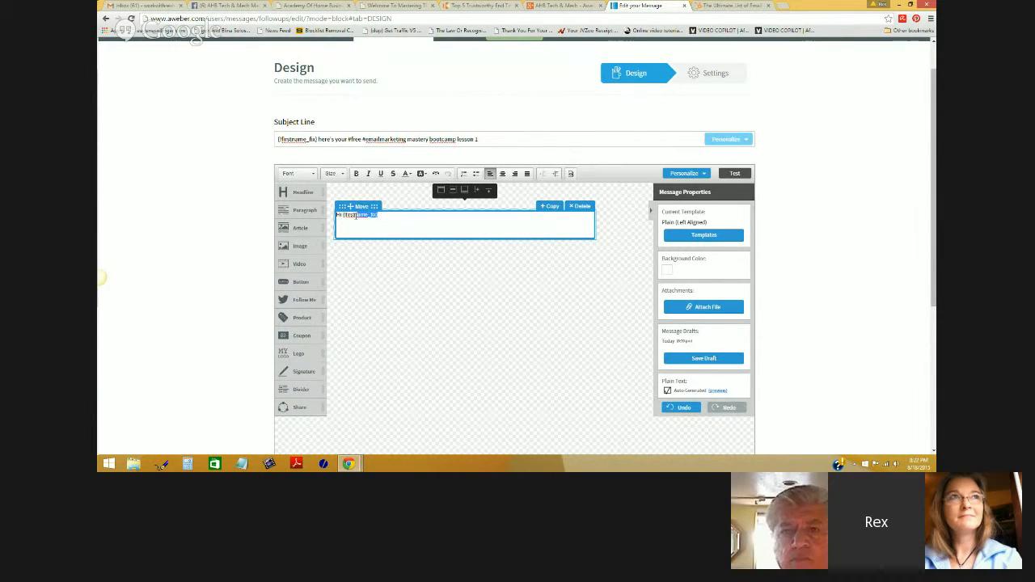
key(BackSpace)
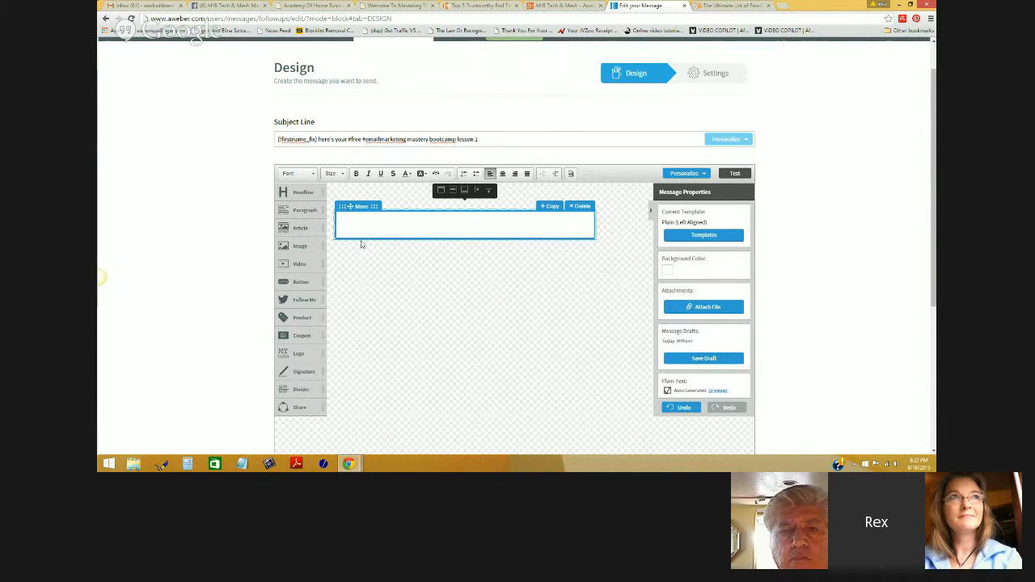
drag(304, 192, 338, 224)
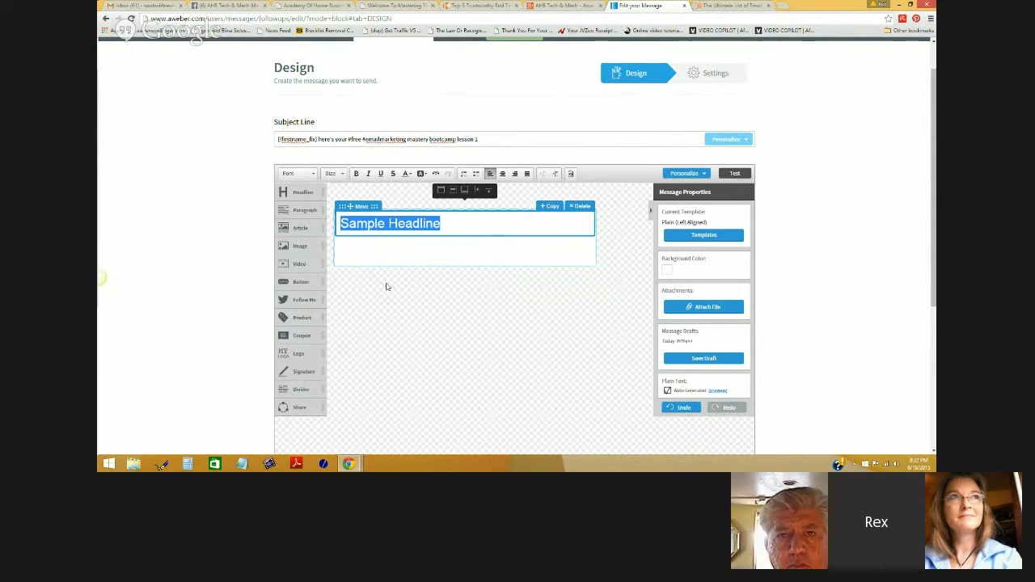
- Replace 'Sample Headline' with a centred 'Congratulations {!firstname_fix}!' using the First Name field
key(BackSpace)
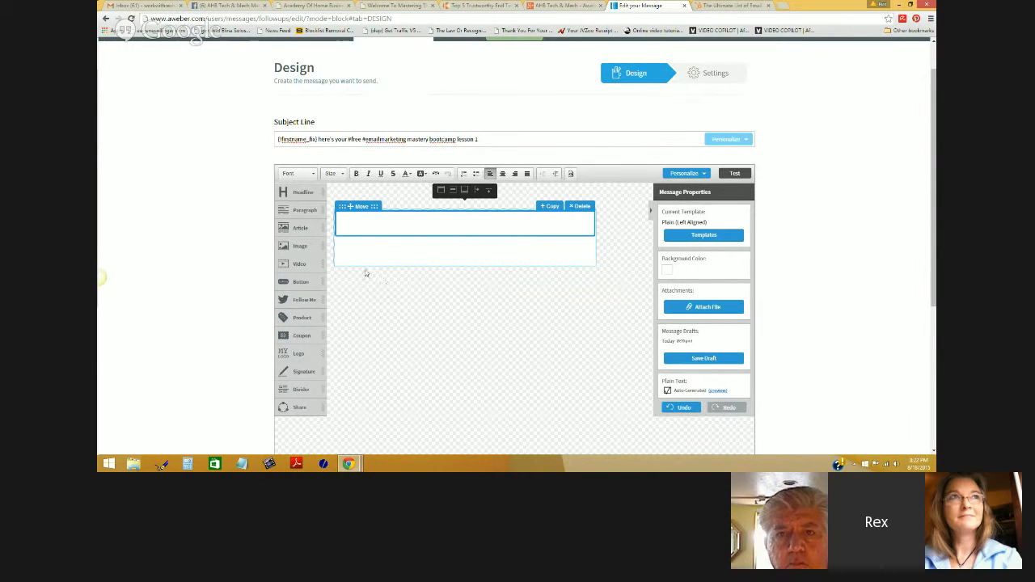
click(502, 174)
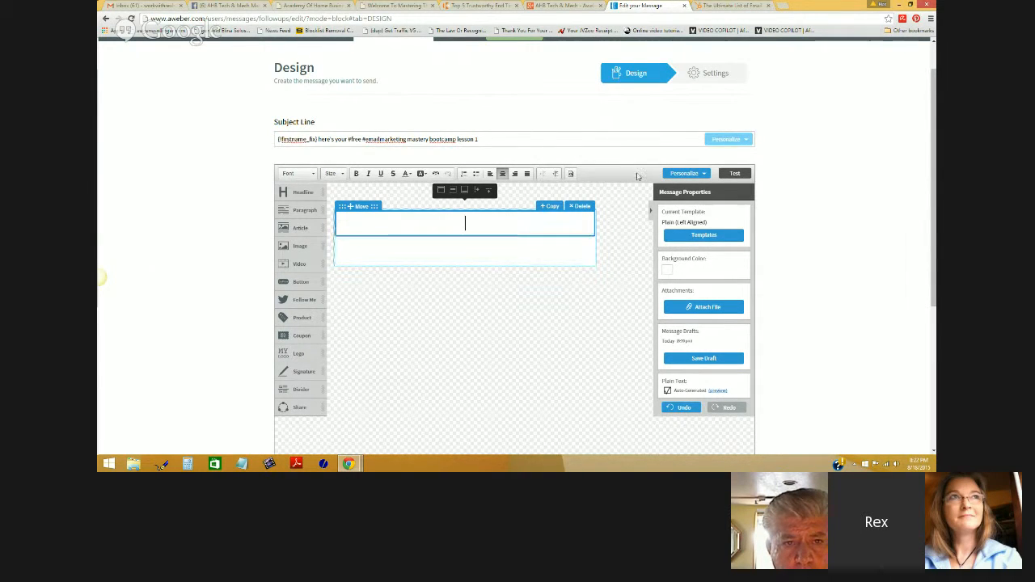
click(684, 175)
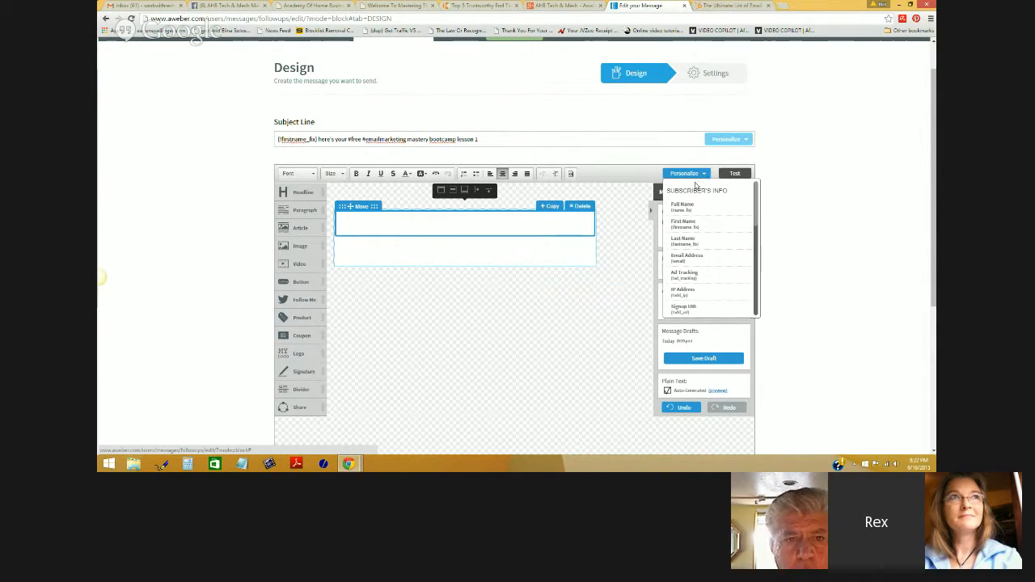
click(692, 226)
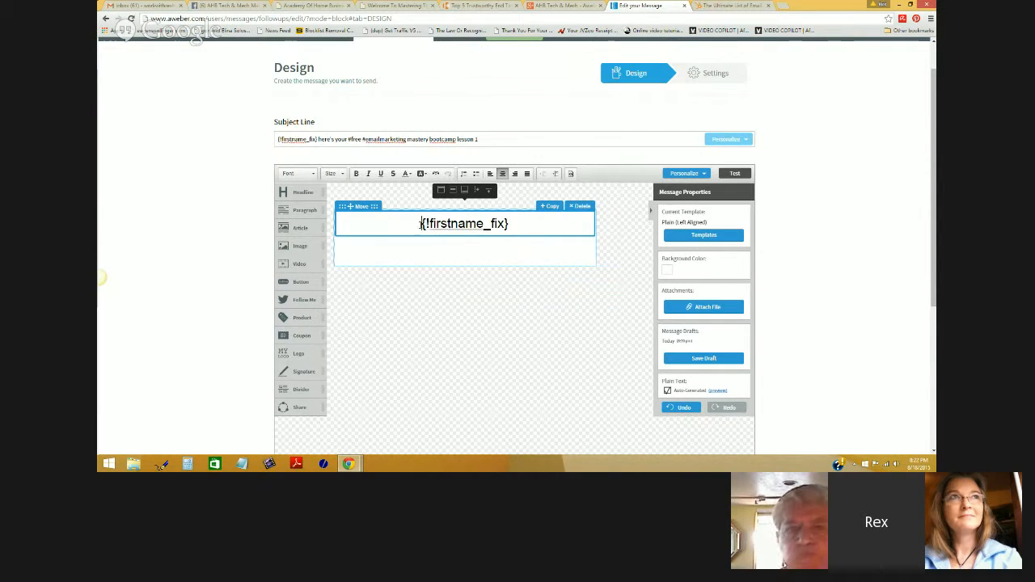
text(Congratu)
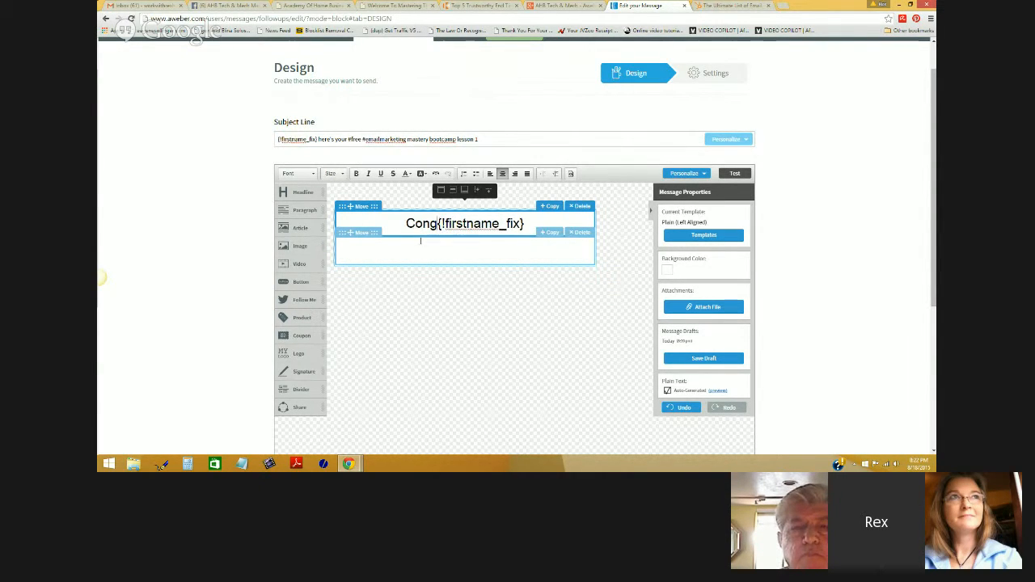
text(latio)
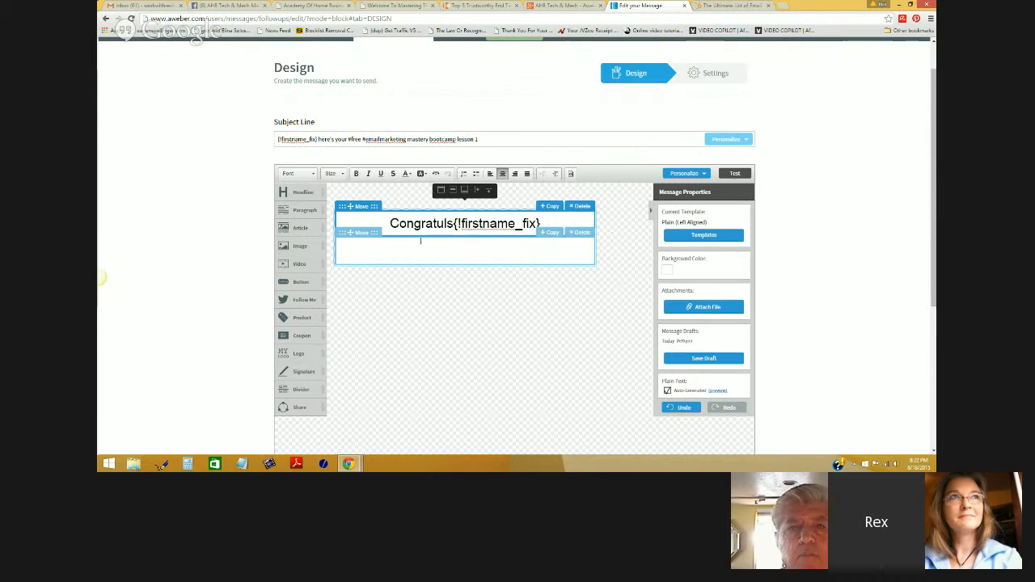
text(ns)
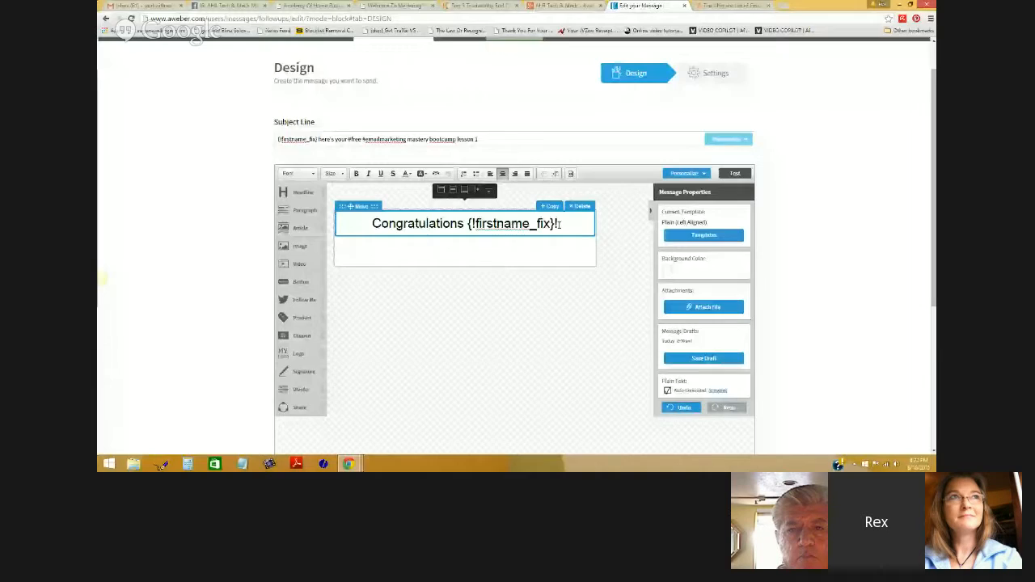
text(!)
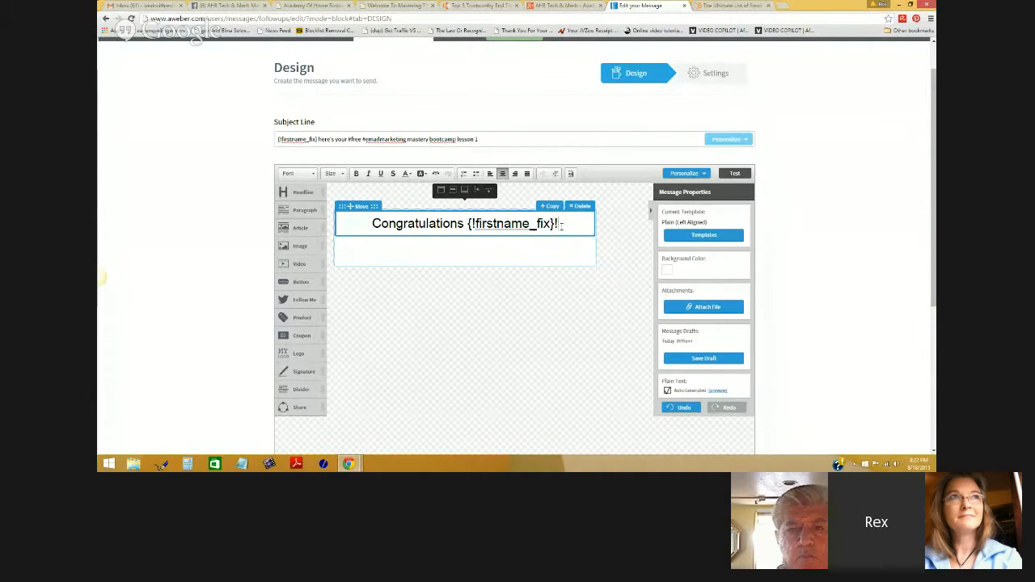
drag(559, 224, 367, 221)
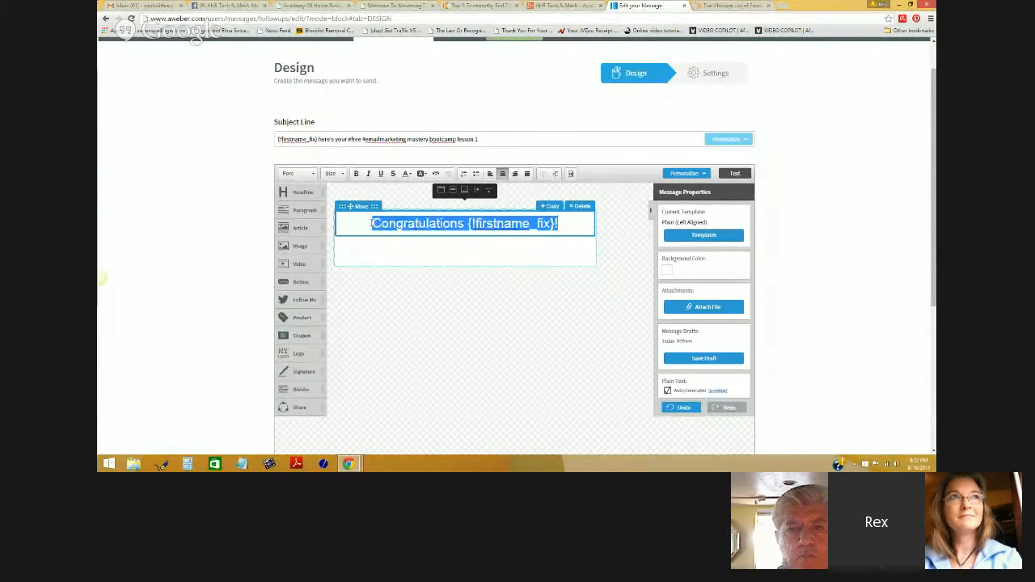
- Make the headline bold and give it an orange background
click(356, 174)
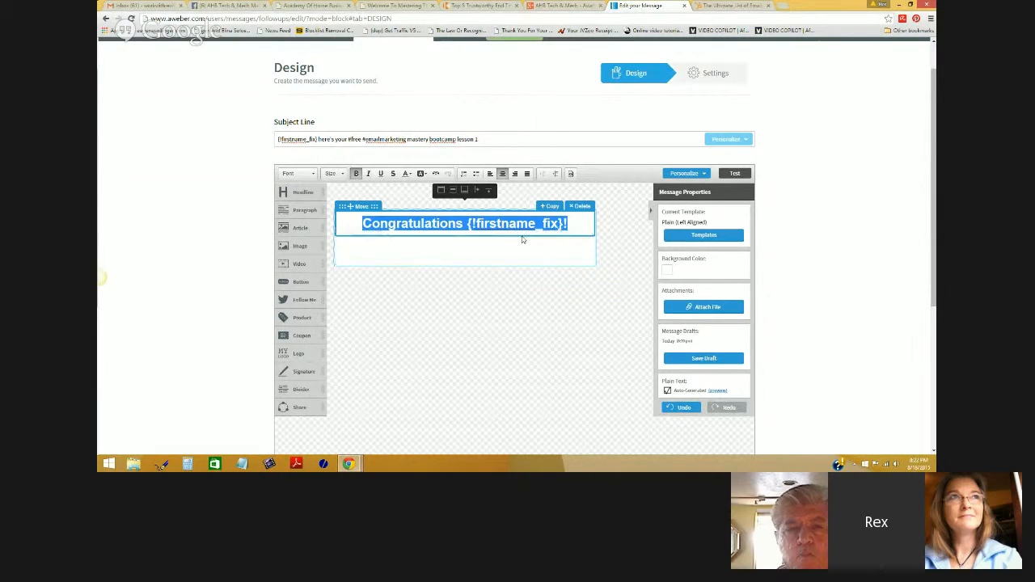
click(421, 174)
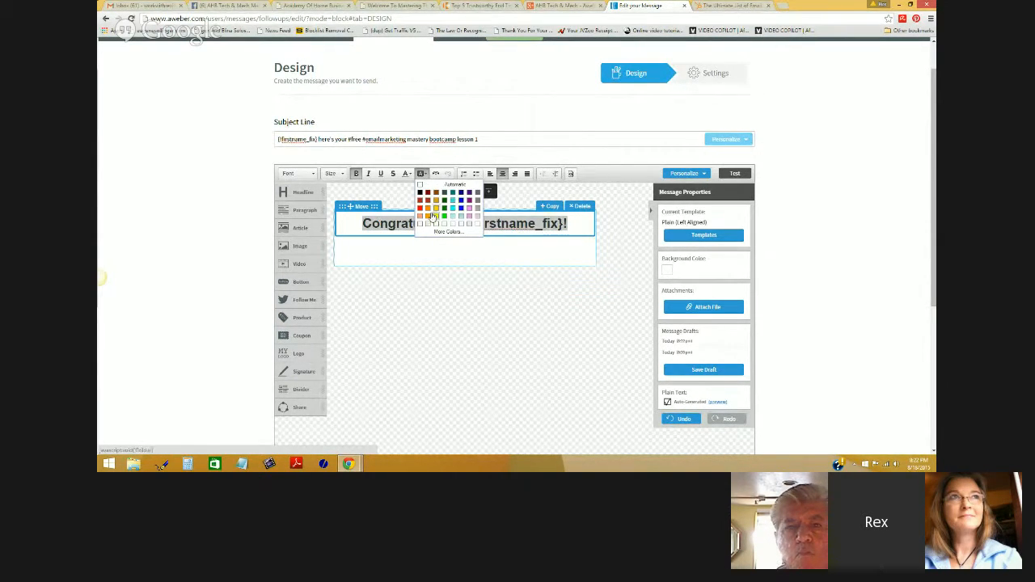
click(425, 211)
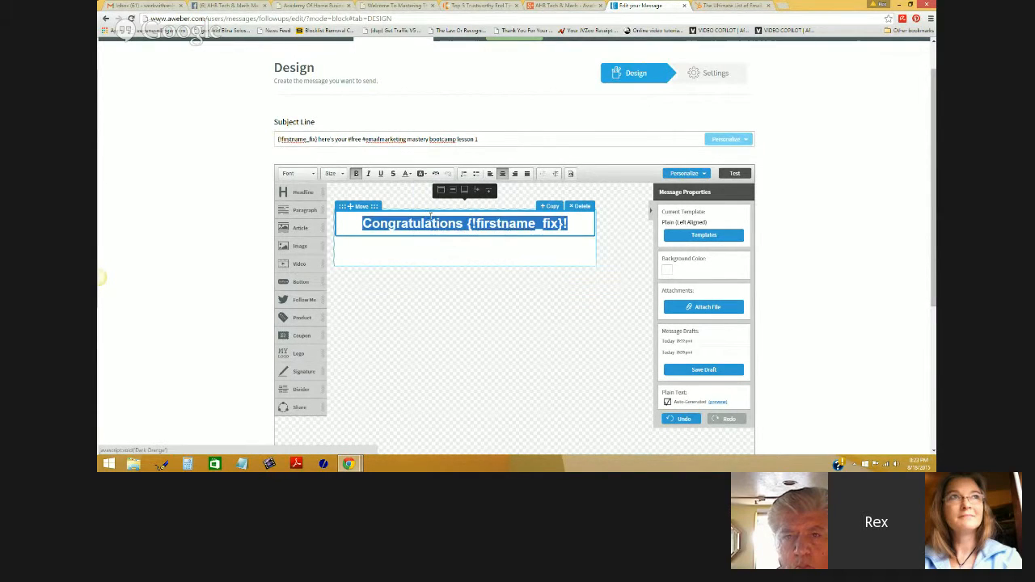
click(466, 252)
- Reselect the headline and colour its text yellow
drag(568, 224, 369, 223)
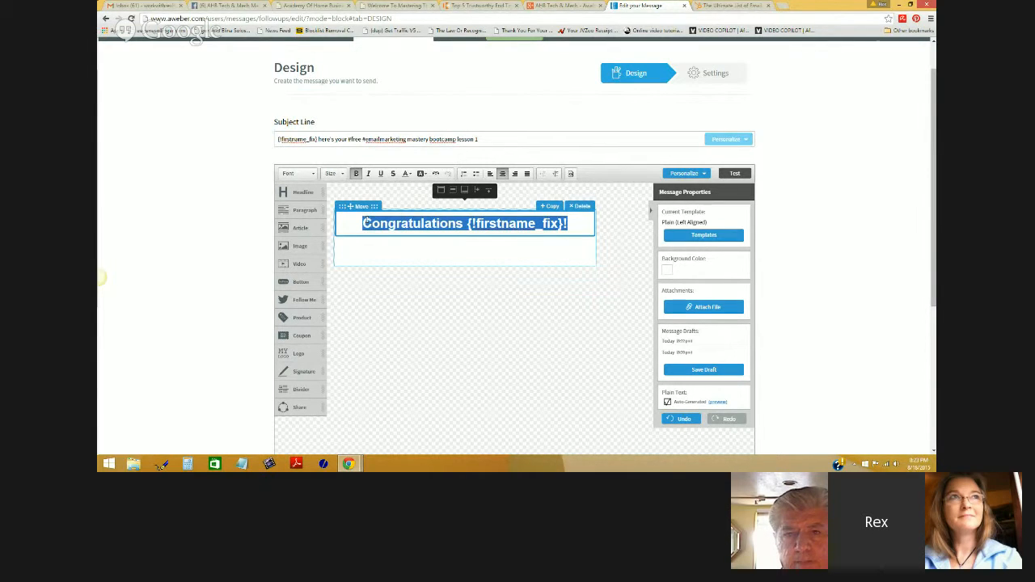
click(420, 173)
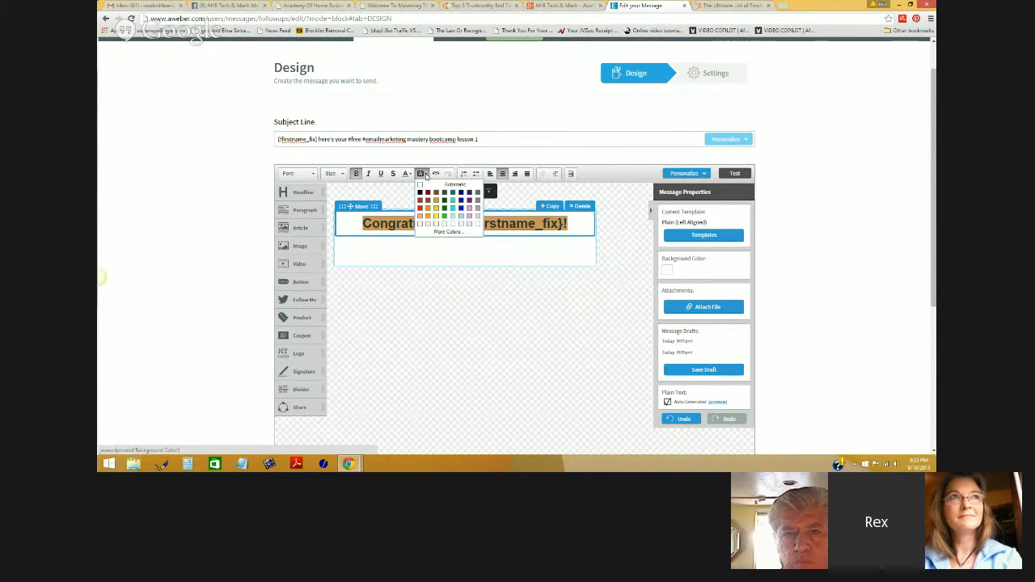
click(420, 173)
click(407, 173)
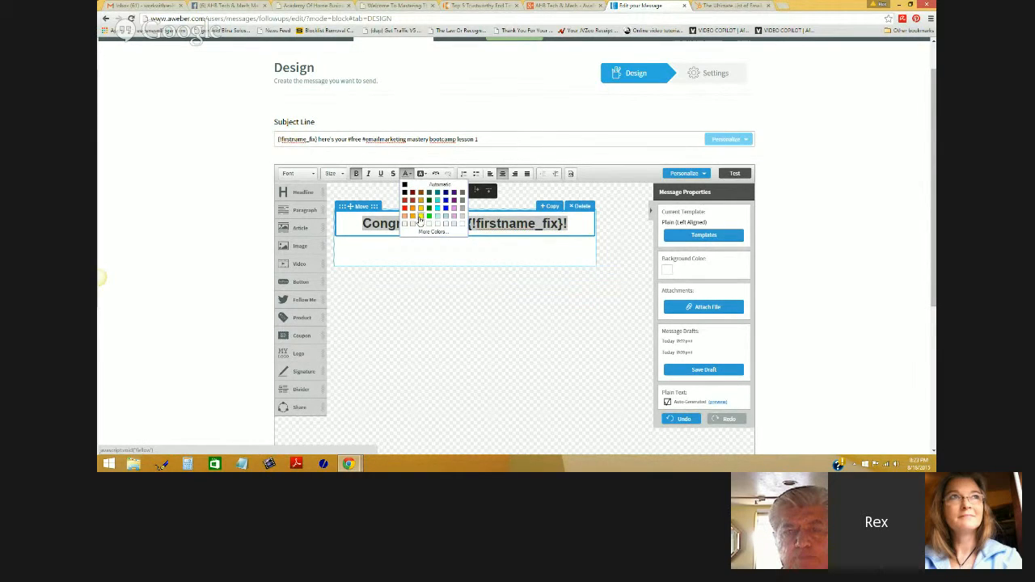
click(421, 216)
click(453, 241)
- Recolour the headline text until it is medium blue, then add a paragraph block beneath it
drag(570, 224, 366, 225)
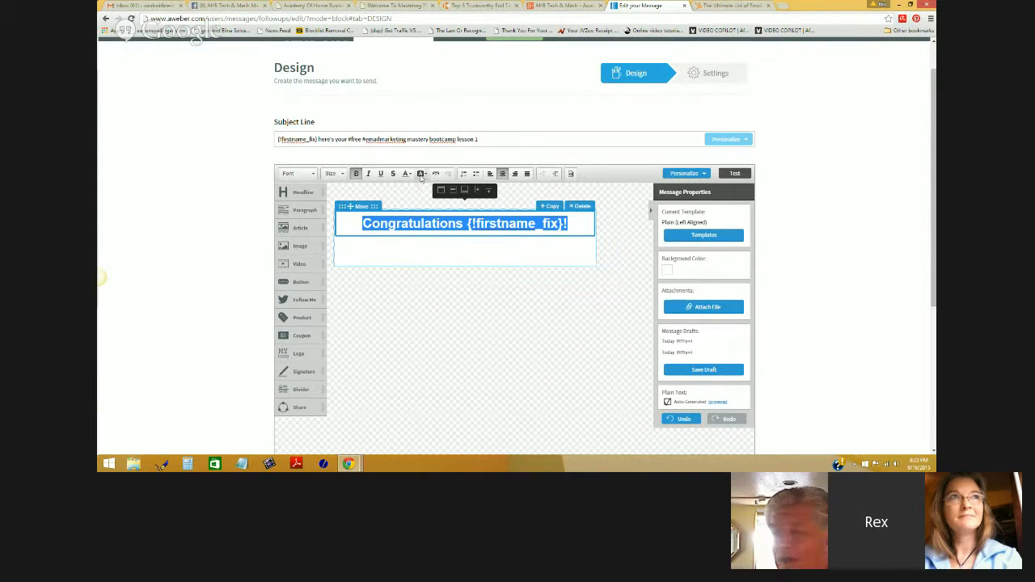
click(406, 174)
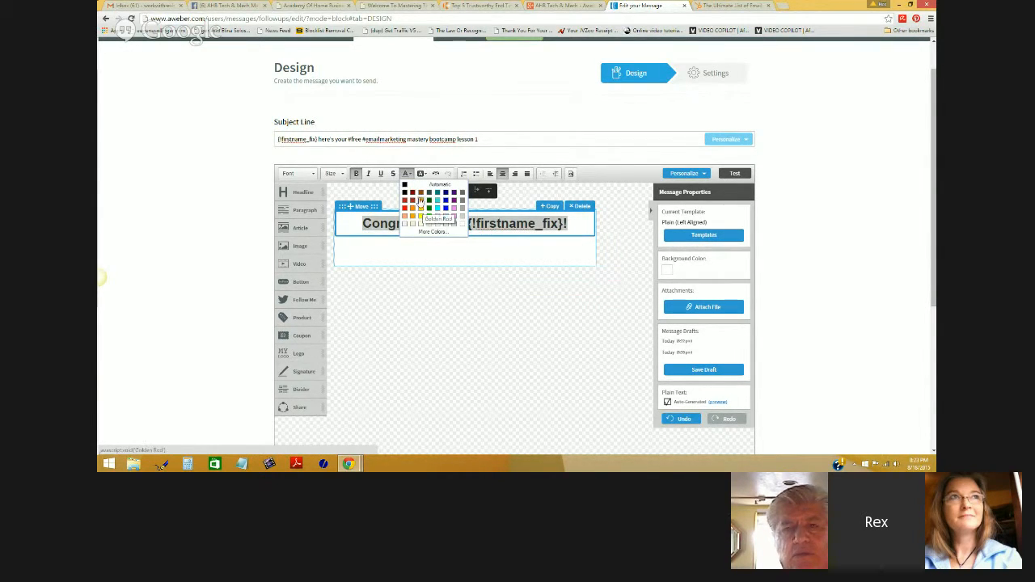
click(424, 212)
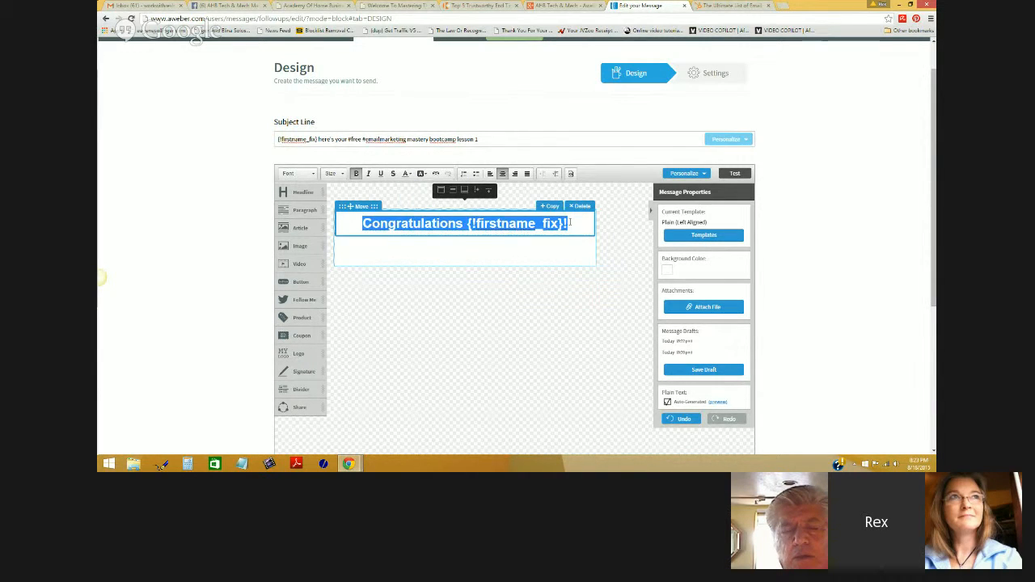
click(571, 223)
drag(571, 224, 360, 216)
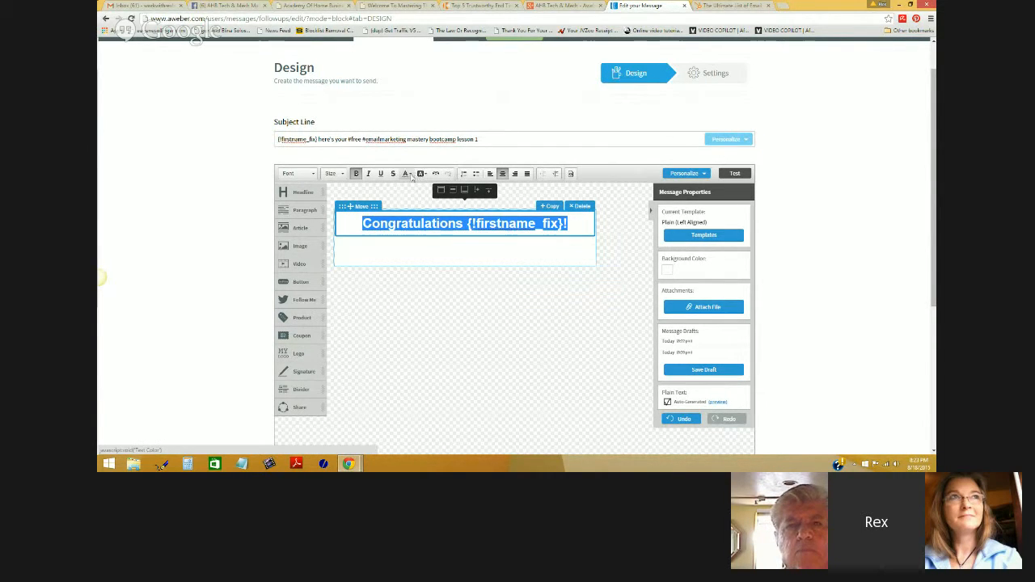
click(411, 176)
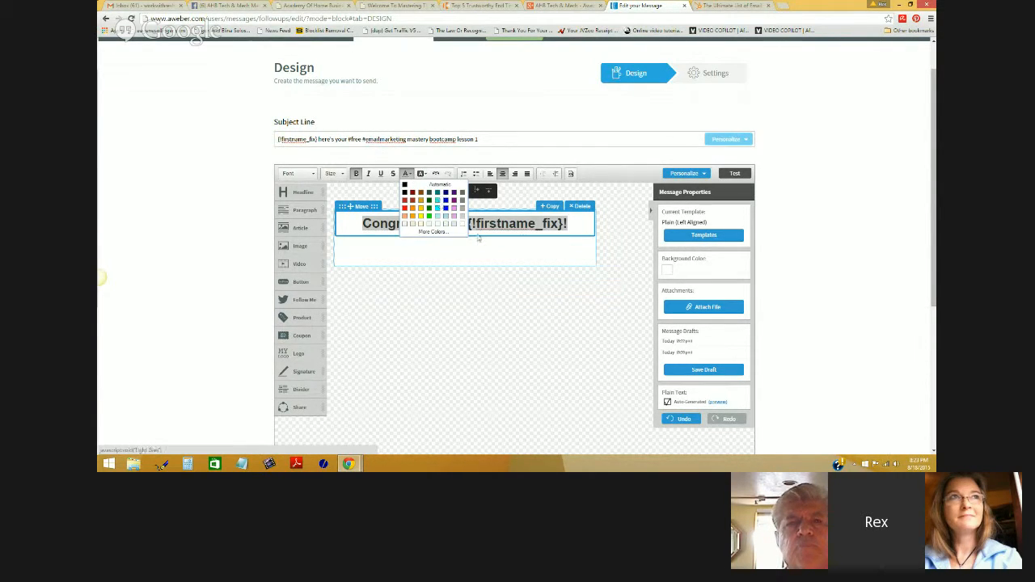
click(446, 202)
click(564, 224)
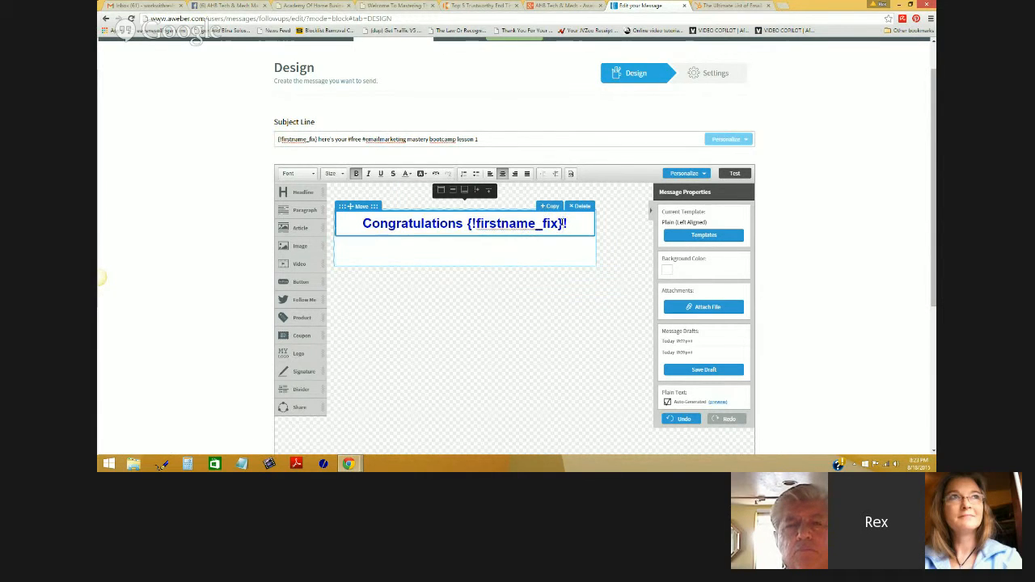
click(545, 247)
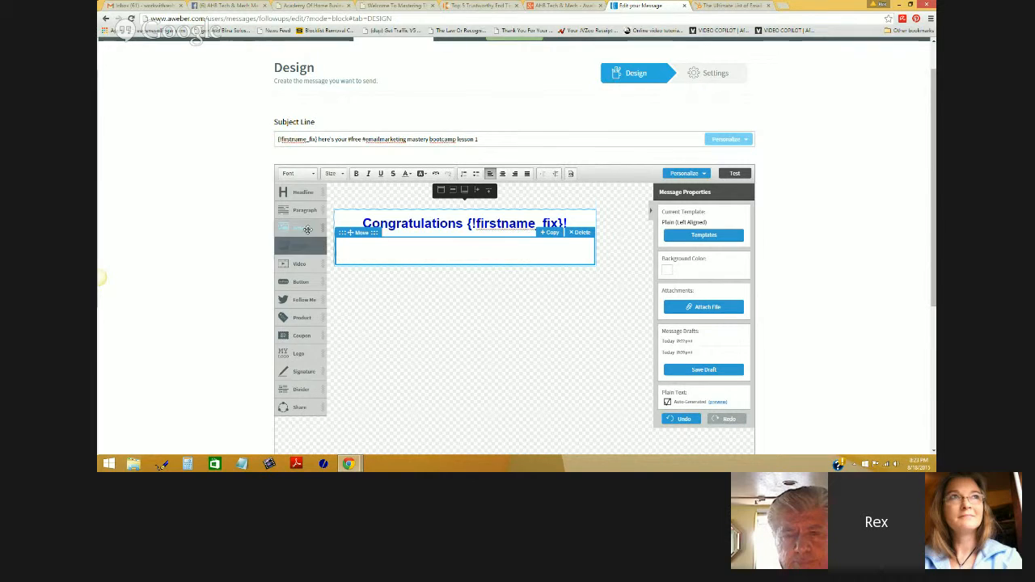
drag(295, 212, 404, 252)
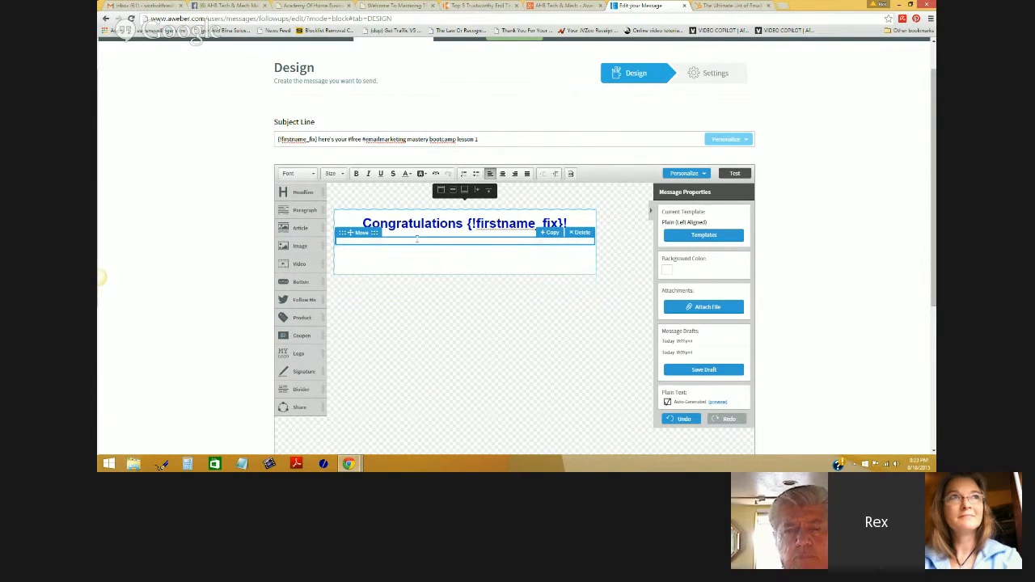
- Type 'Welcome to your five day intensive, yet easy to understand #EmailMarketing Mastery Bootcamp' into the paragraph
text(Welcome to your)
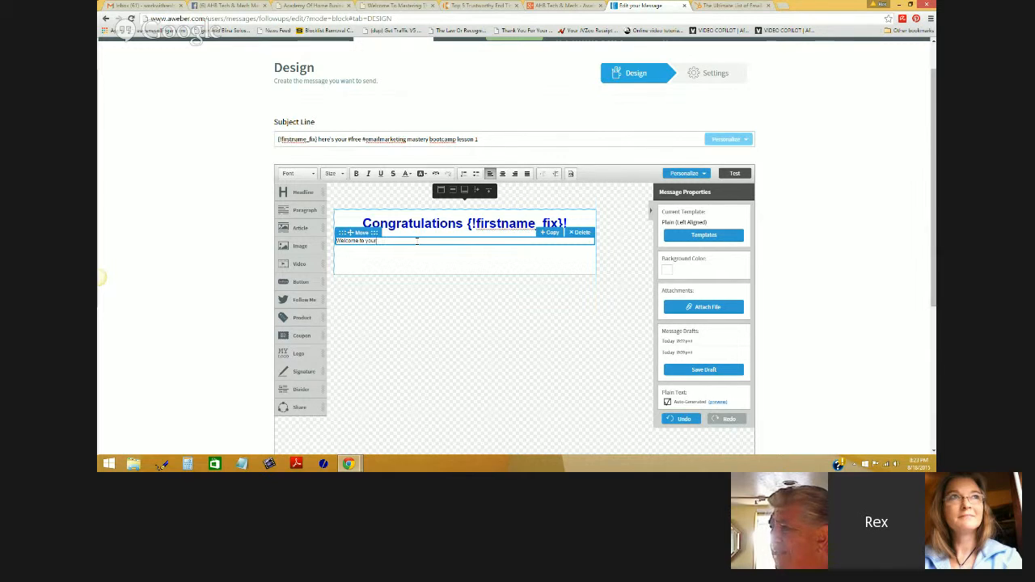
text( five d)
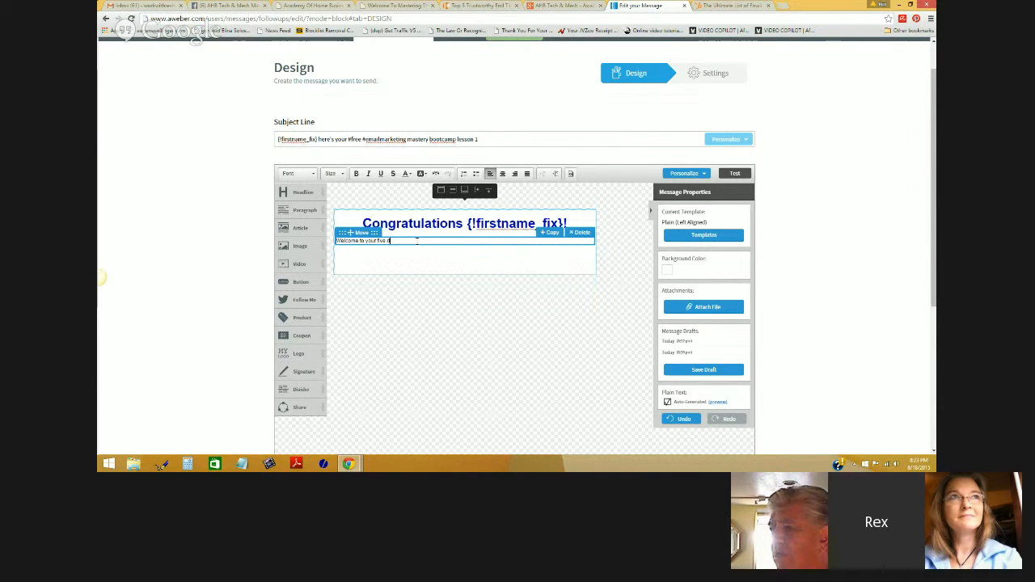
text(ay inten)
text(s)
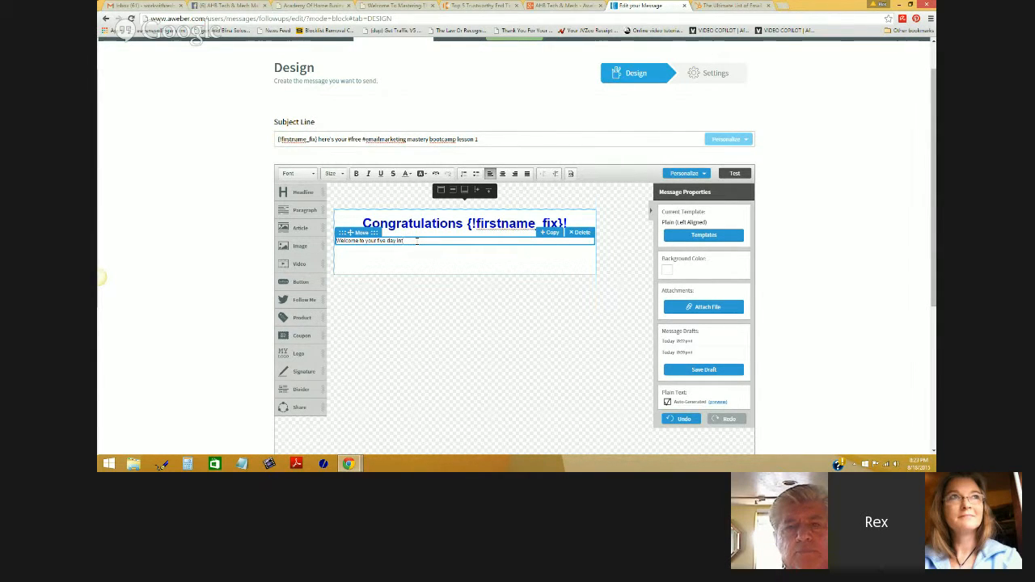
text(iv)
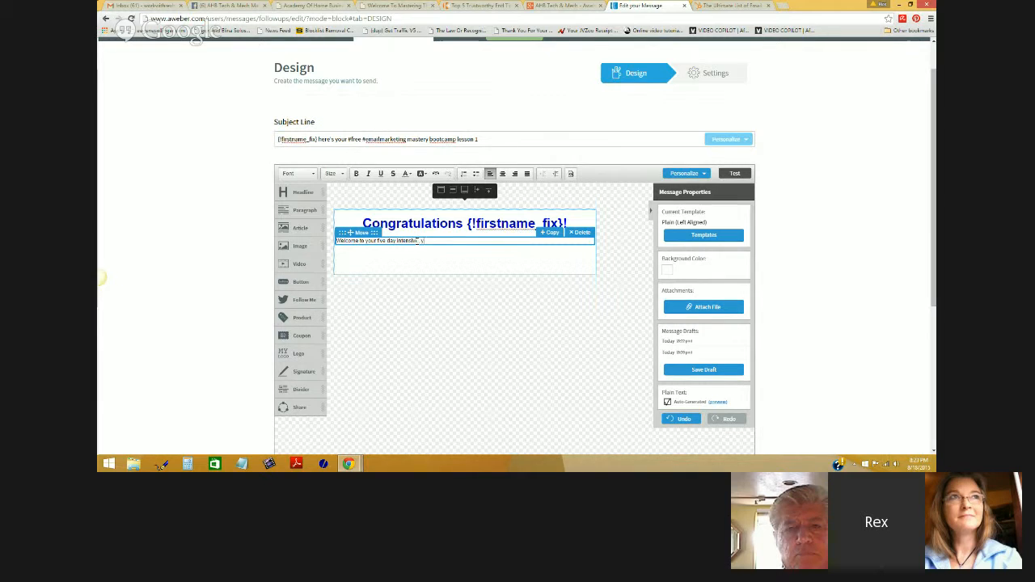
text(e, yet easy to inderstand #Em)
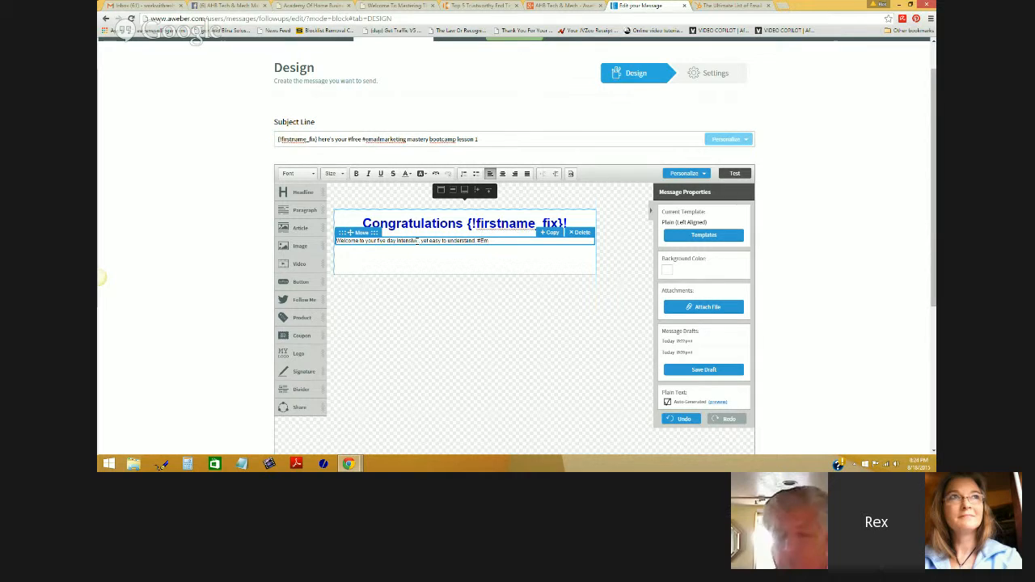
text(ailMarketing Maste)
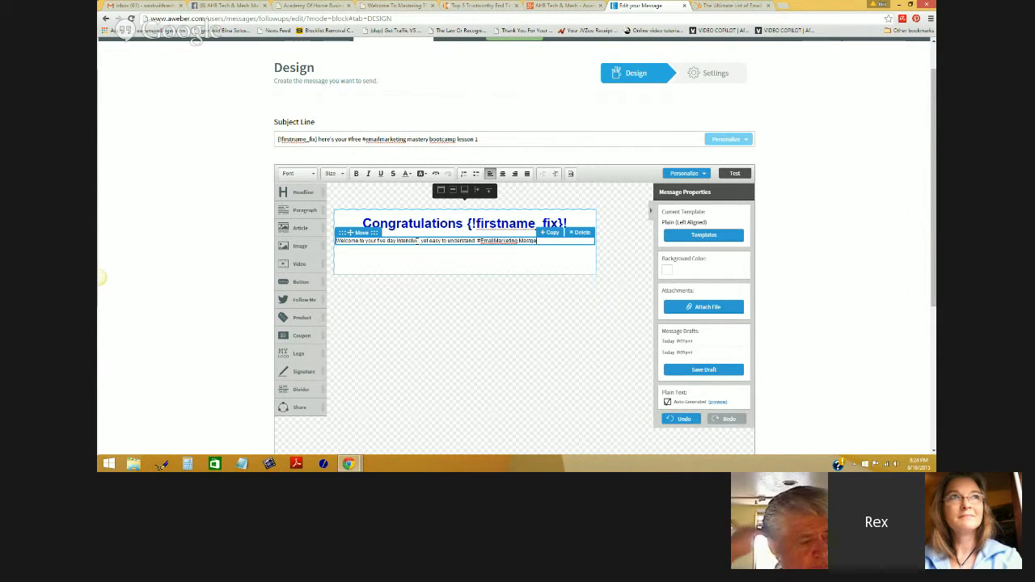
key(BackSpace)
text(er.)
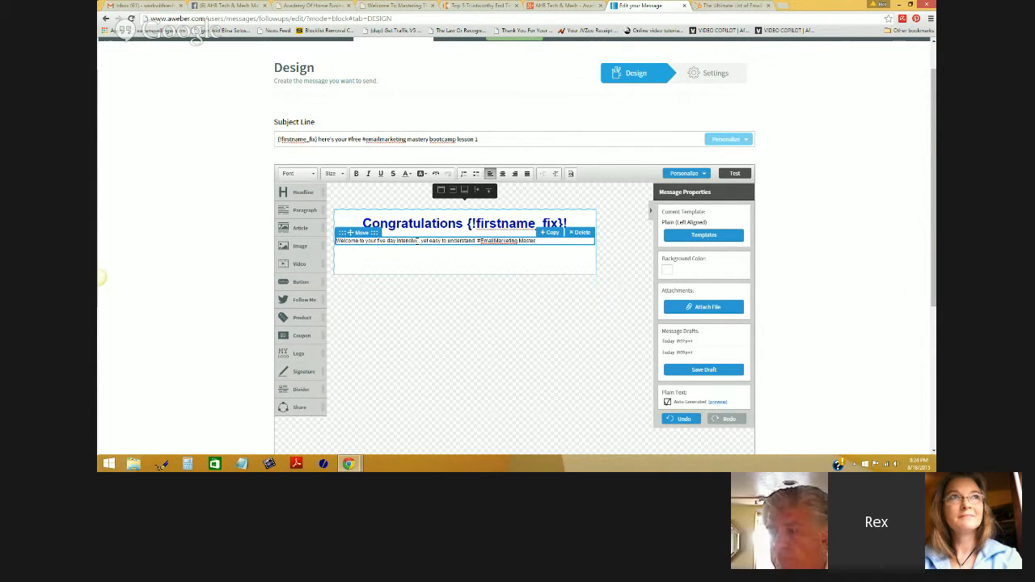
key(BackSpace)
text(y Bootcamp)
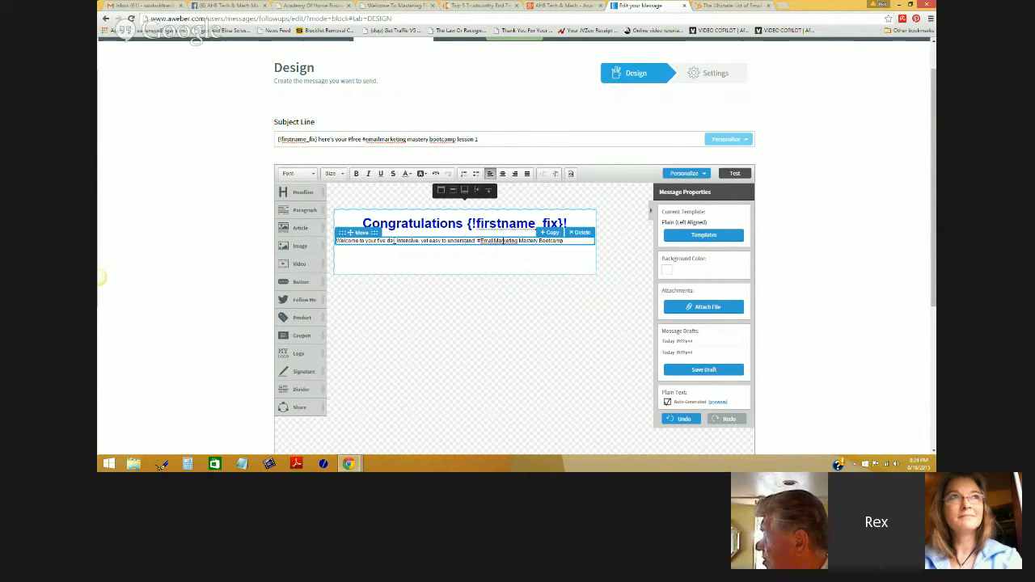
click(340, 242)
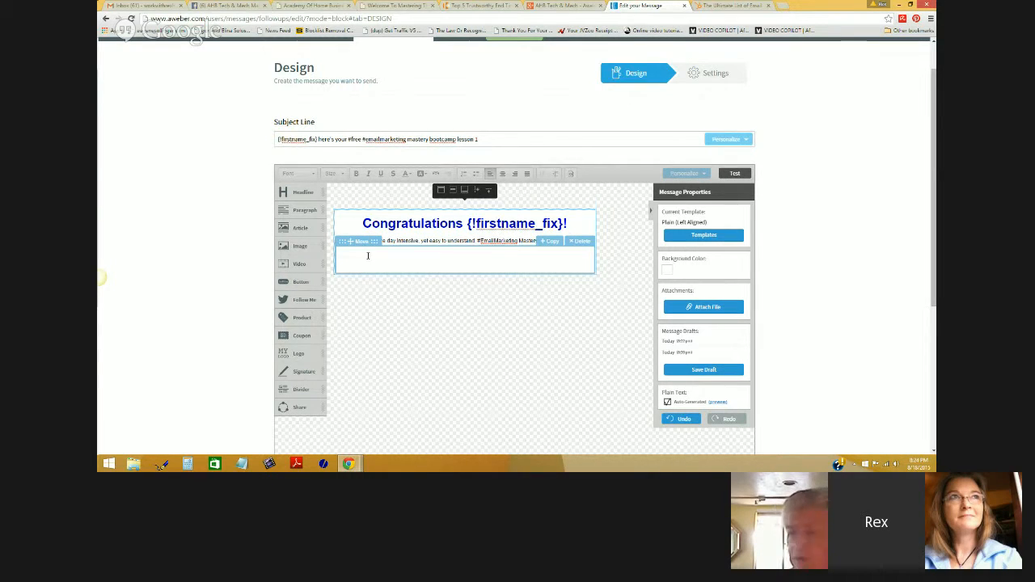
click(368, 256)
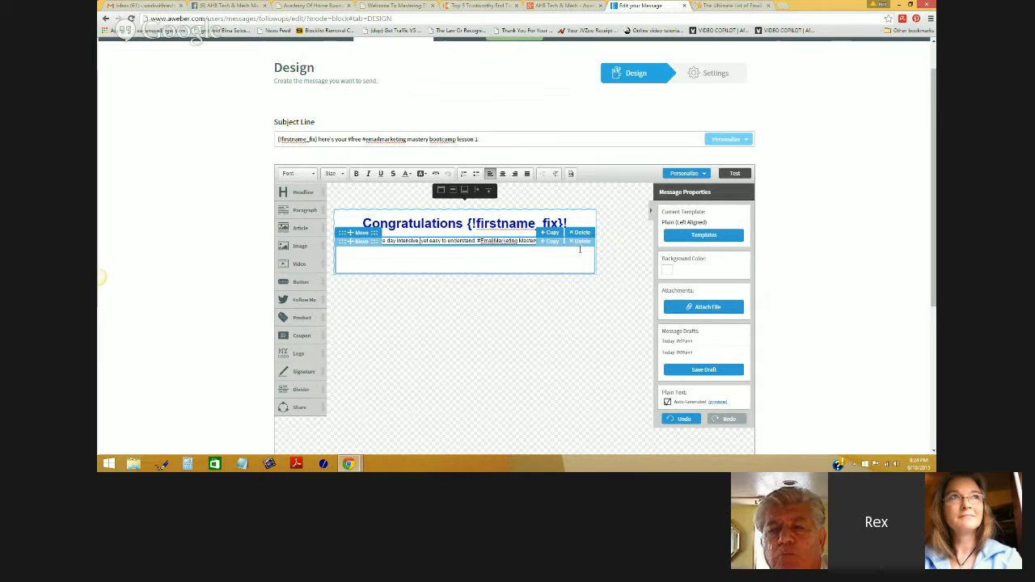
- Delete the empty line after the welcome paragraph and center its text
key(BackSpace)
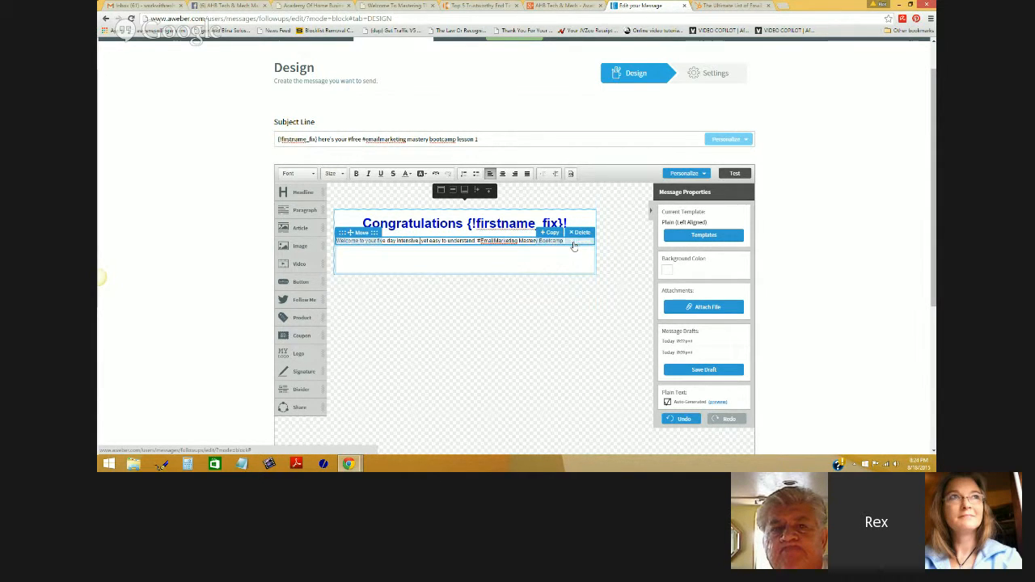
drag(569, 241, 338, 241)
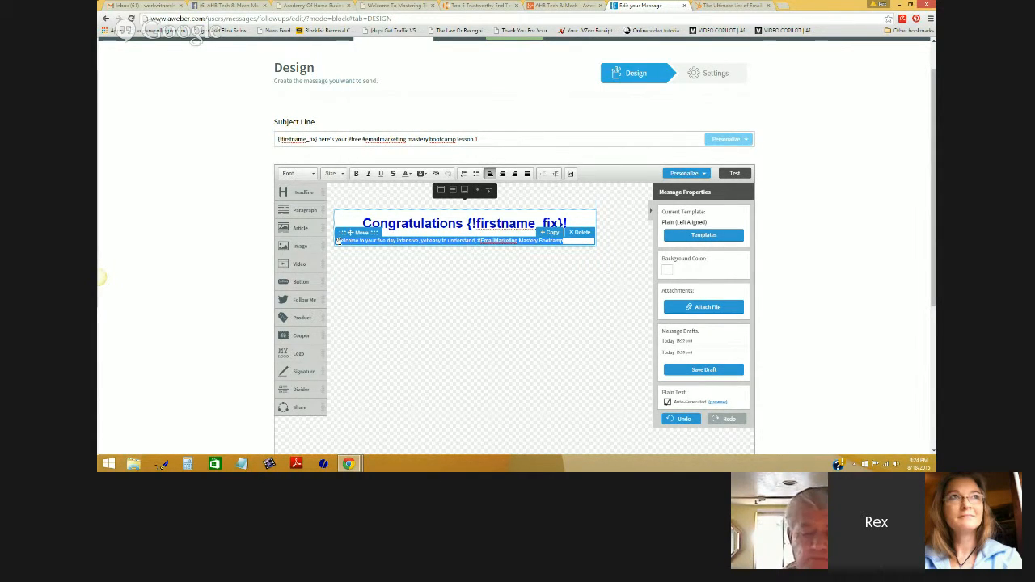
drag(563, 241, 336, 241)
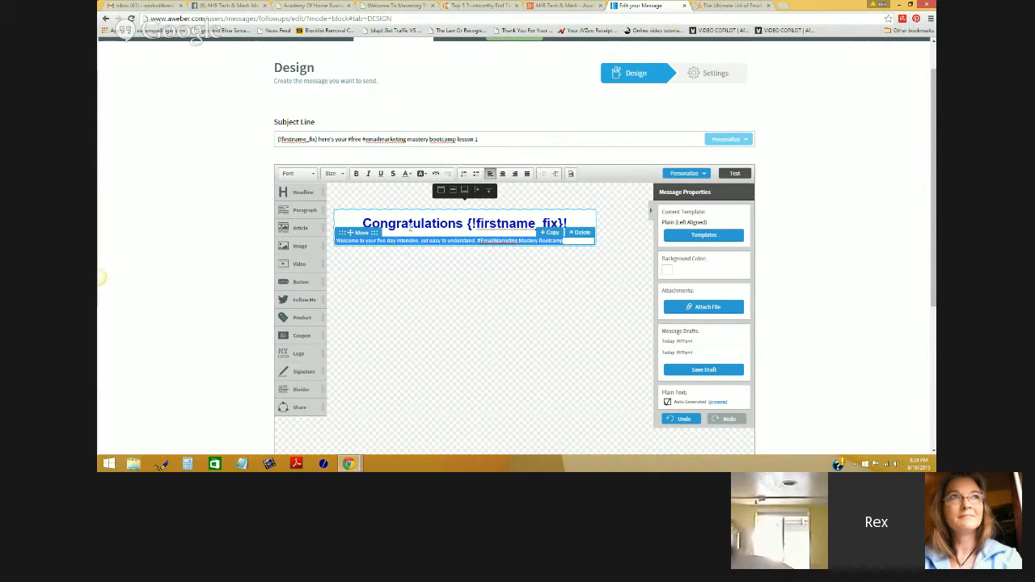
click(502, 174)
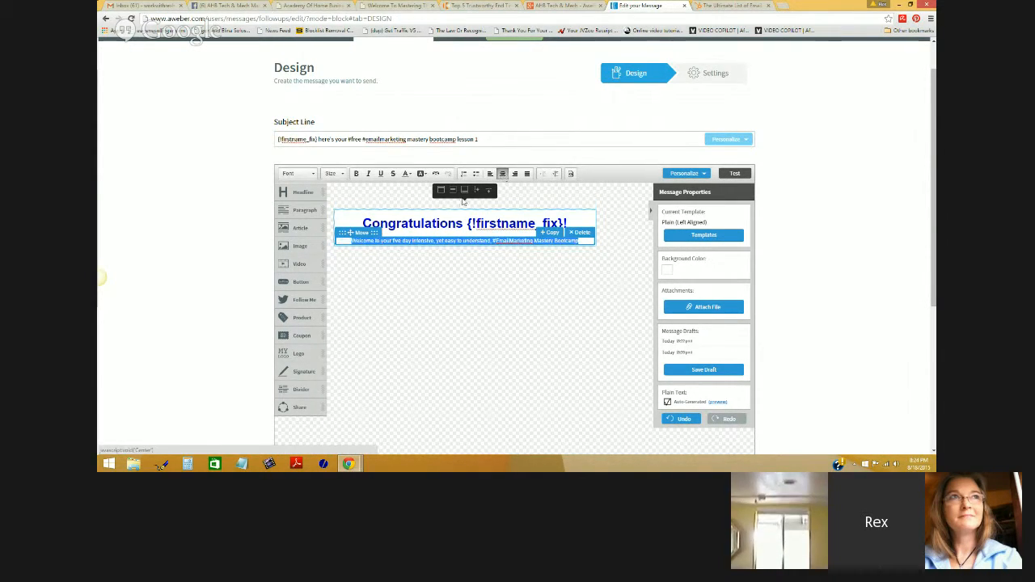
- Set the welcome paragraph's font size to 18 and make it bold
click(332, 173)
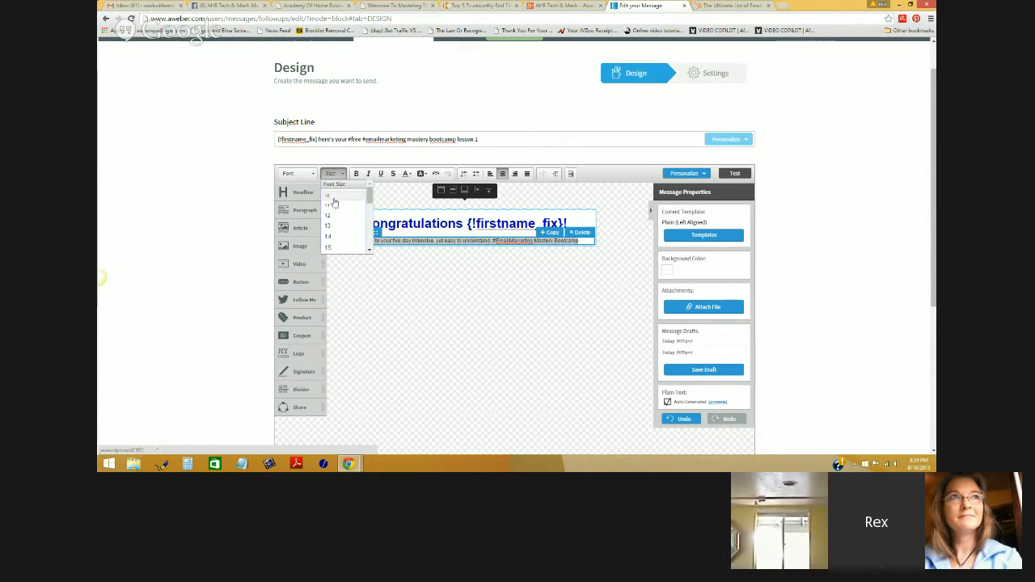
click(329, 236)
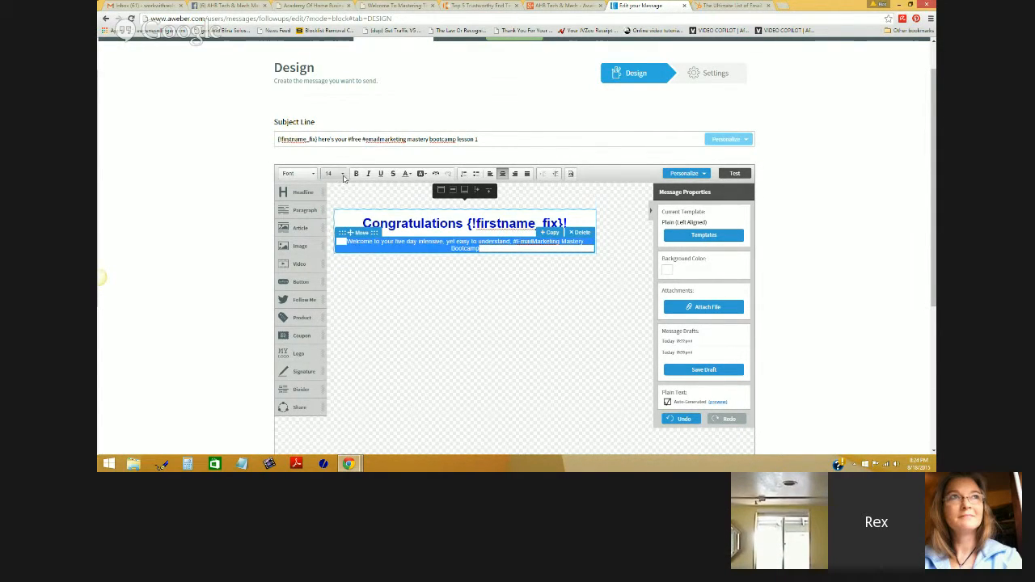
click(342, 174)
click(332, 244)
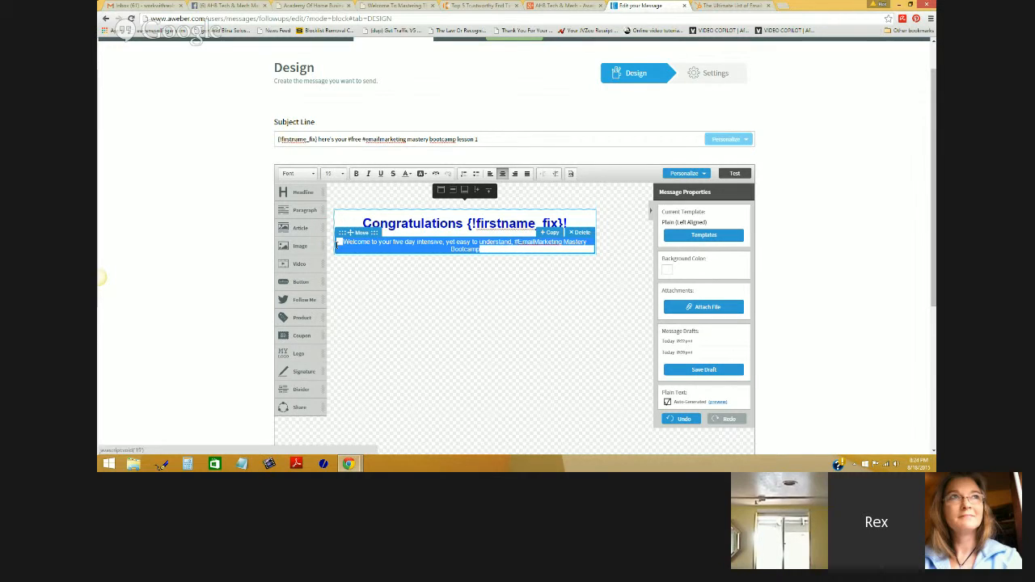
click(331, 174)
scroll(369, 196, down, 3)
click(351, 192)
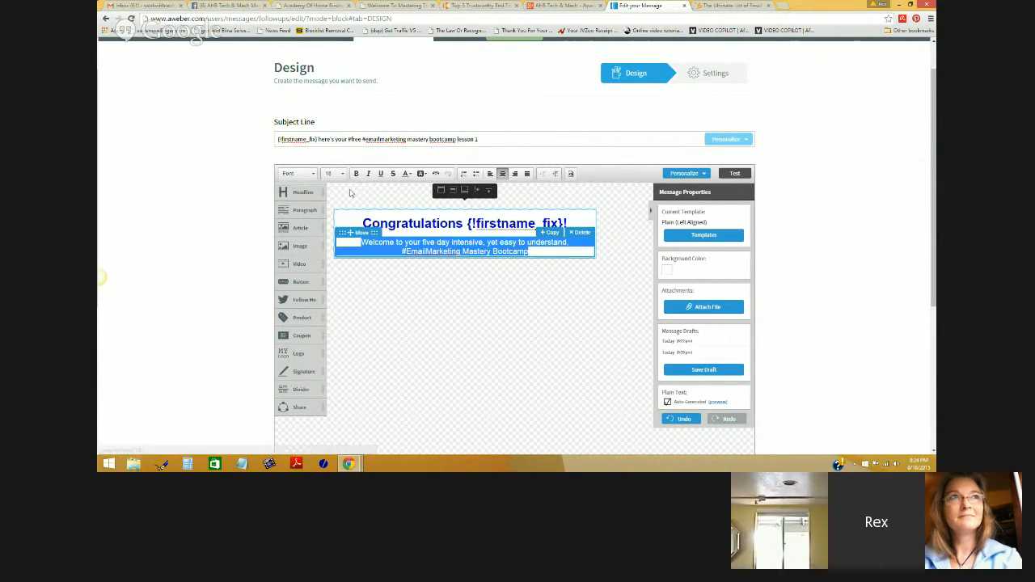
click(356, 173)
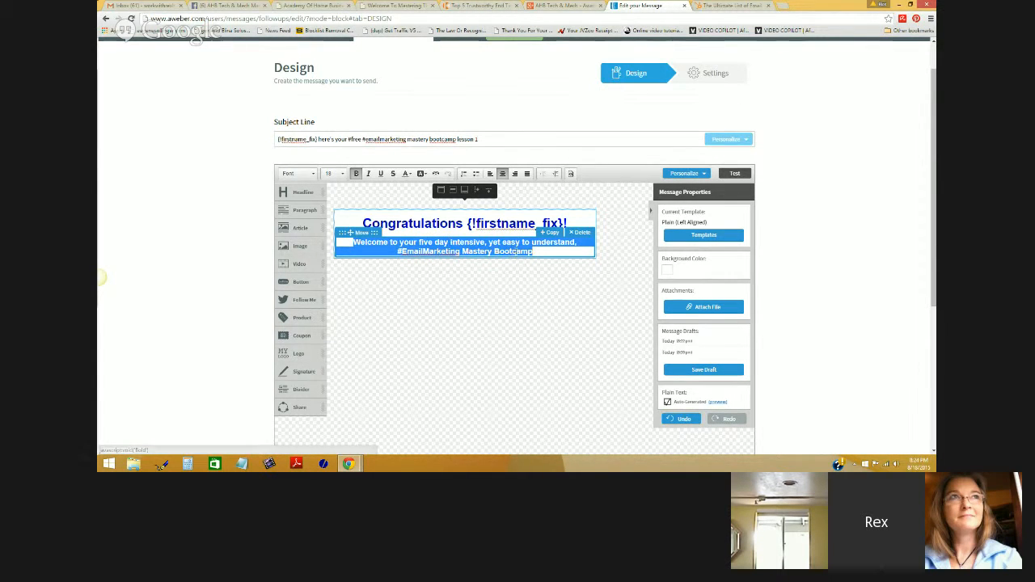
click(542, 253)
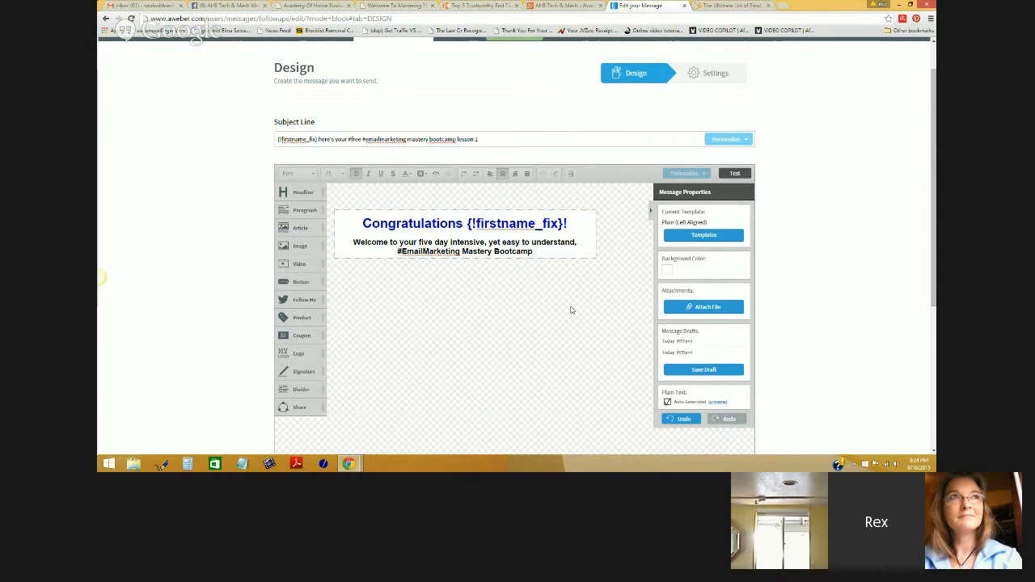
click(536, 252)
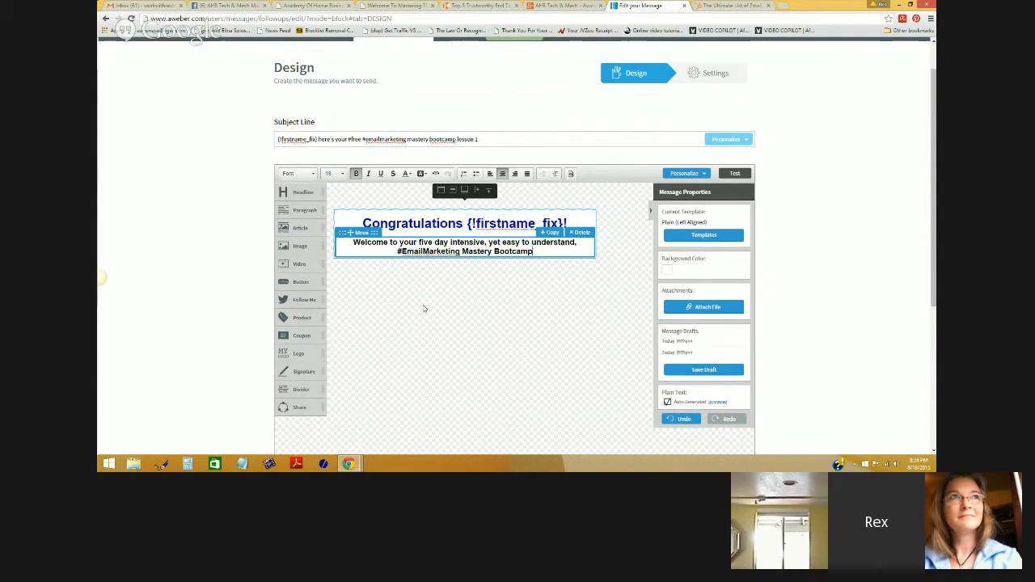
- Drop a Video block beneath the welcome paragraph, then open an empty browser tab
drag(299, 264, 483, 270)
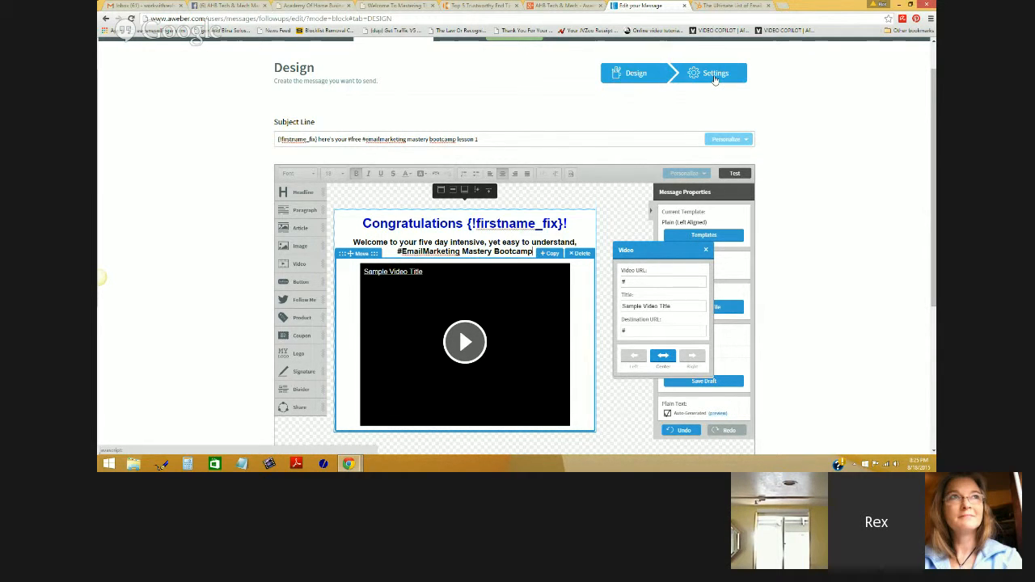
click(781, 5)
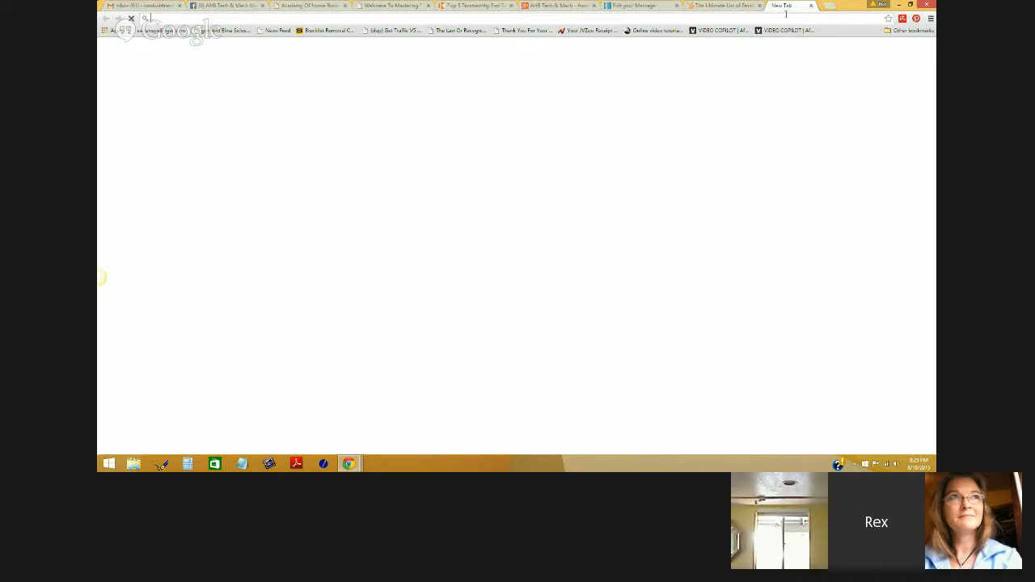
- Go to YouTube, open your channel and open the Traffic Funnel video, pausing it
text(www.youtube.com)
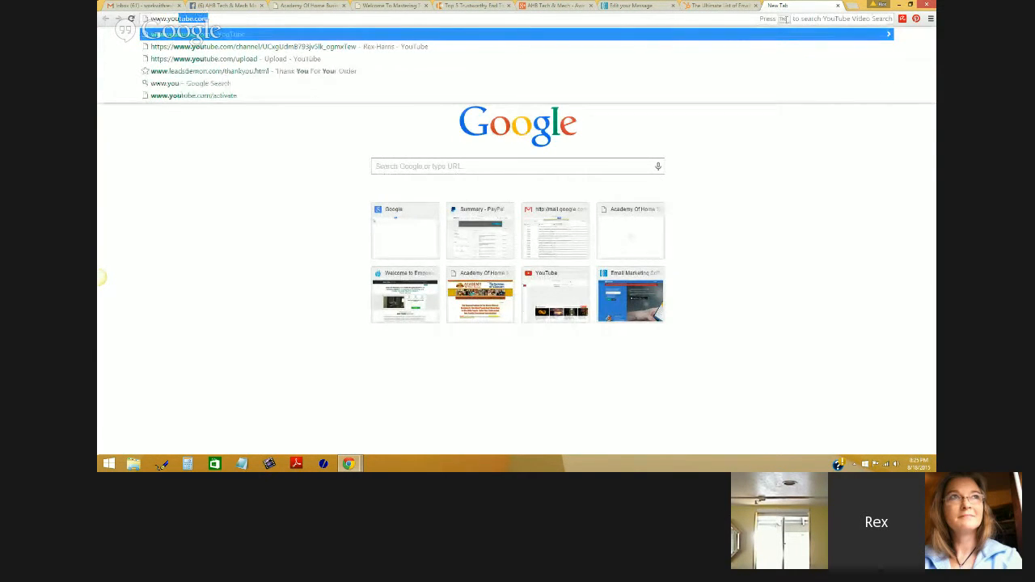
key(Return)
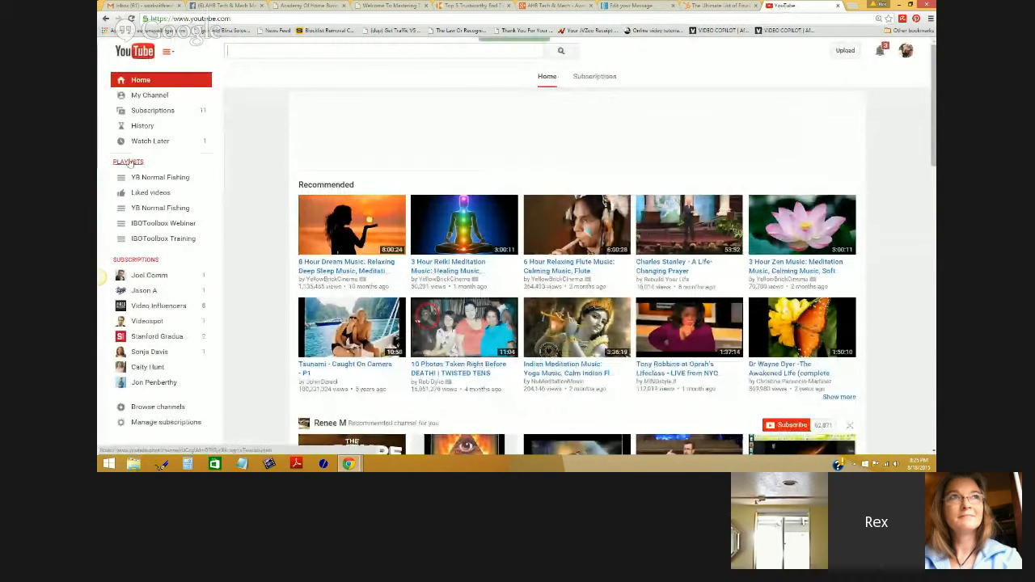
click(137, 99)
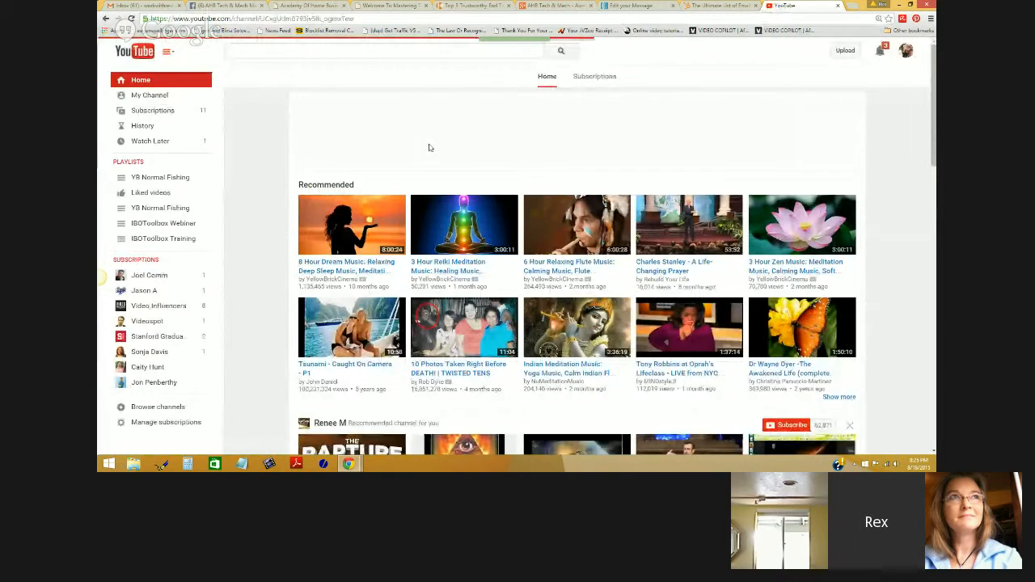
scroll(625, 266, down, 1)
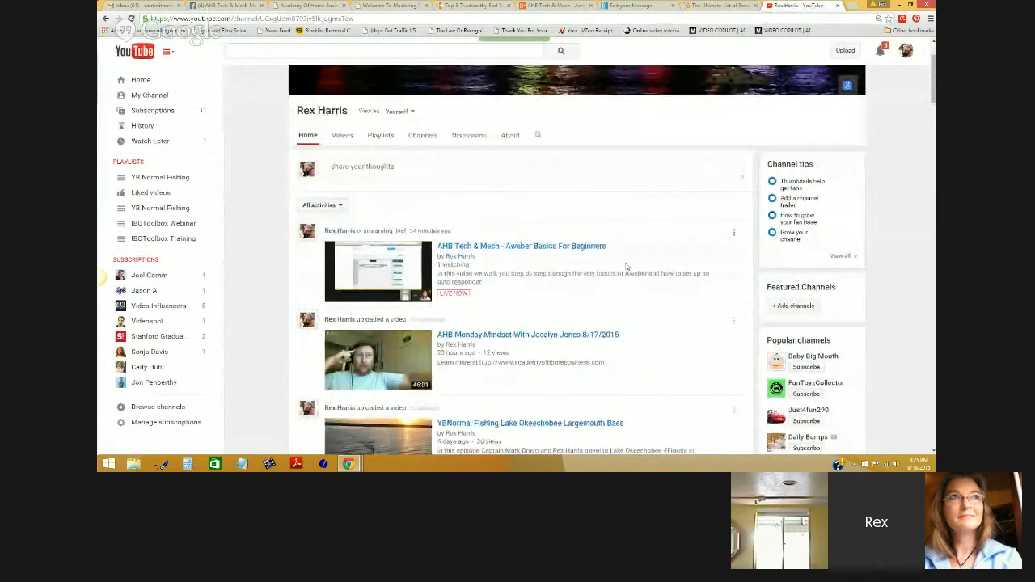
scroll(625, 266, down, 1)
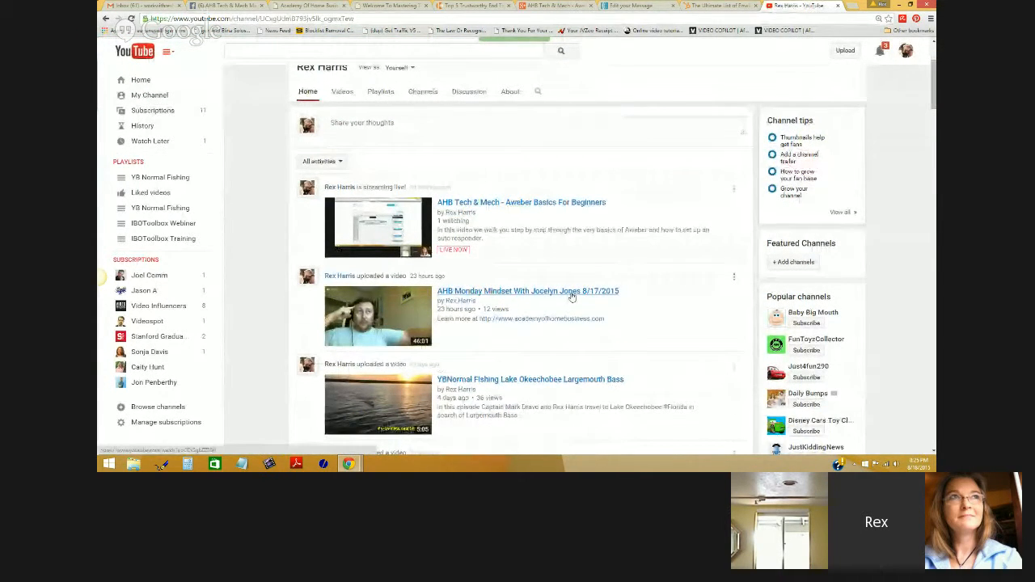
scroll(588, 257, down, 5)
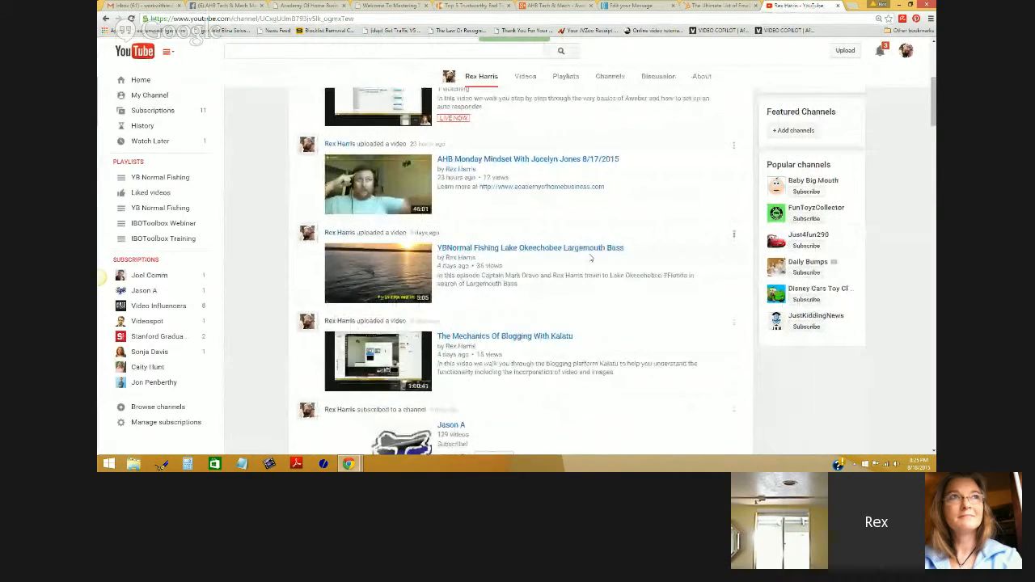
scroll(590, 258, down, 7)
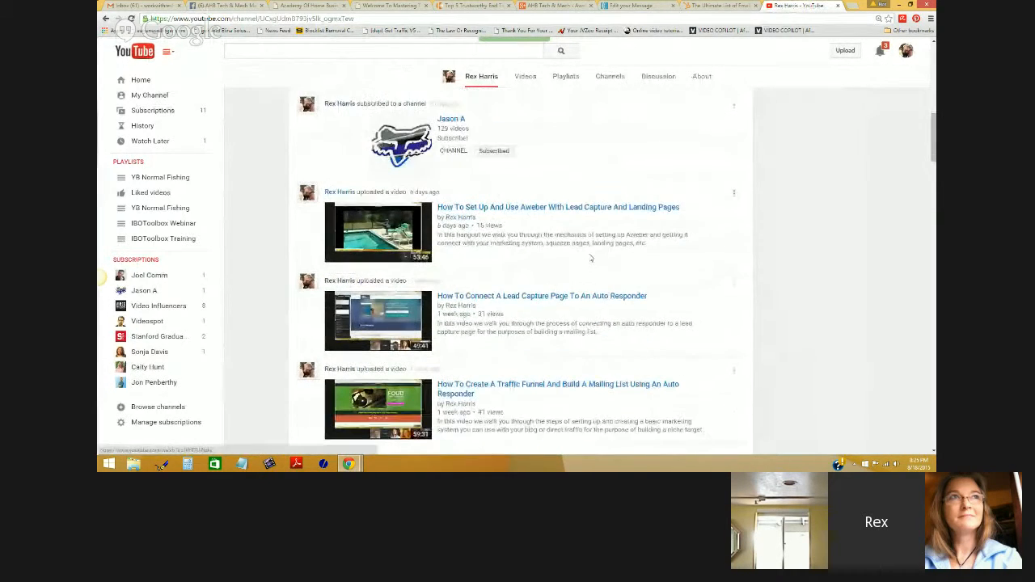
scroll(590, 258, down, 2)
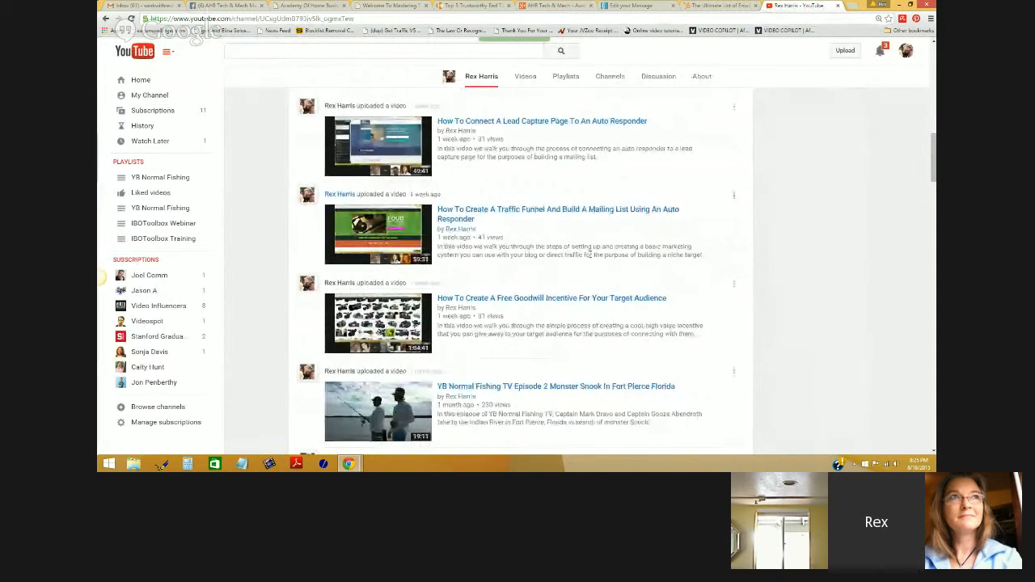
click(586, 219)
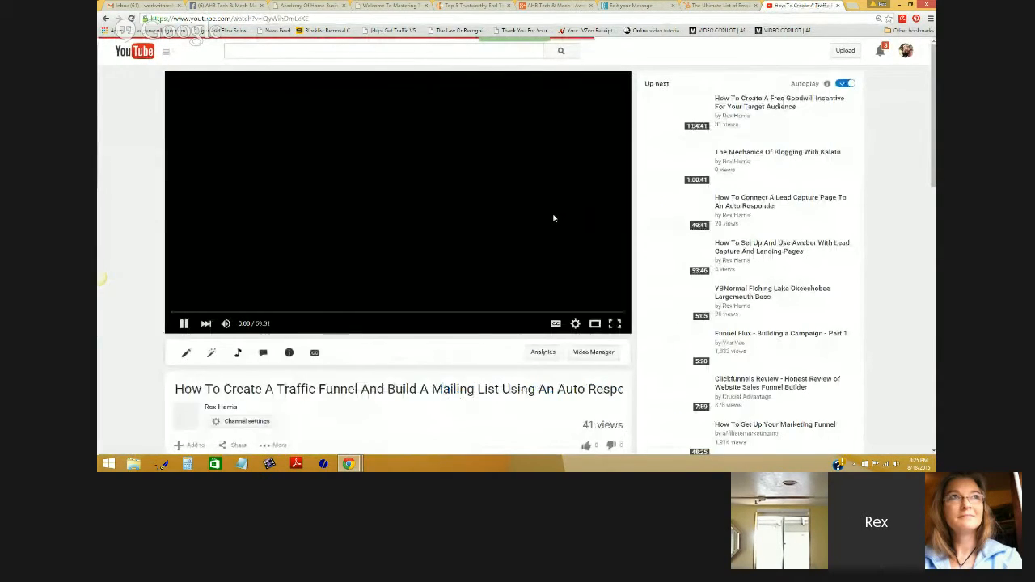
click(184, 324)
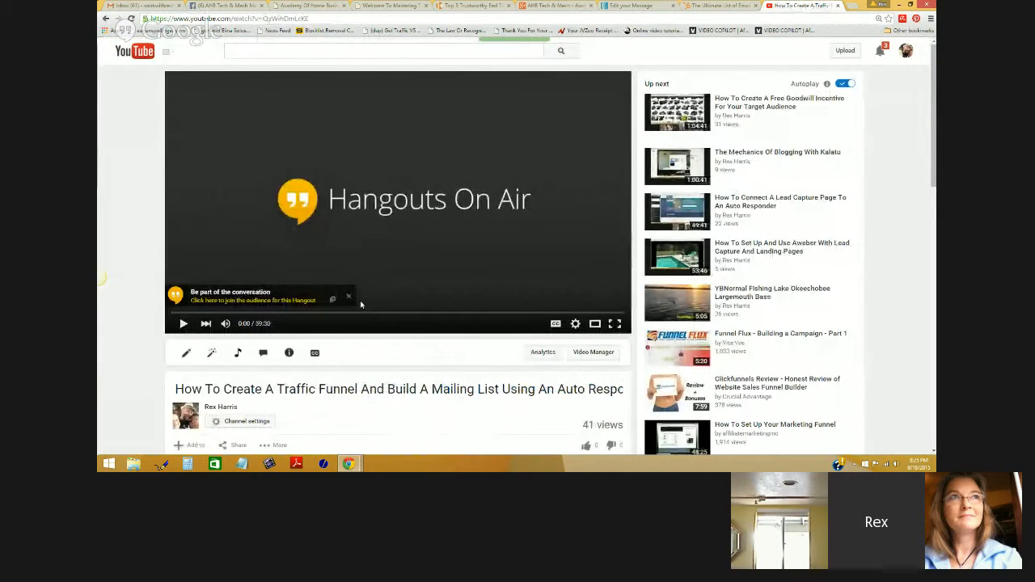
- Copy the Traffic Funnel video's web address from the browser address bar
click(628, 7)
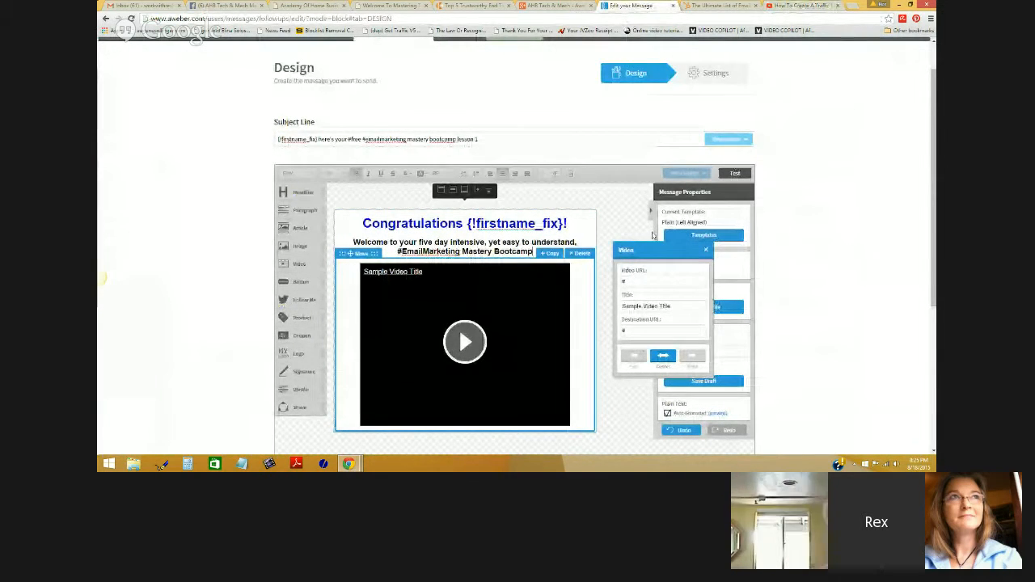
drag(631, 281, 623, 282)
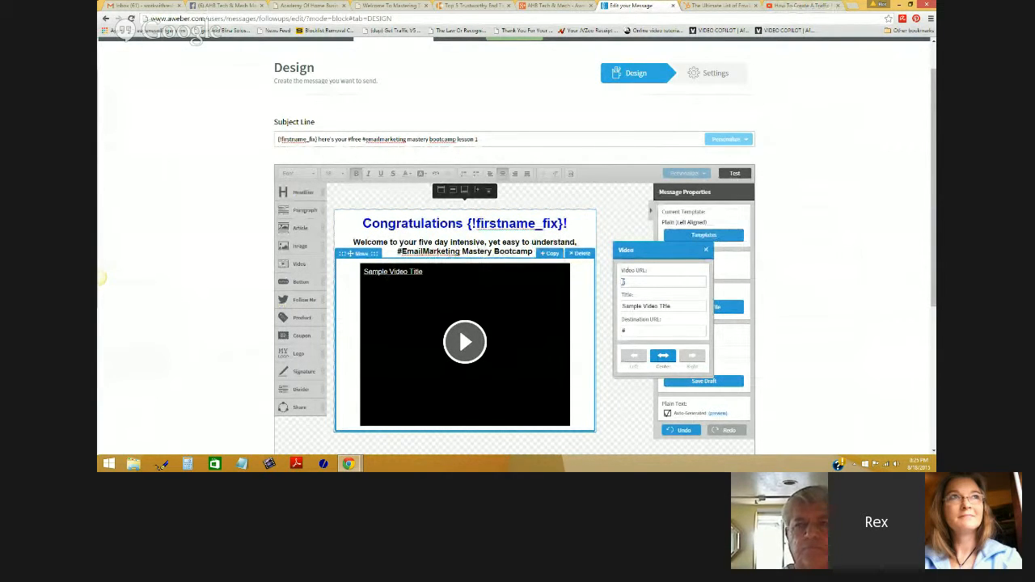
click(800, 6)
right_click(304, 18)
click(311, 46)
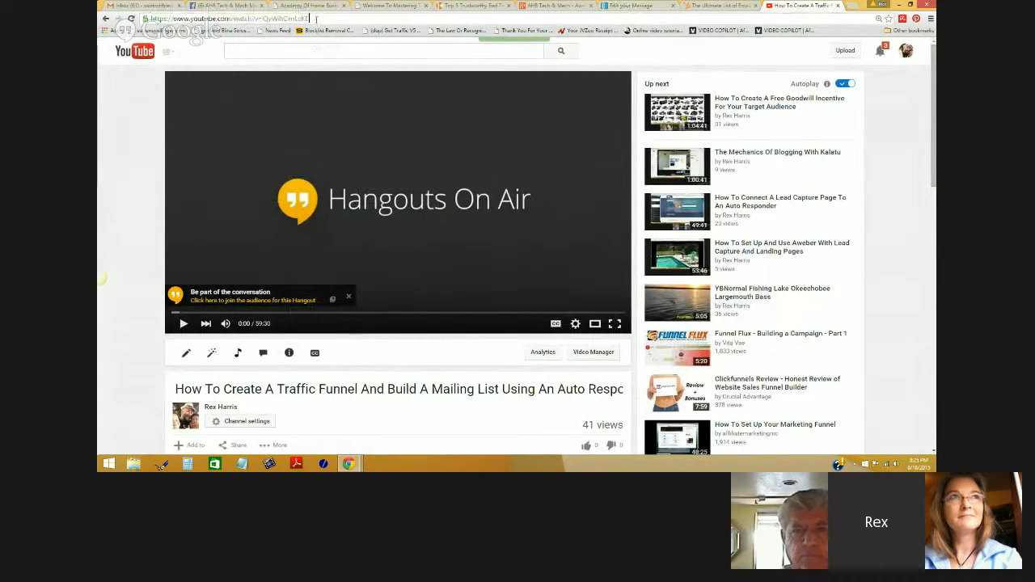
right_click(165, 17)
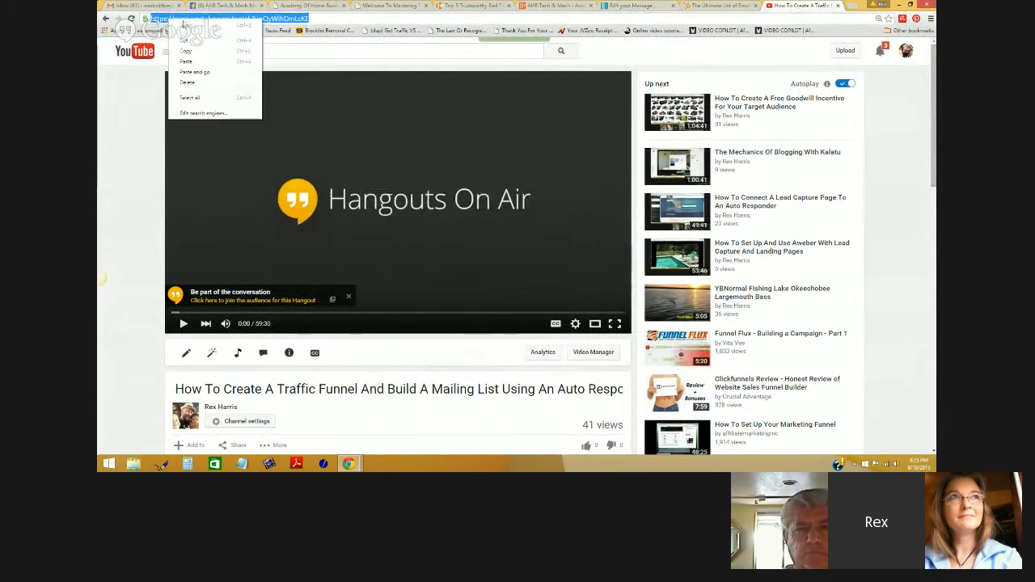
click(312, 18)
drag(298, 18, 149, 19)
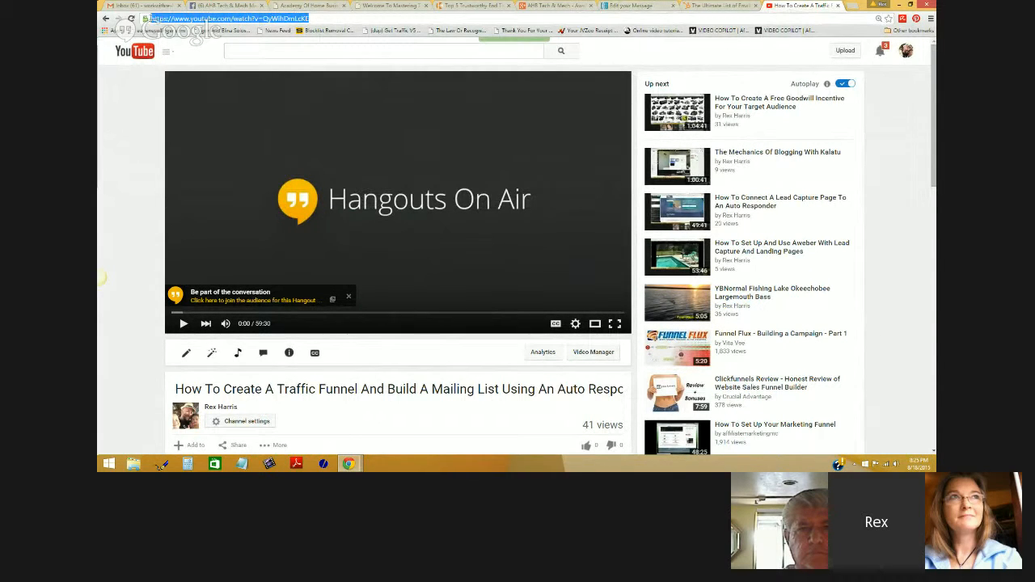
right_click(159, 18)
click(179, 47)
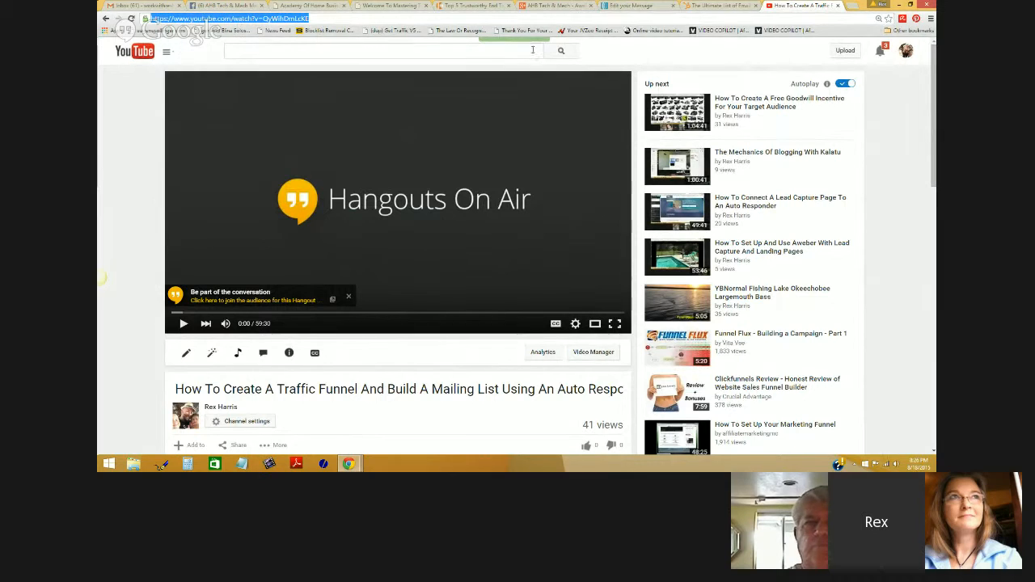
click(631, 5)
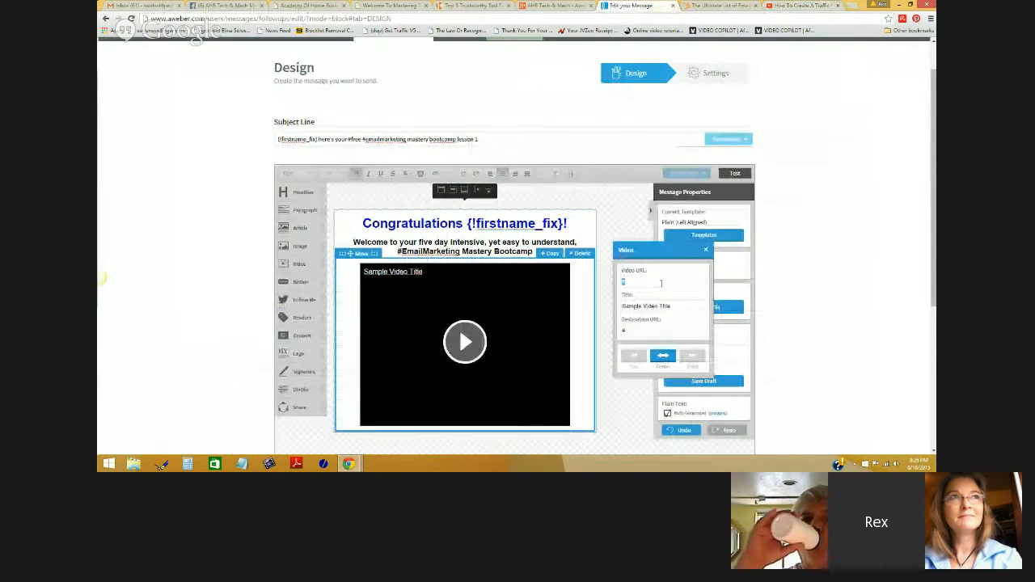
- Paste the video address into the Video URL field, then add a Follow Me block below
right_click(633, 280)
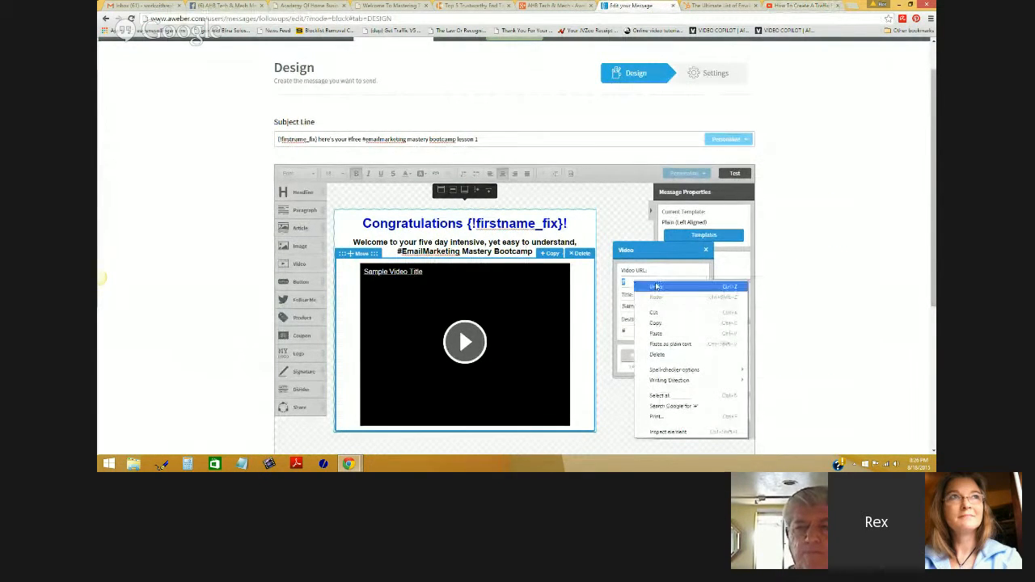
click(653, 330)
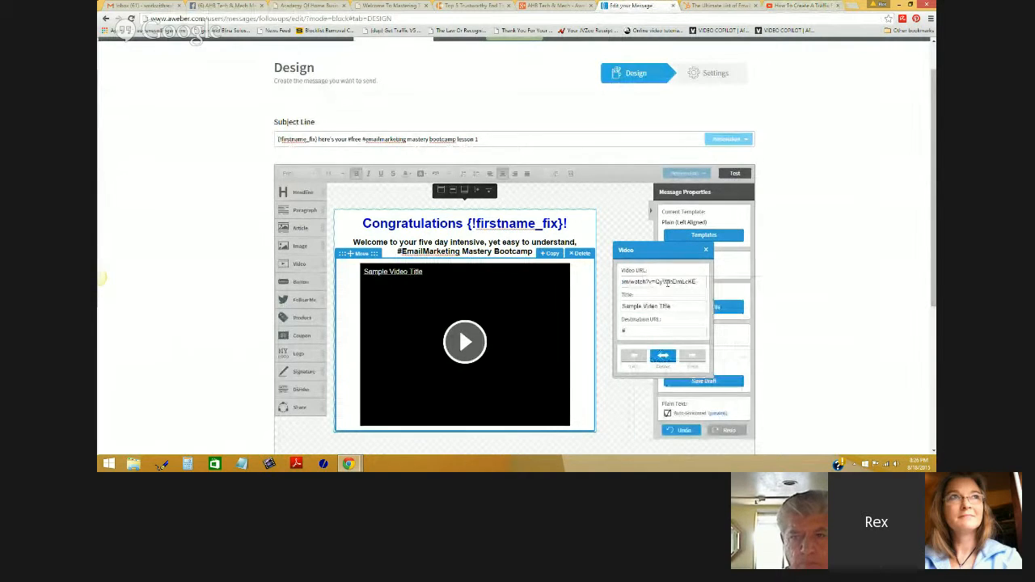
click(796, 291)
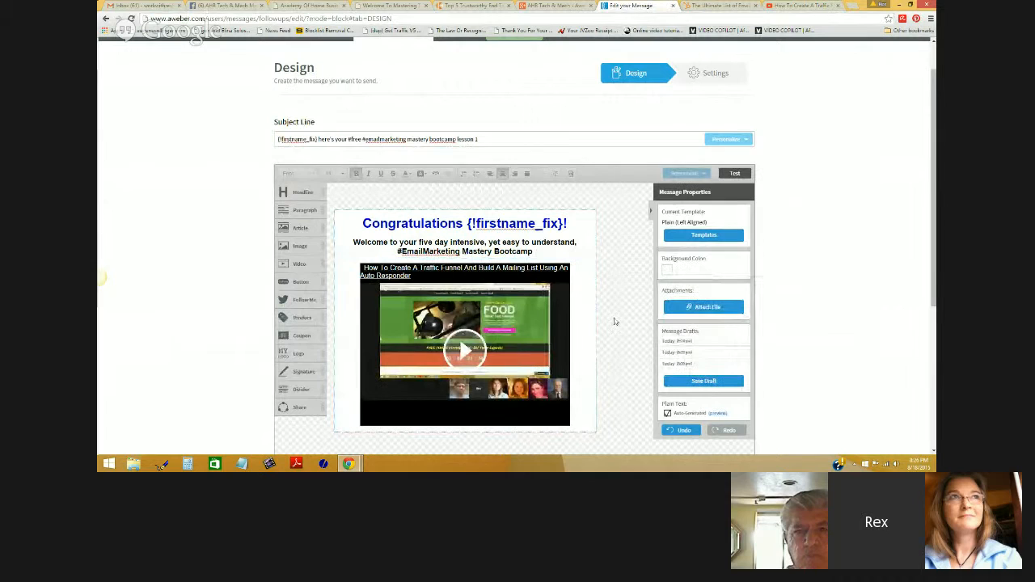
scroll(806, 282, down, 1)
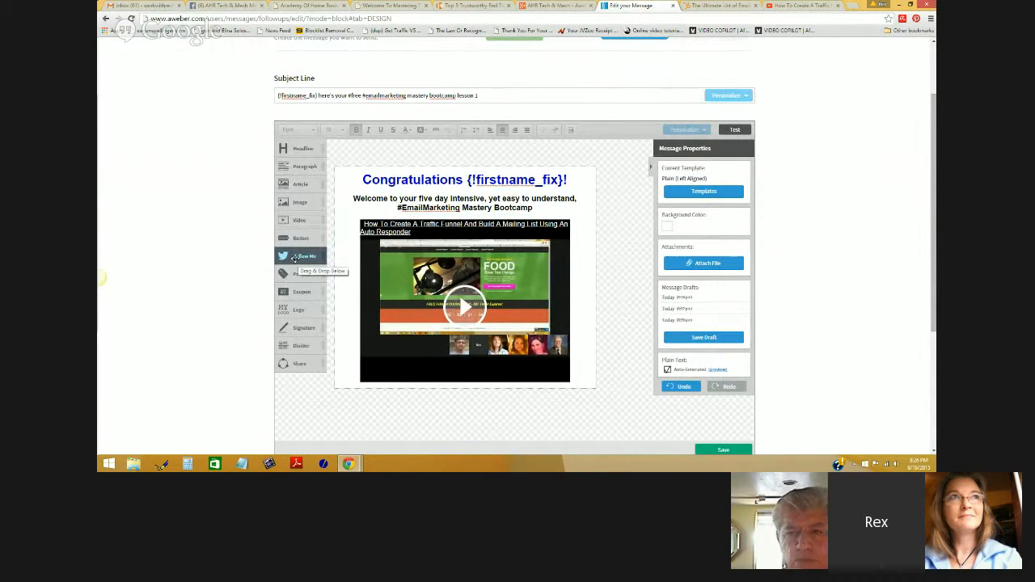
drag(295, 256, 442, 411)
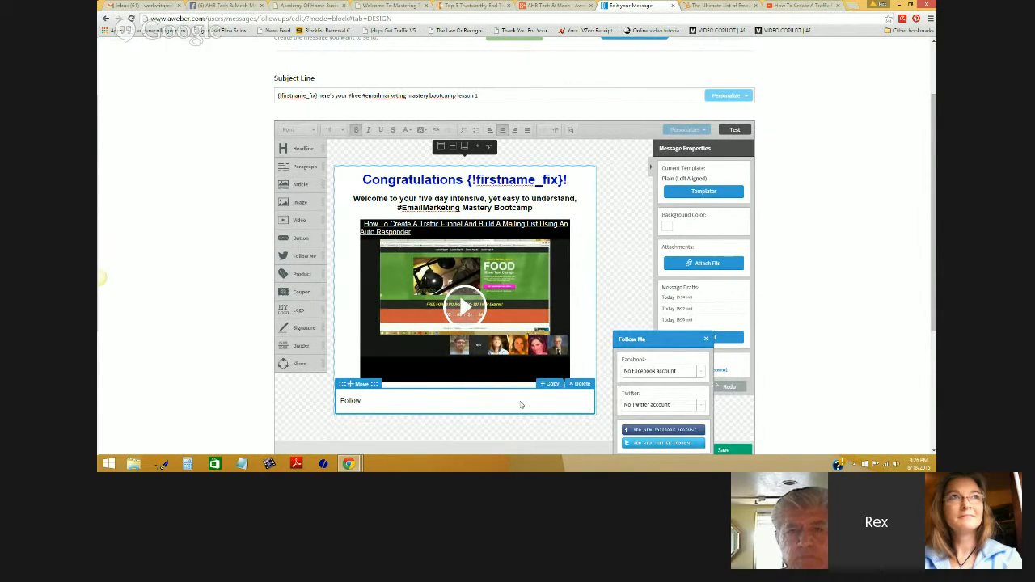
- Leave Facebook unset, choose the Twitter account for the Follow Me button, and connect Twitter
click(700, 372)
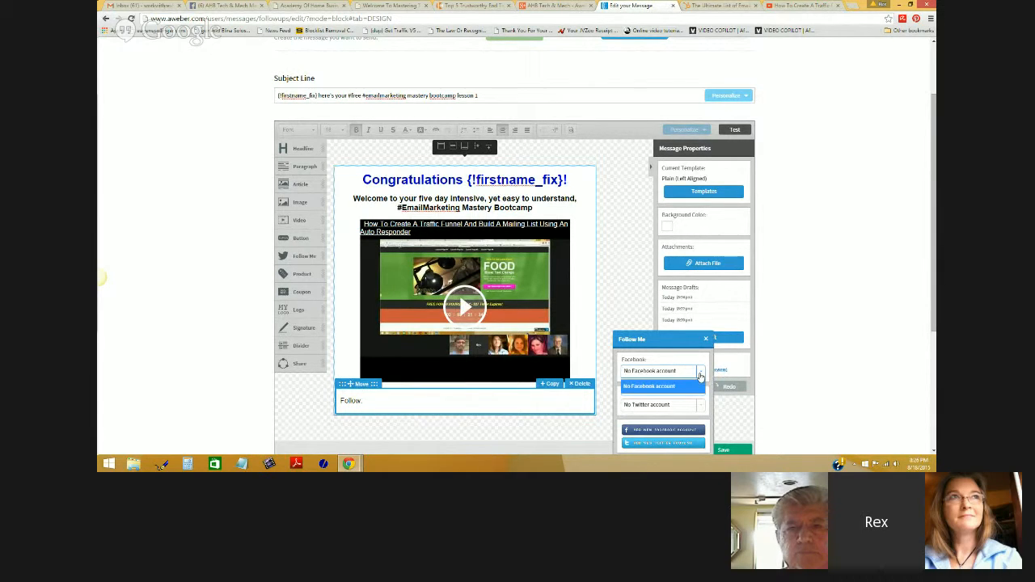
click(700, 373)
click(700, 405)
click(659, 434)
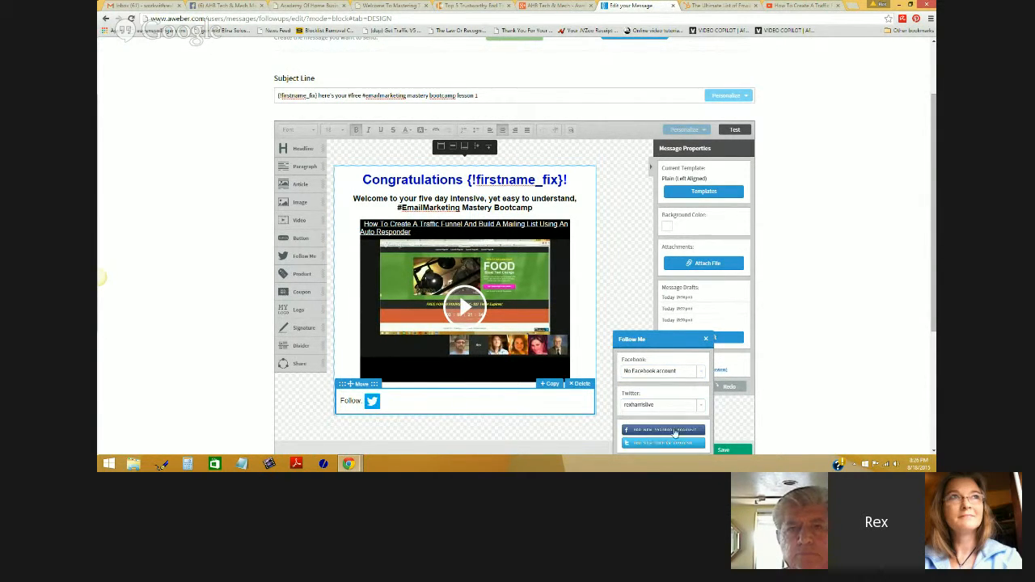
scroll(835, 351, down, 1)
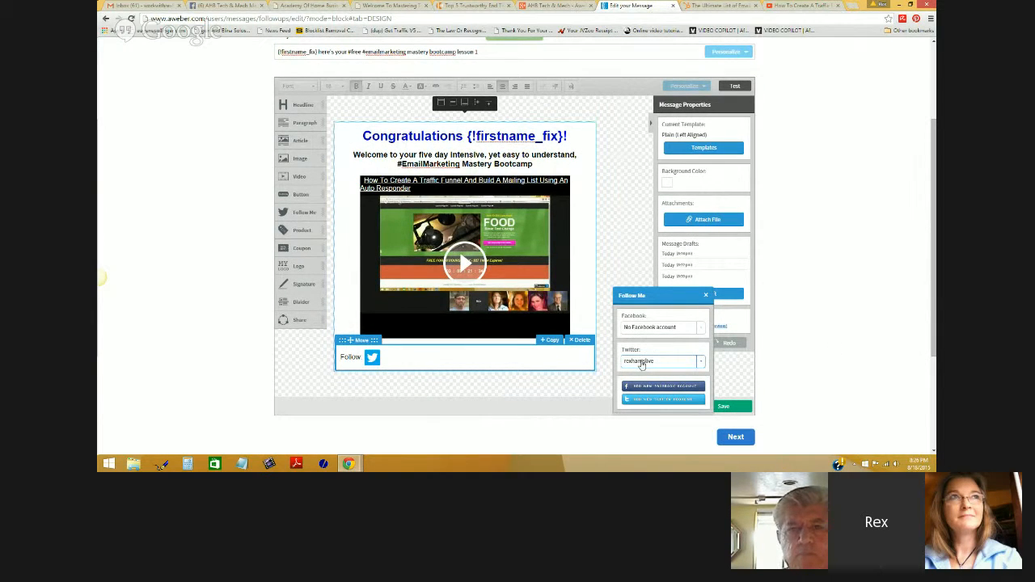
click(649, 403)
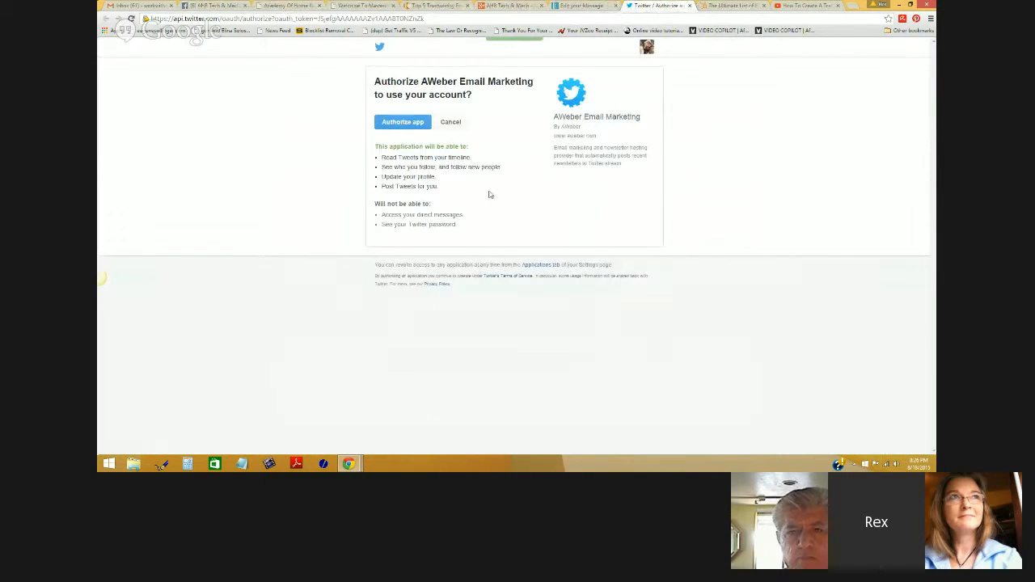
- Authorize the AWeber app on Twitter and close the Follow Me settings in the editor
click(397, 121)
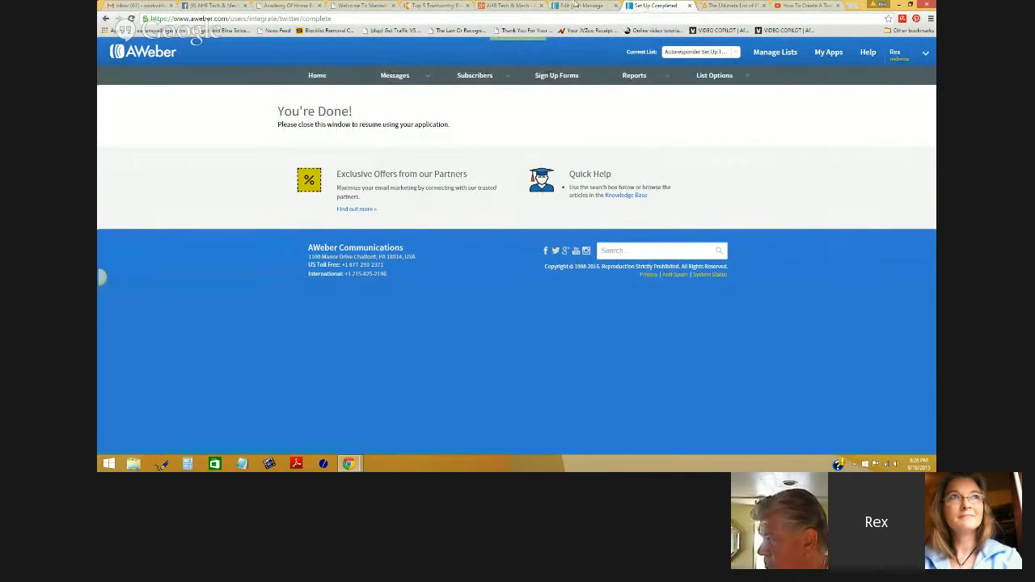
click(564, 6)
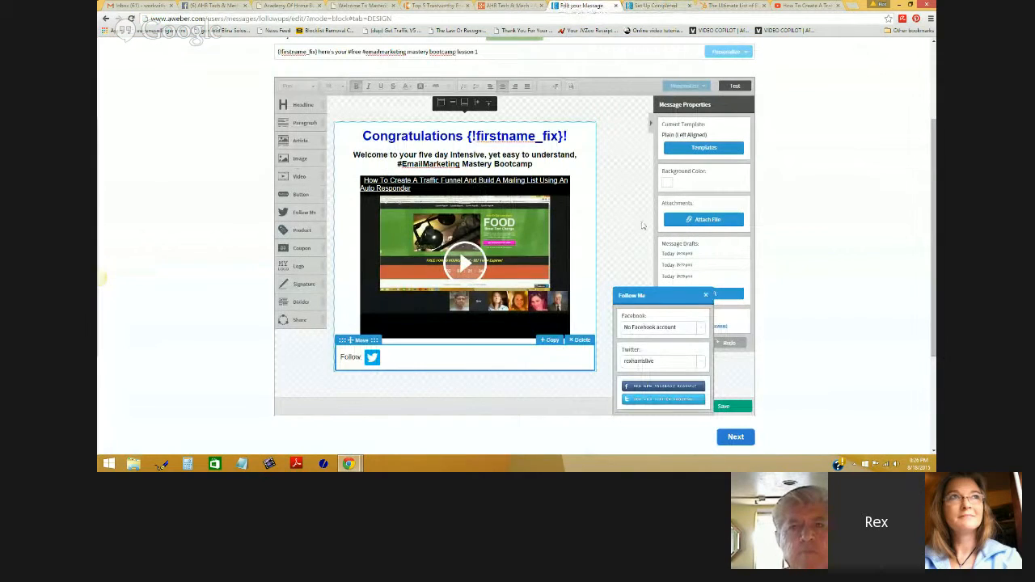
click(812, 301)
mouse_move(370, 364)
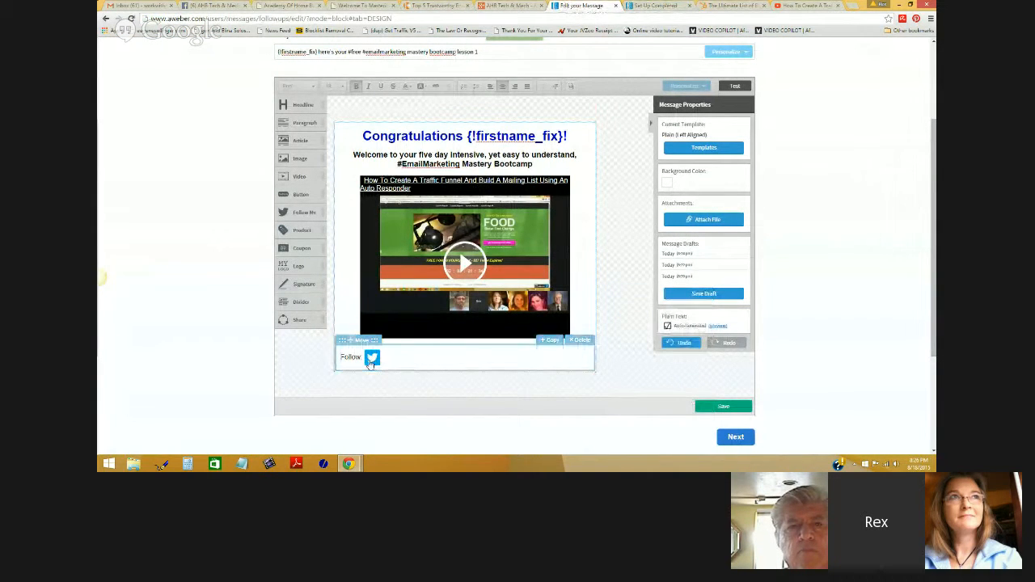
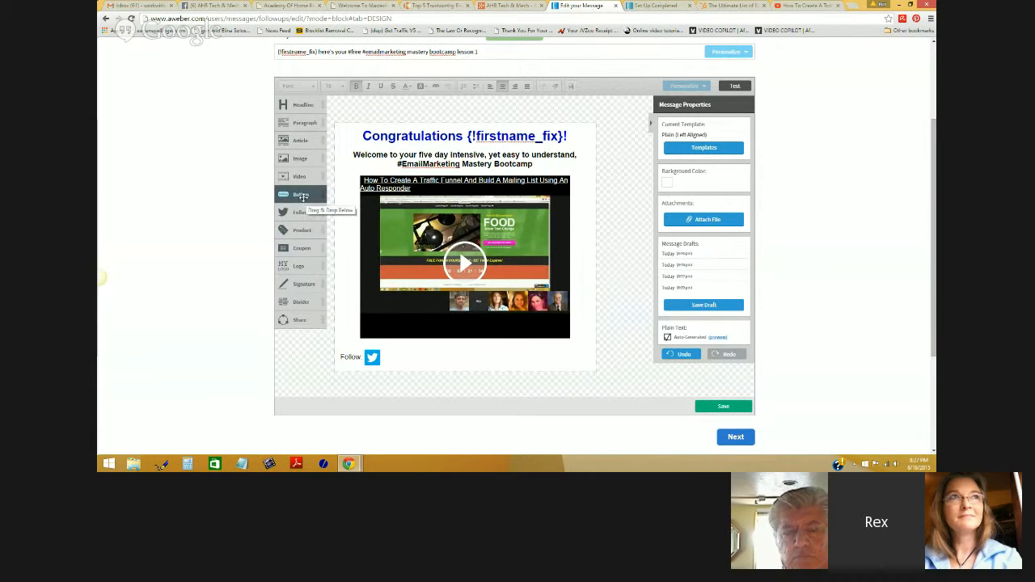
- Add a trial Article block below the Follow row, then delete it
drag(300, 141, 453, 382)
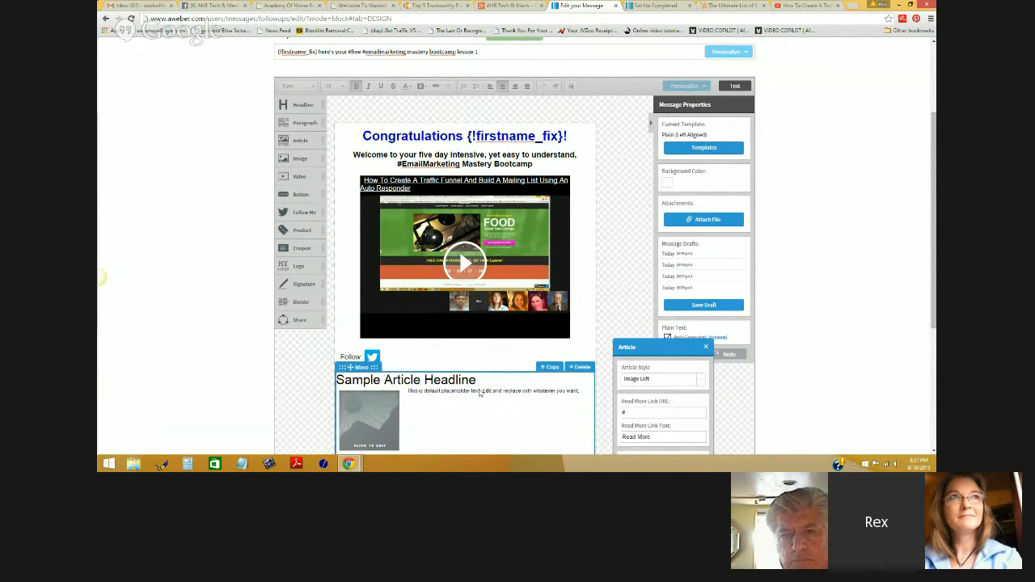
scroll(480, 393, down, 2)
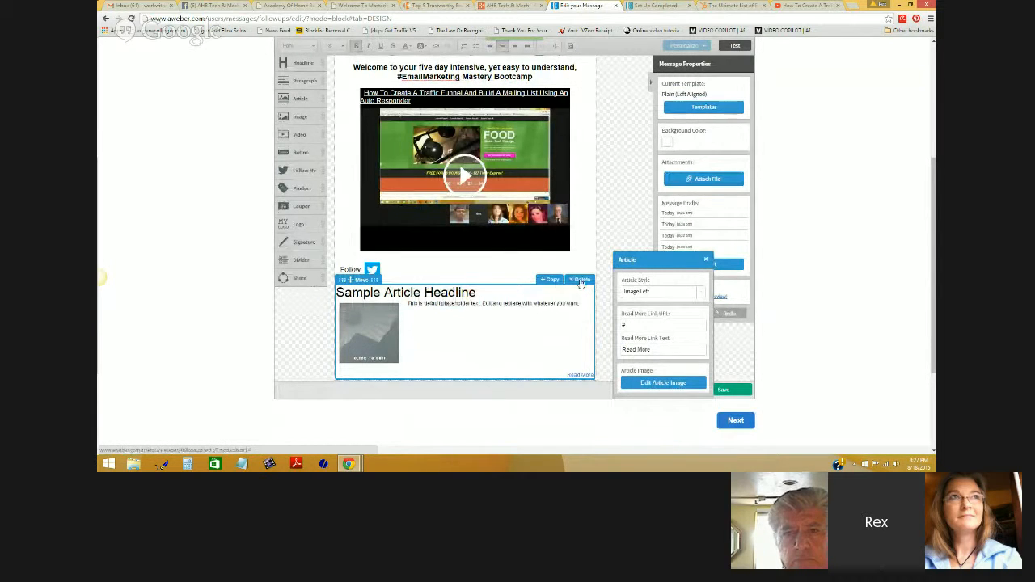
click(580, 279)
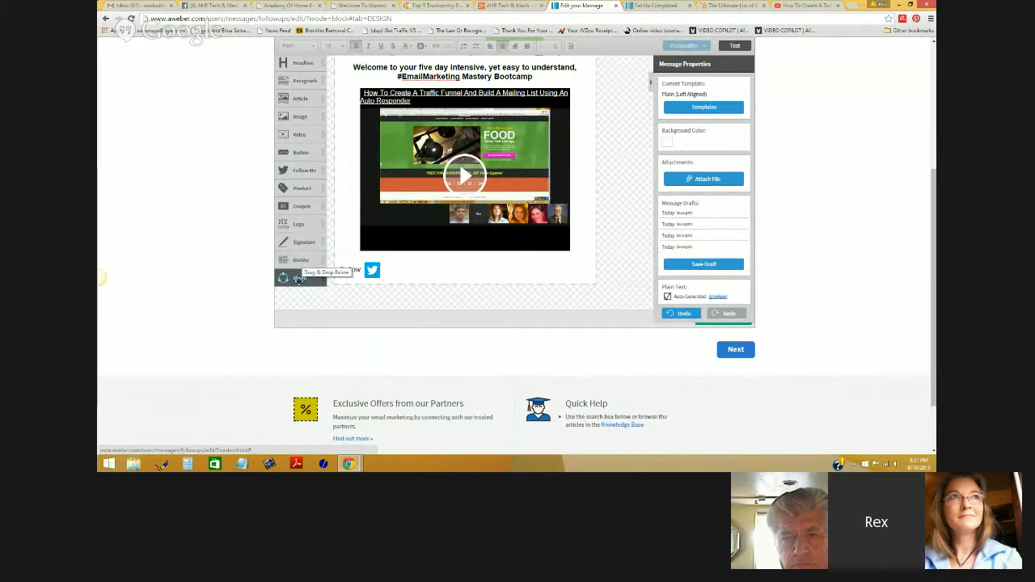
- Add a Share links row, delete the Follow row, and add a divider below Share
drag(298, 279, 442, 301)
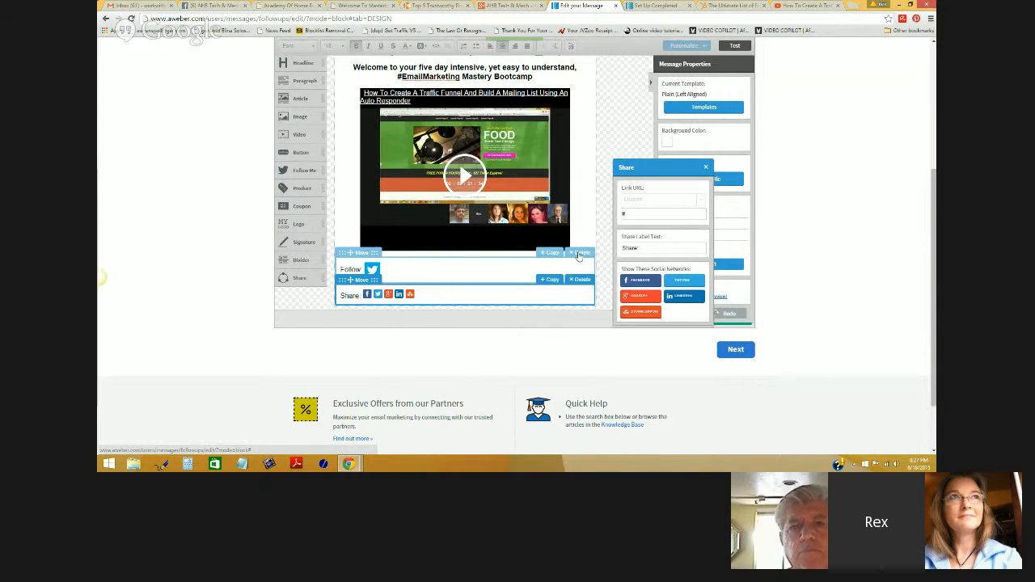
click(579, 254)
click(577, 254)
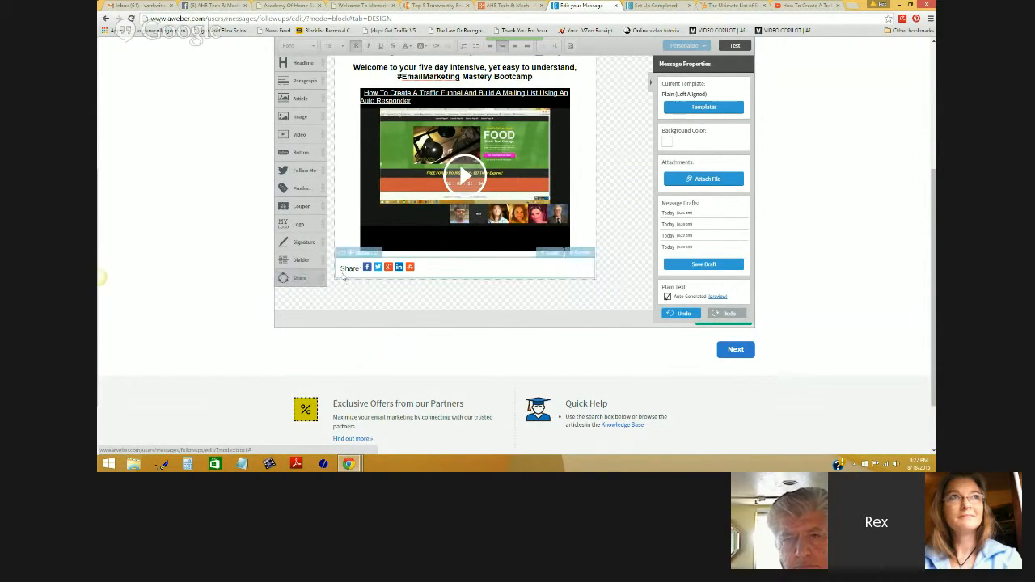
drag(301, 259, 414, 302)
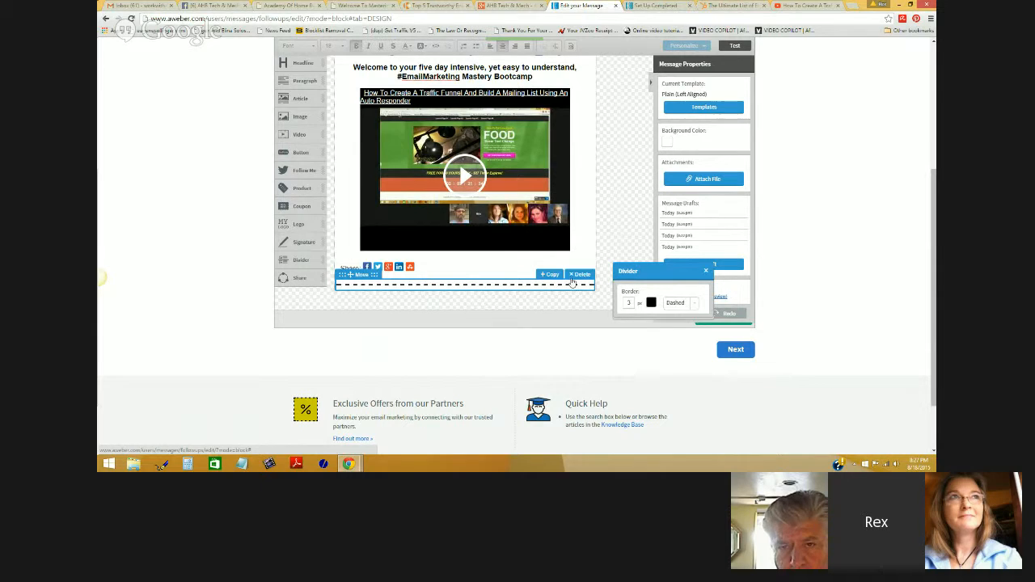
click(683, 303)
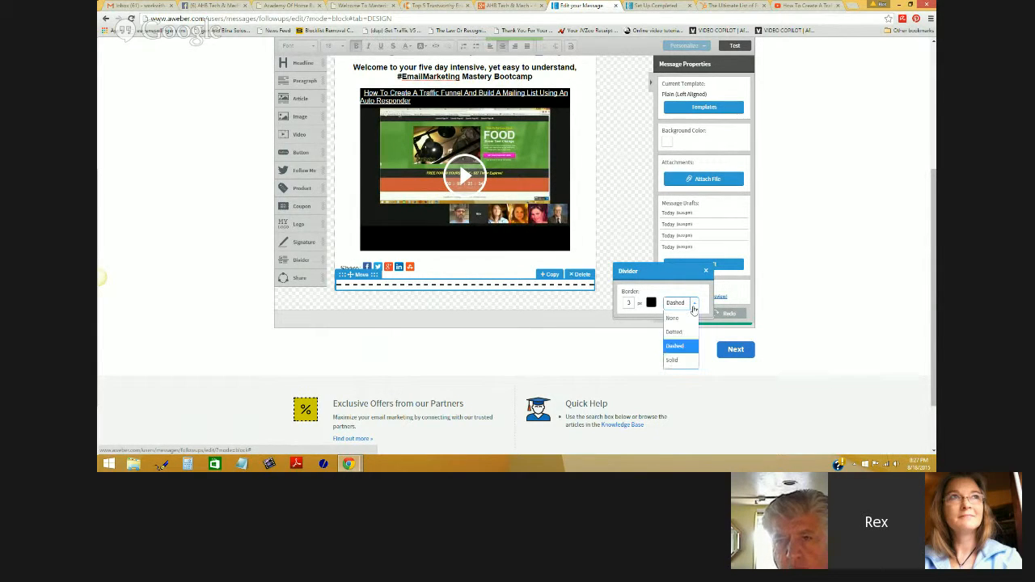
click(673, 359)
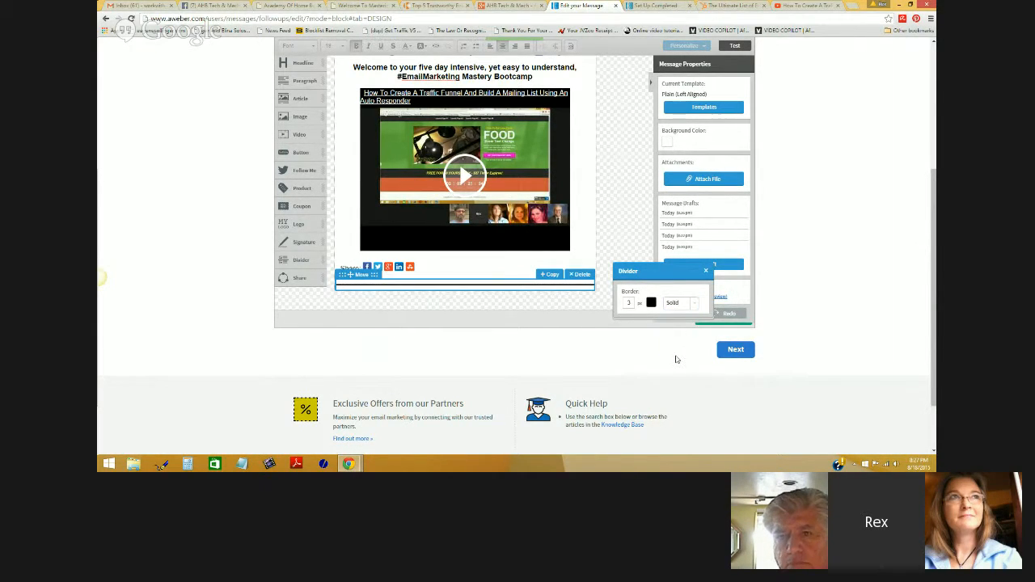
click(689, 302)
click(688, 331)
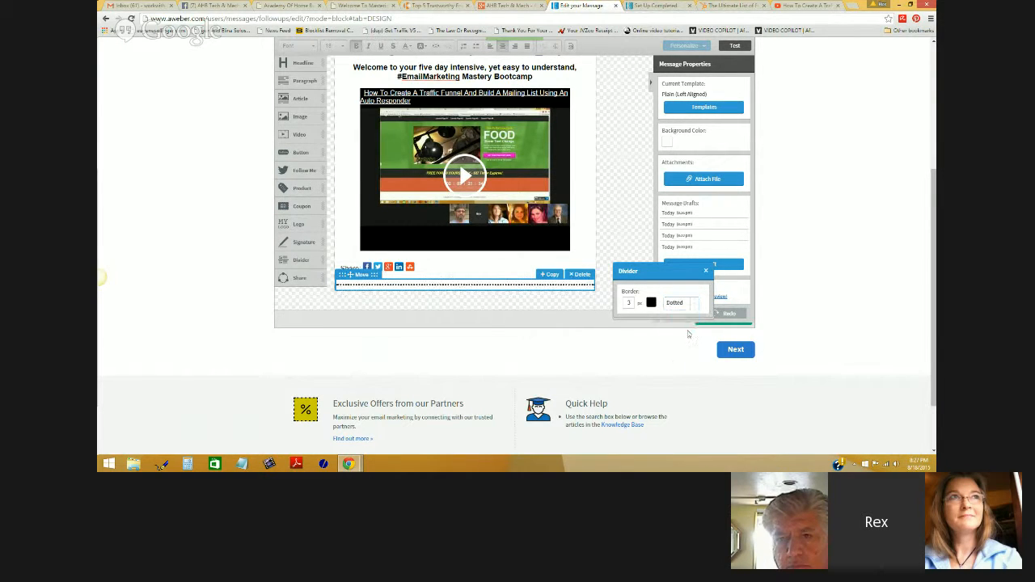
click(691, 302)
click(671, 345)
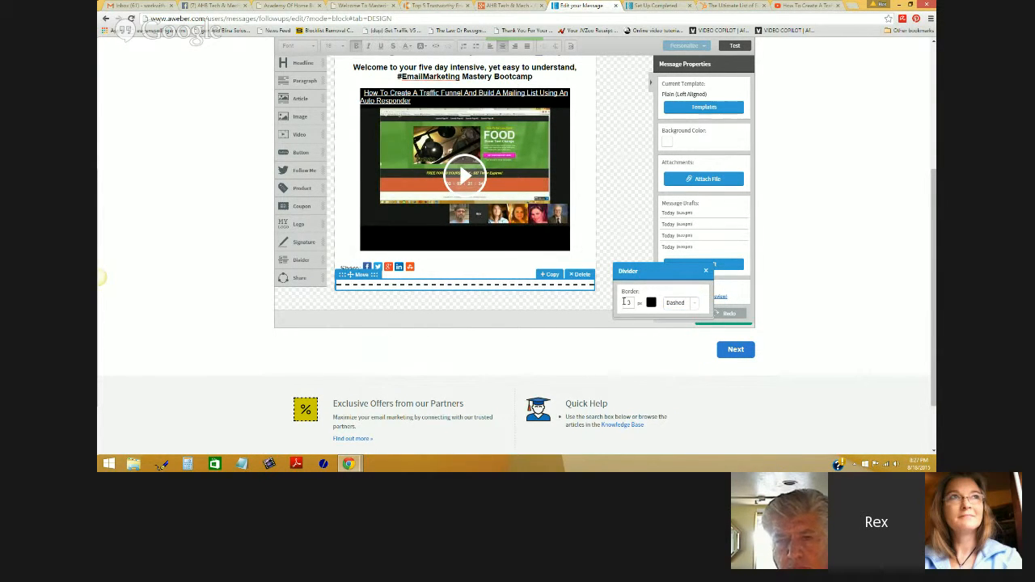
text(1)
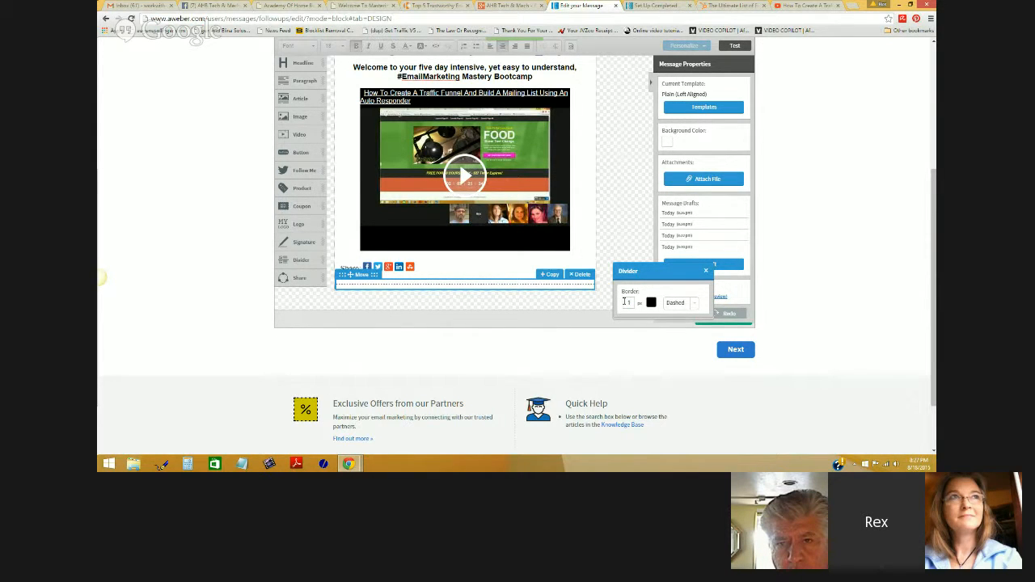
text(0)
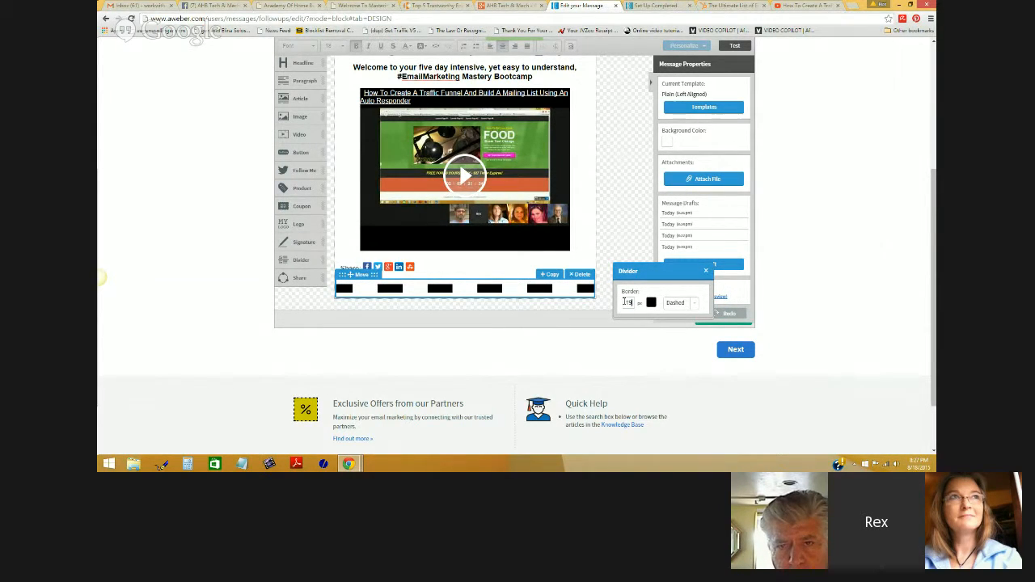
click(705, 272)
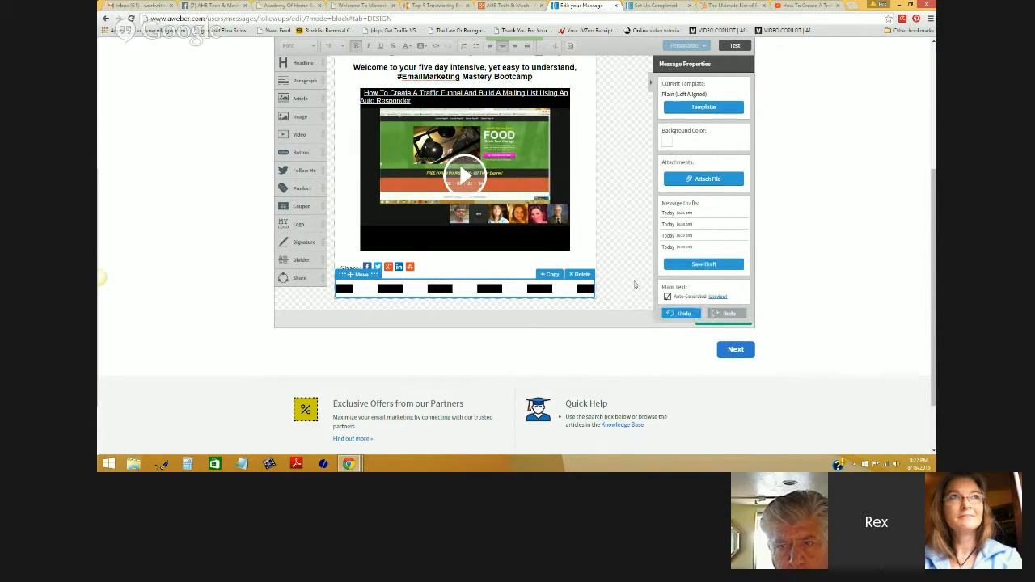
click(589, 275)
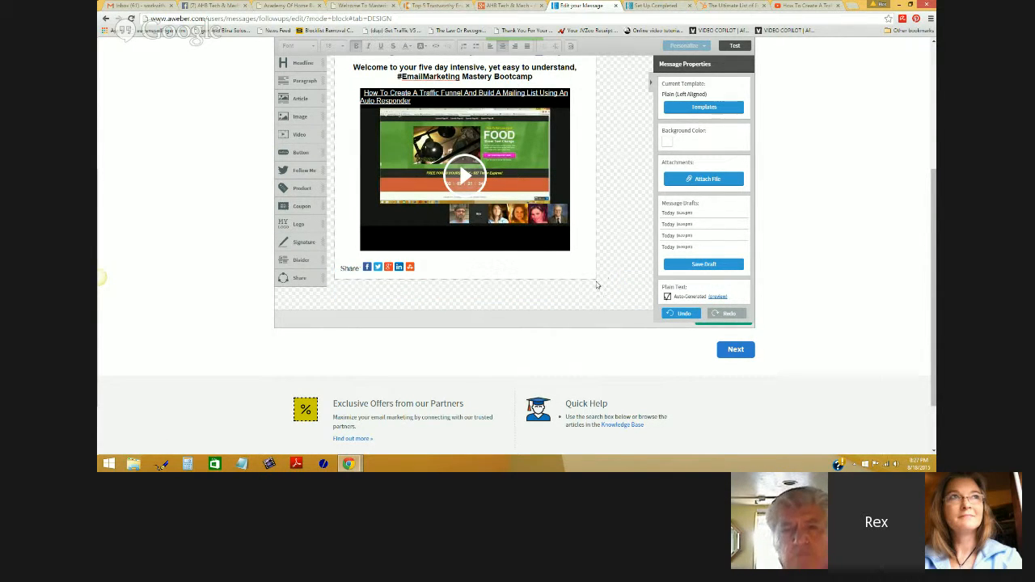
scroll(596, 284, up, 1)
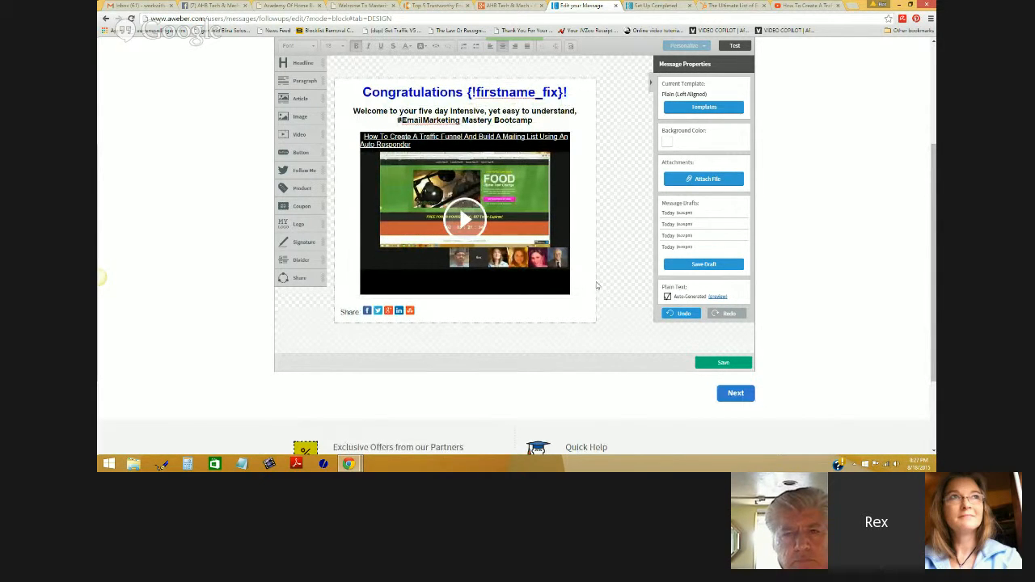
- Add a Signature block of contact details and position it between the video and Share row
mouse_move(304, 241)
mouse_down()
mouse_move(400, 325)
mouse_move(398, 349)
mouse_up()
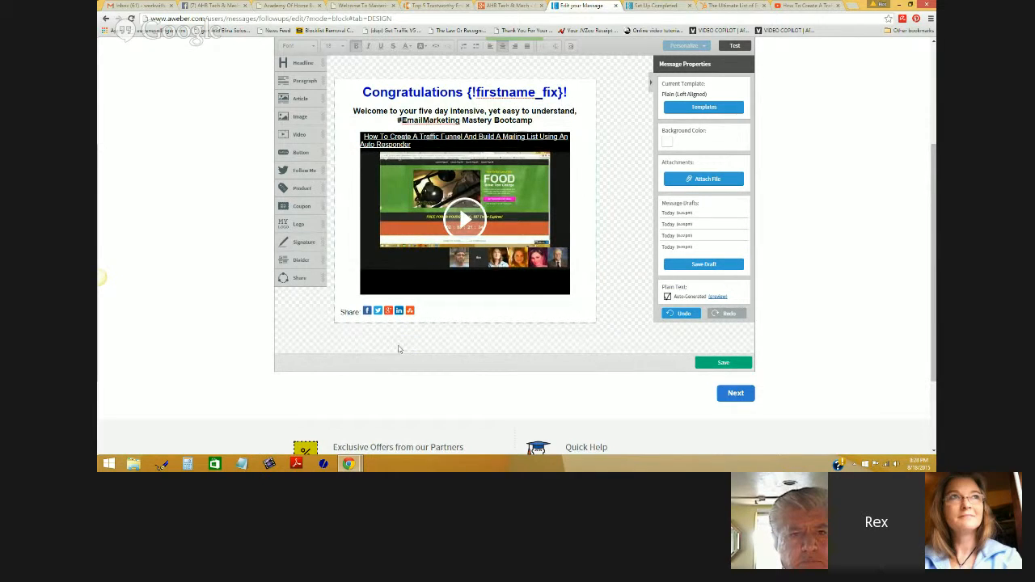
mouse_move(303, 242)
mouse_down()
mouse_move(394, 322)
mouse_move(398, 346)
mouse_up()
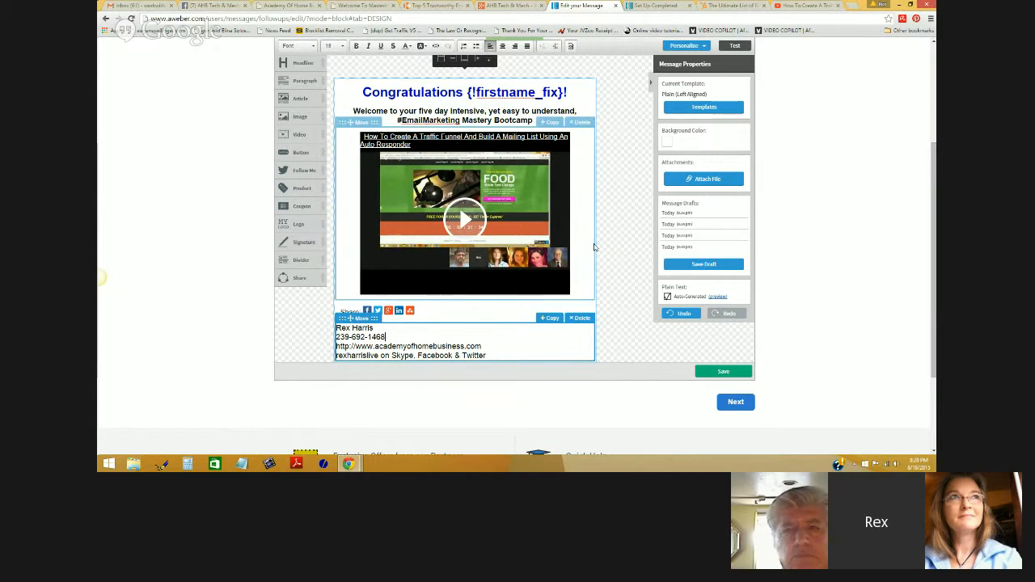
mouse_move(353, 318)
mouse_down()
mouse_move(354, 241)
mouse_move(352, 296)
mouse_up()
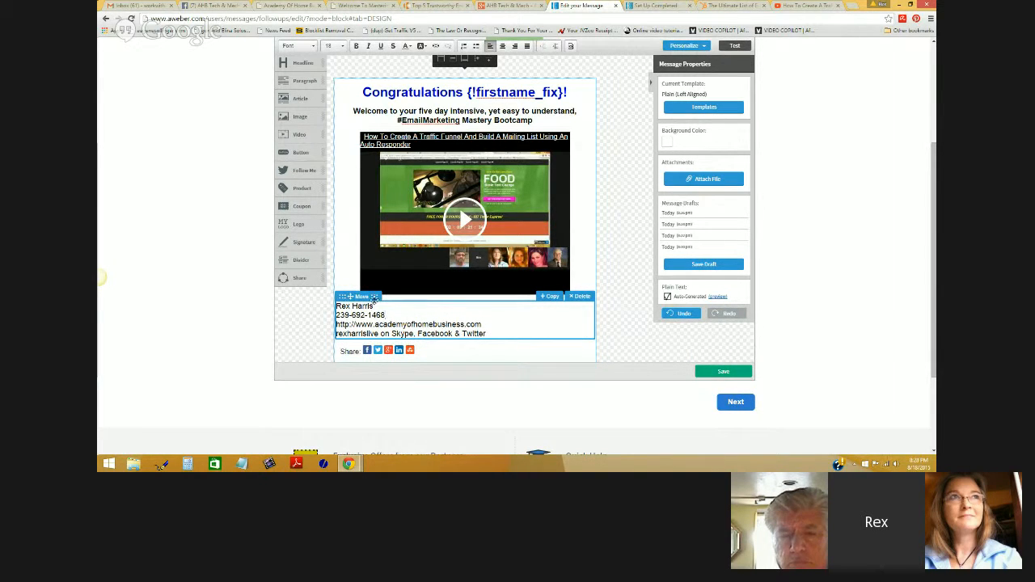
mouse_move(354, 296)
mouse_down()
mouse_move(354, 346)
mouse_move(356, 296)
mouse_up()
click(620, 251)
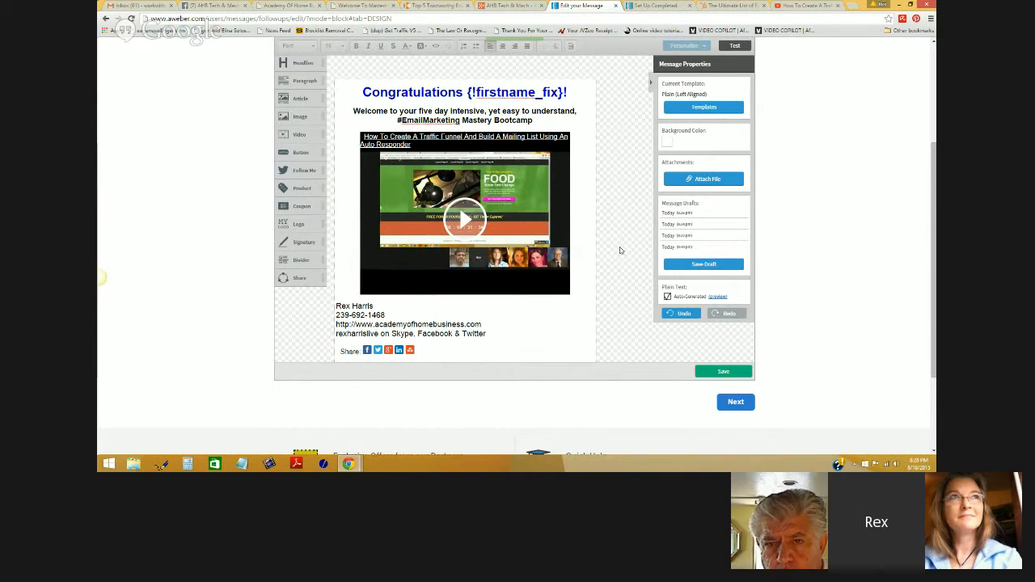
scroll(620, 251, up, 1)
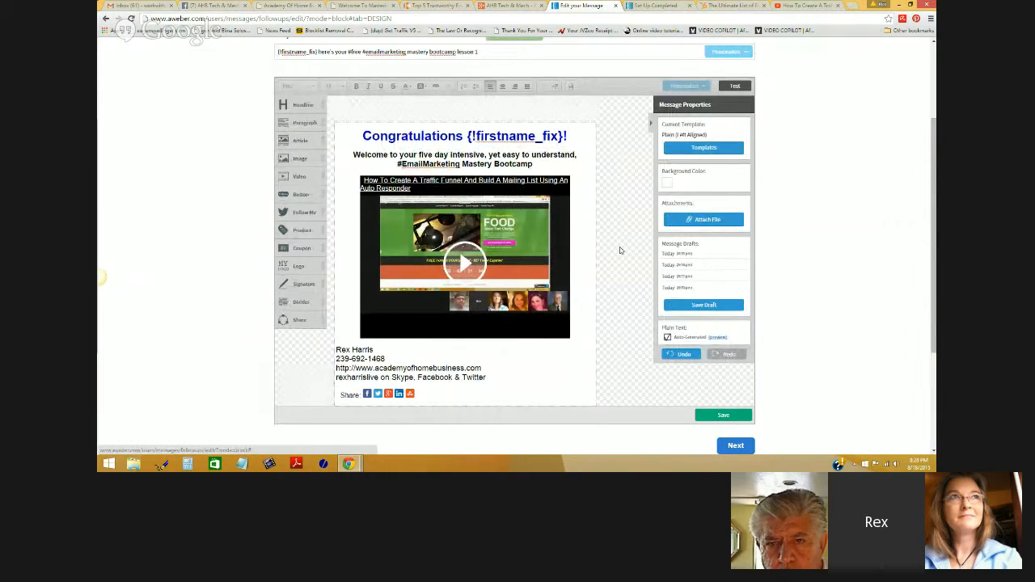
scroll(620, 250, down, 1)
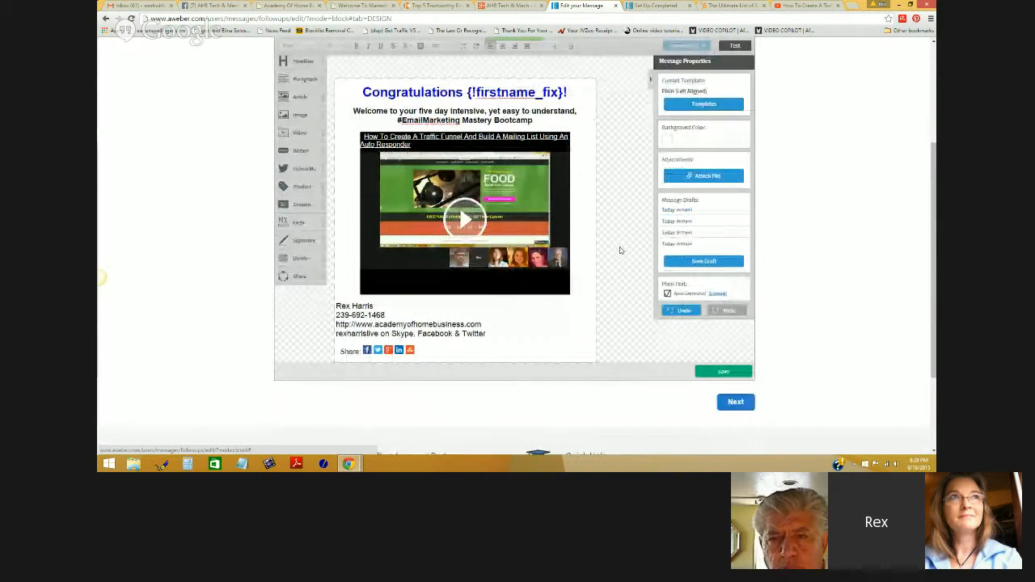
- Save the message and Save & Exit from Settings, then start a new follow-up message
click(724, 369)
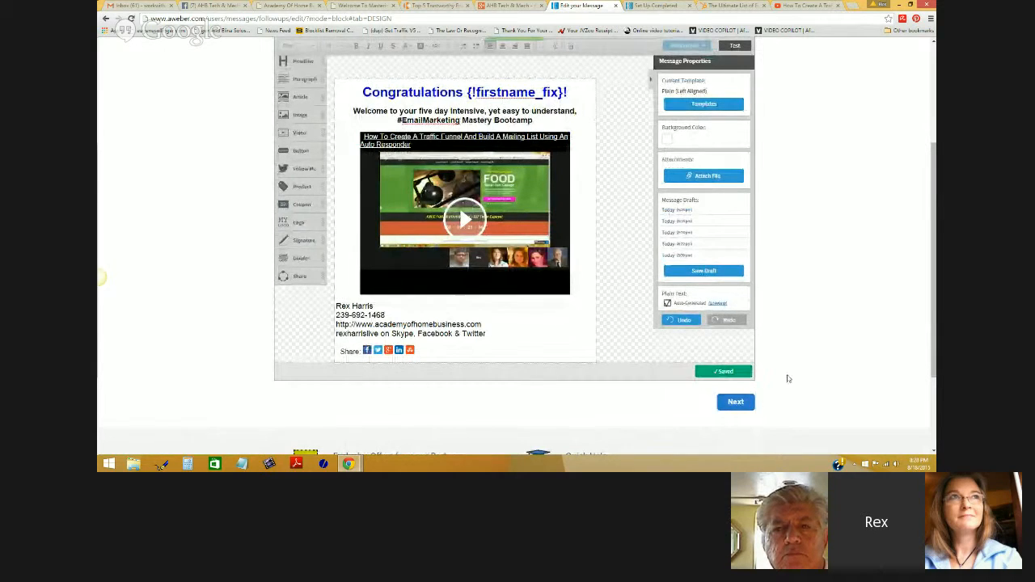
click(737, 403)
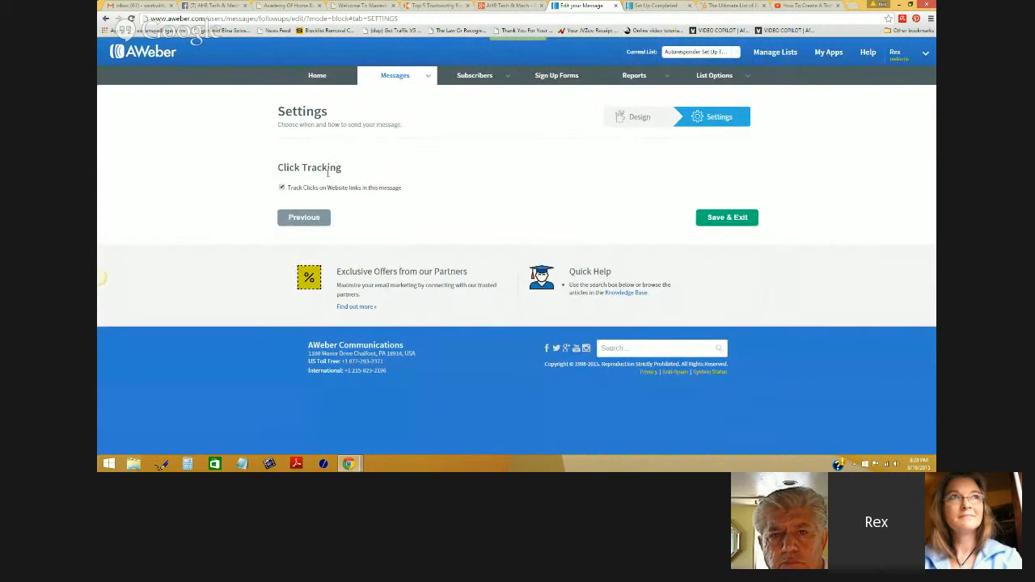
click(727, 217)
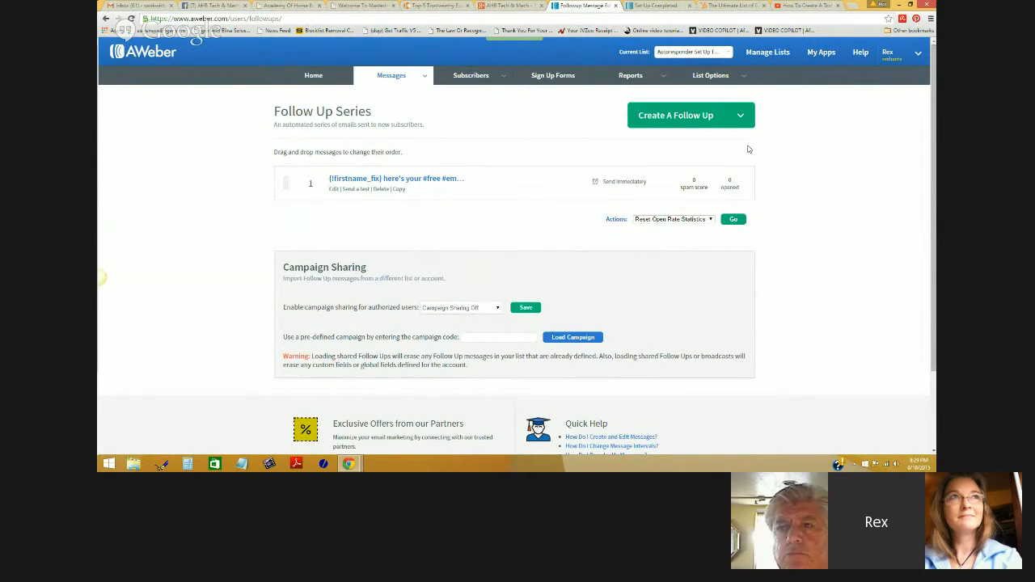
click(732, 119)
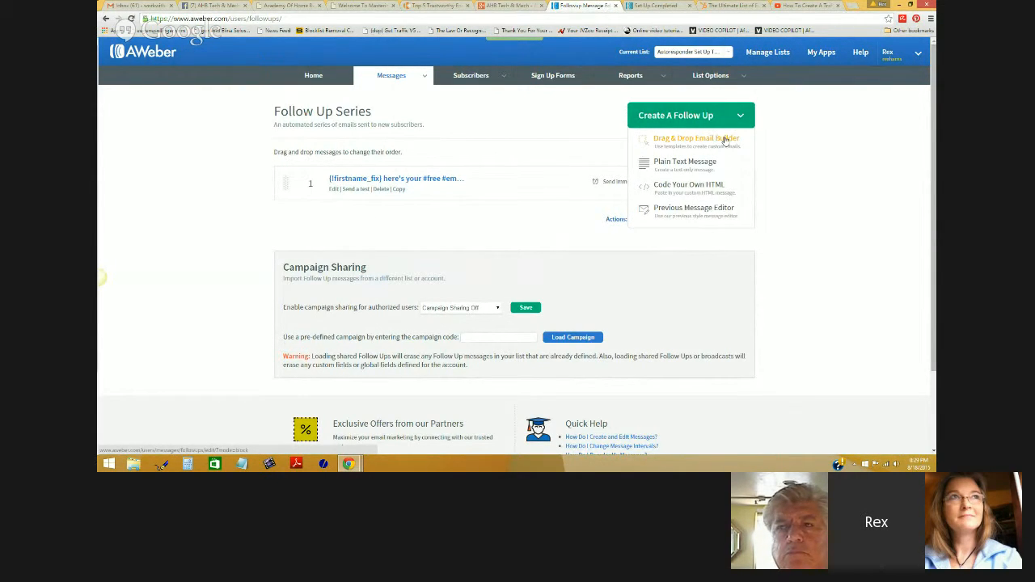
click(725, 141)
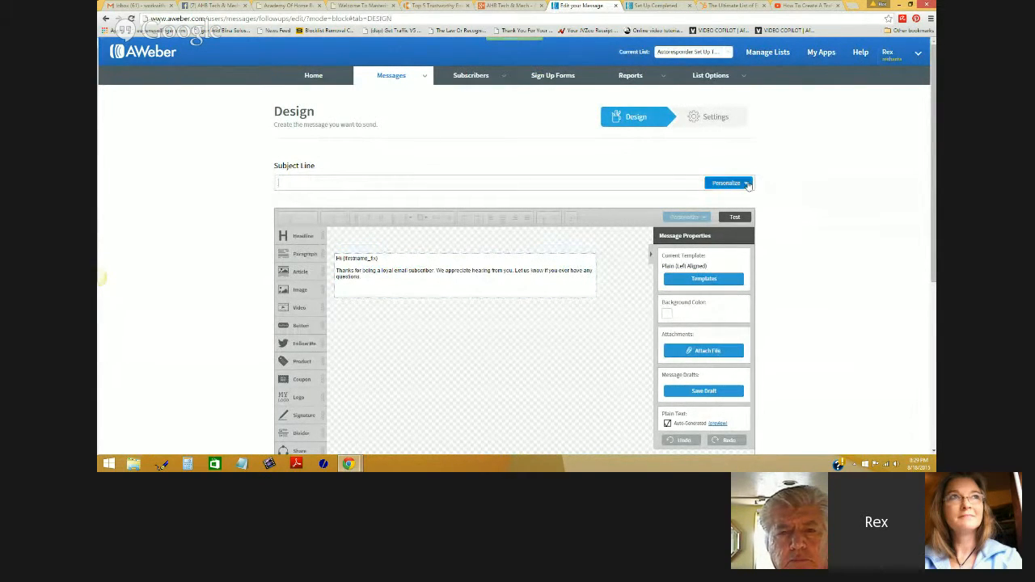
click(735, 184)
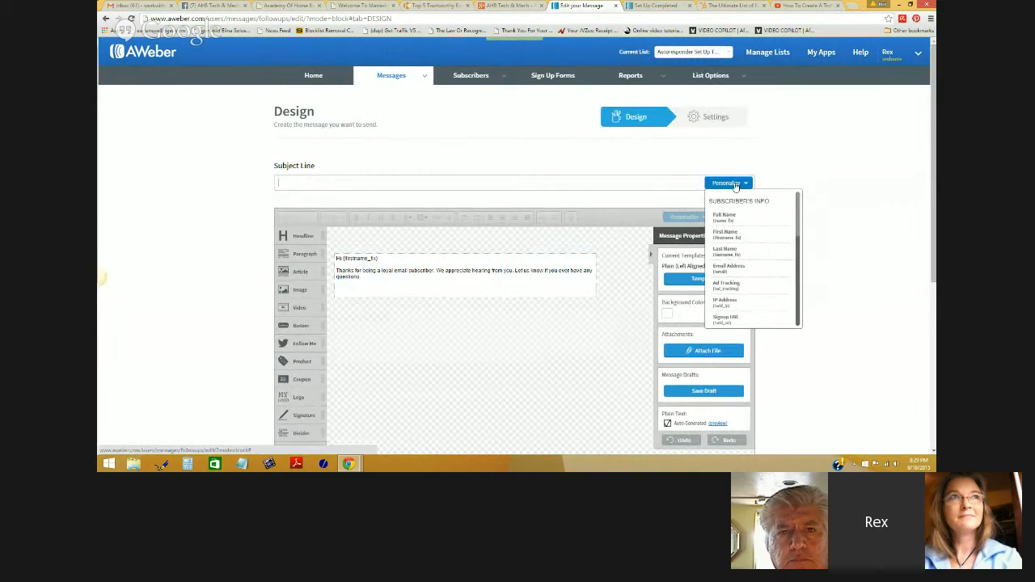
click(724, 234)
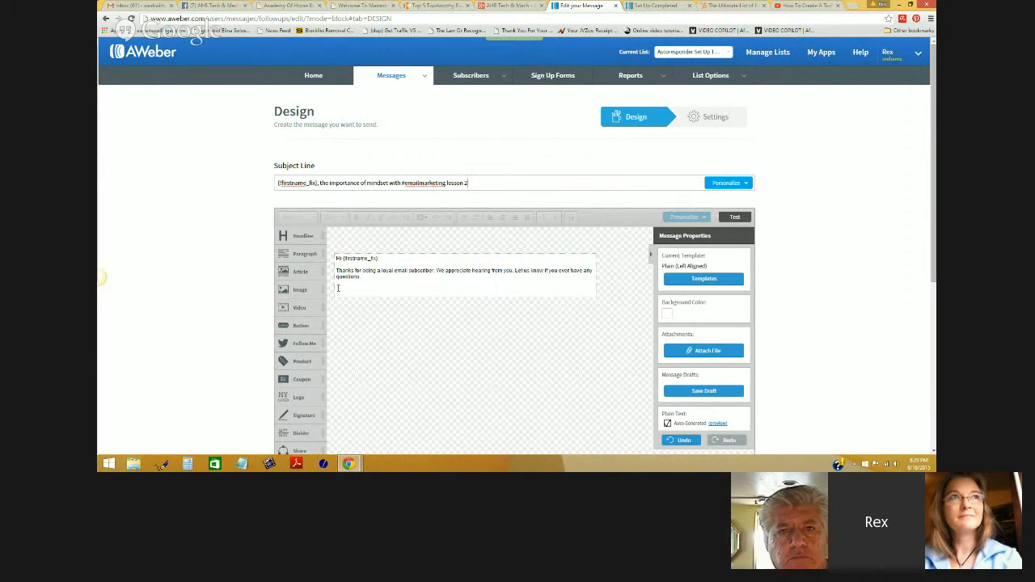
click(387, 284)
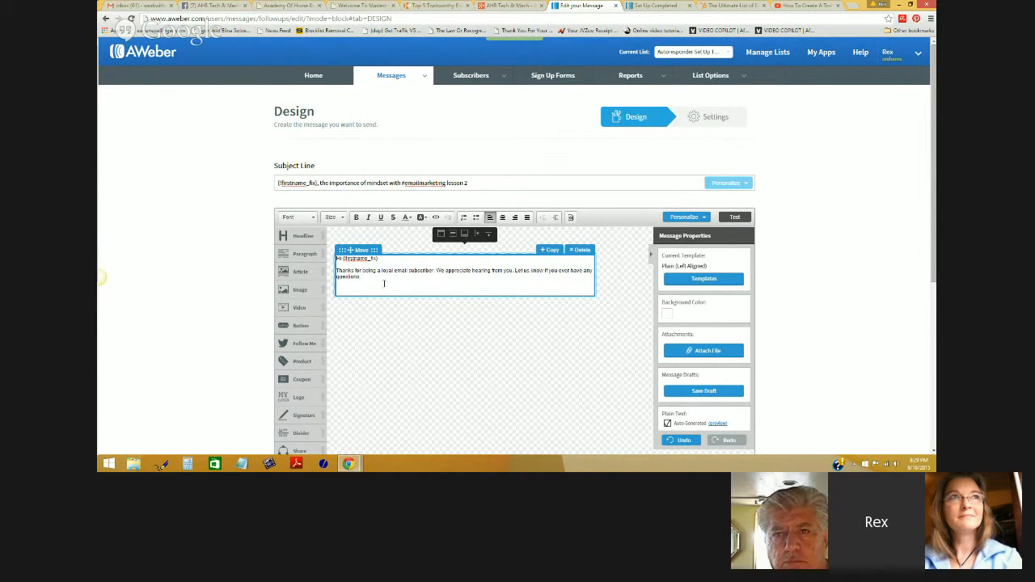
drag(379, 278, 336, 258)
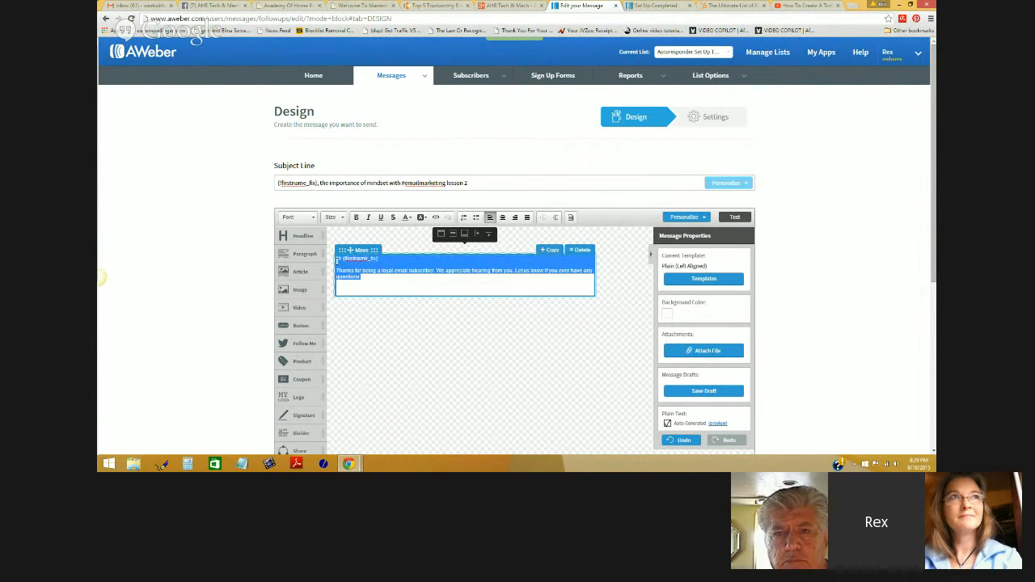
click(392, 285)
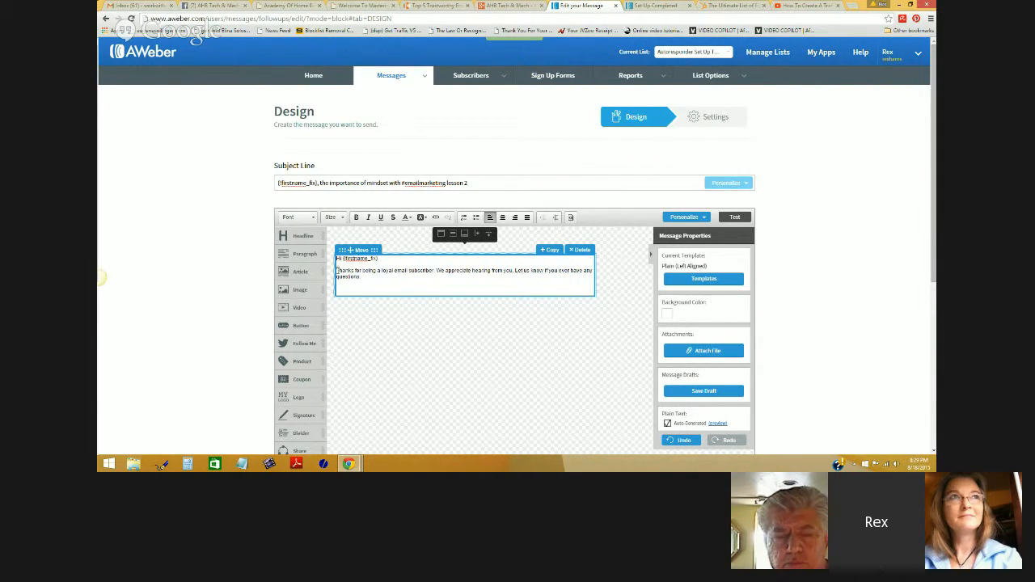
click(853, 6)
- Go to rexharris.net and open the blog post on list building tips for starters
text(www.rexham)
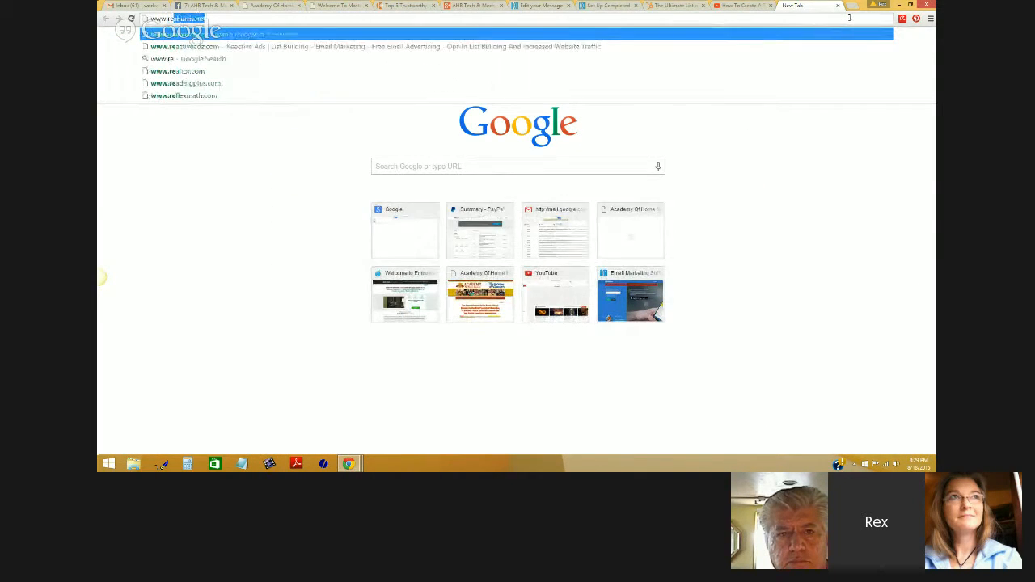
text(ris)
key(Return)
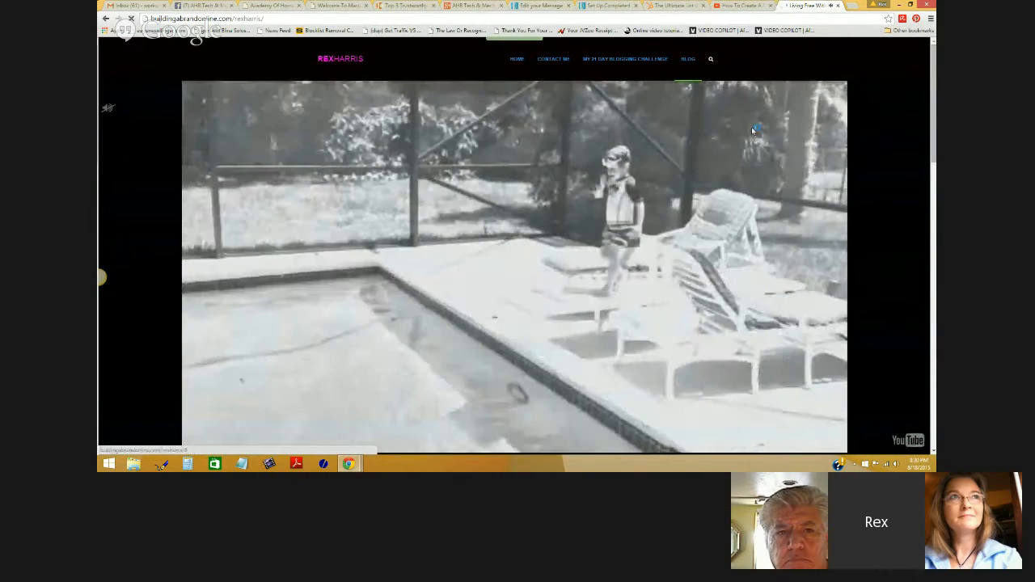
click(688, 59)
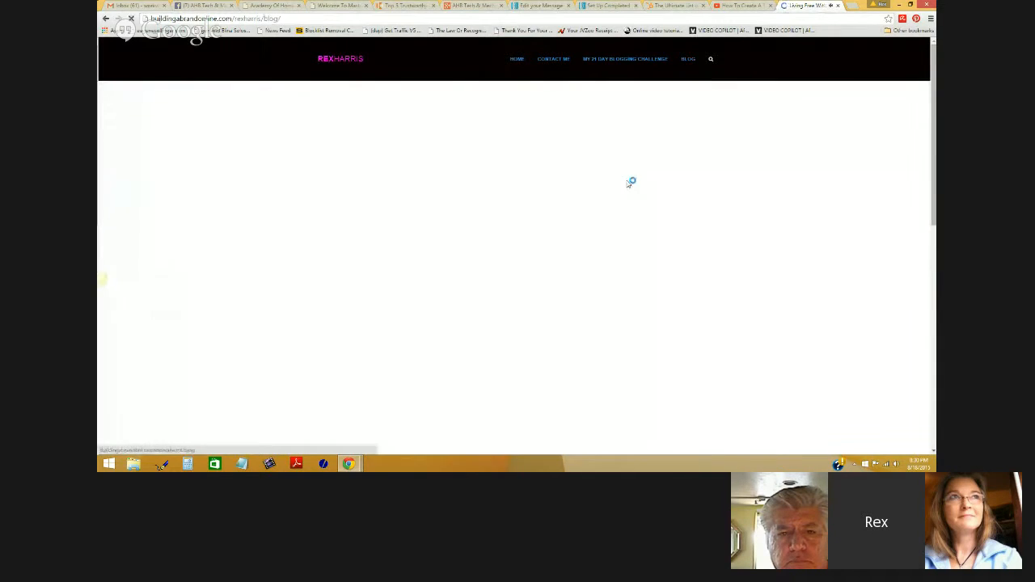
scroll(745, 224, down, 1)
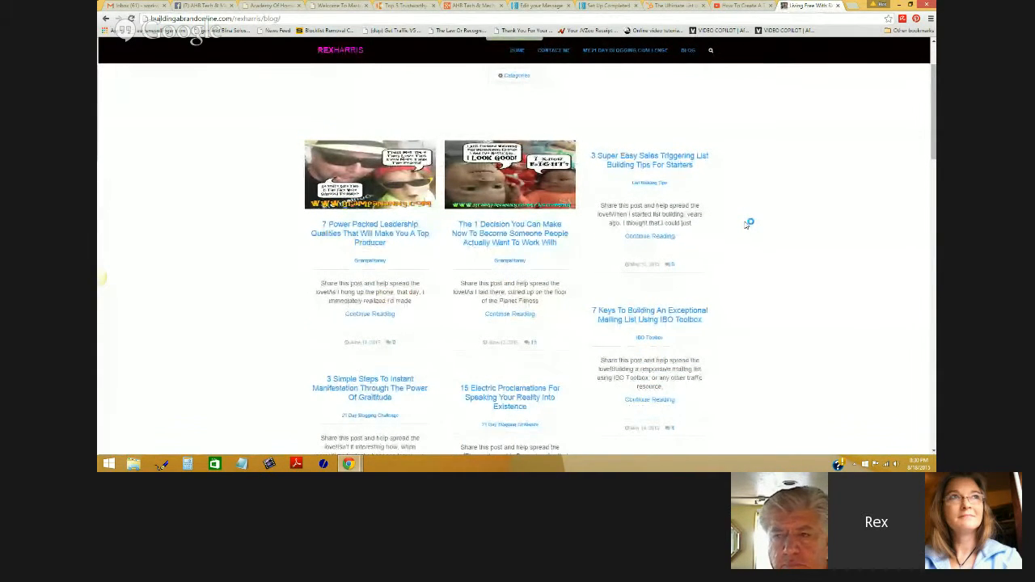
click(639, 159)
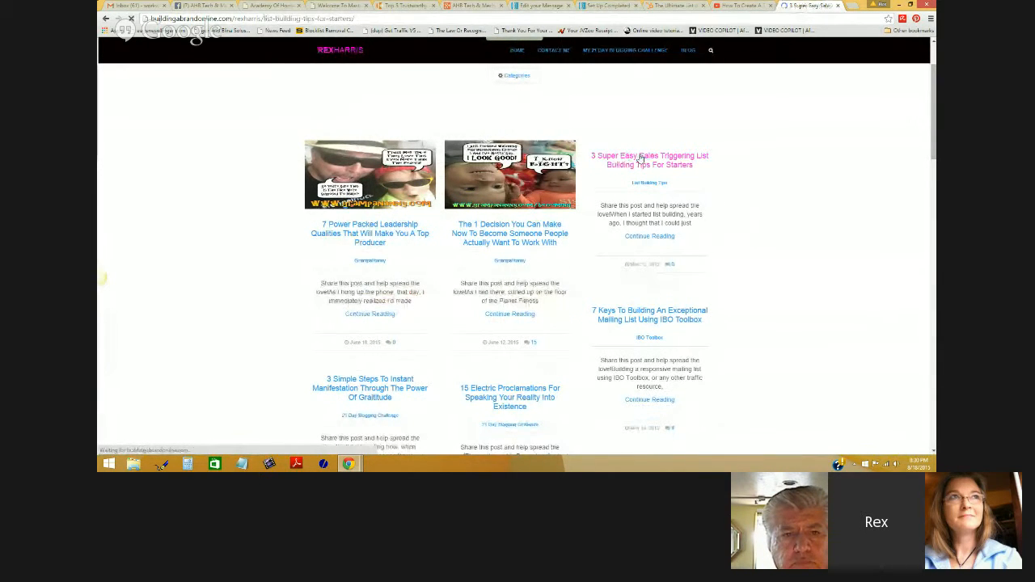
scroll(499, 264, down, 10)
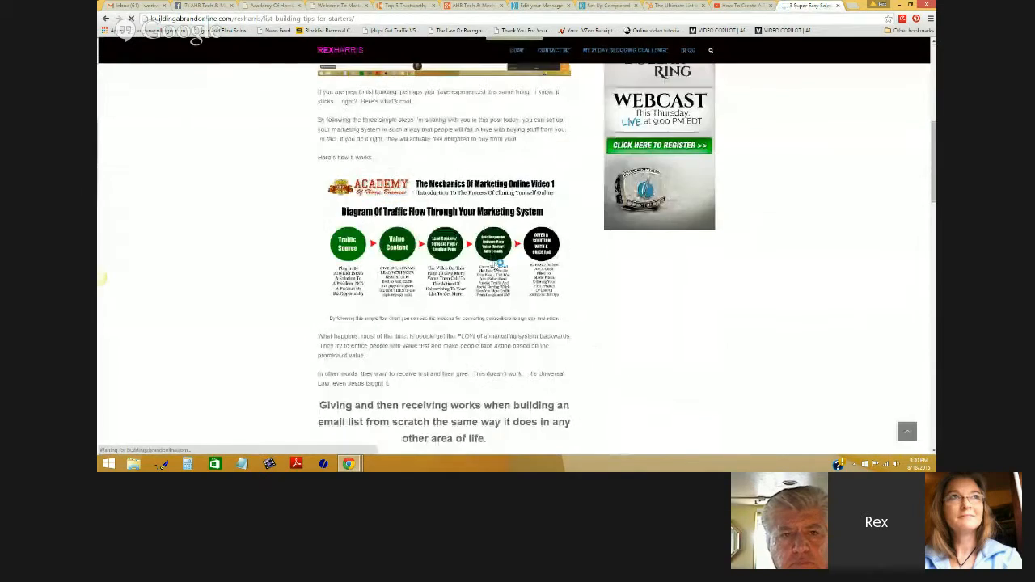
scroll(506, 265, down, 10)
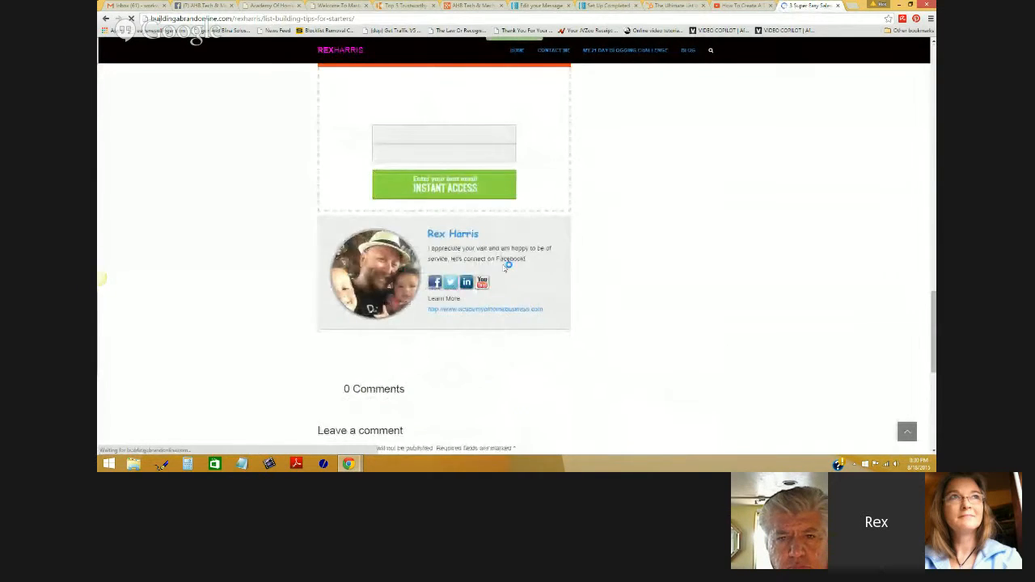
scroll(506, 264, down, 2)
scroll(506, 265, up, 20)
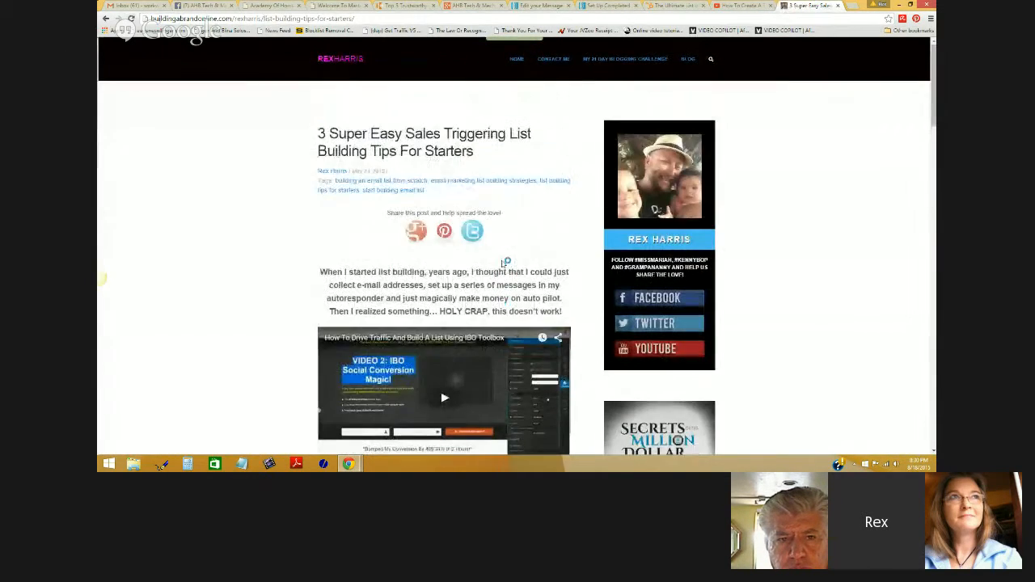
- Copy the list-building post's web address from the address bar
click(349, 19)
right_click(349, 20)
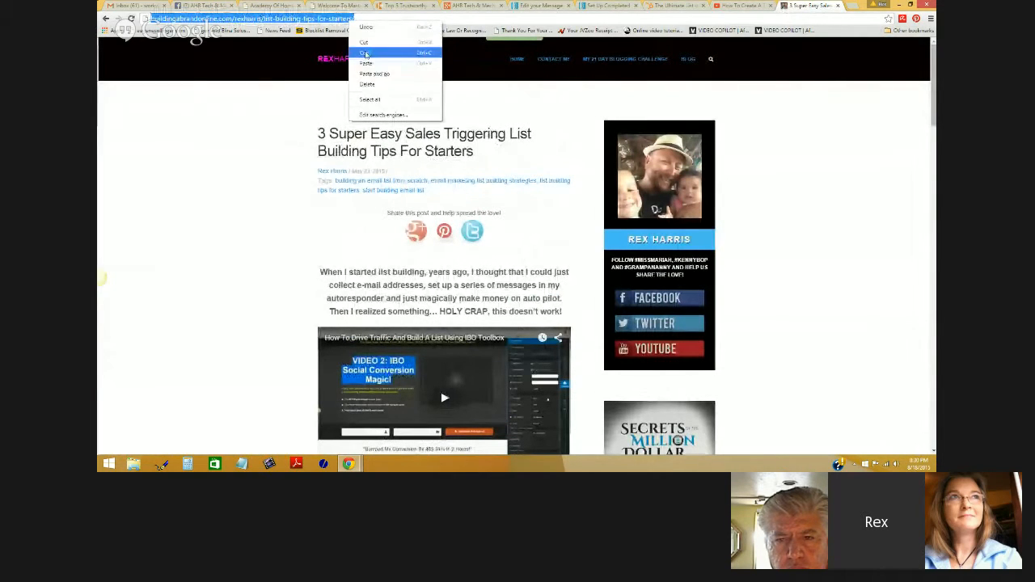
click(366, 53)
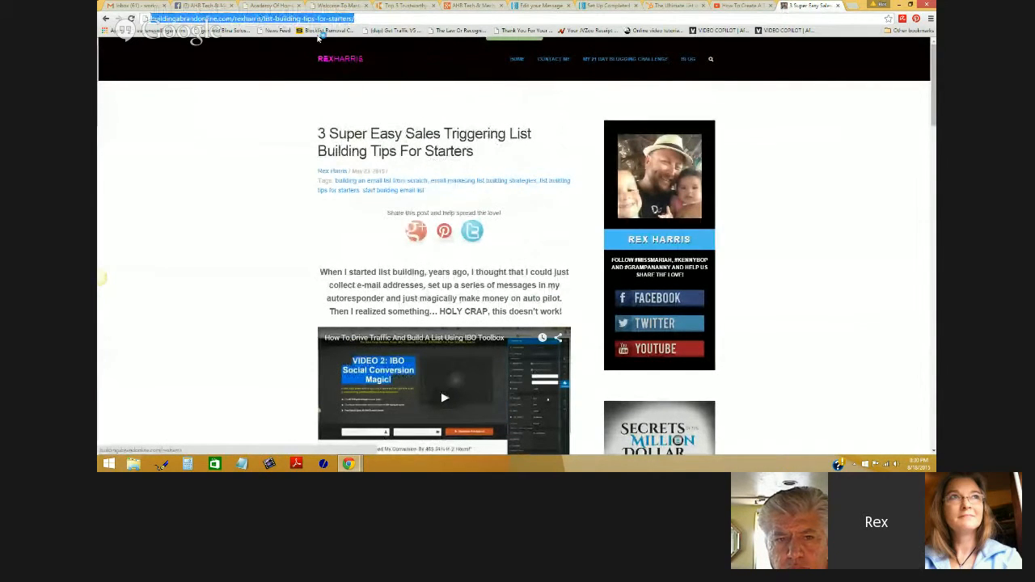
click(352, 18)
drag(352, 17, 150, 18)
right_click(176, 21)
click(202, 54)
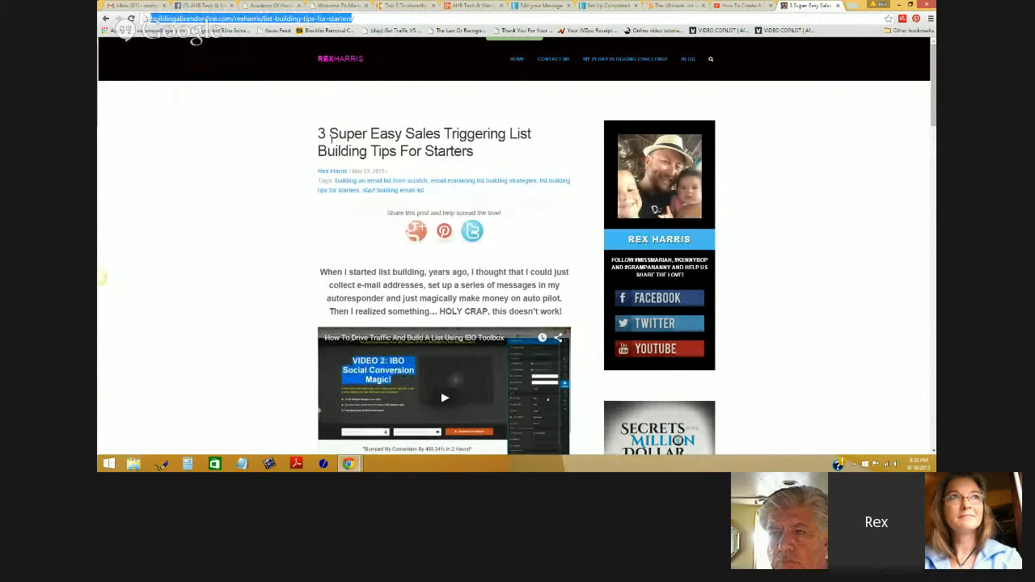
- Close the AWeber Set Up Complete tab and return to the message editor
scroll(430, 189, down, 3)
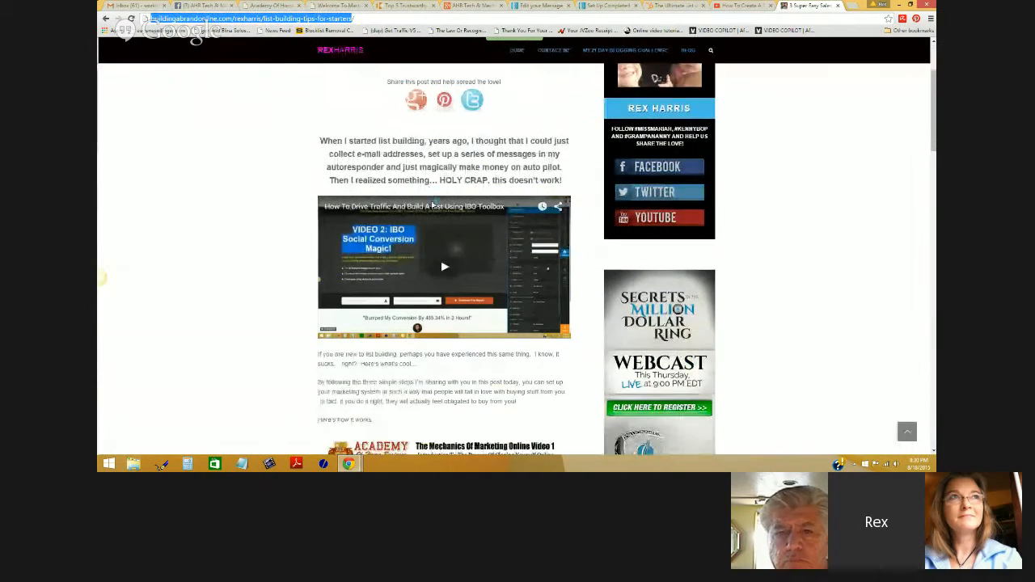
scroll(522, 93, up, 3)
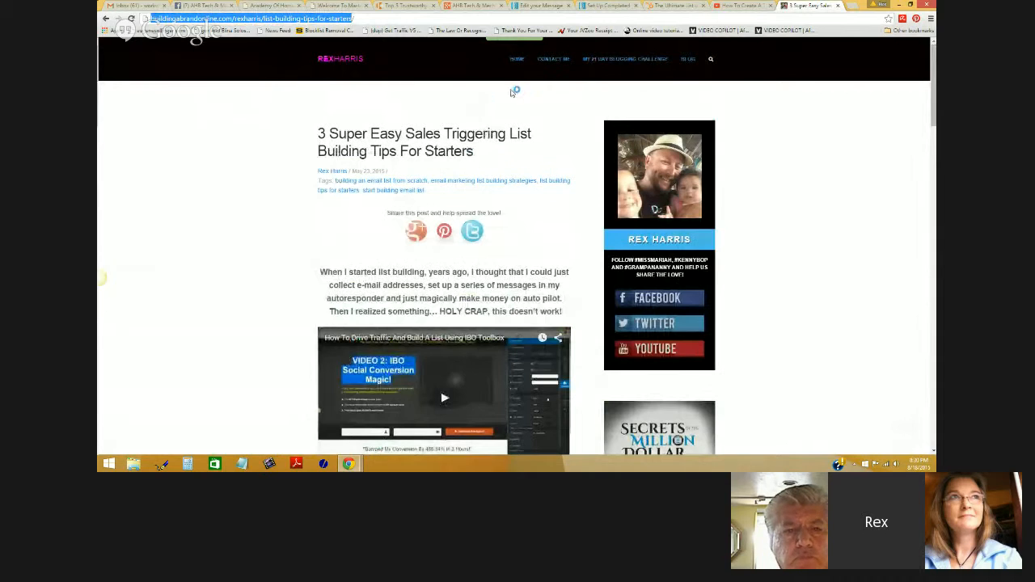
scroll(568, 138, down, 5)
scroll(569, 138, down, 4)
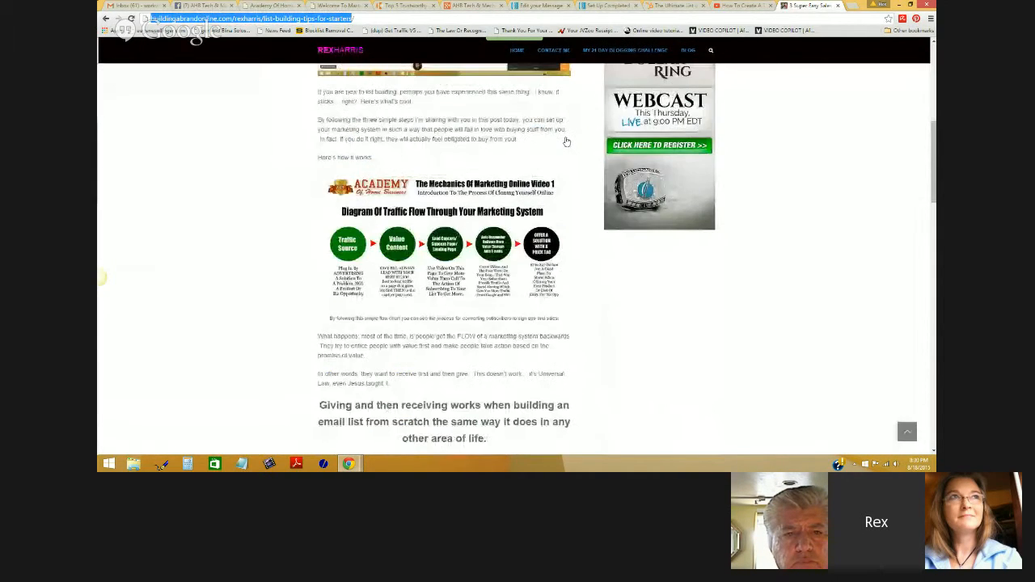
scroll(568, 138, up, 9)
click(608, 7)
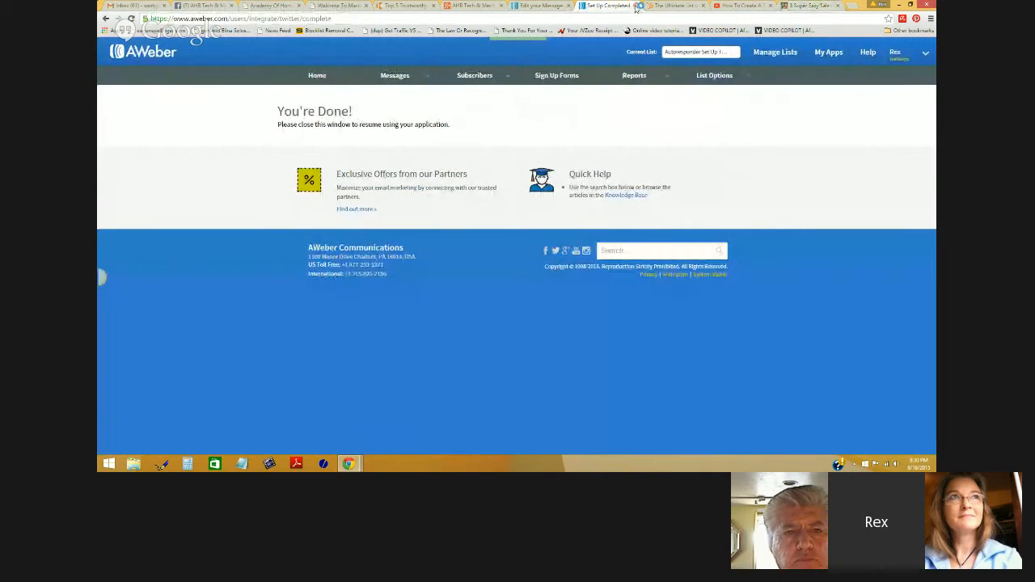
click(636, 5)
click(540, 5)
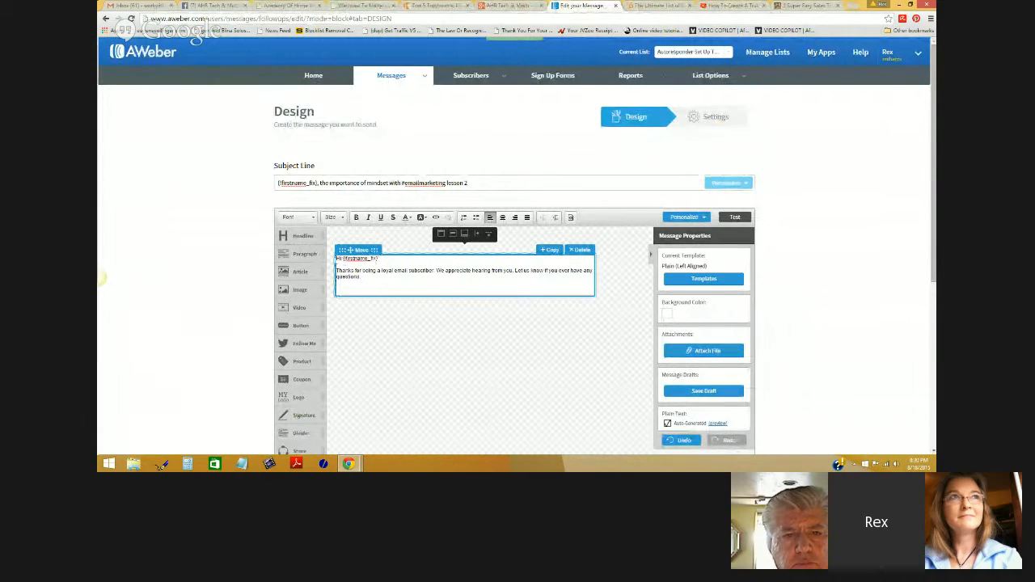
- Replace the block text with a Headline reading 'Here's Lesson Two' plus the subscriber's first name
mouse_move(337, 259)
mouse_down()
mouse_move(373, 277)
mouse_move(335, 257)
mouse_up()
key(BackSpace)
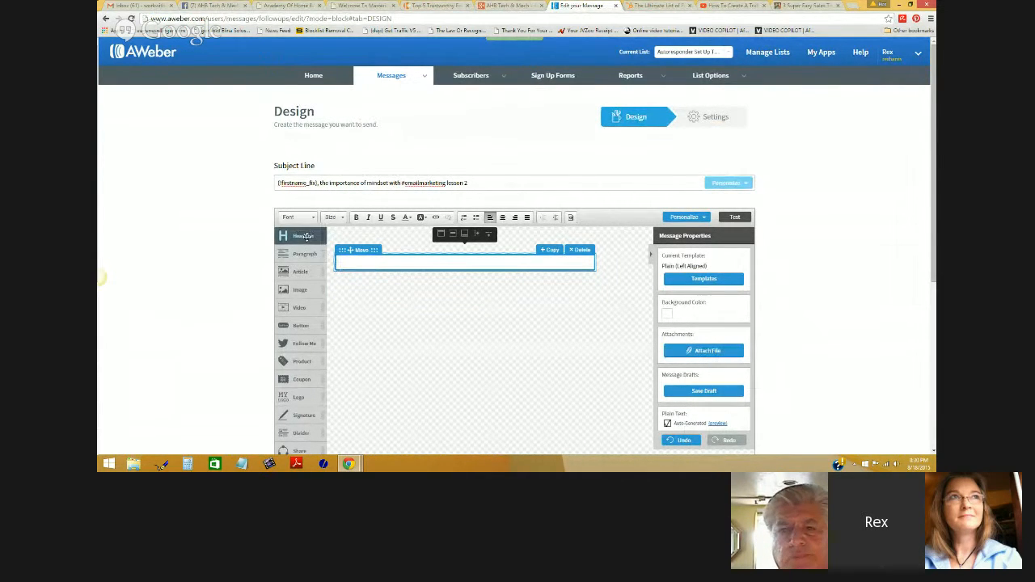
drag(304, 236, 338, 268)
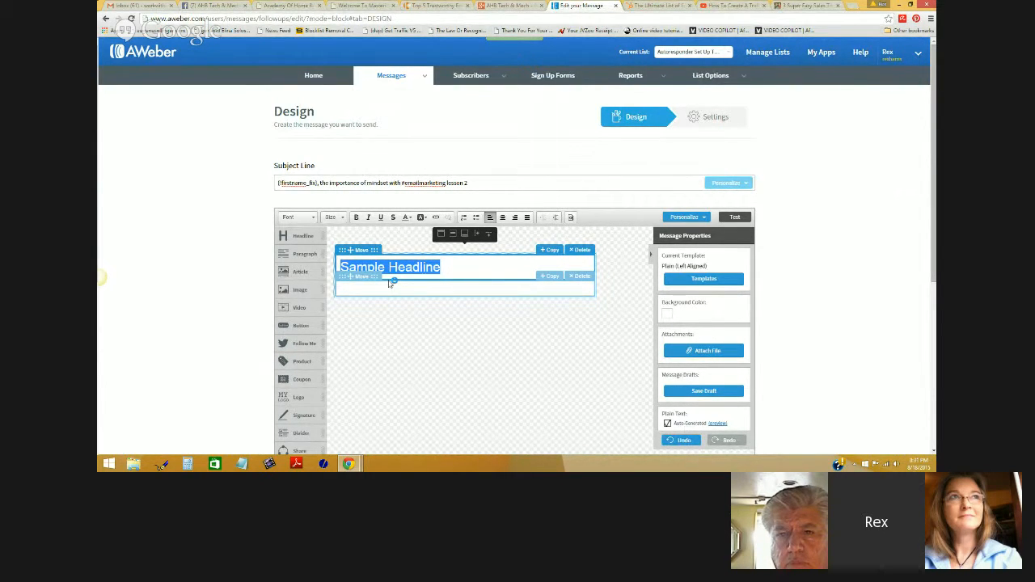
text(Here's less)
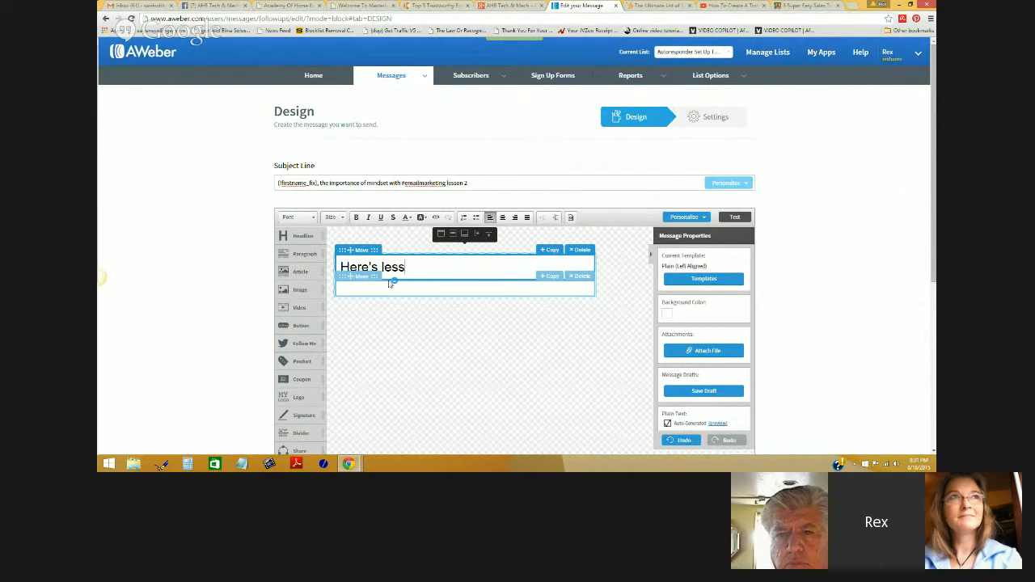
key(BackSpace)
key(BackSpace)
key(BackSpace)
text(Les)
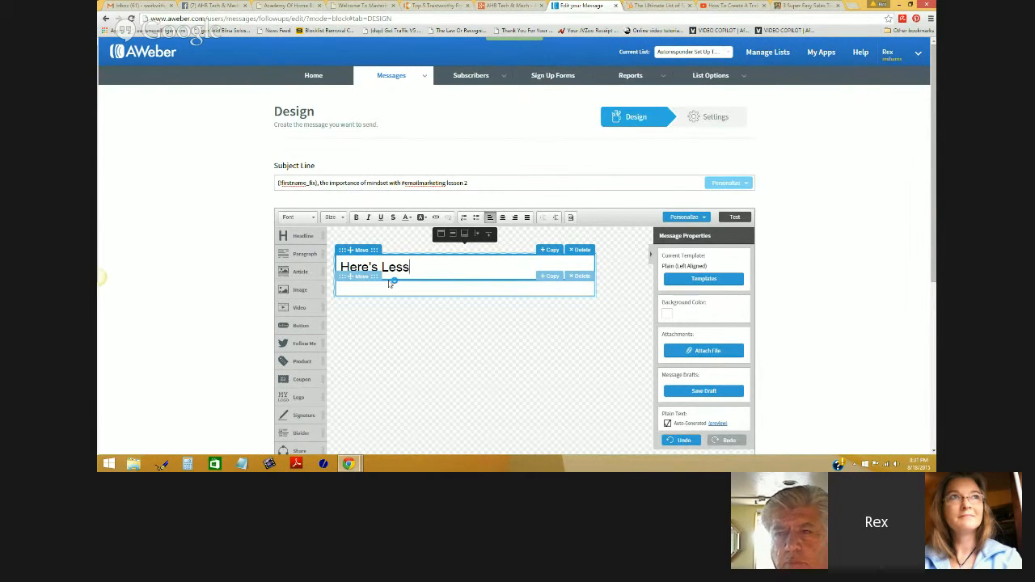
text(son Two)
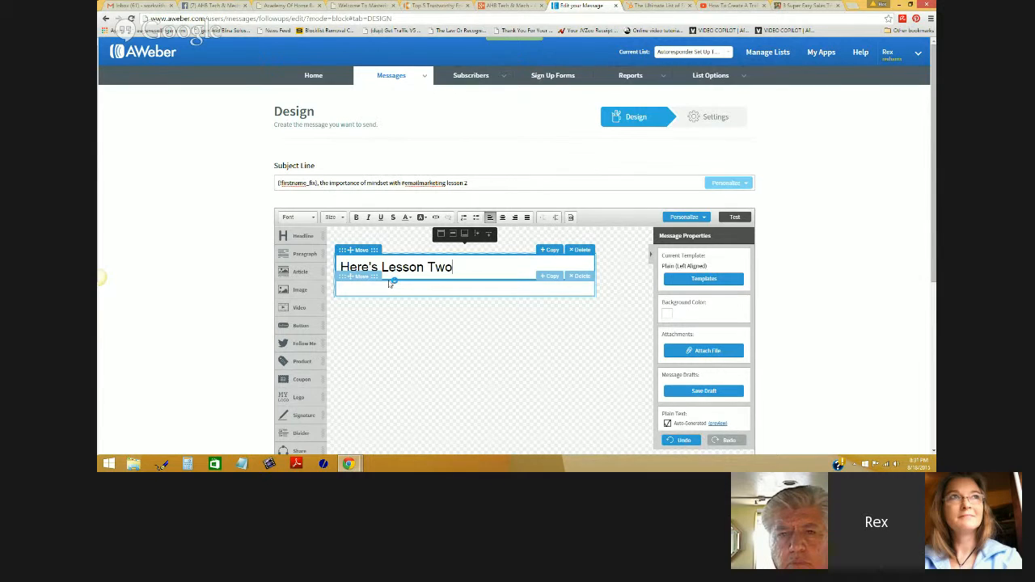
click(685, 216)
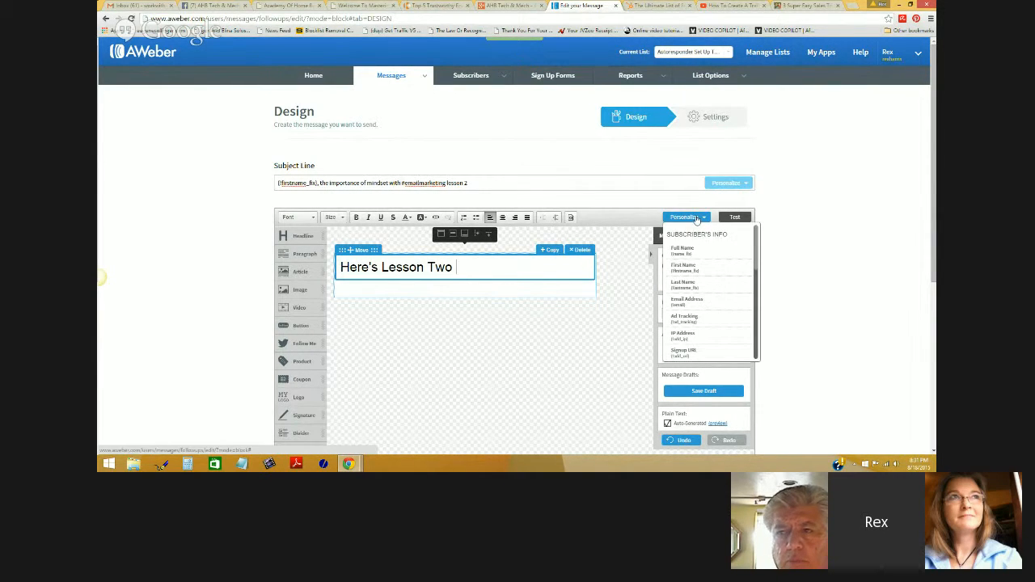
click(691, 272)
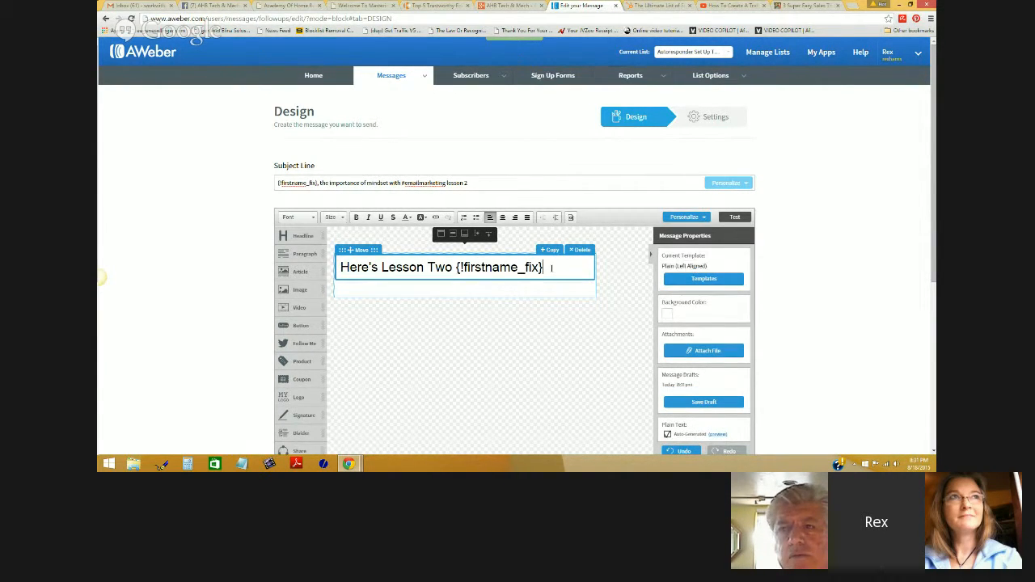
- Center the headline and make it bold
drag(551, 270, 332, 269)
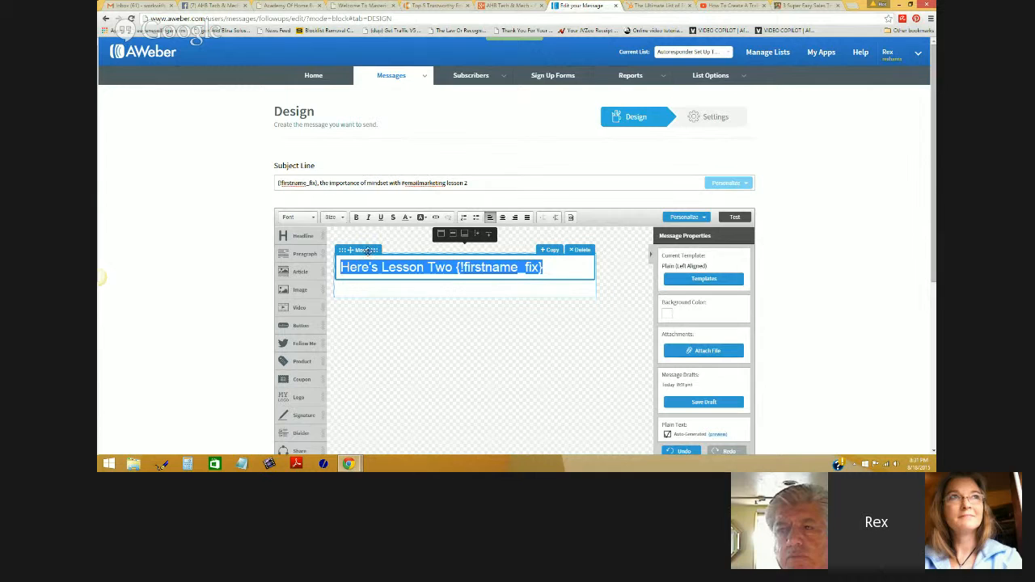
click(502, 217)
click(355, 216)
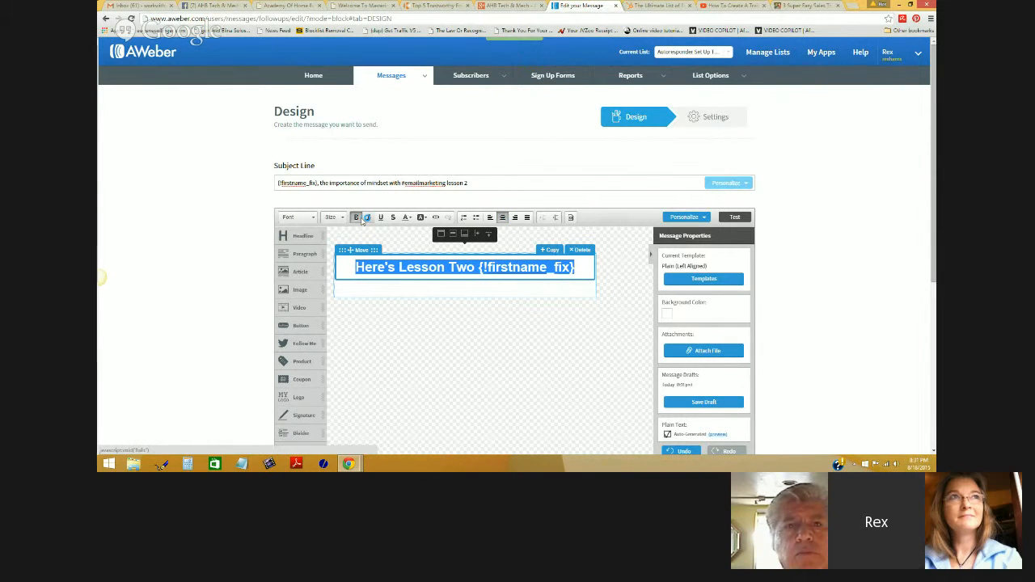
click(369, 216)
click(378, 216)
click(393, 217)
click(393, 216)
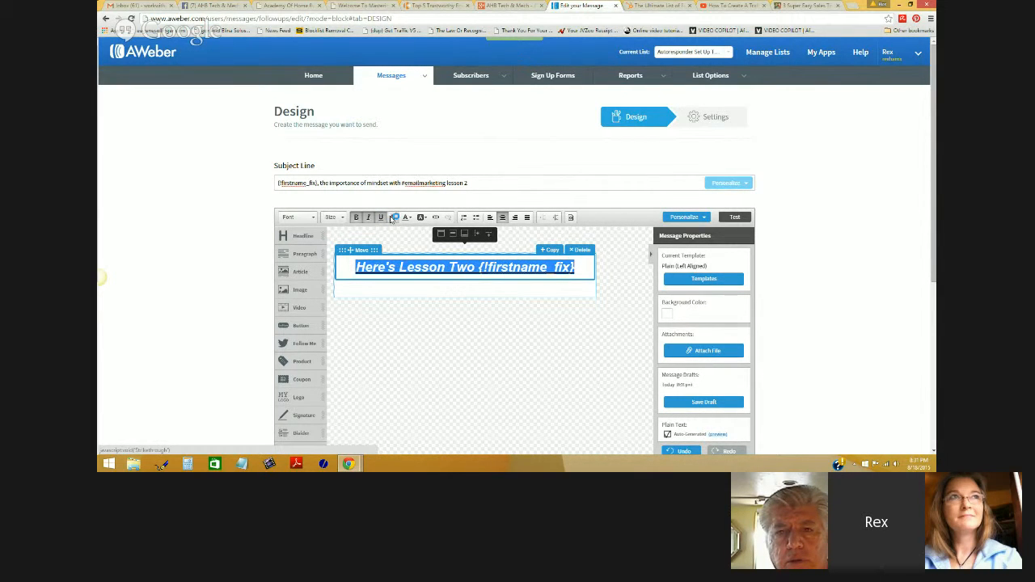
click(380, 217)
click(369, 217)
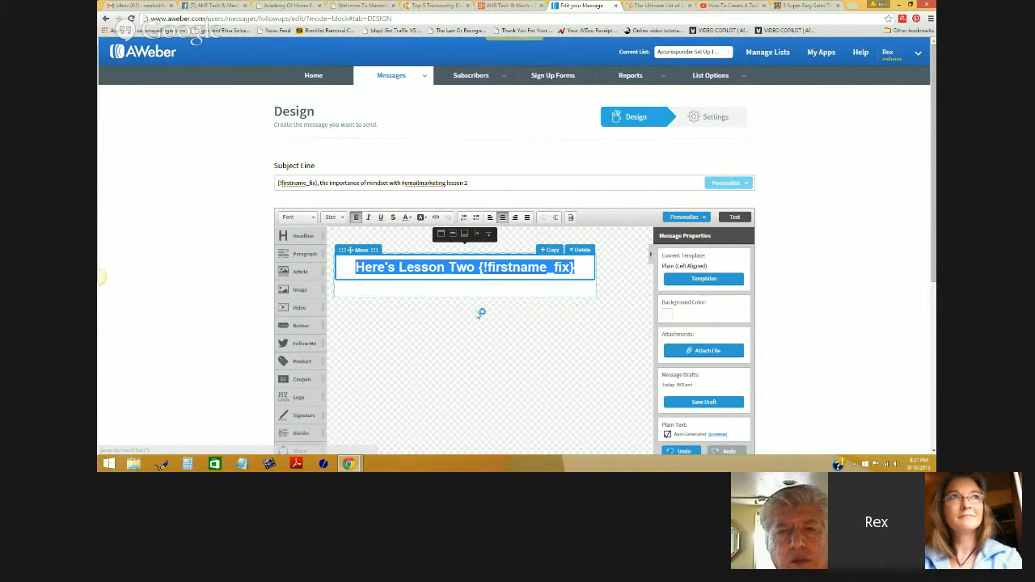
click(472, 290)
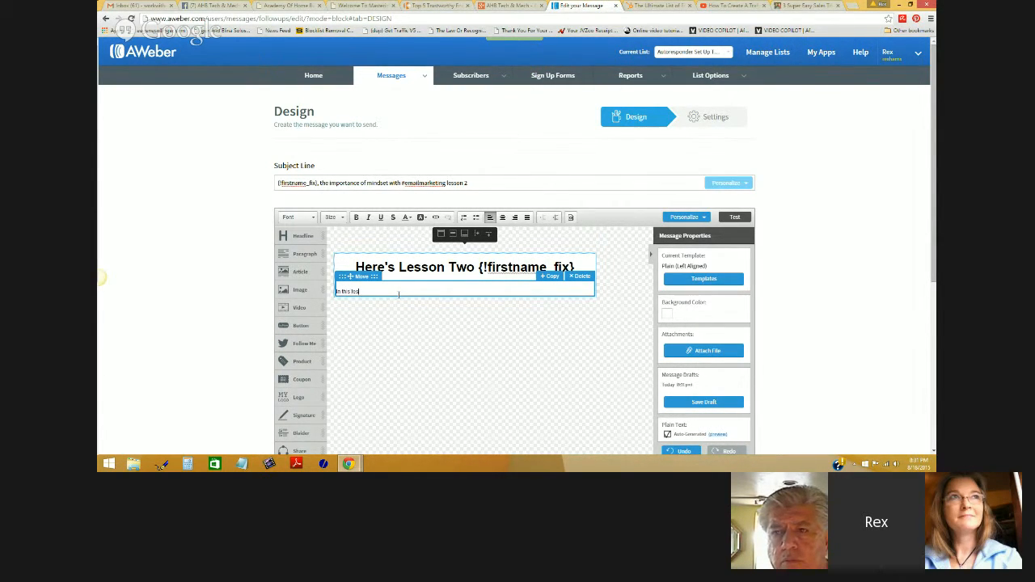
- End the intro with 'you will learn', then bullet: auto responder setup, lead capture page, blog connection
text(you wi)
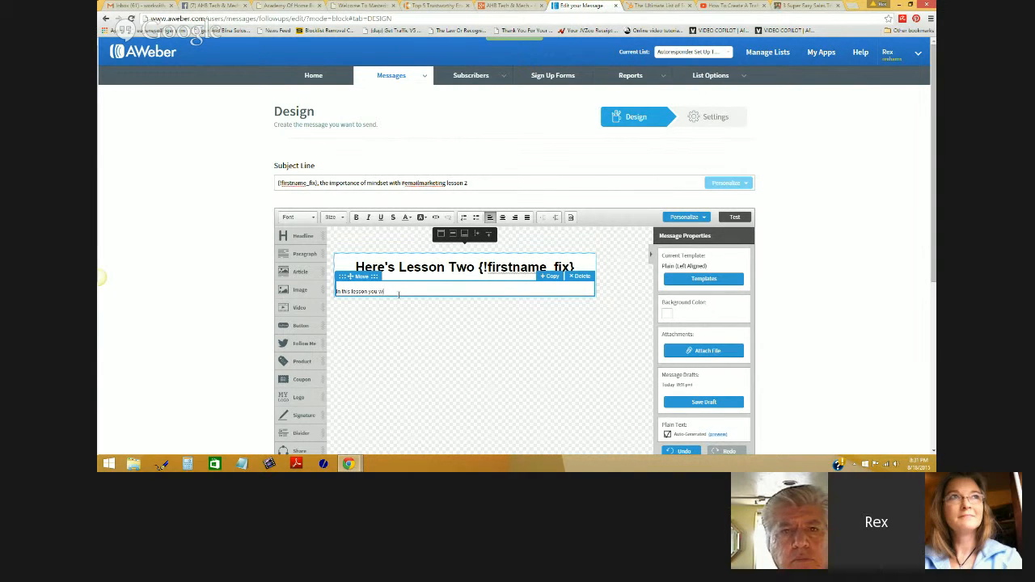
text(ll learn...)
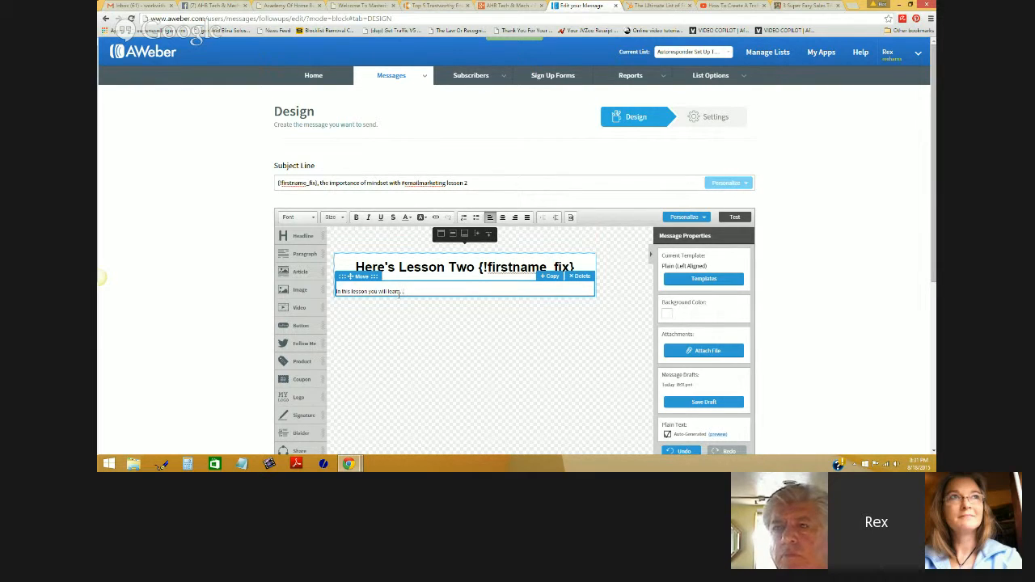
key(Return)
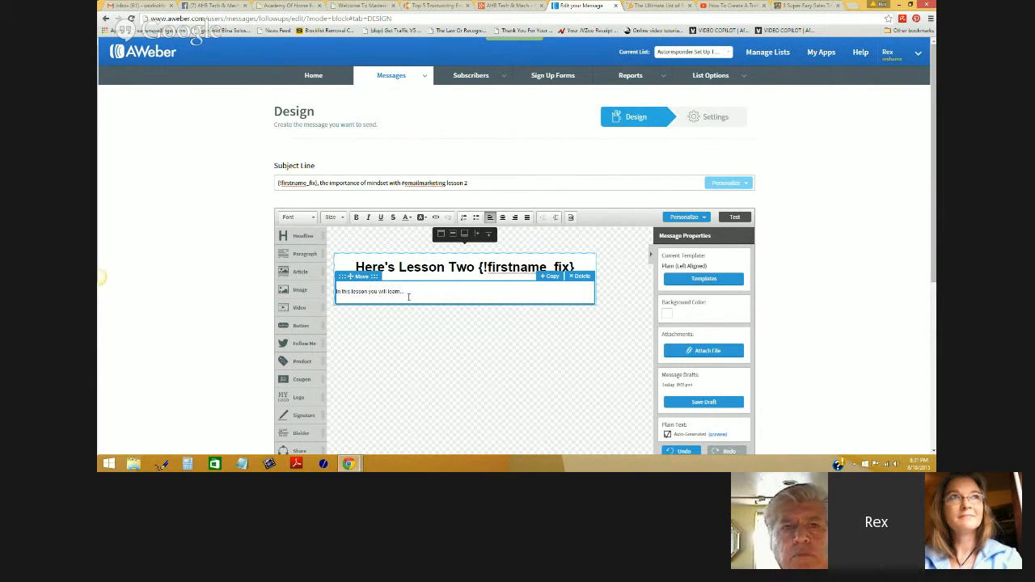
click(476, 217)
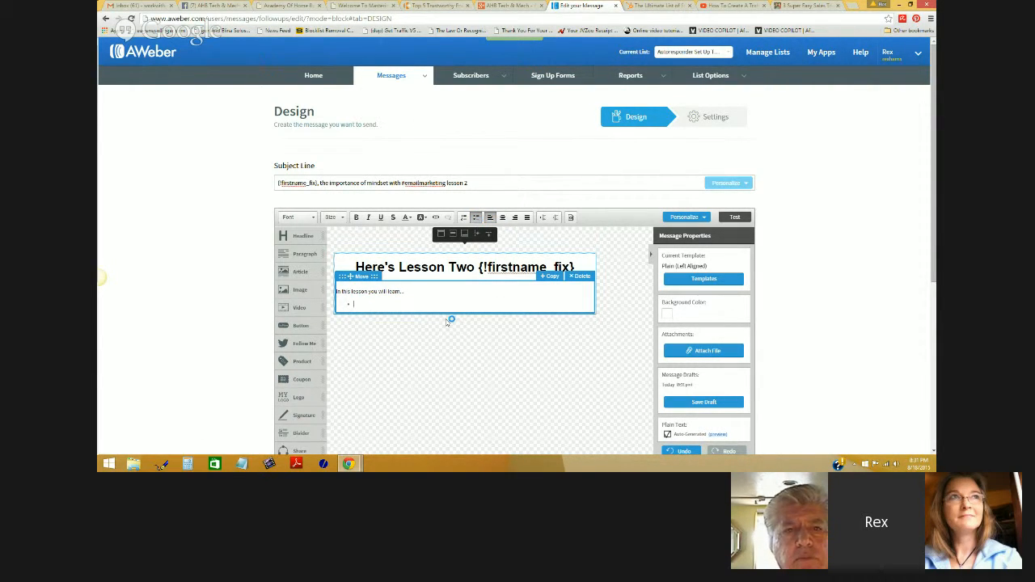
text(How to set up an auto respond)
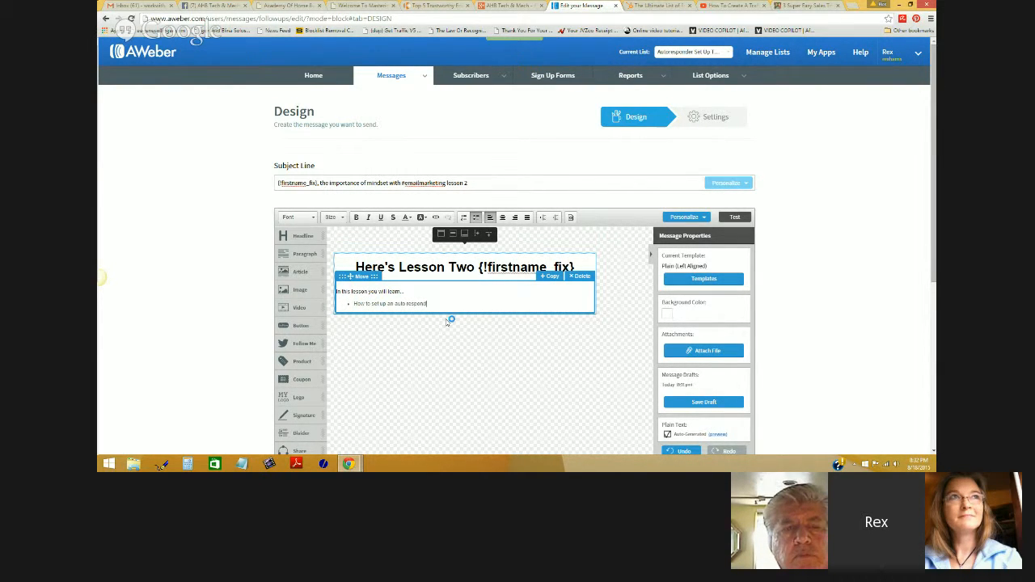
text(er)
key(Return)
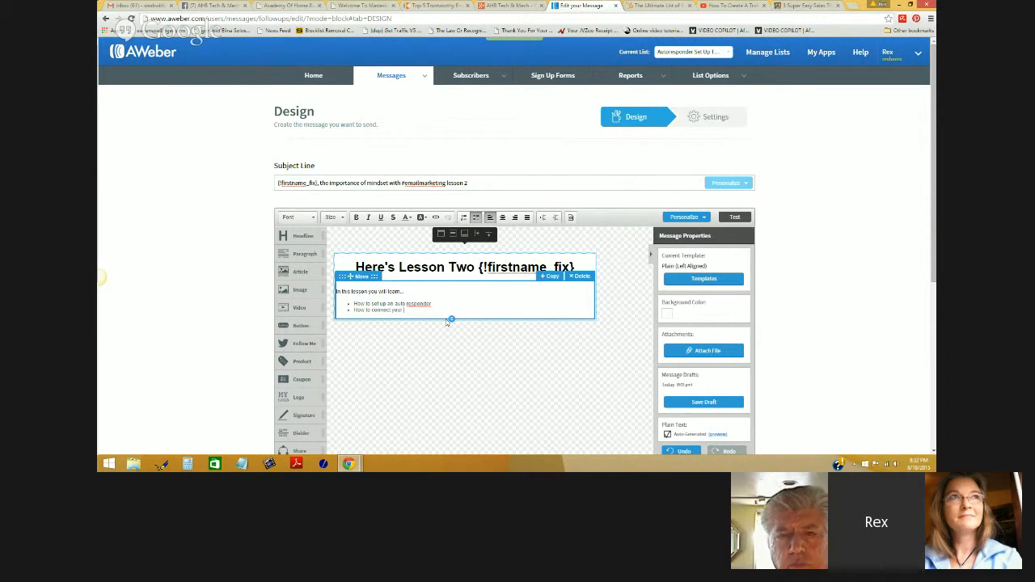
text(How to connect your auto responder to)
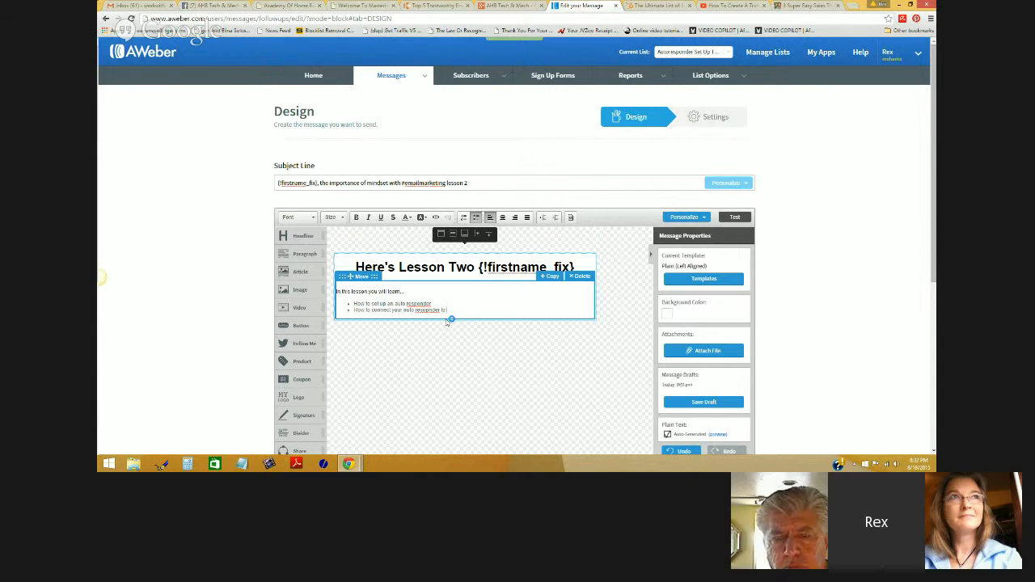
text( a lea)
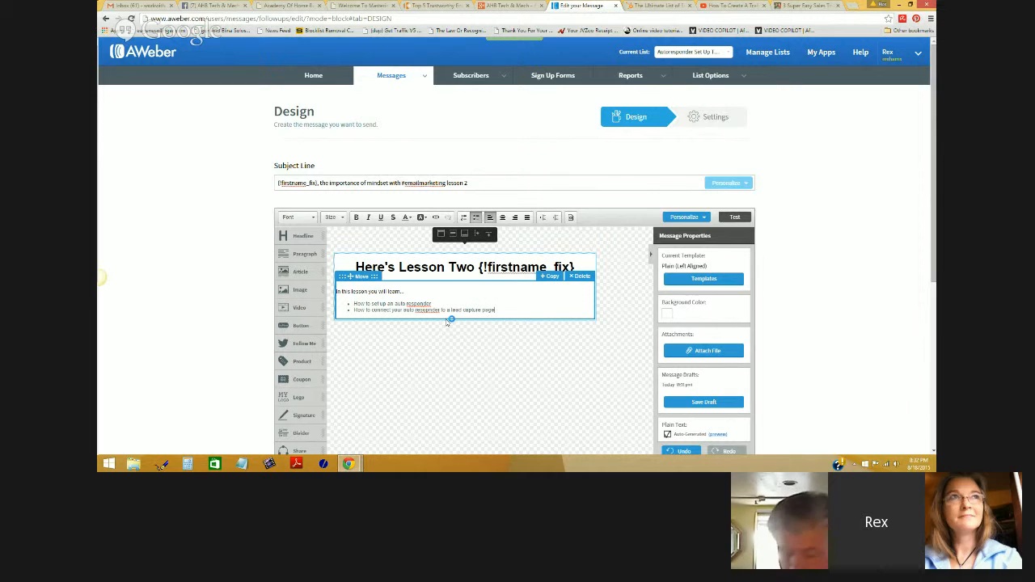
text(d capture page)
key(Return)
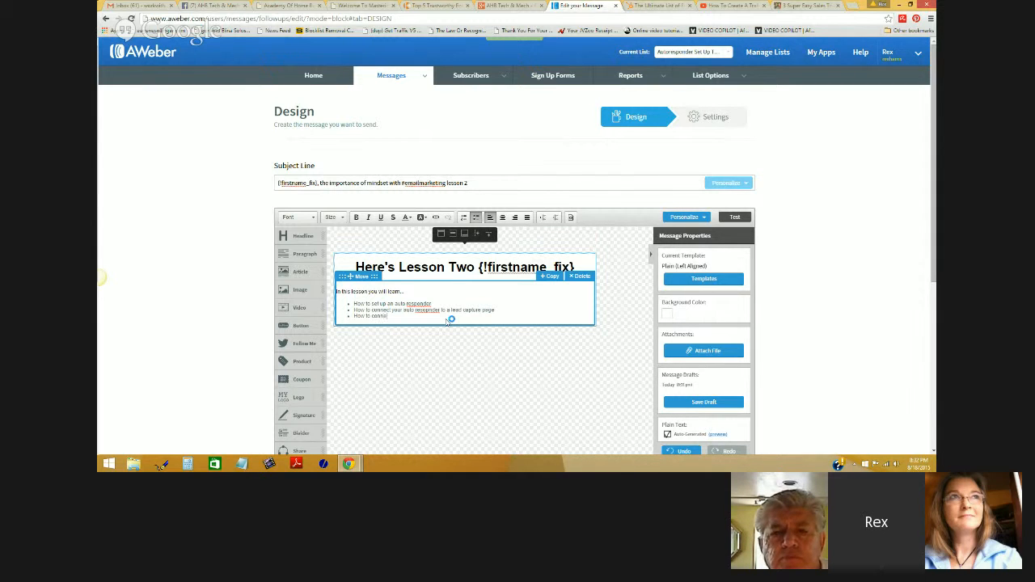
text(How to connect your)
text( mail)
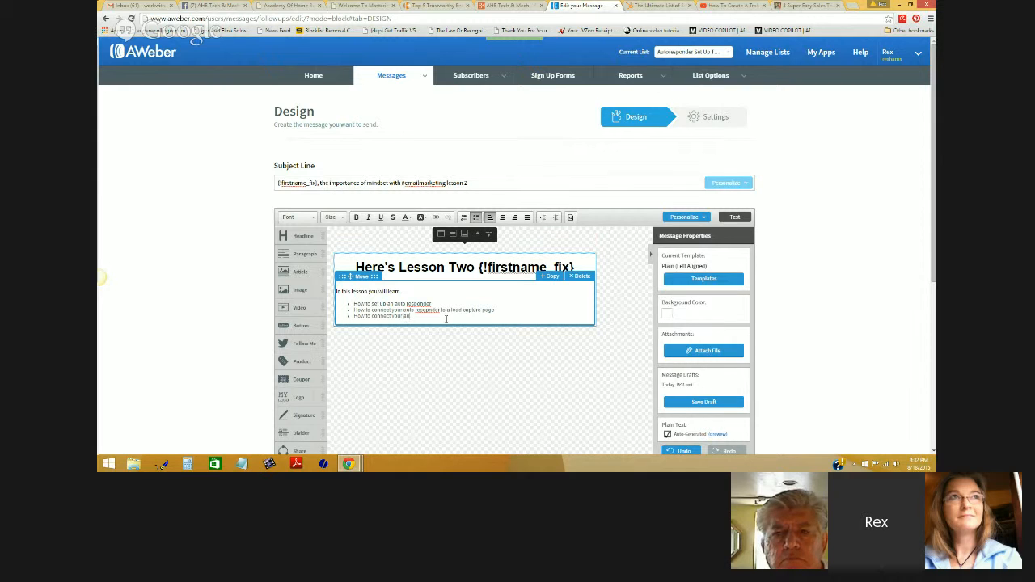
text( respon)
text(er fo)
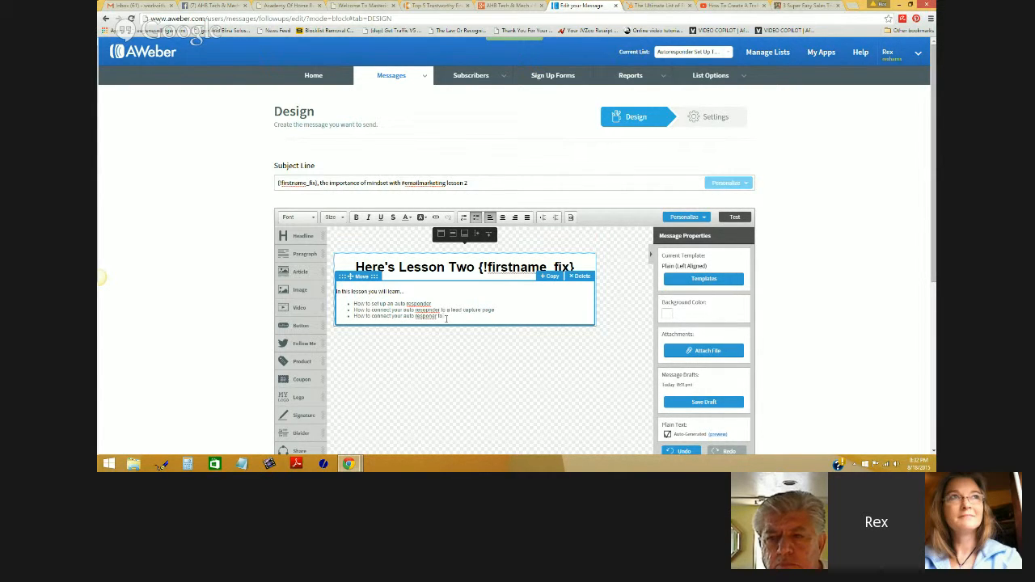
key(BackSpace)
key(BackSpace)
key(BackSpace)
key(BackSpace)
key(BackSpace)
key(BackSpace)
key(BackSpace)
key(BackSpace)
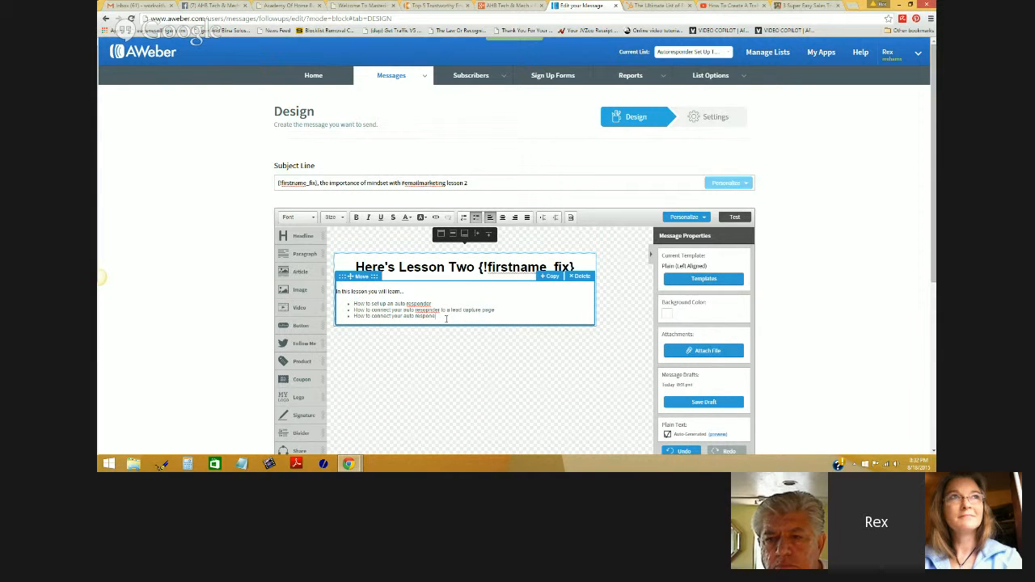
text(er your blog)
key(Return)
key(Return)
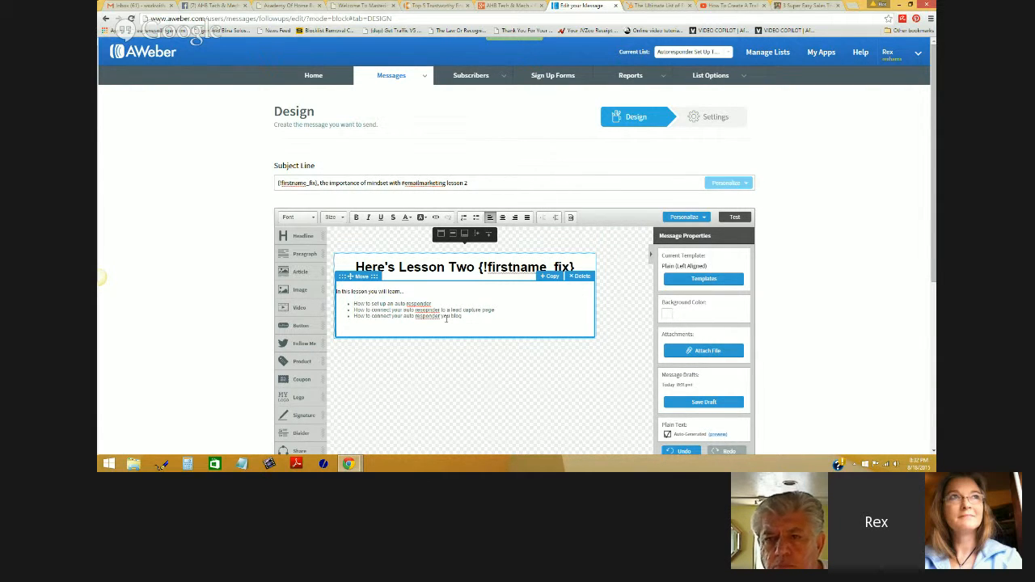
- Set the intro and three bullets to font size 15, then add a paragraph block below
drag(463, 316, 337, 294)
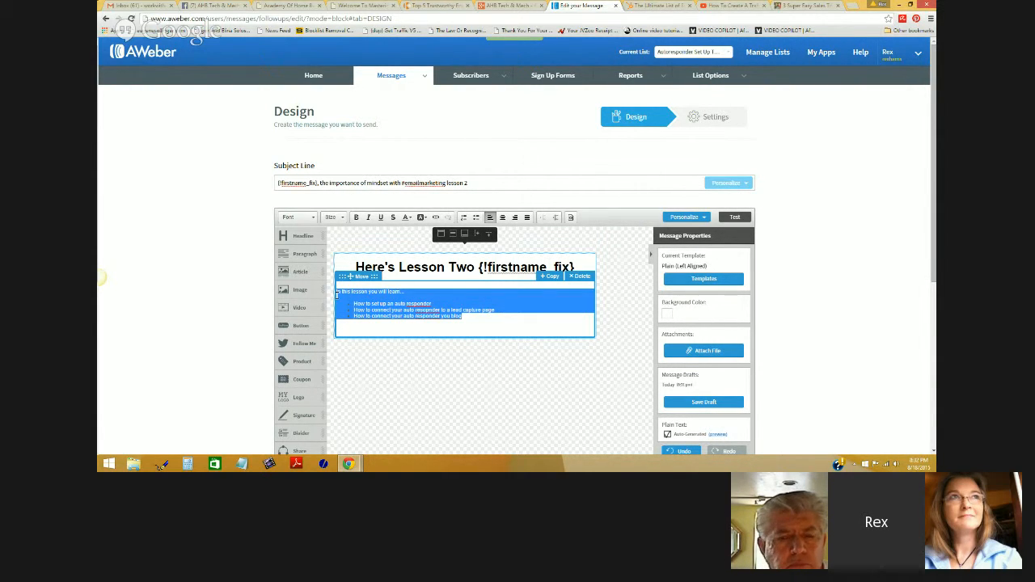
click(331, 217)
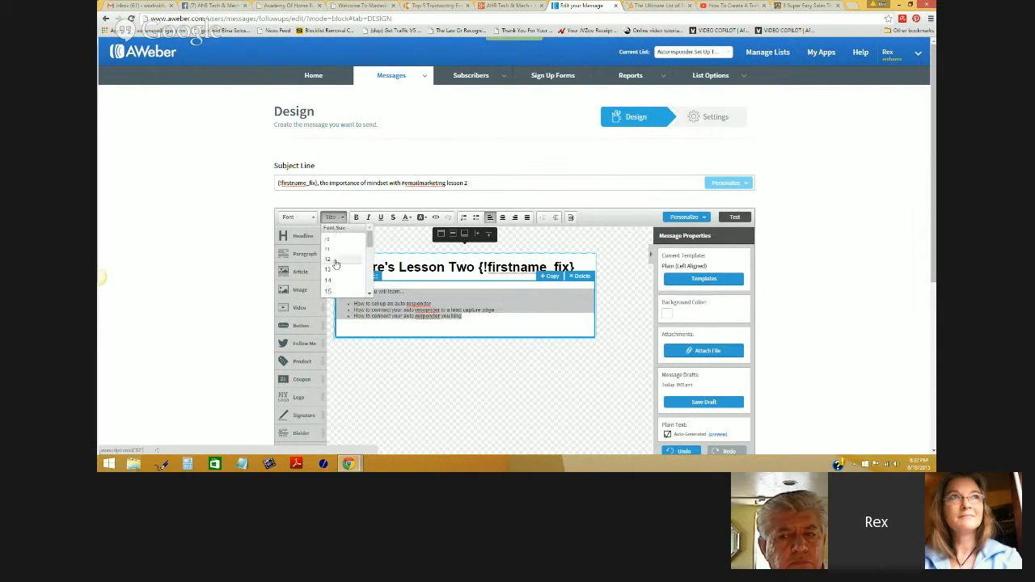
click(329, 280)
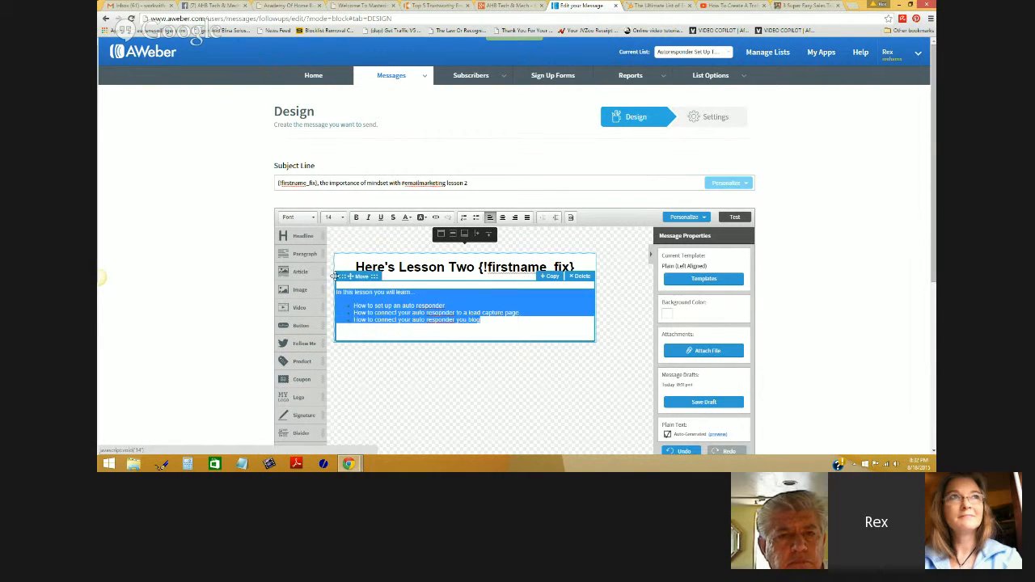
click(338, 219)
click(333, 291)
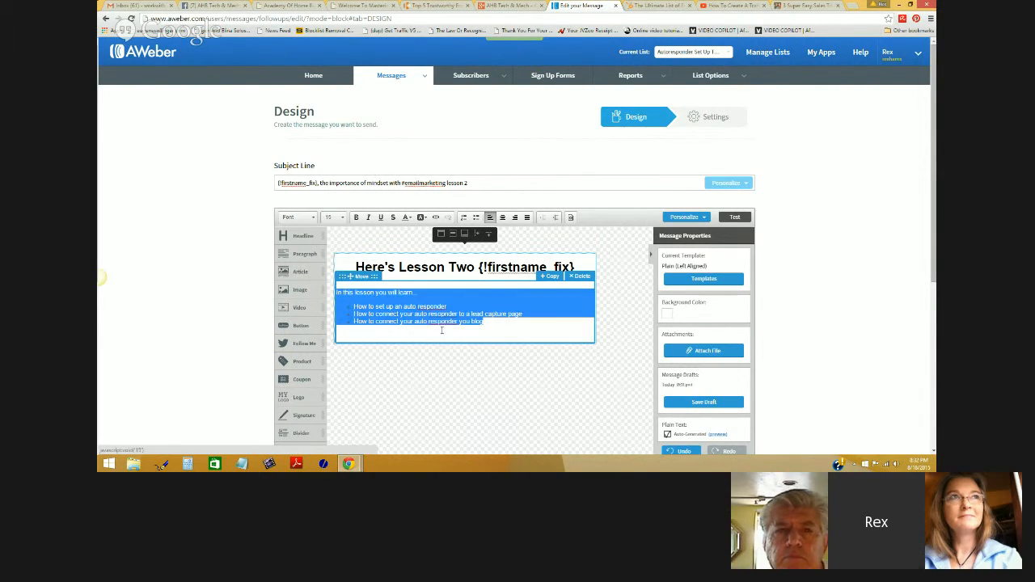
click(526, 331)
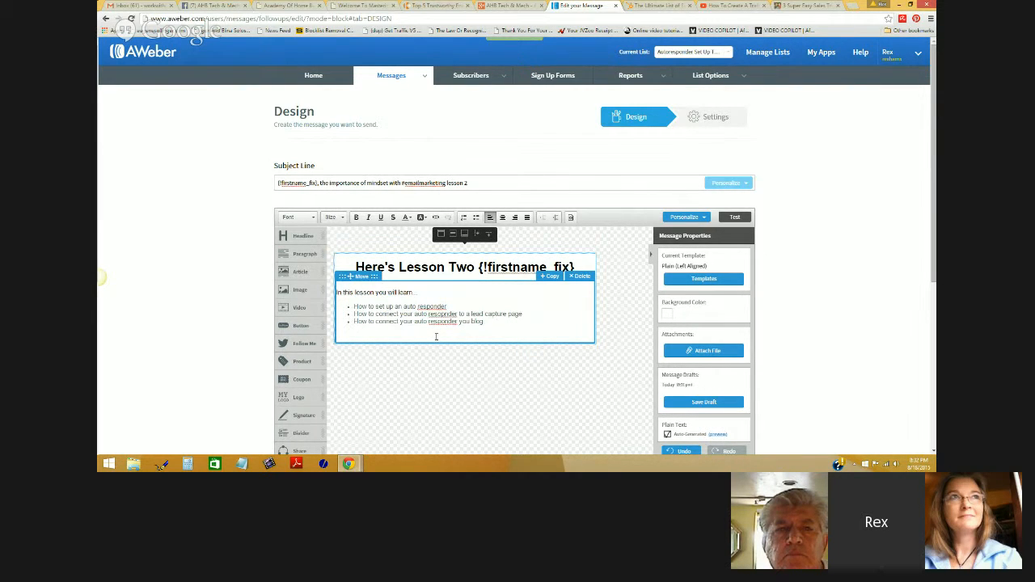
click(451, 384)
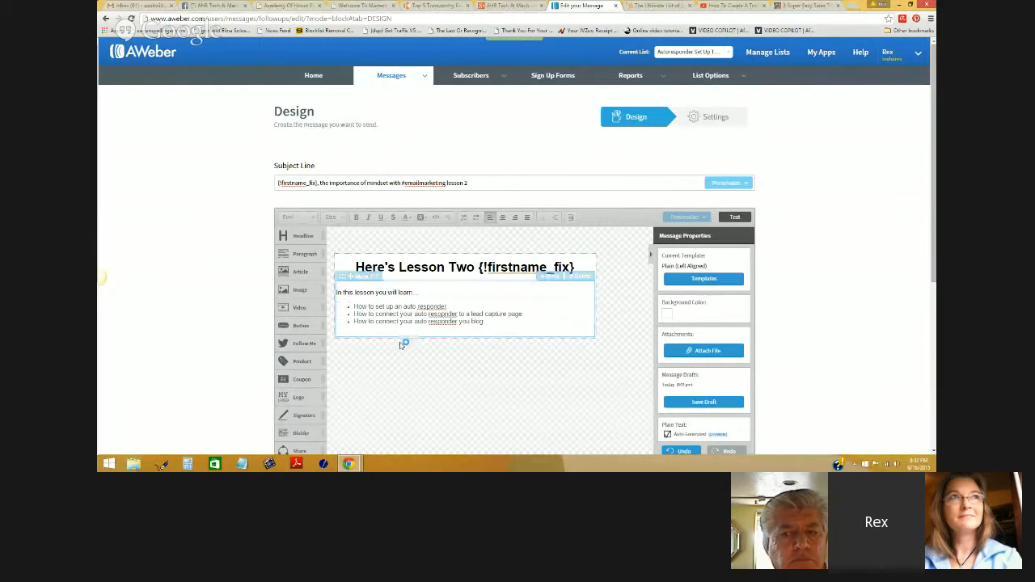
drag(303, 254, 432, 356)
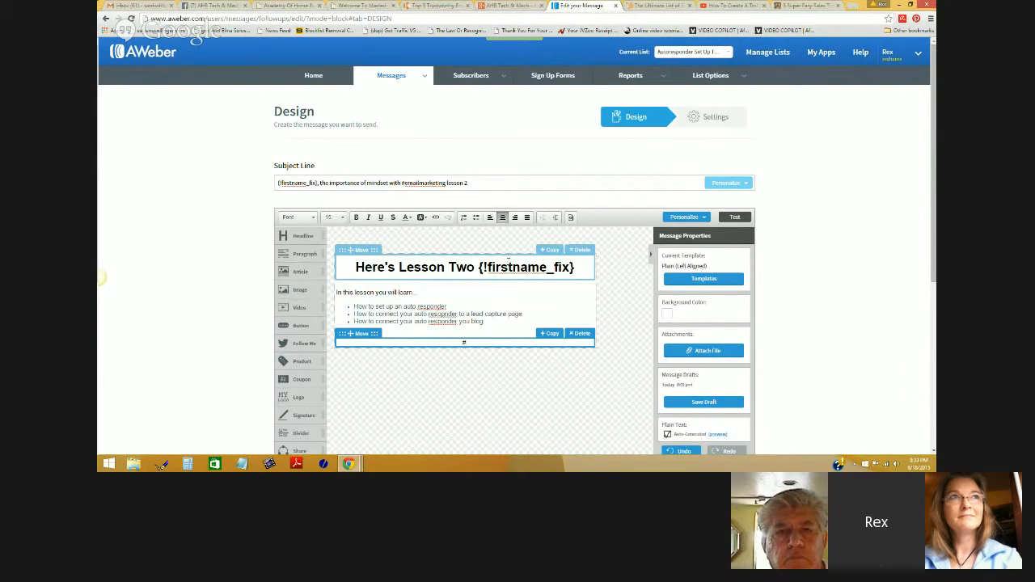
- Type 'Click here to view text and video for this lesson' in the new paragraph
text(Click-)
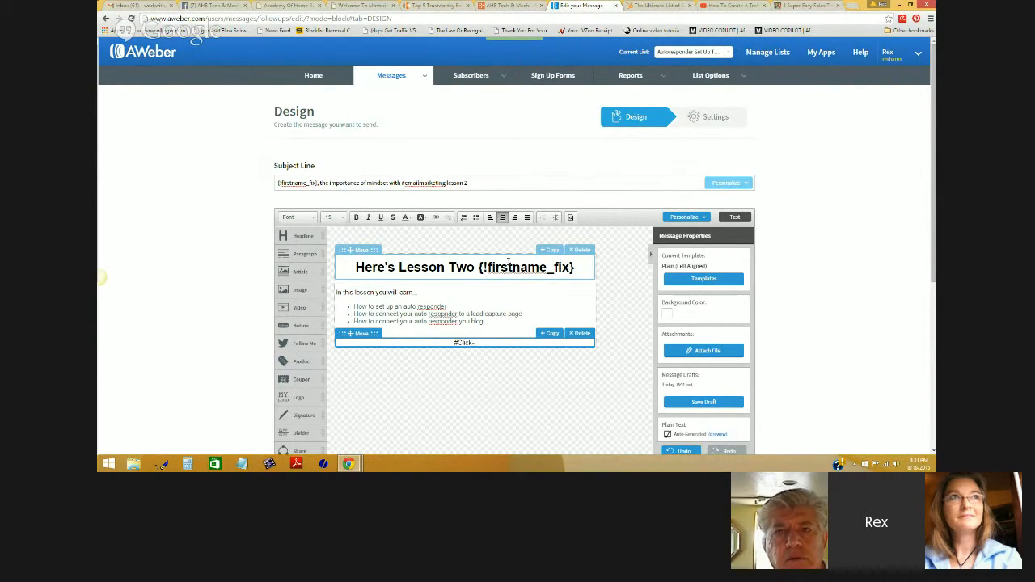
text(here t)
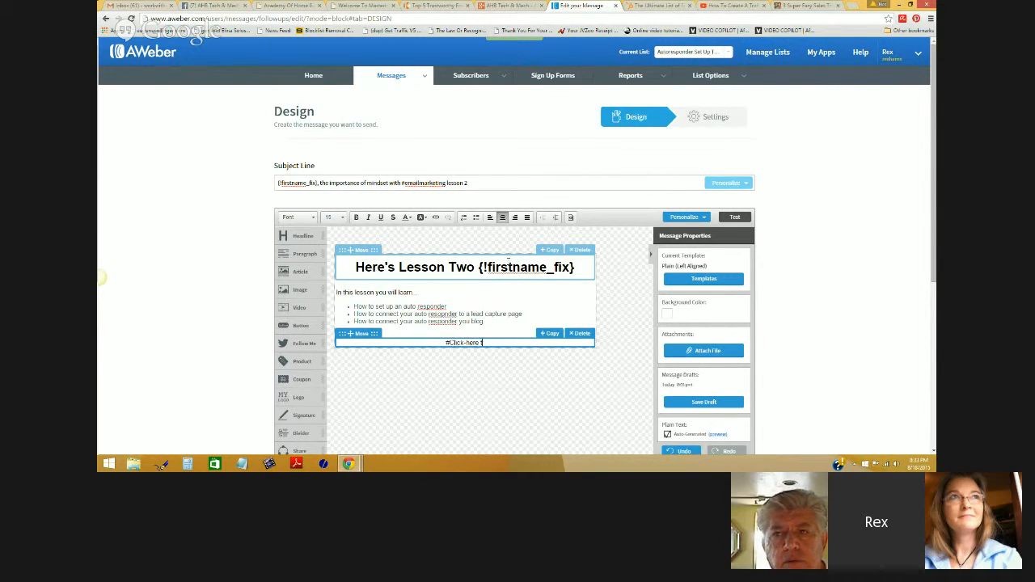
text(o watc)
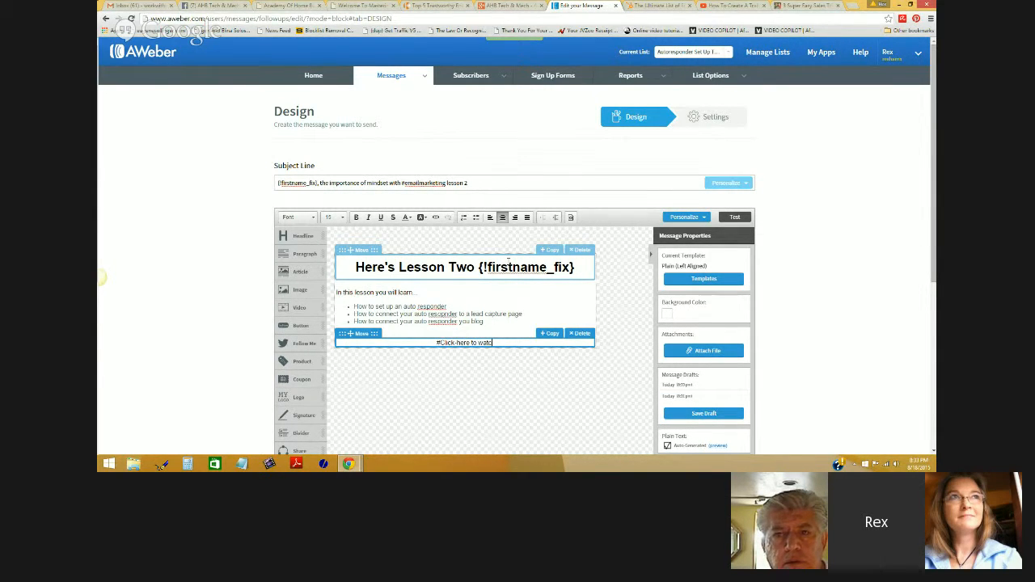
text(h)
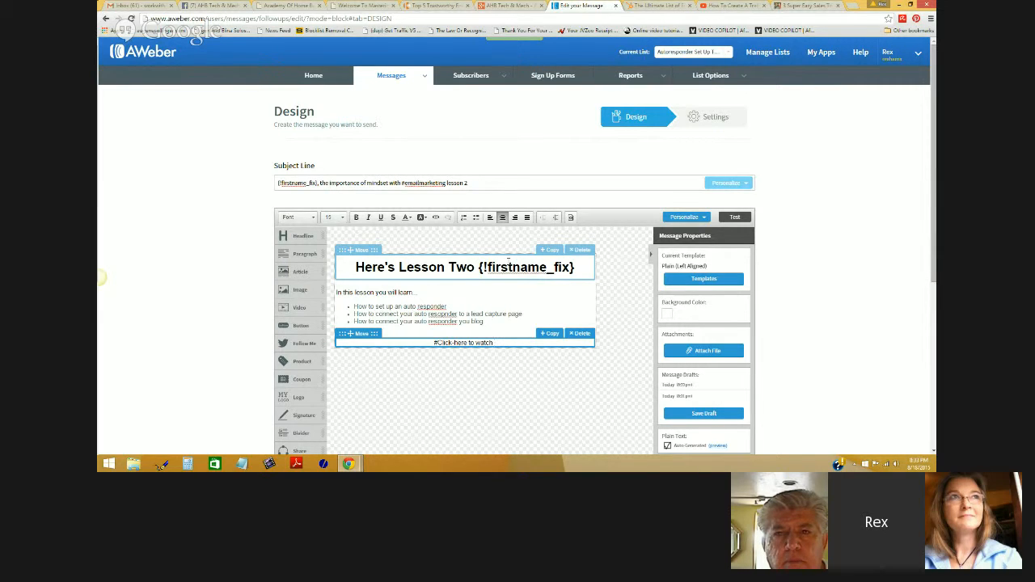
key(BackSpace)
key(BackSpace)
key(BackSpace)
key(BackSpace)
key(BackSpace)
key(BackSpace)
text(view text and )
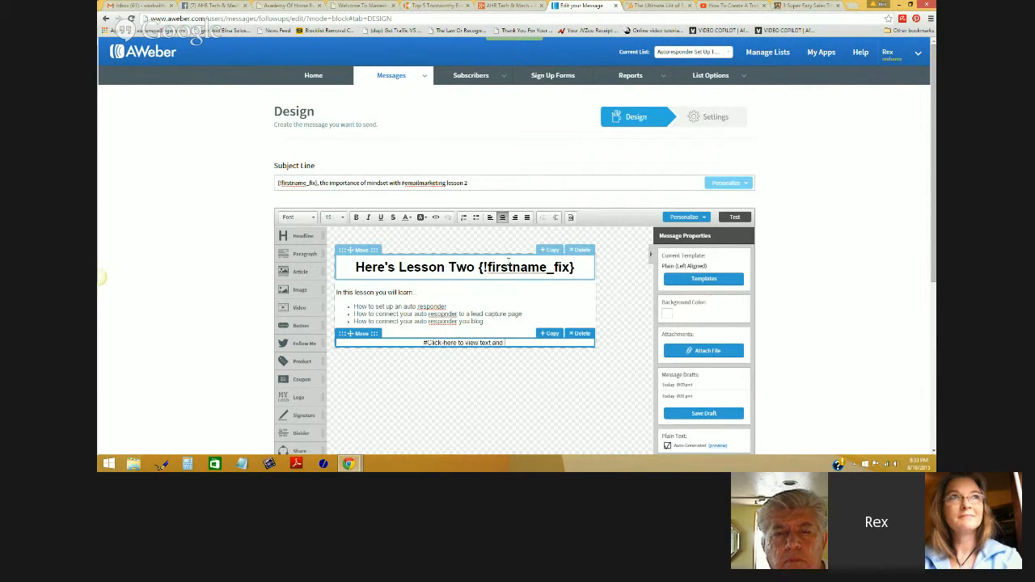
text(video lesso)
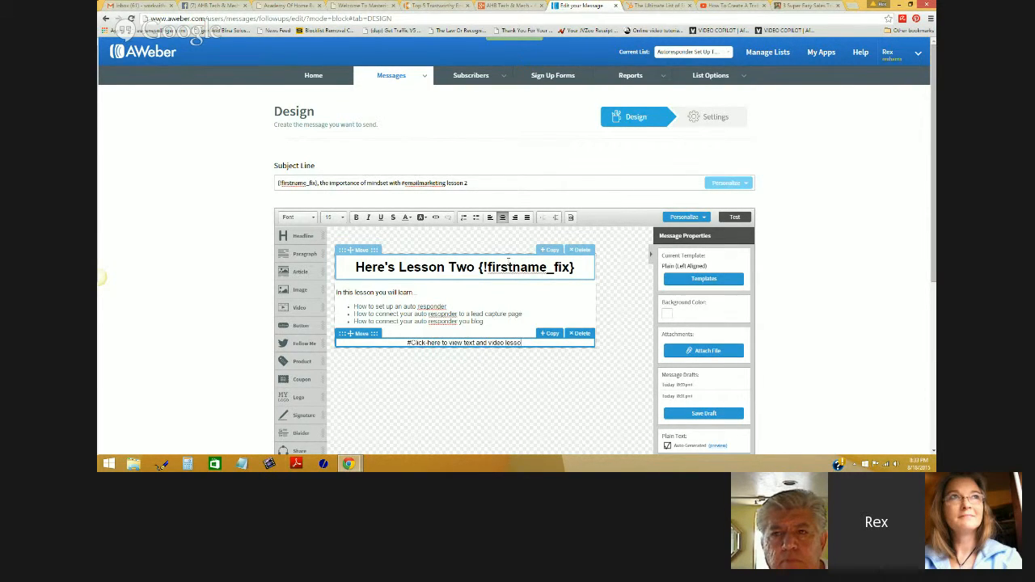
text(n)
key(BackSpace)
key(BackSpace)
key(BackSpace)
key(BackSpace)
key(BackSpace)
key(BackSpace)
text(for this lesson)
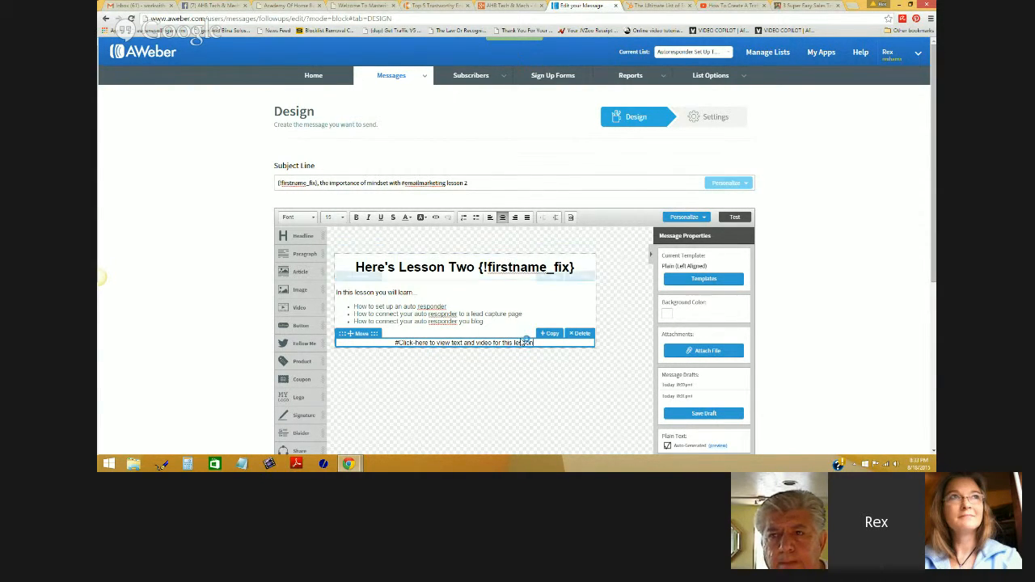
- Link that line to the copied list-building blog post address
drag(533, 342, 394, 342)
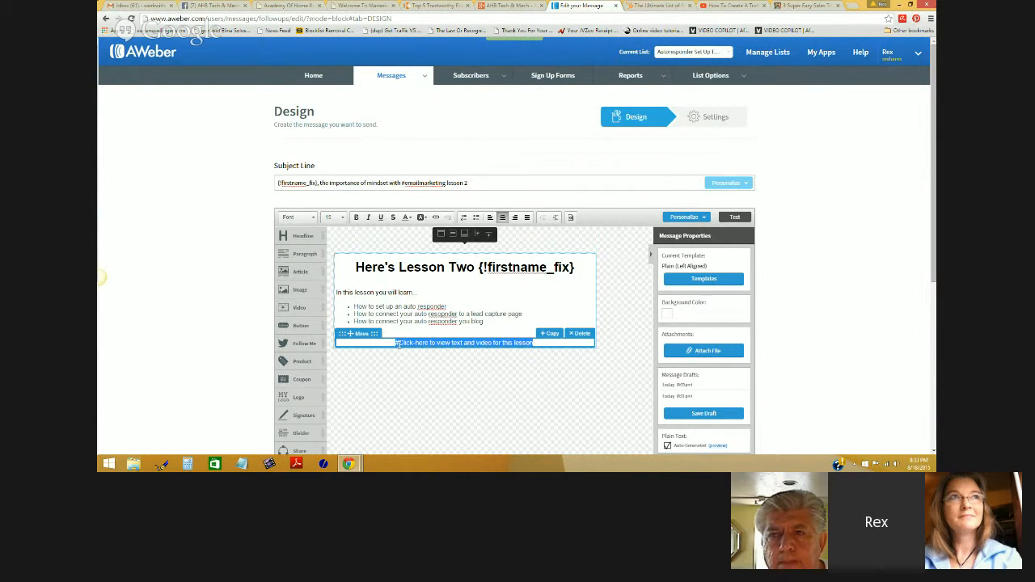
click(435, 219)
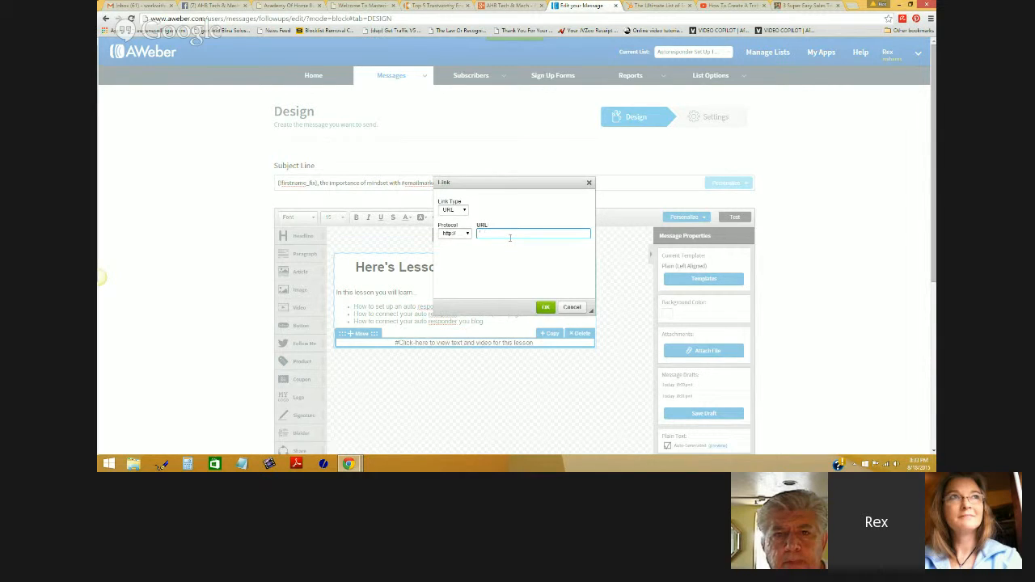
key(ctrl+v)
key(ctrl+a)
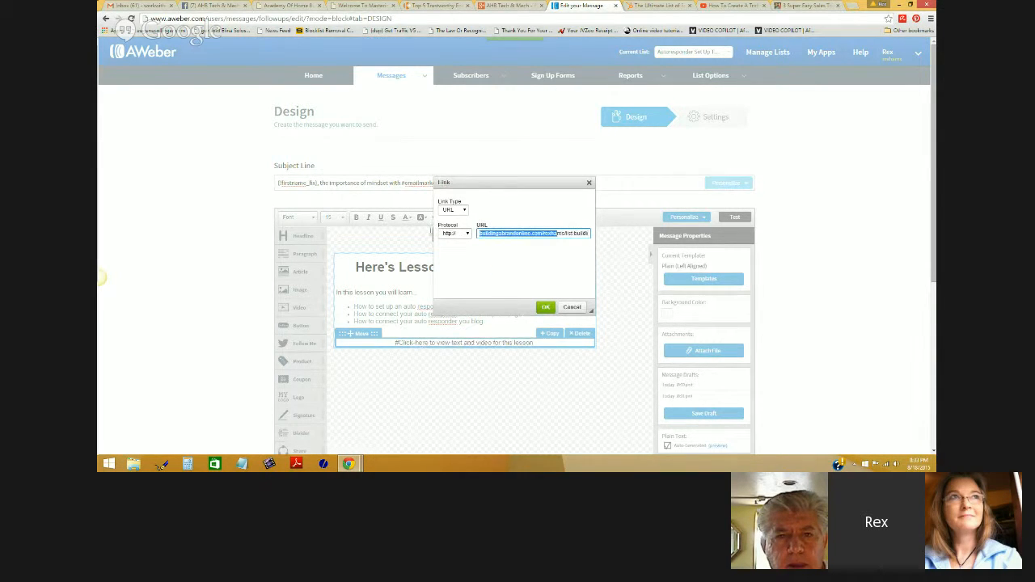
click(543, 306)
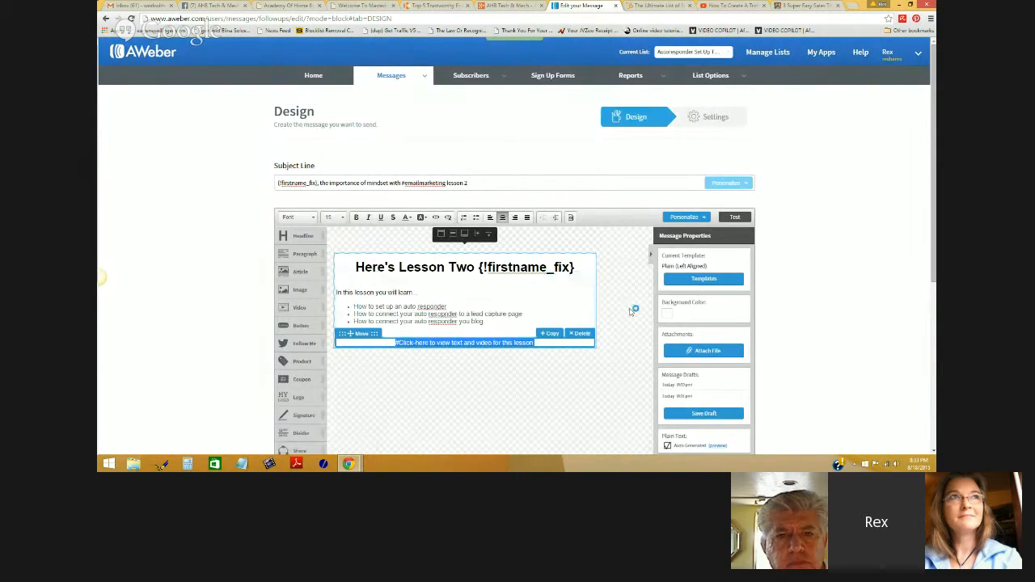
click(555, 342)
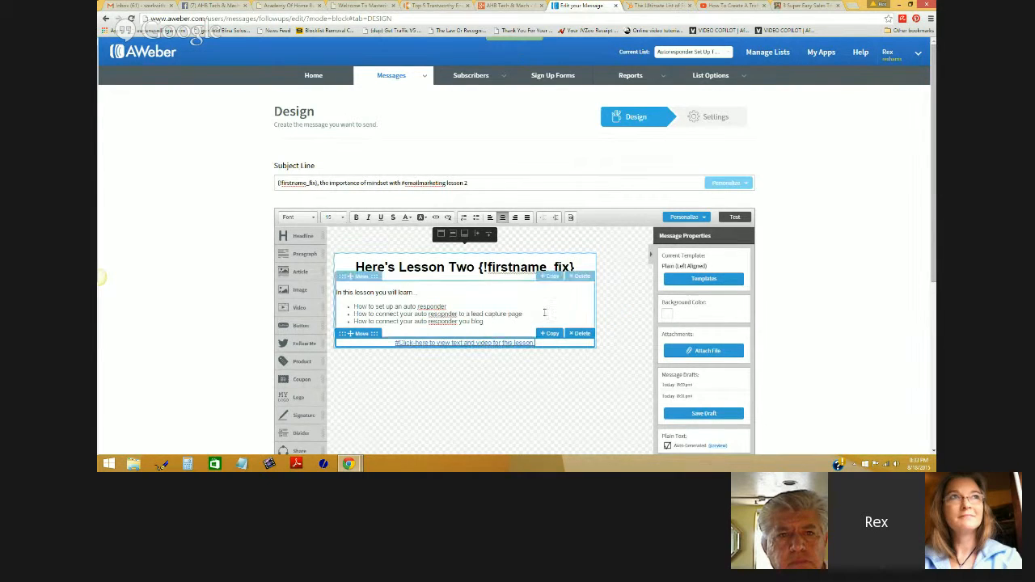
click(624, 315)
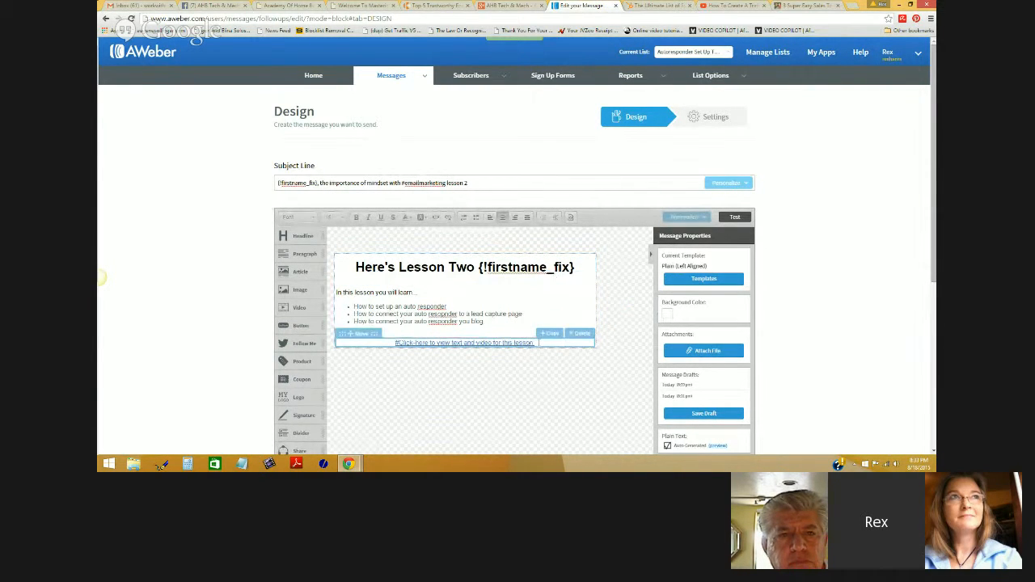
scroll(328, 321, down, 1)
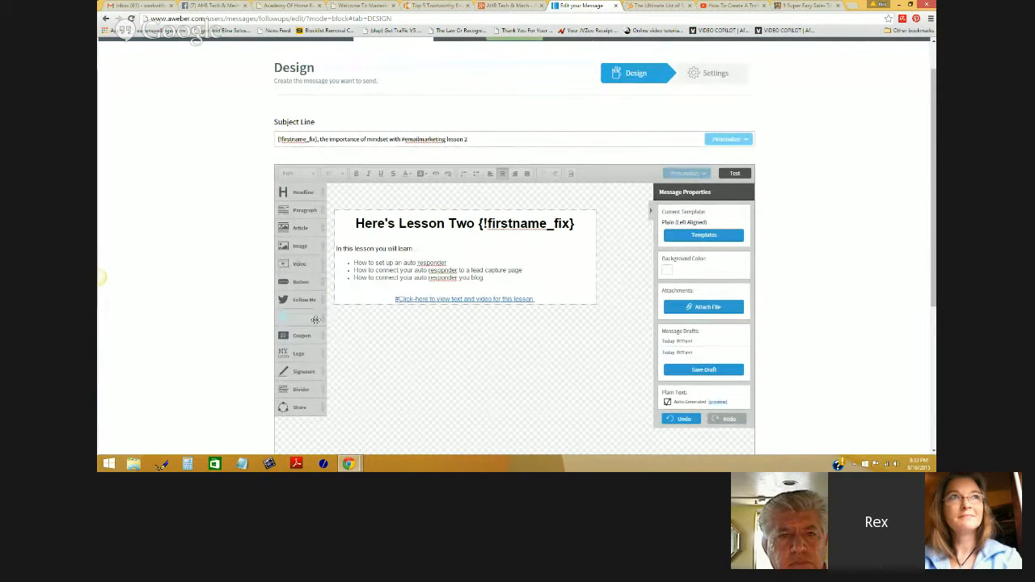
- Add a Signature block below the link with a 'God bless!' line above the contact details
mouse_move(303, 366)
mouse_down()
mouse_move(415, 320)
mouse_move(414, 309)
mouse_move(362, 298)
mouse_move(380, 325)
mouse_move(403, 318)
mouse_up()
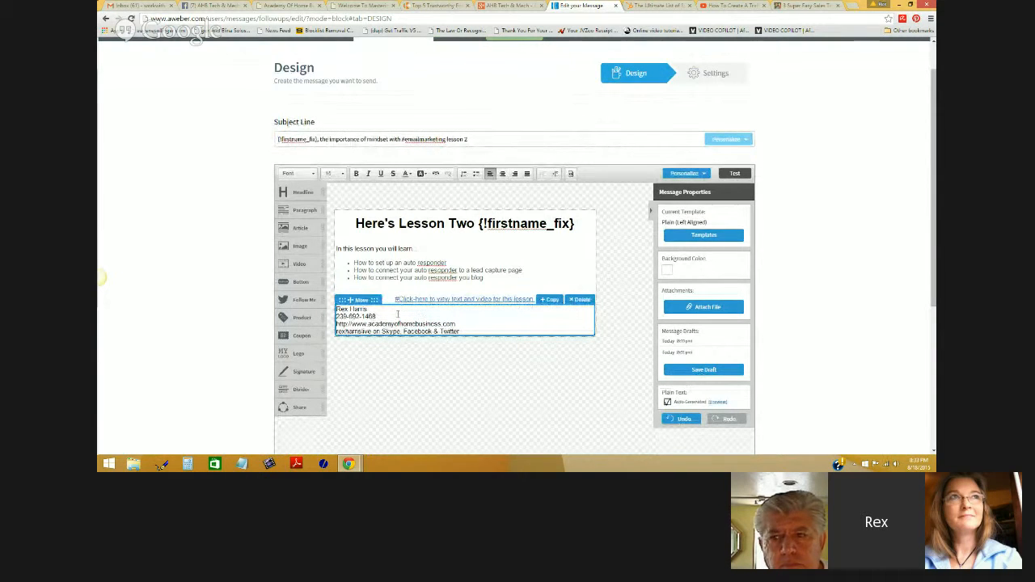
click(338, 321)
key(Return)
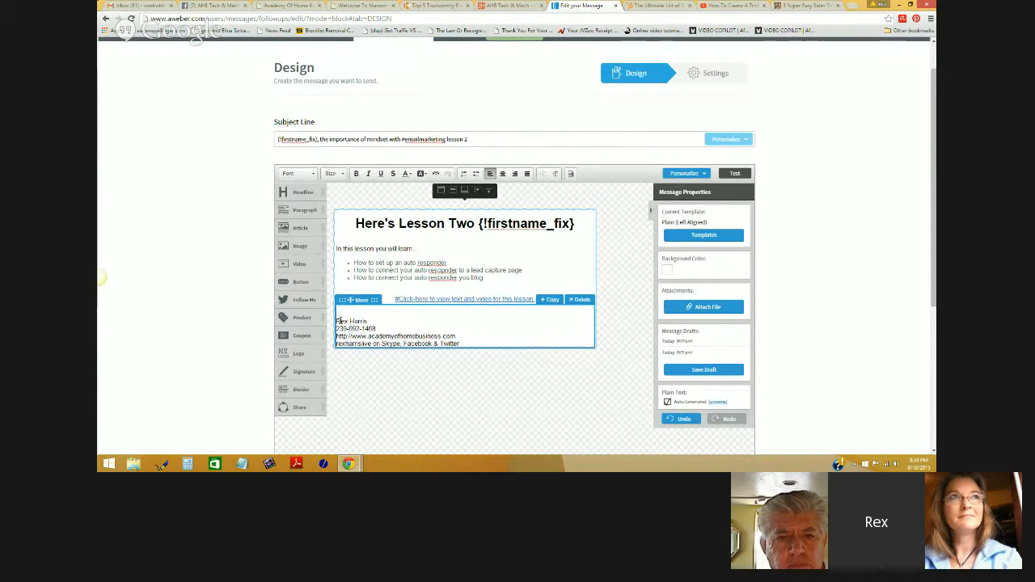
text(God bless!)
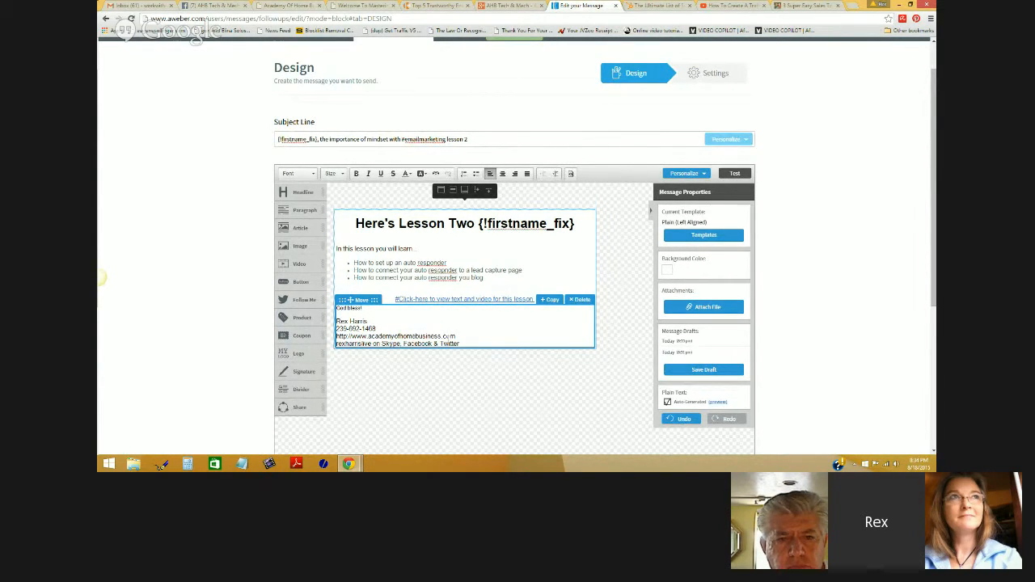
- Format the 'God bless!' line as bold, size 15
drag(370, 308, 335, 308)
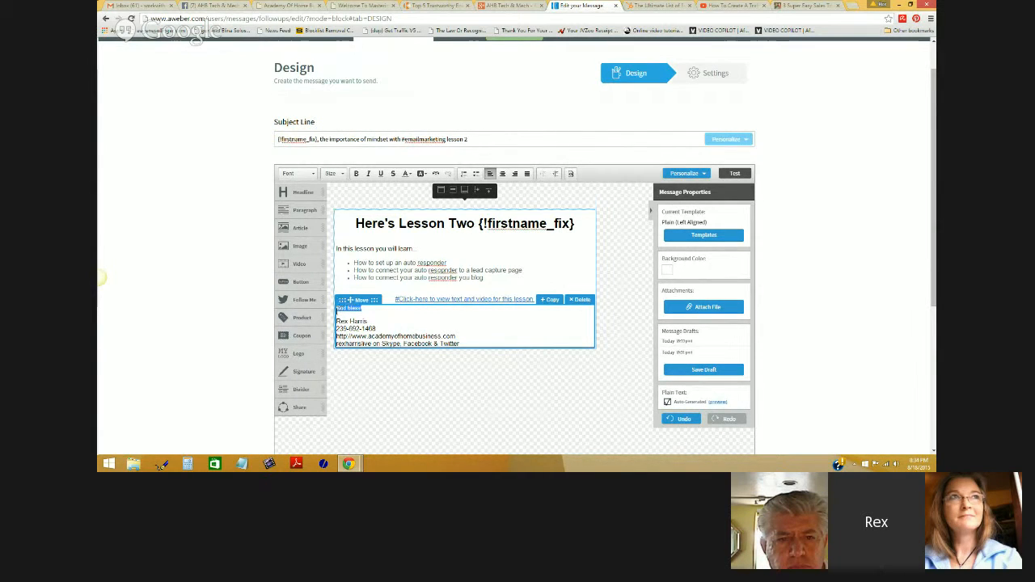
click(341, 174)
click(333, 233)
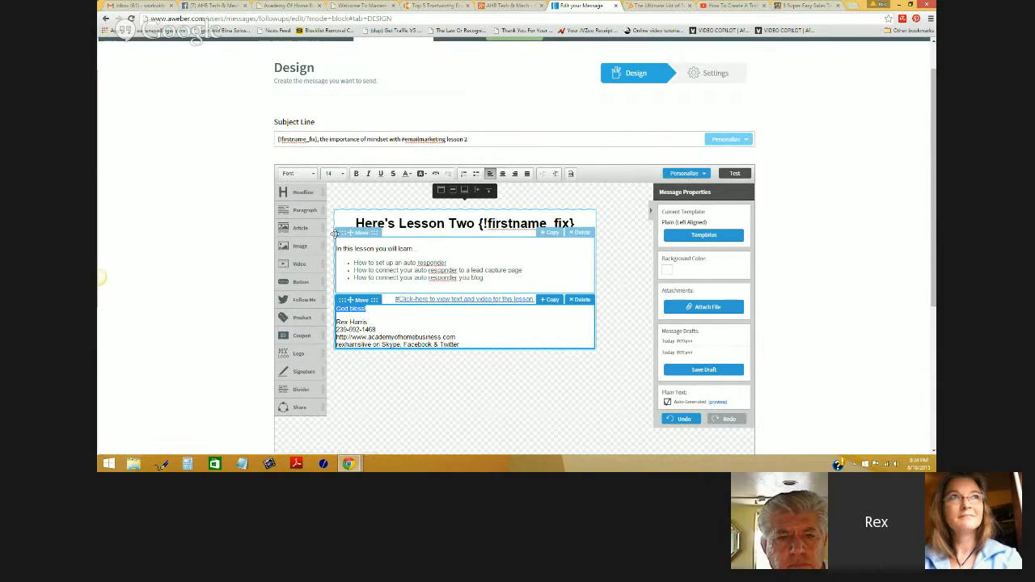
click(341, 174)
click(338, 246)
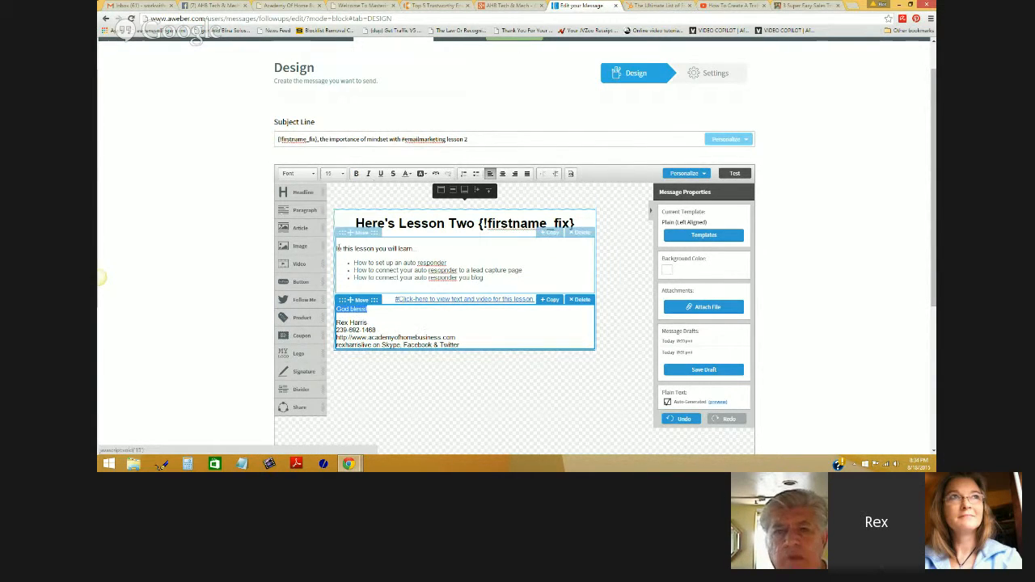
click(357, 172)
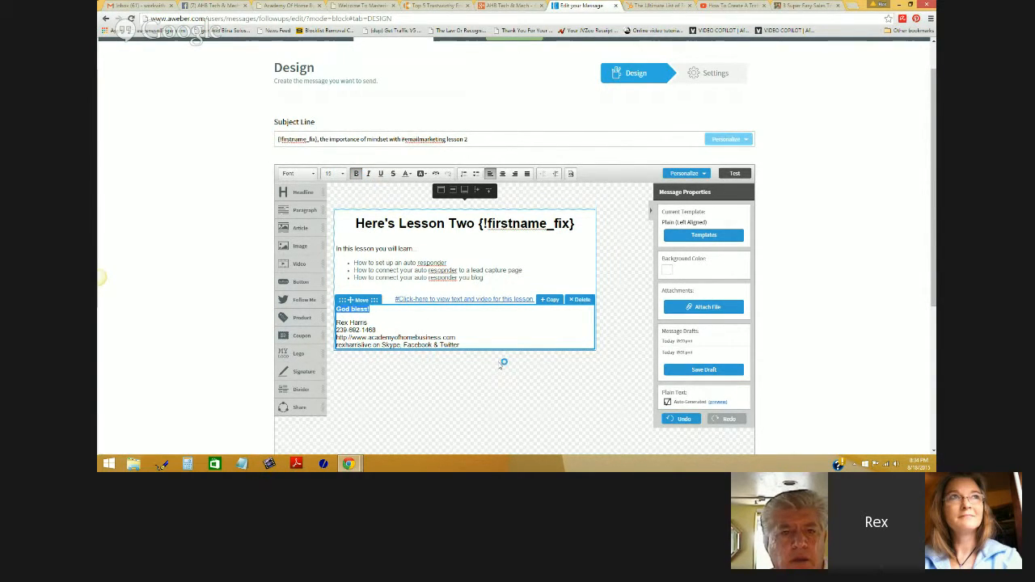
click(358, 318)
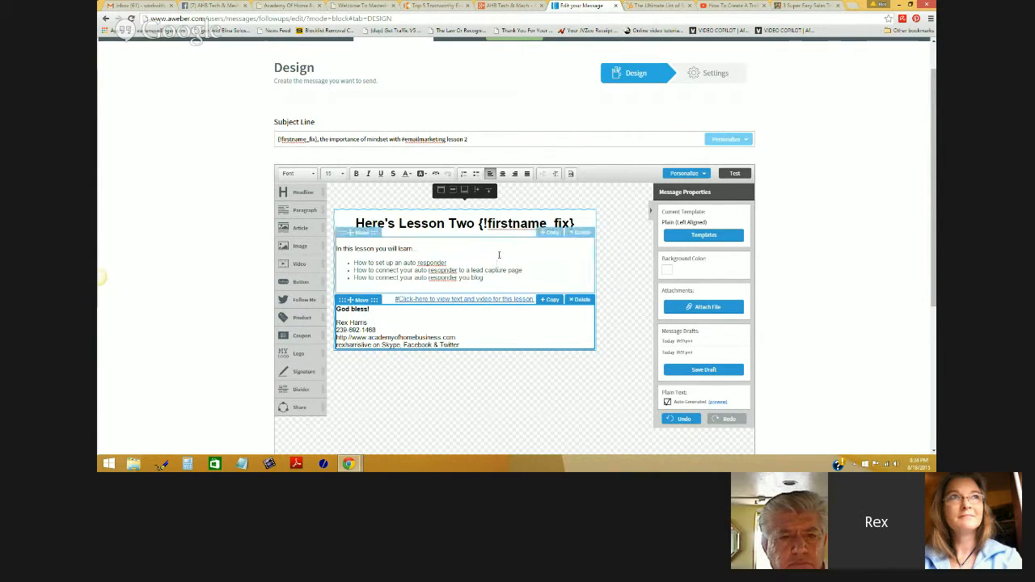
drag(484, 278, 352, 263)
- Italicize the three bullet points, save the message design, and proceed to its Settings step
click(368, 173)
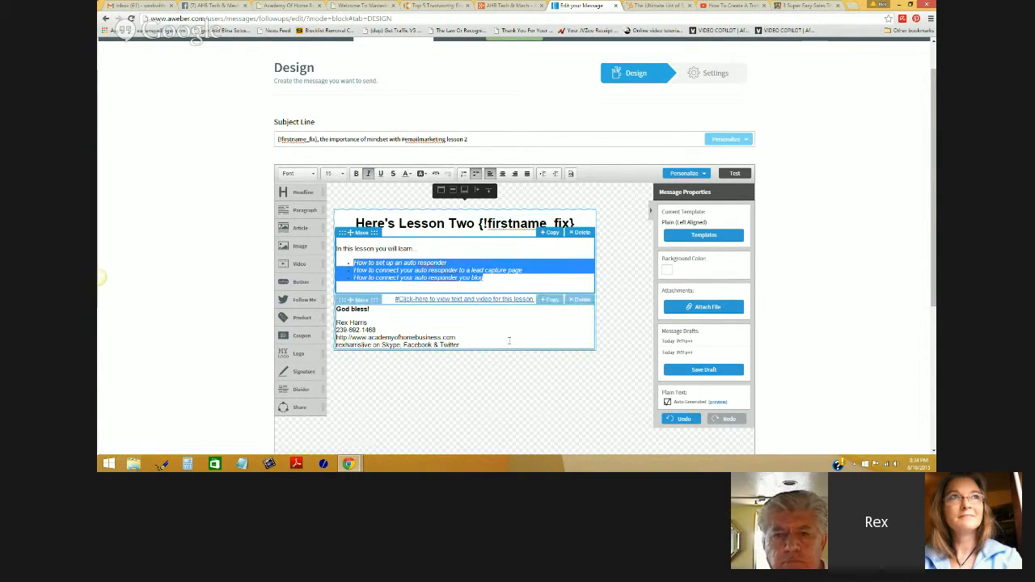
click(618, 291)
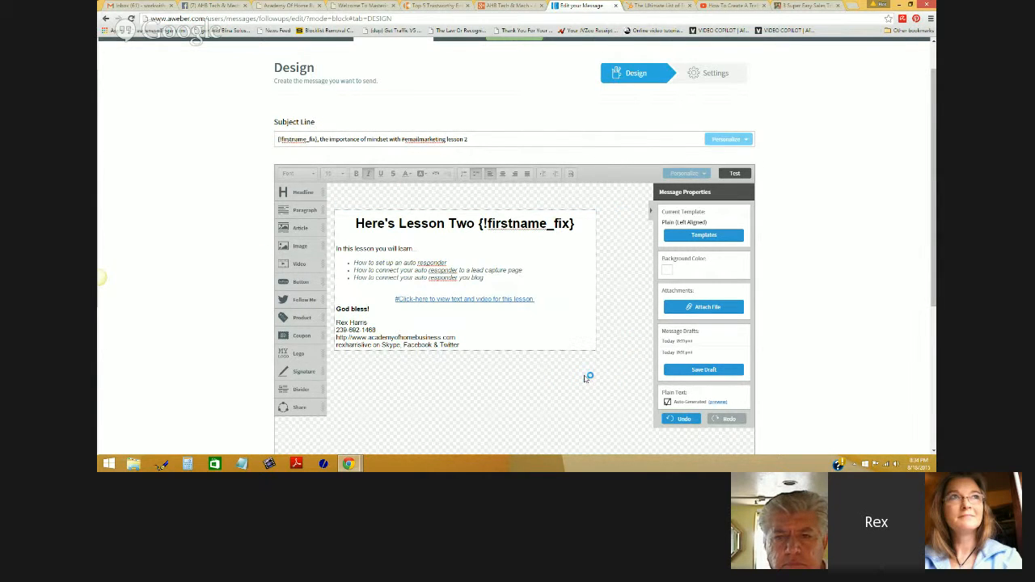
scroll(622, 348, down, 1)
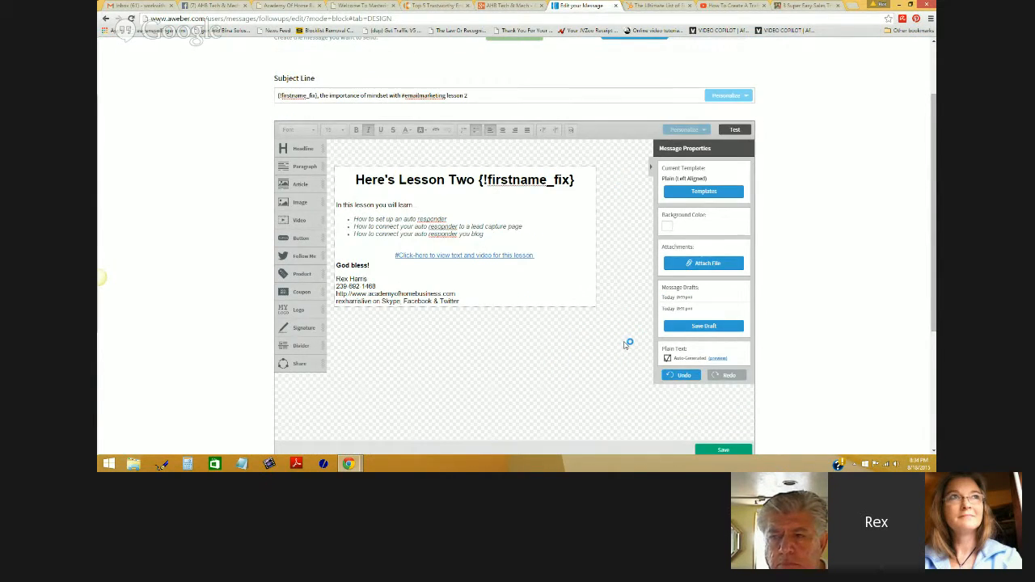
scroll(624, 344, down, 1)
click(730, 406)
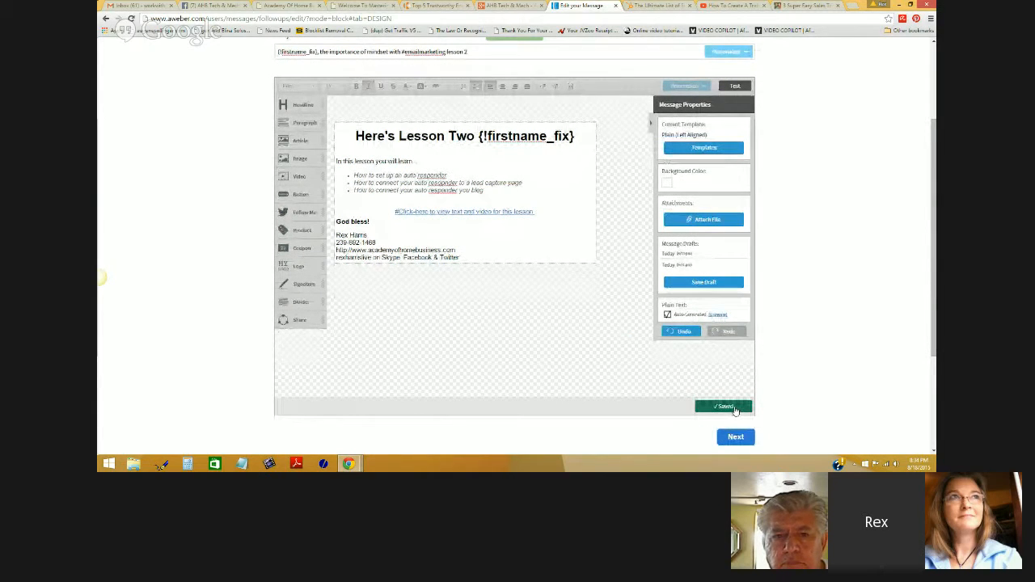
click(733, 437)
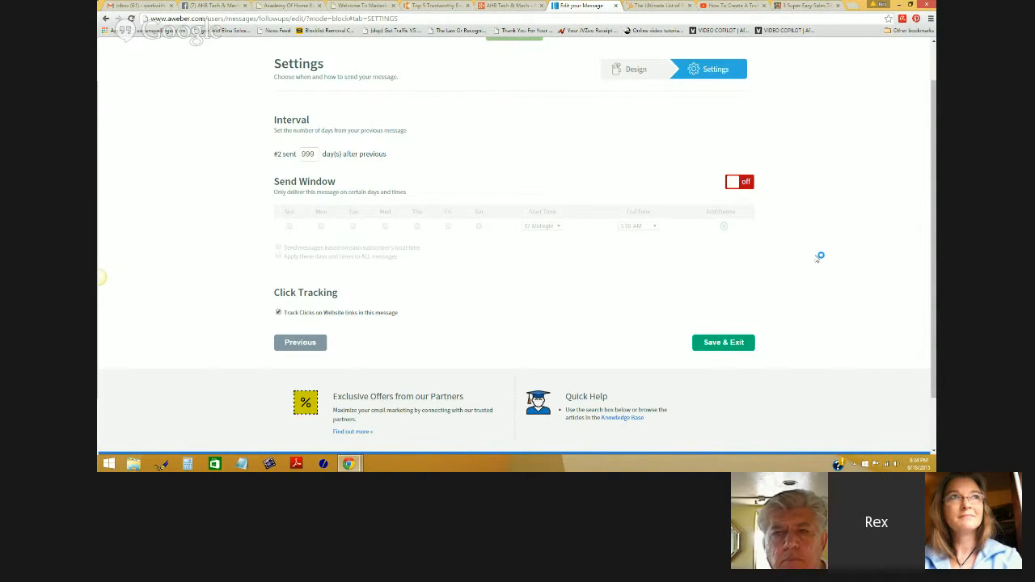
- Change message #2's interval from 999 to 1 day and switch the Send Window on
double_click(309, 154)
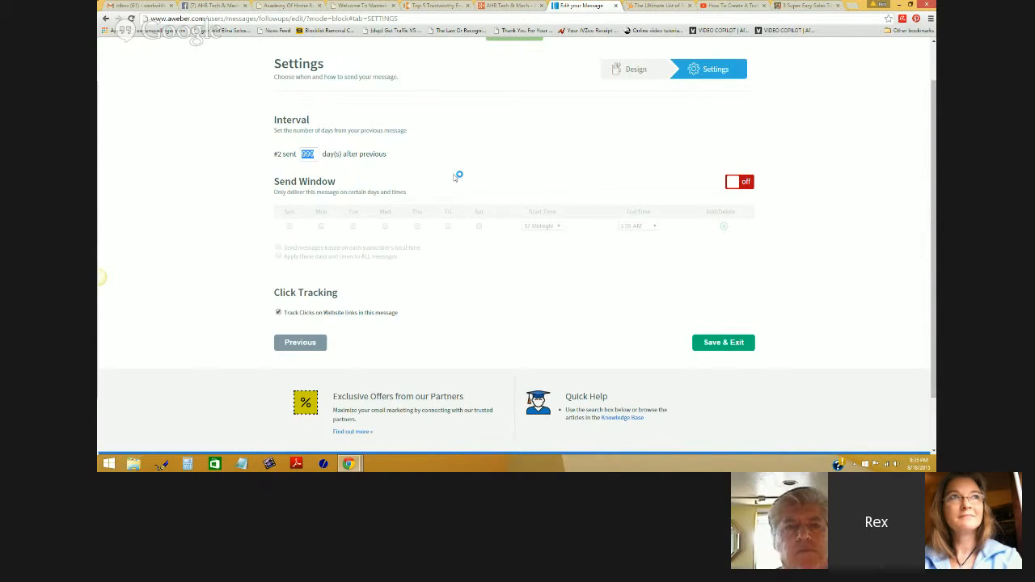
text(1)
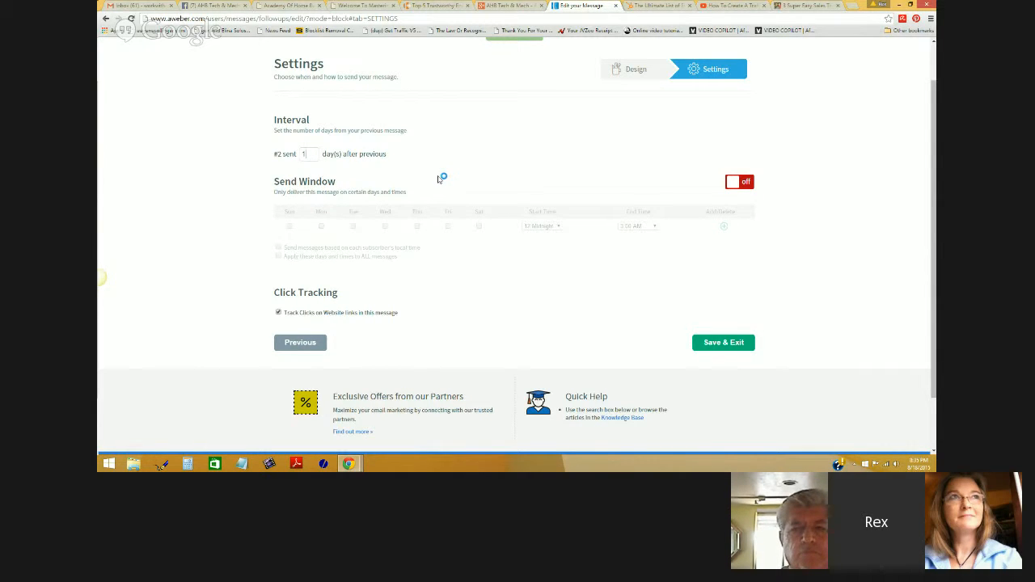
click(749, 186)
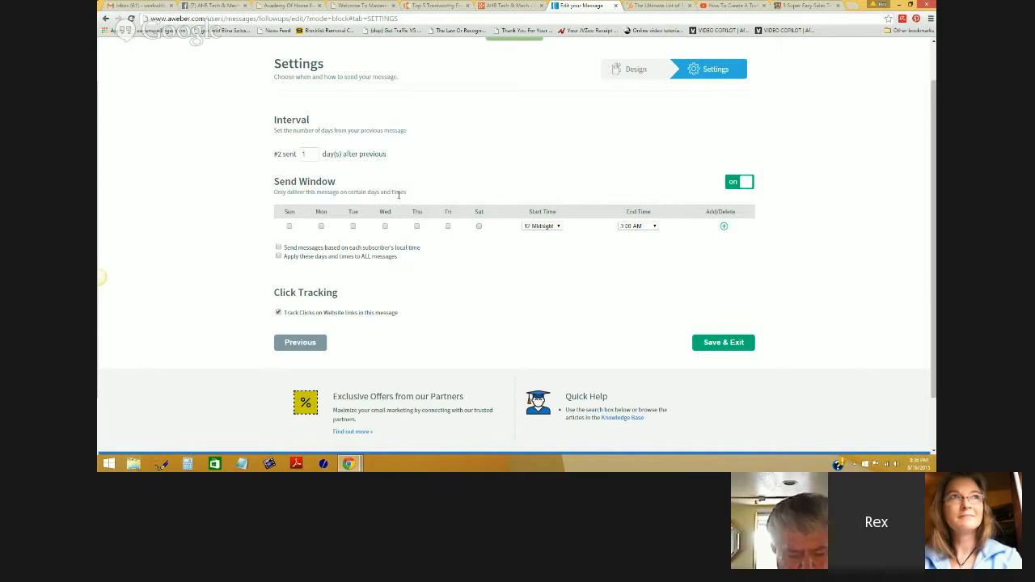
- Limit the send window to 6:00 PM–9:00 PM and save message #2 with Save & Exit
click(558, 227)
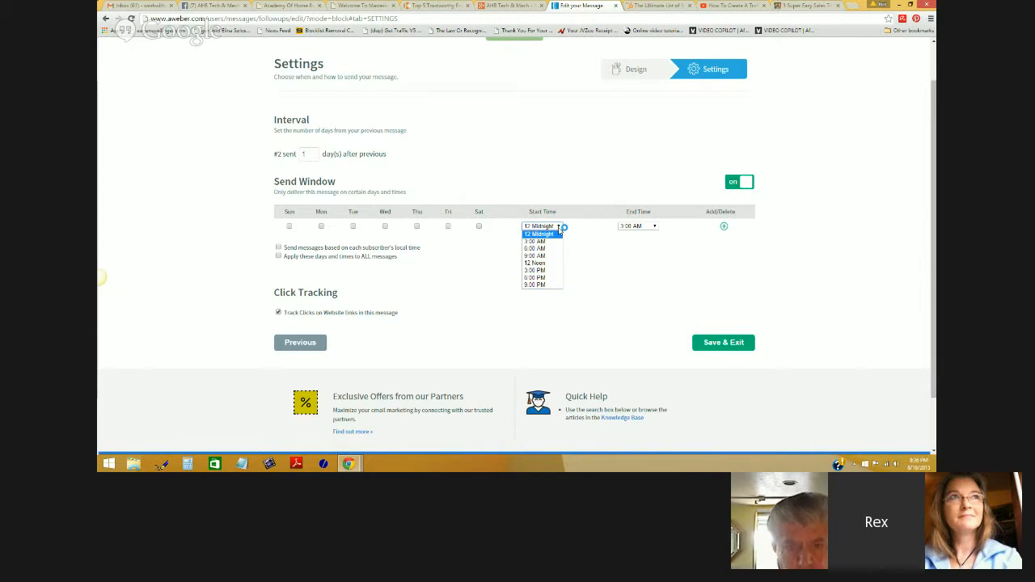
click(546, 279)
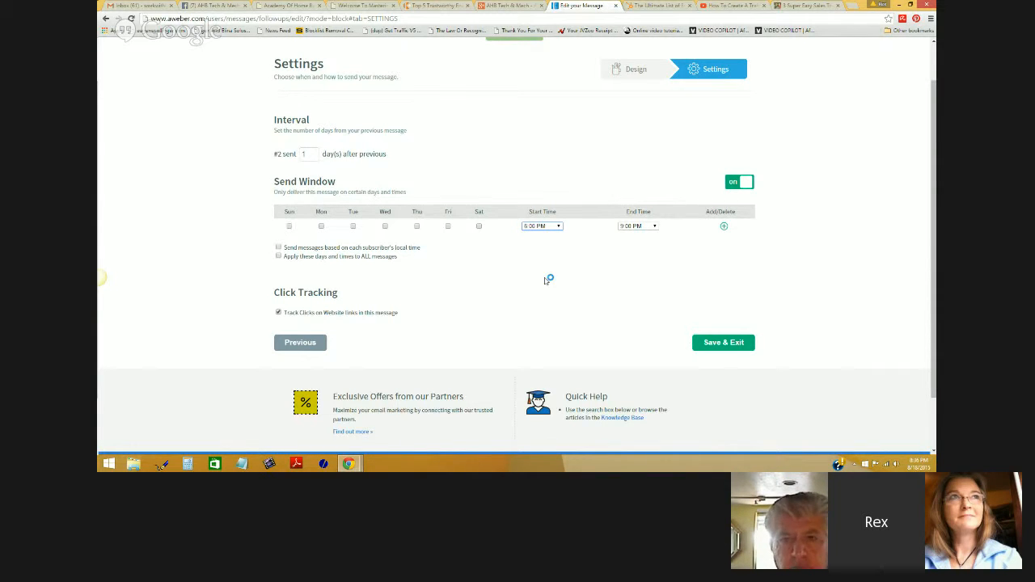
click(654, 228)
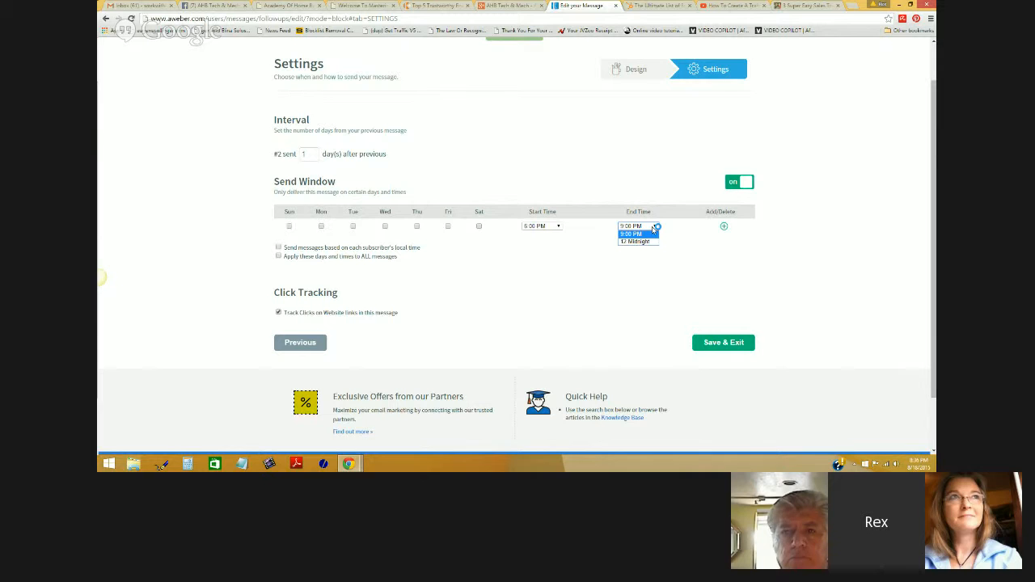
click(646, 233)
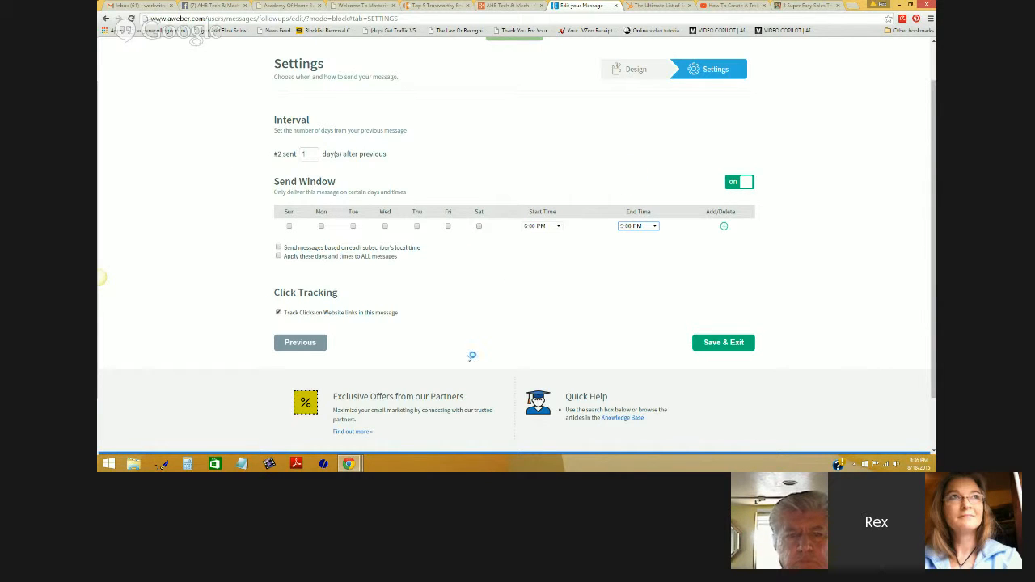
click(724, 344)
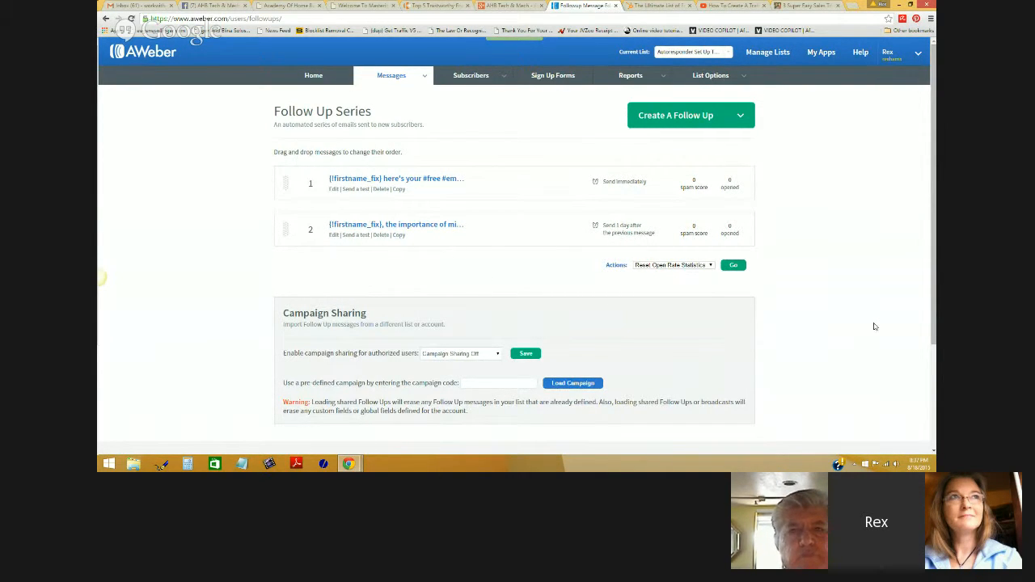
- Set Campaign Sharing to 'Follow Ups and Broadcasts' and save the setting
scroll(781, 277, down, 1)
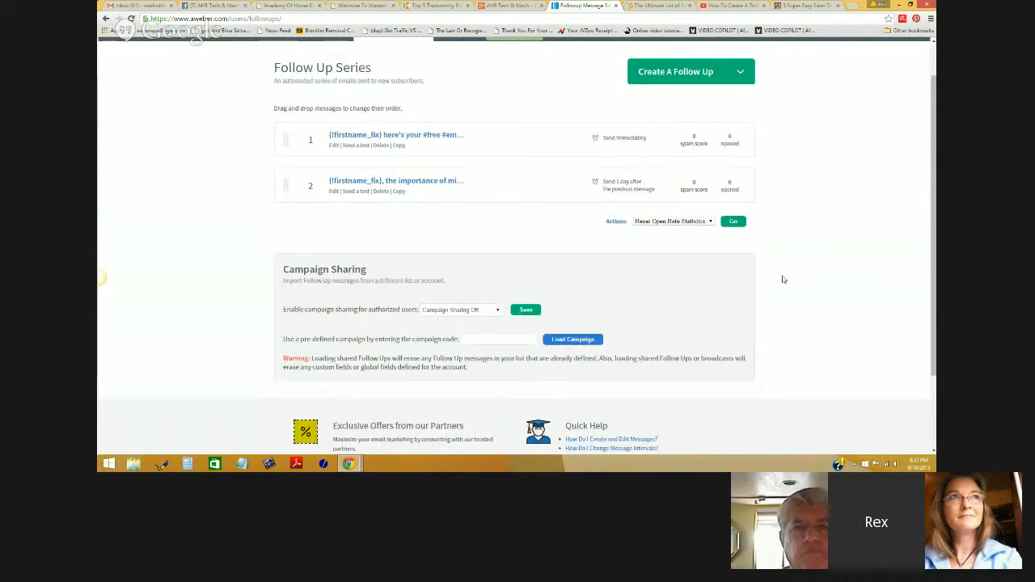
scroll(782, 279, down, 1)
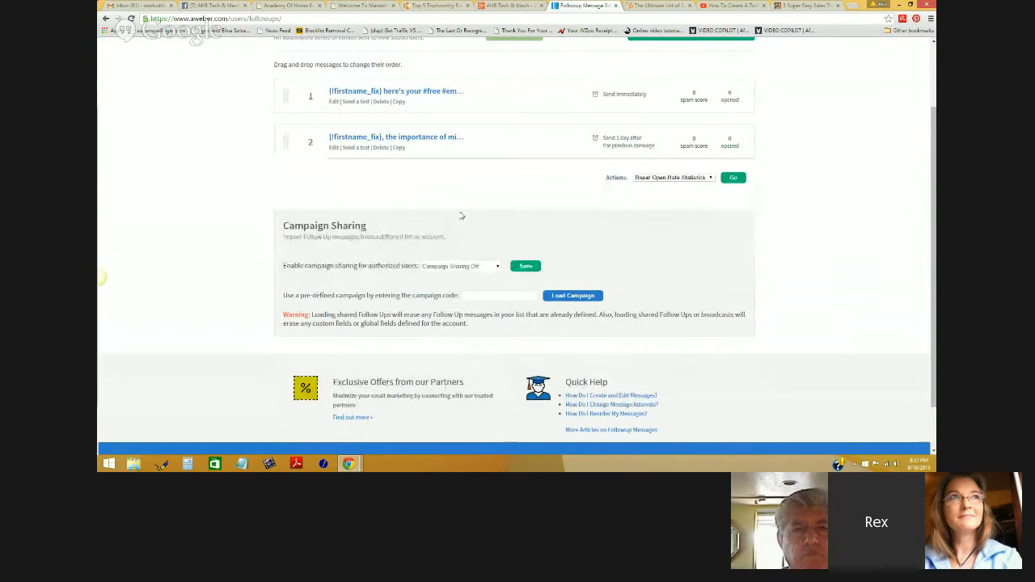
scroll(457, 208, up, 2)
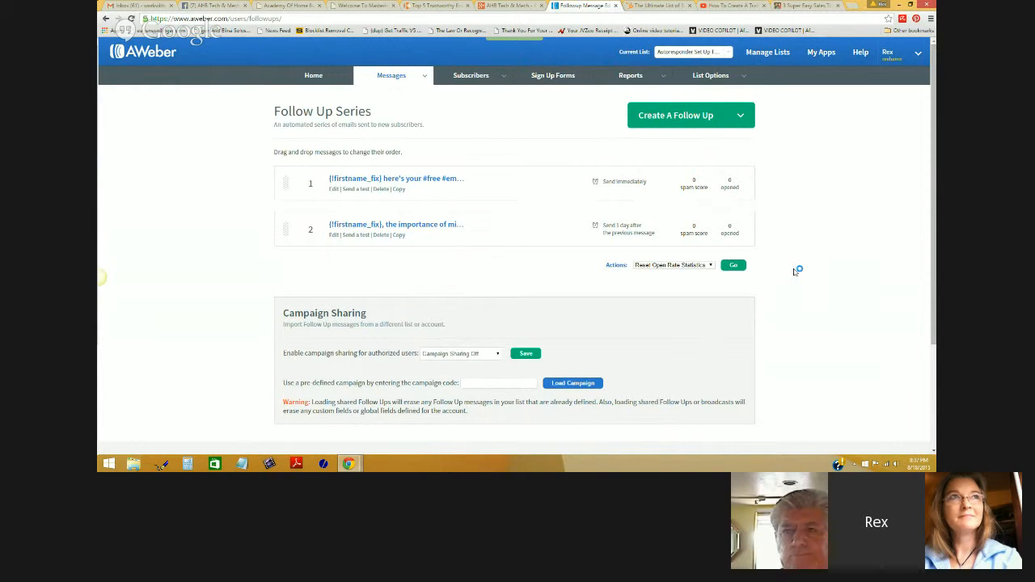
scroll(781, 291, down, 2)
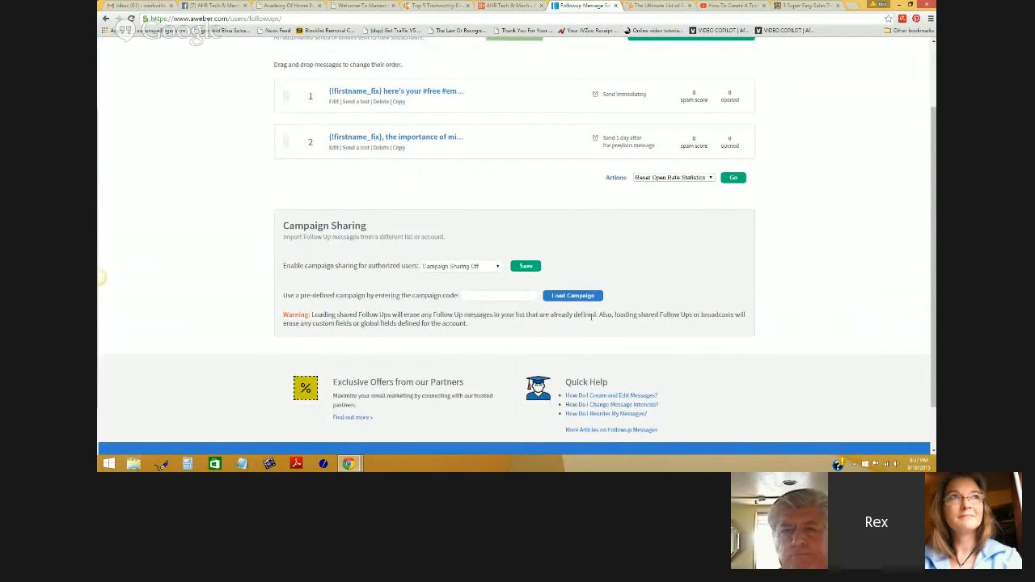
click(493, 267)
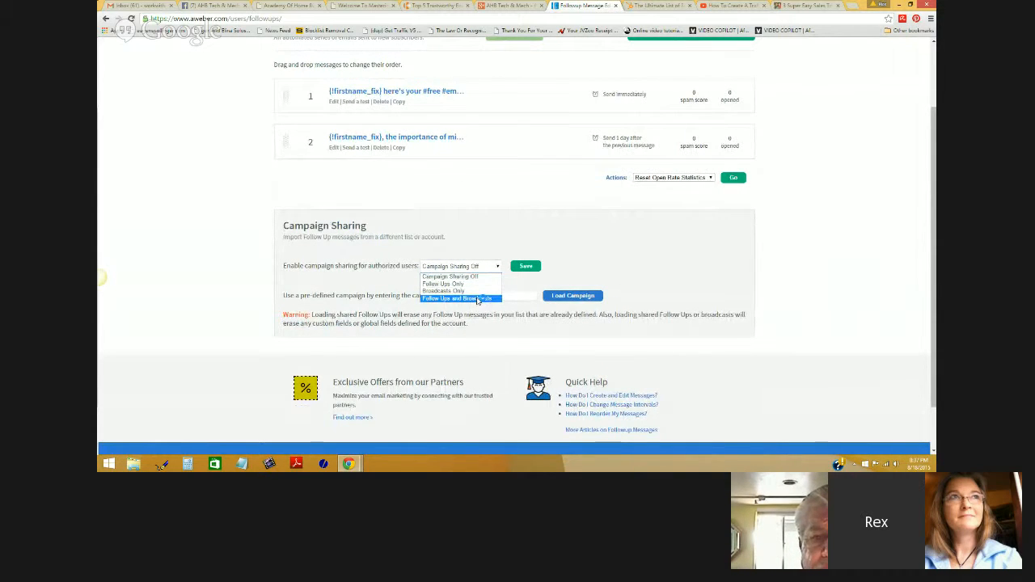
click(477, 299)
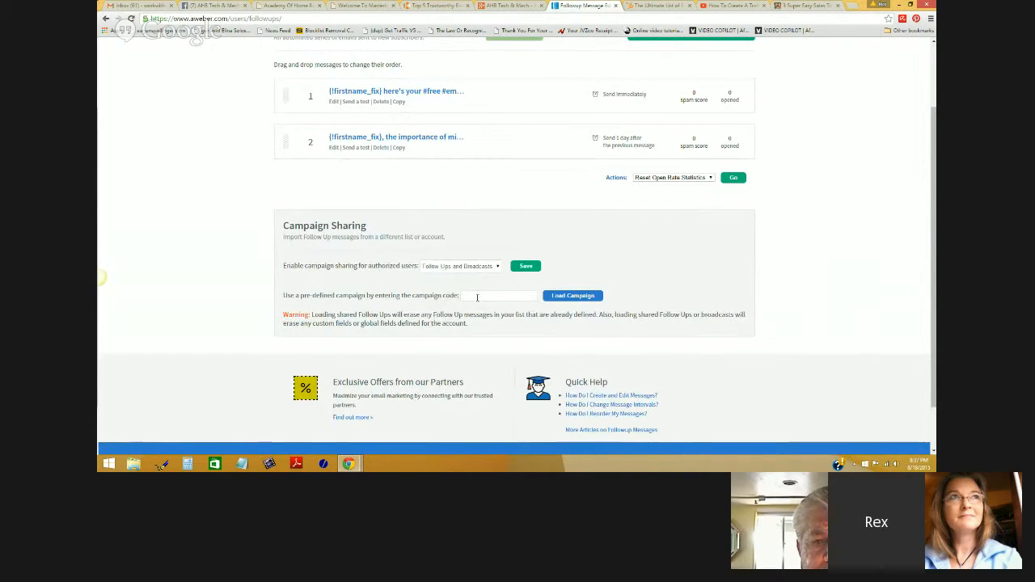
click(526, 267)
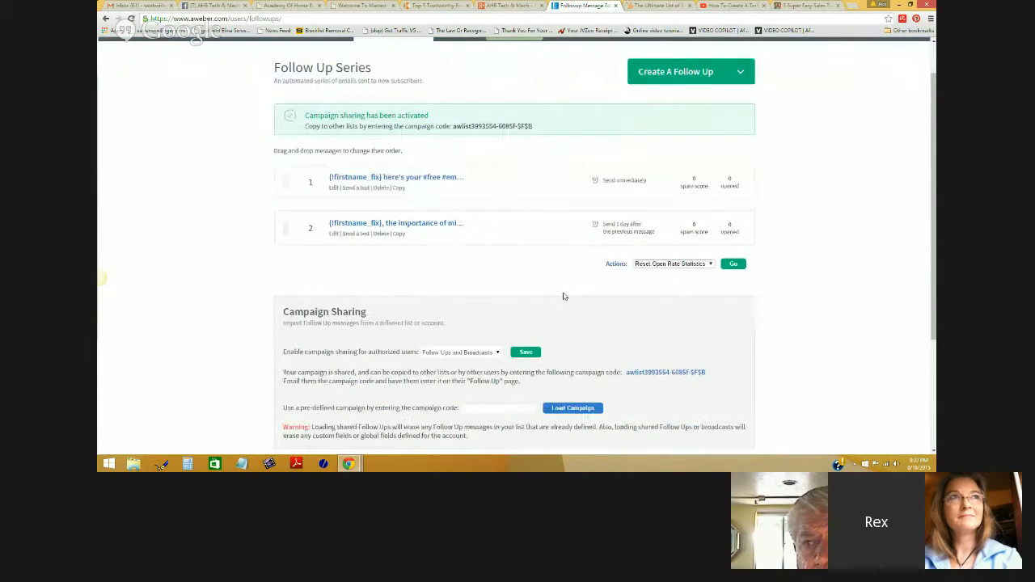
- Copy the list's shared campaign code into the pre-defined campaign code box and load the campaign
drag(706, 285, 626, 288)
scroll(627, 288, down, 1)
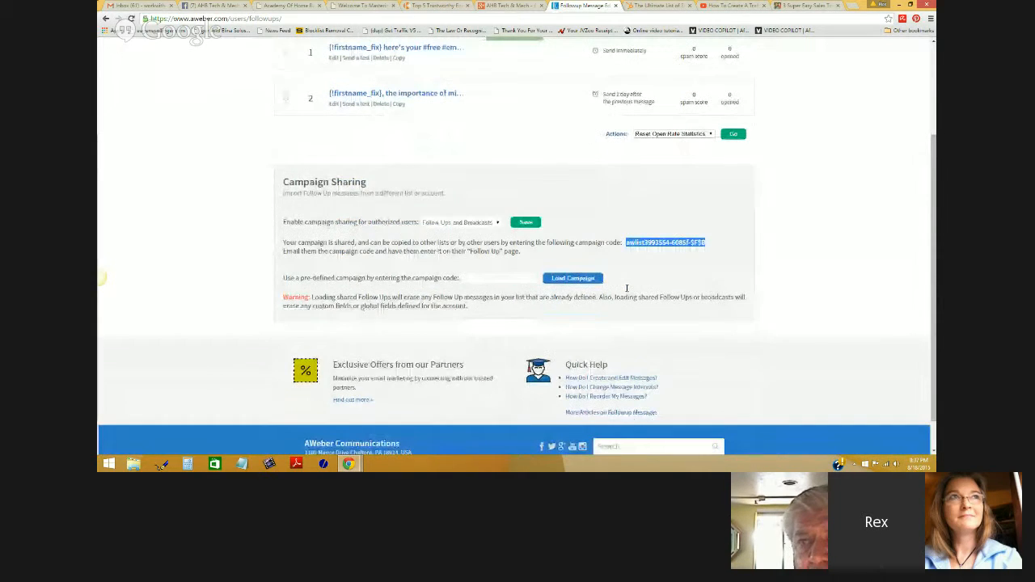
right_click(673, 241)
click(702, 252)
click(495, 279)
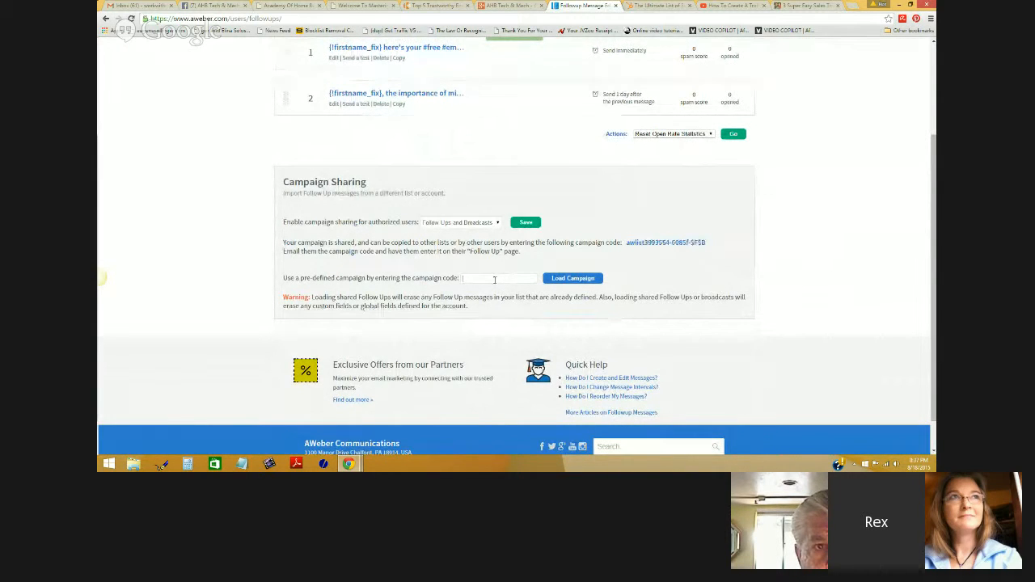
right_click(495, 279)
click(526, 333)
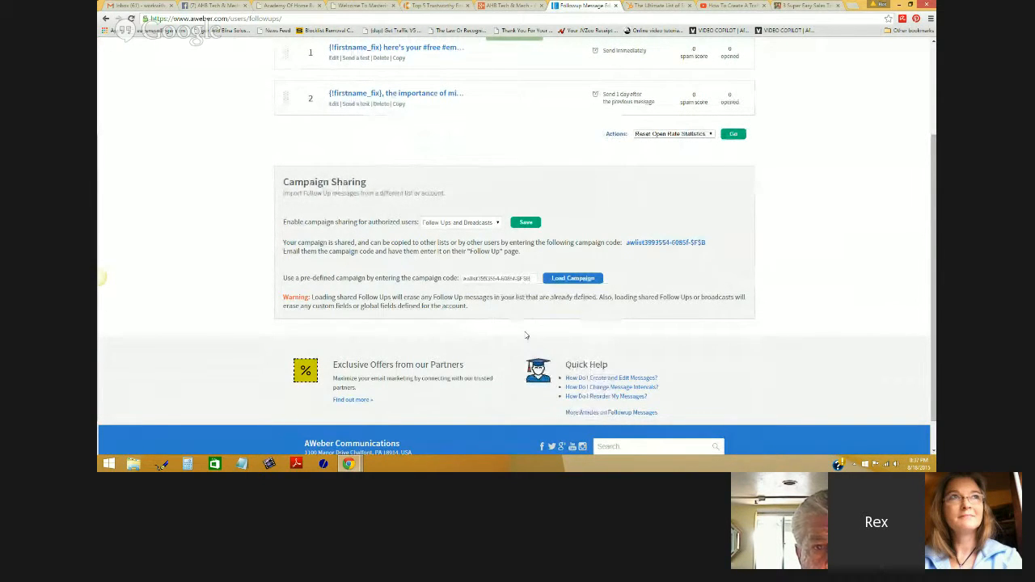
click(558, 276)
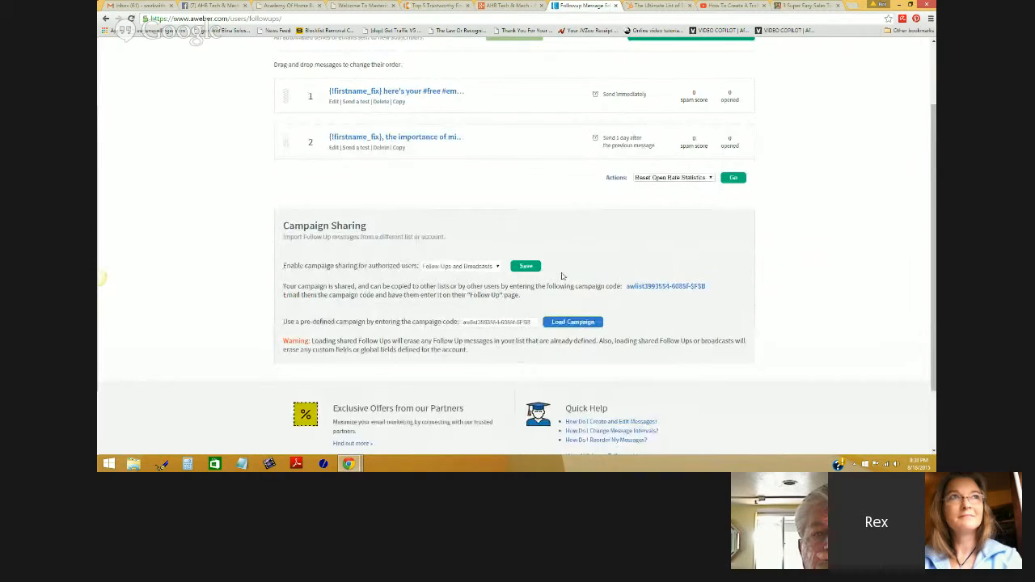
- Go to the Sign Up Forms page
scroll(563, 277, up, 2)
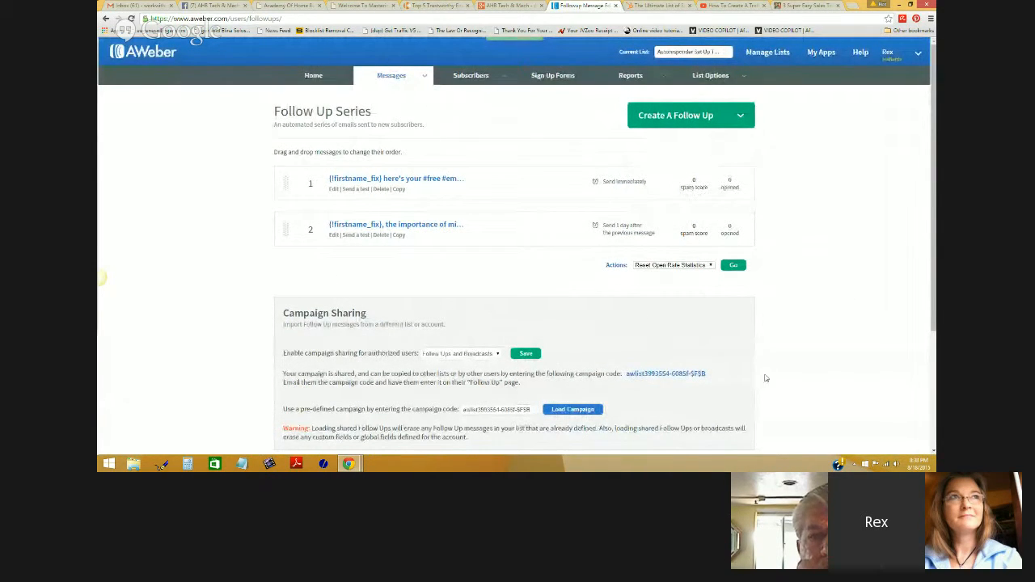
scroll(809, 337, down, 1)
scroll(808, 337, down, 2)
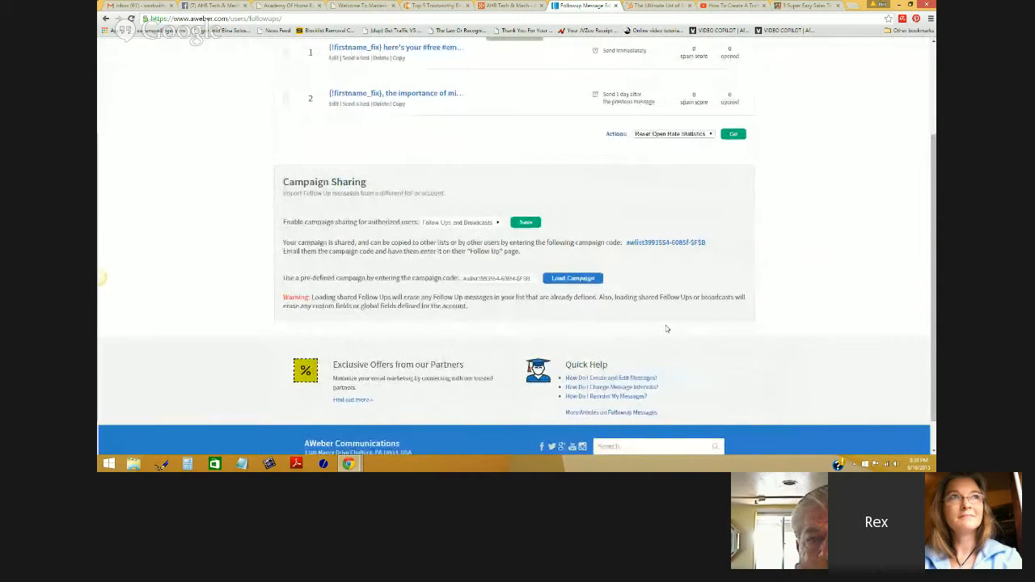
scroll(666, 328, up, 2)
scroll(666, 329, up, 1)
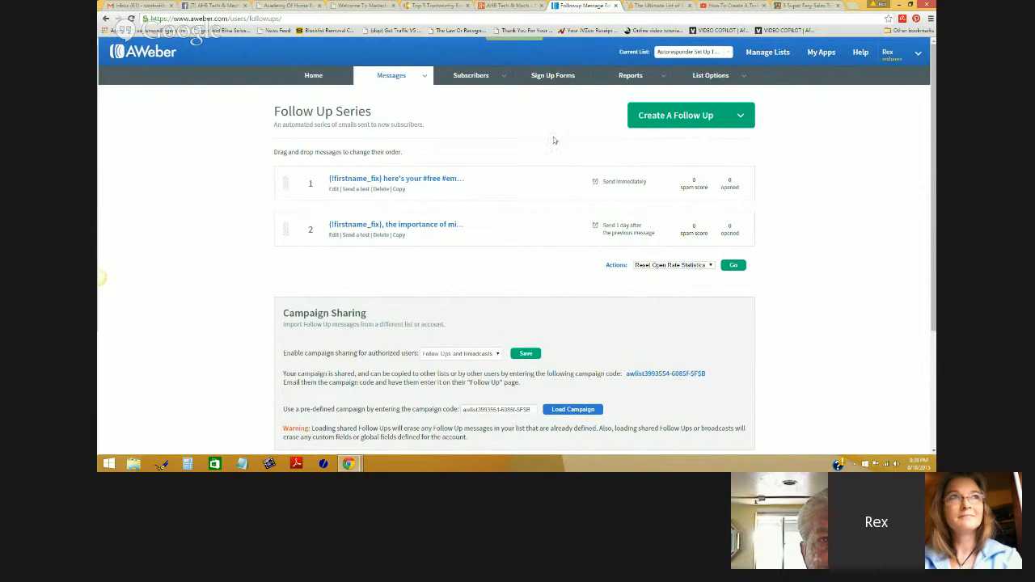
click(547, 81)
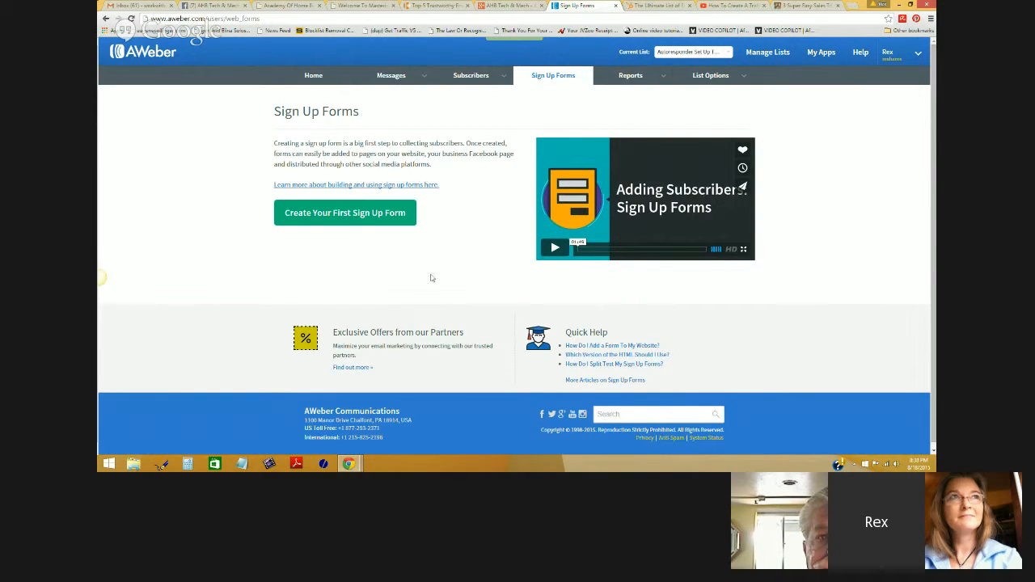
- Start creating the list's first sign-up form
click(346, 215)
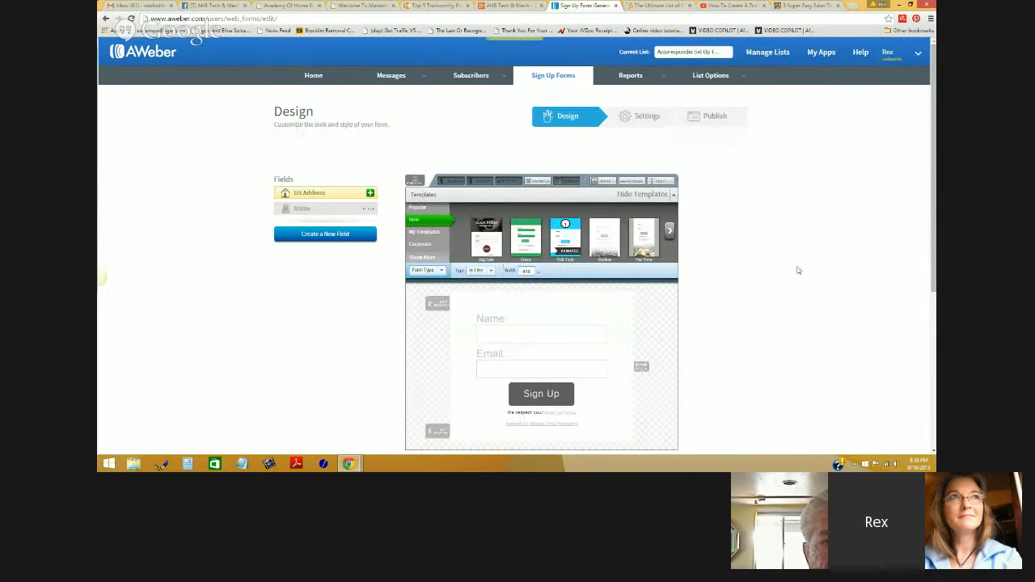
scroll(752, 249, down, 1)
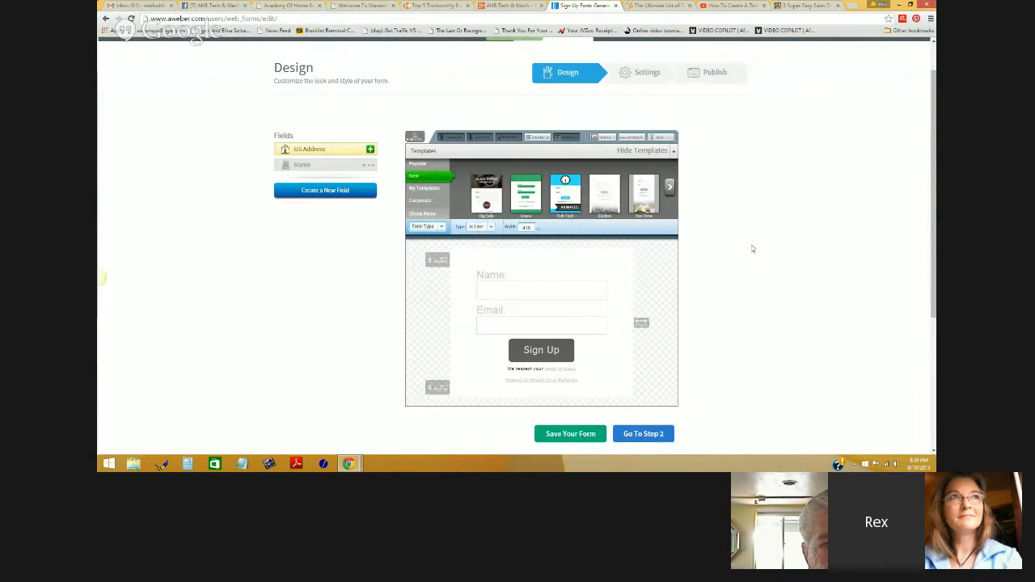
scroll(752, 249, down, 2)
scroll(752, 249, up, 1)
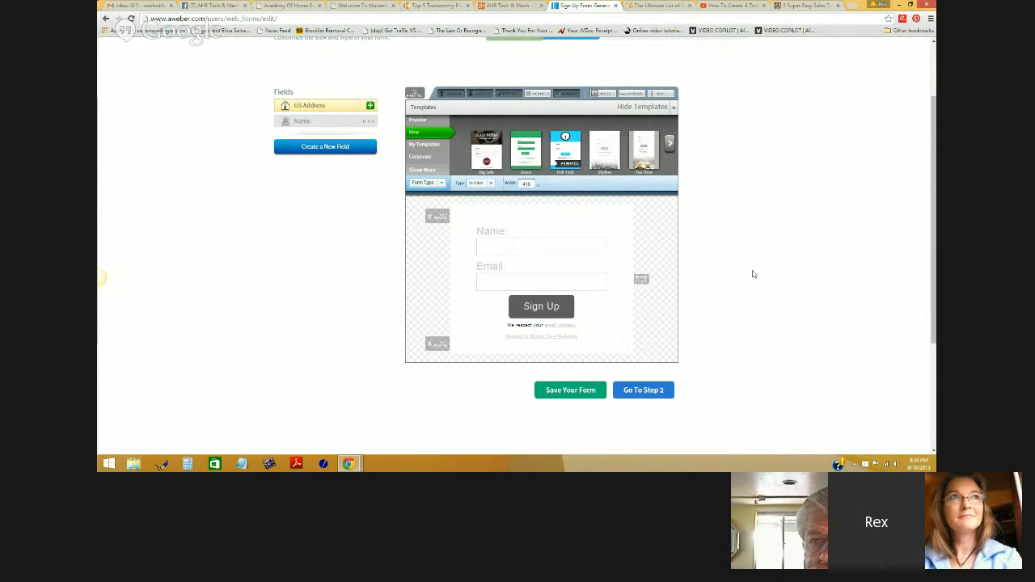
- Delete the header, privacy, powered-by and footer rows, keeping Name, Email and Sign Up
mouse_move(622, 213)
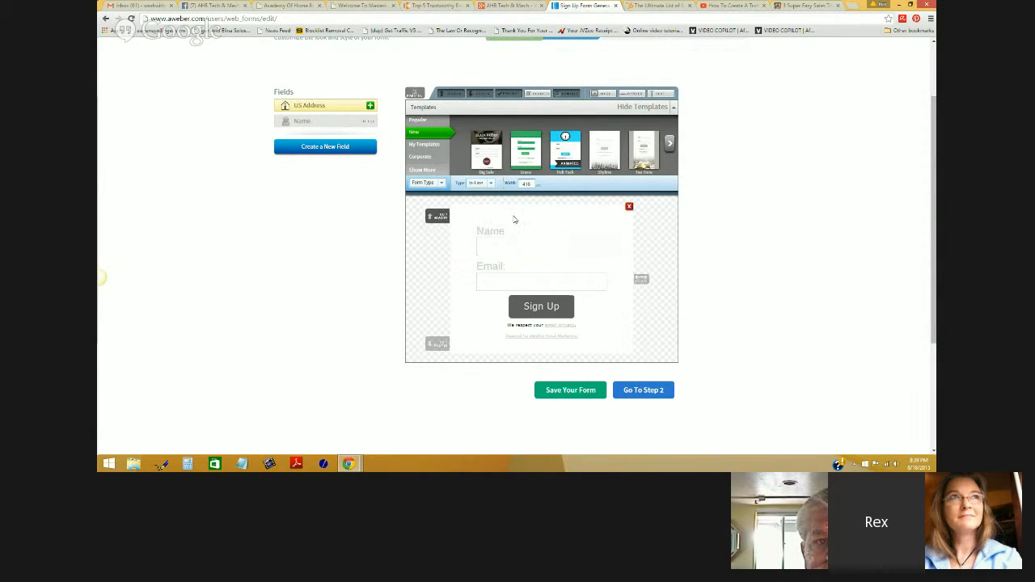
click(629, 208)
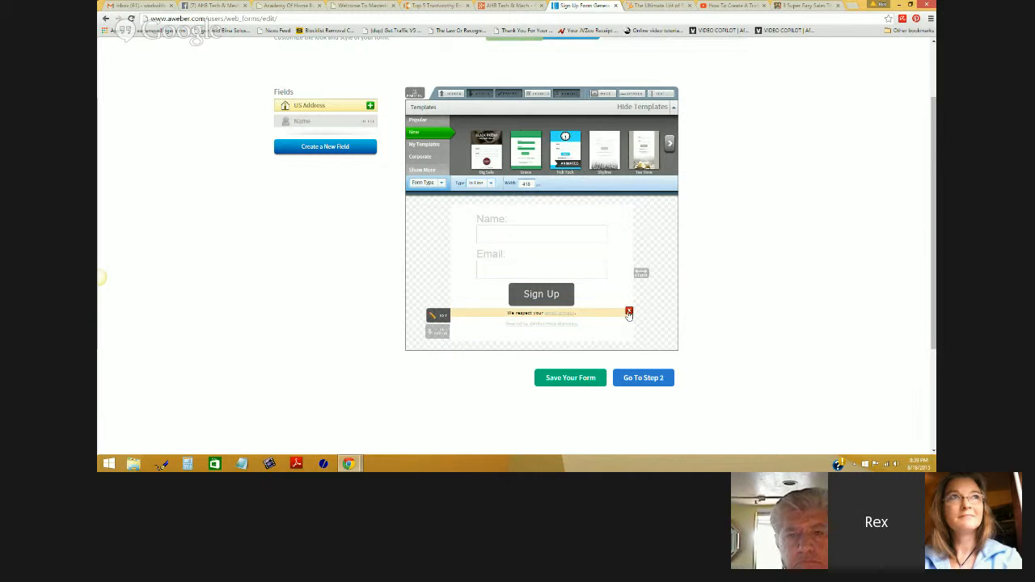
click(629, 312)
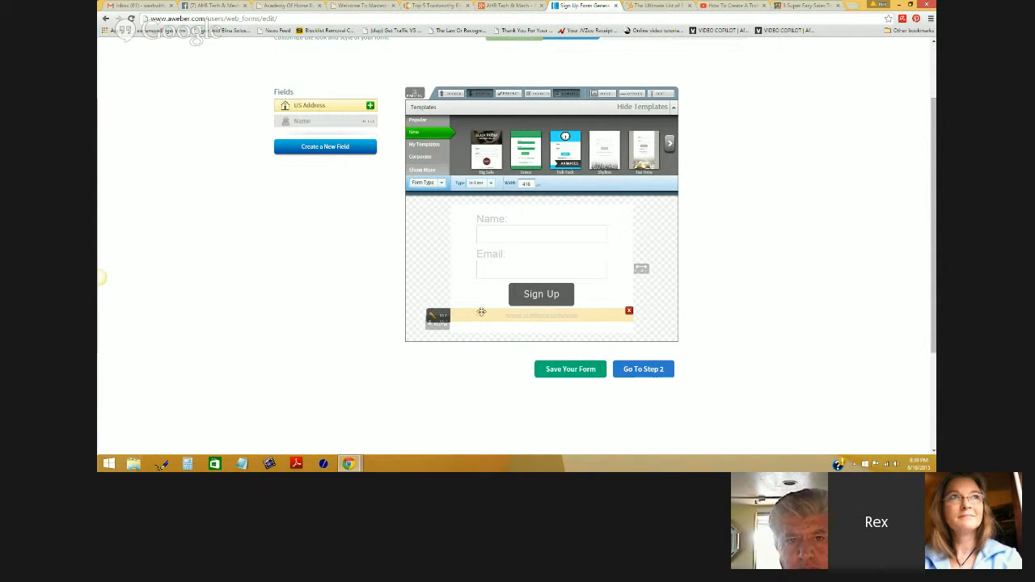
click(629, 312)
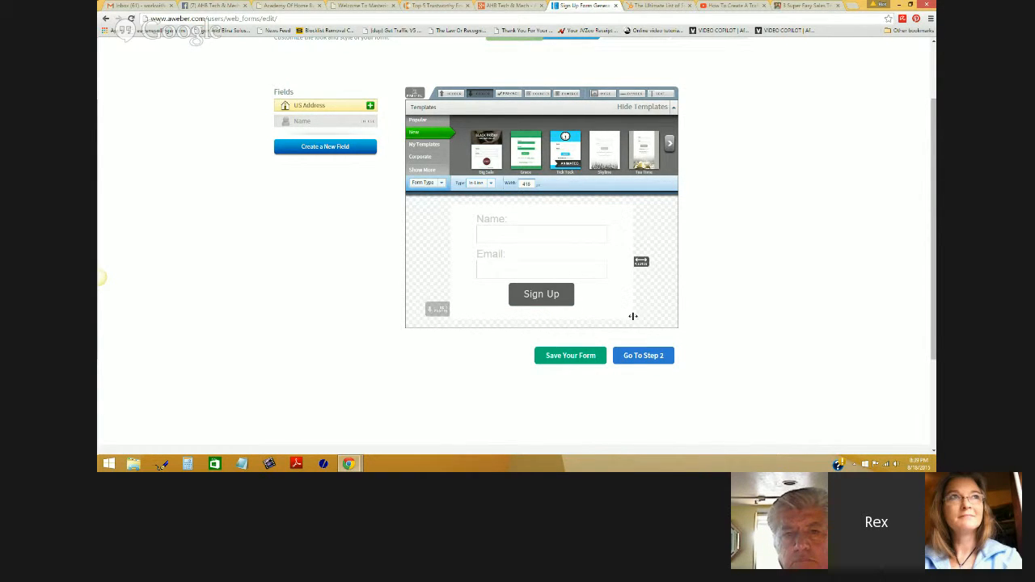
click(629, 318)
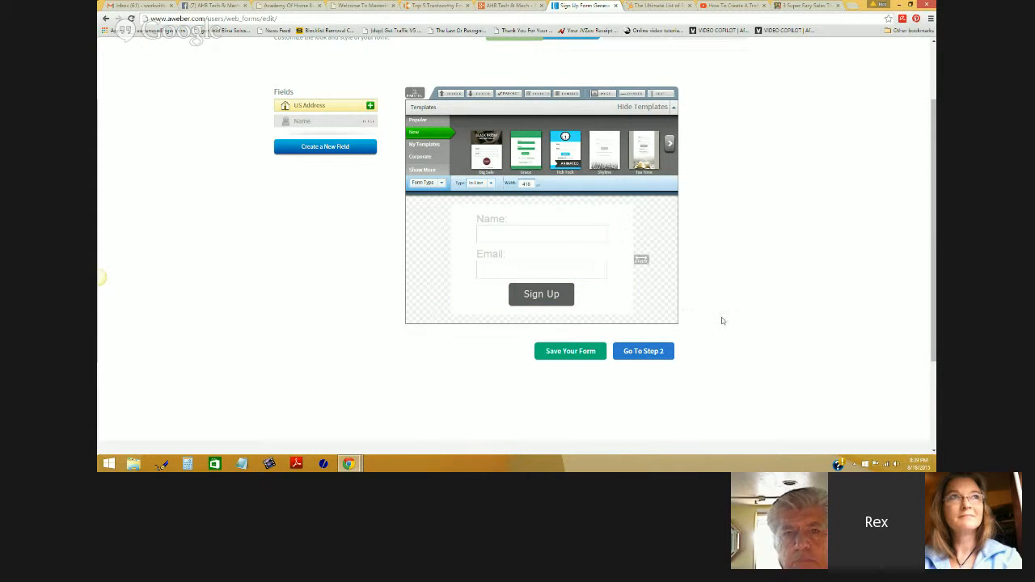
click(647, 353)
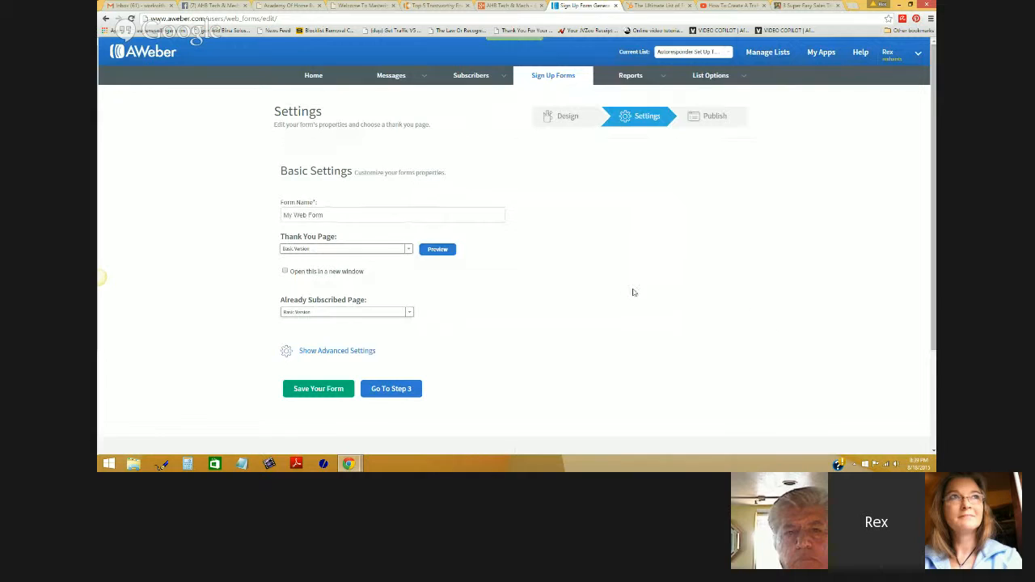
- Rename the form 'Email Marketing Bootcamp' and set its Thank You Page to Custom Page
triple_click(350, 214)
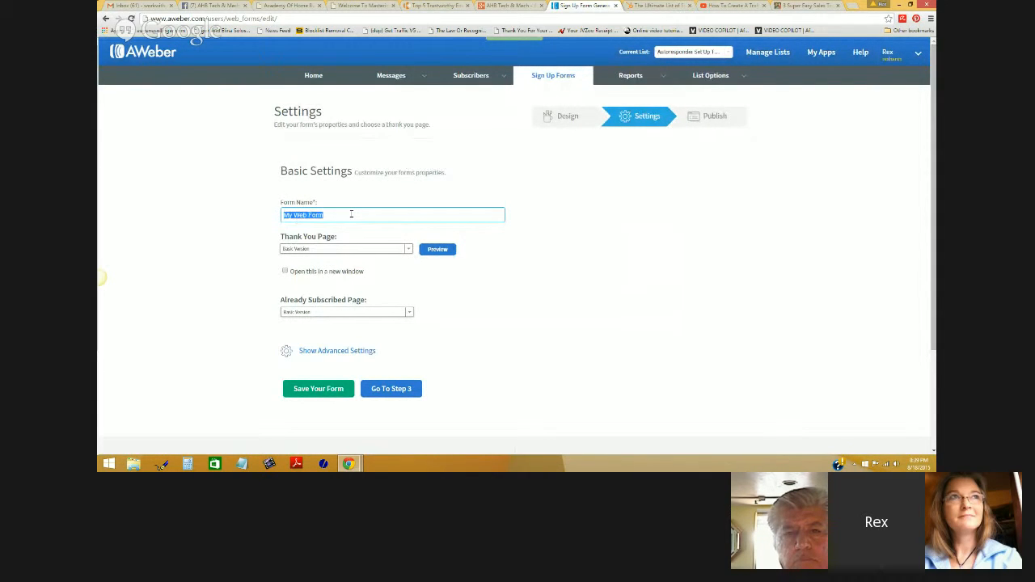
text(Email Marketing Bootcamp)
click(409, 250)
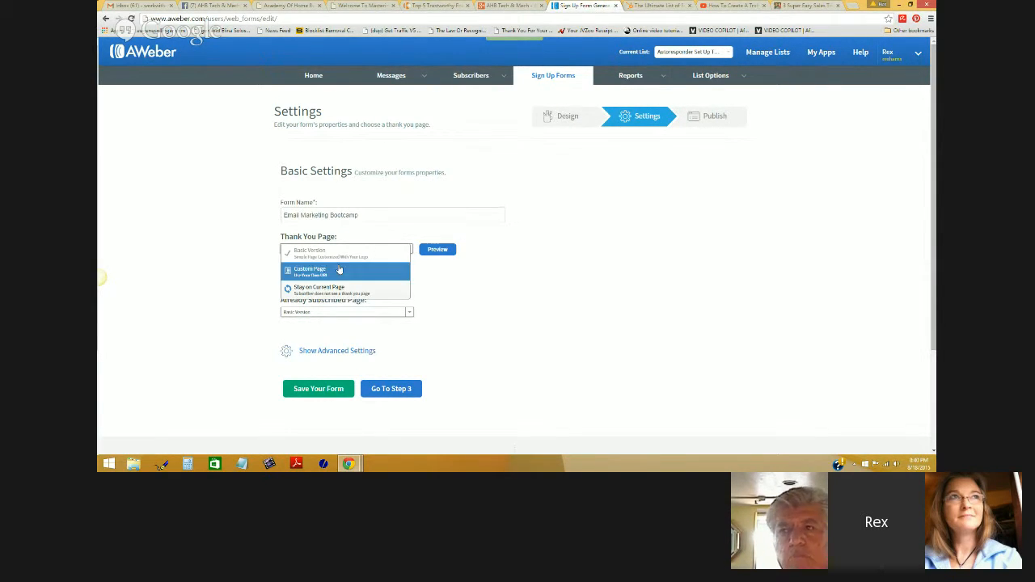
click(464, 280)
click(358, 215)
drag(362, 215, 280, 215)
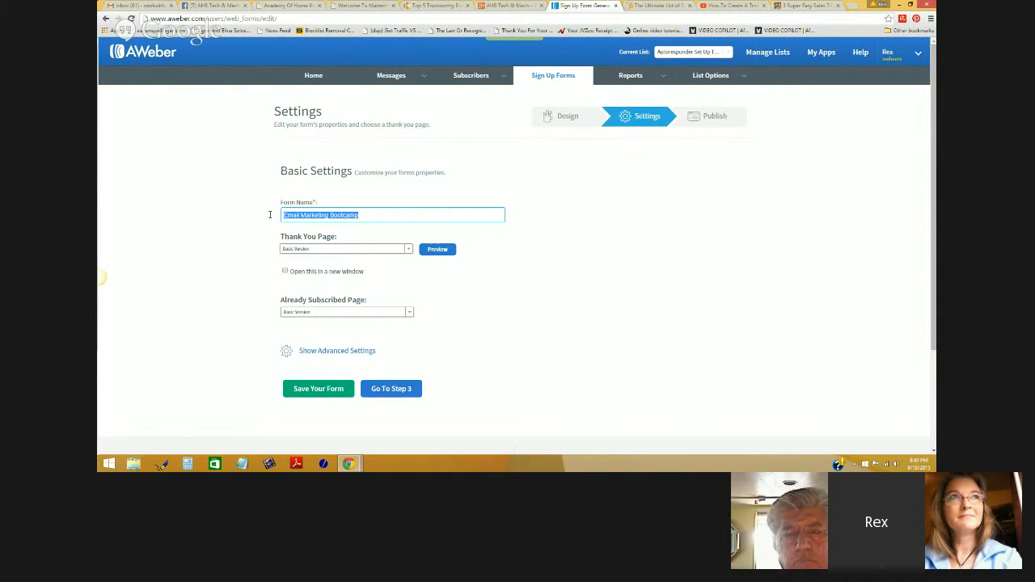
click(407, 249)
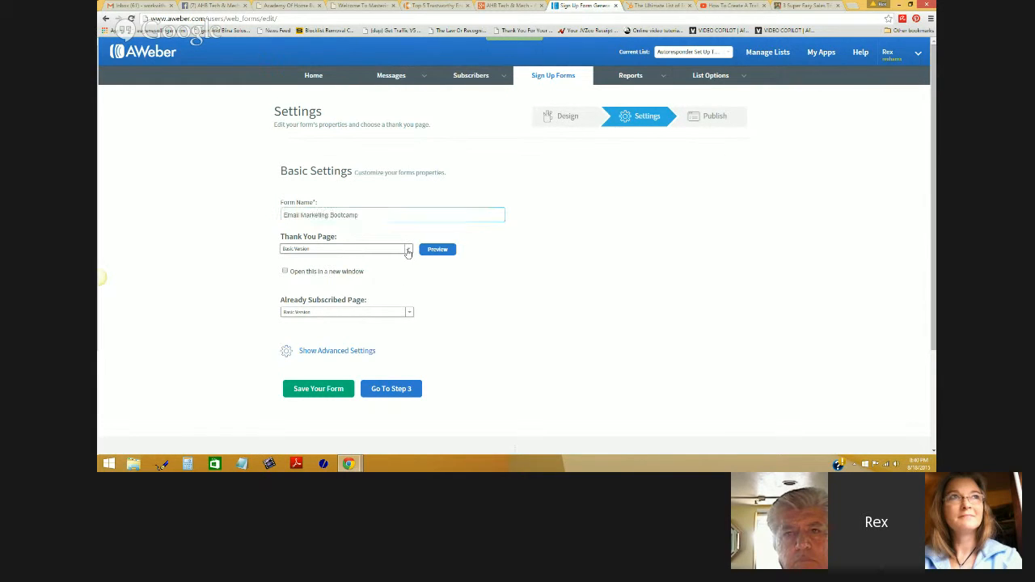
click(368, 267)
click(358, 272)
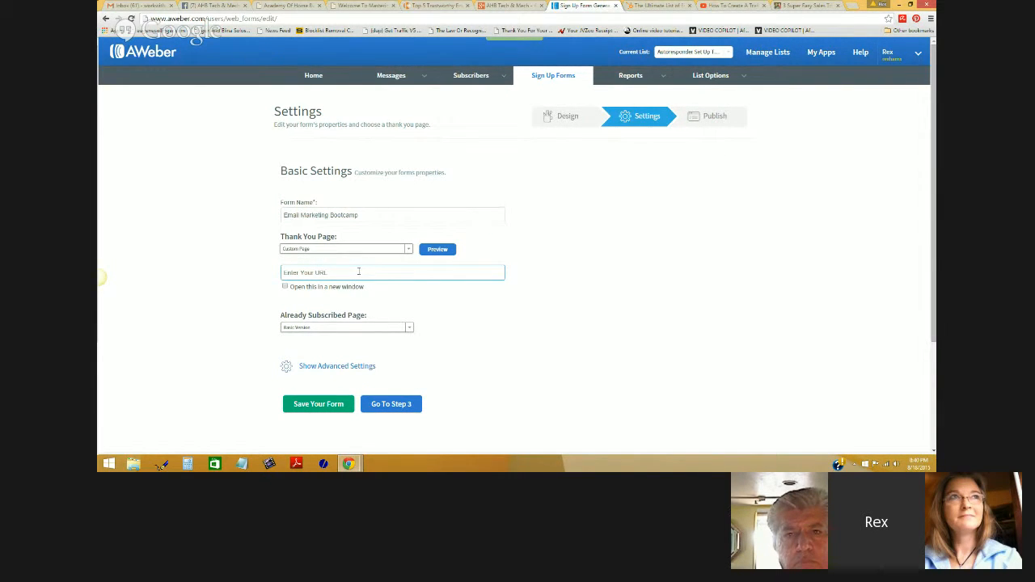
- Copy the '3 Super Easy Sales Triggering List Building Tips For Starters' post URL, then return to the thank-you URL field
click(795, 6)
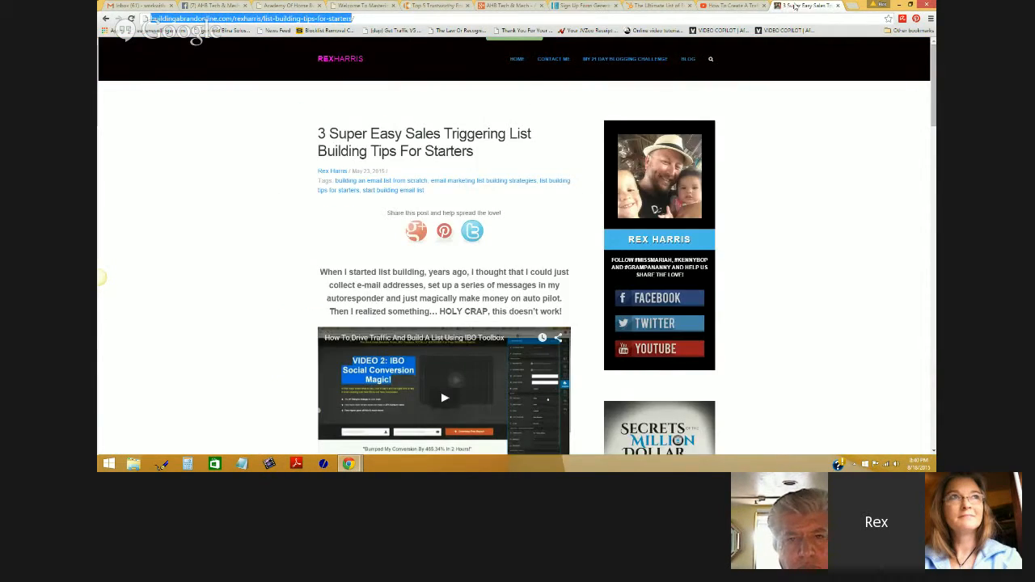
scroll(707, 247, down, 8)
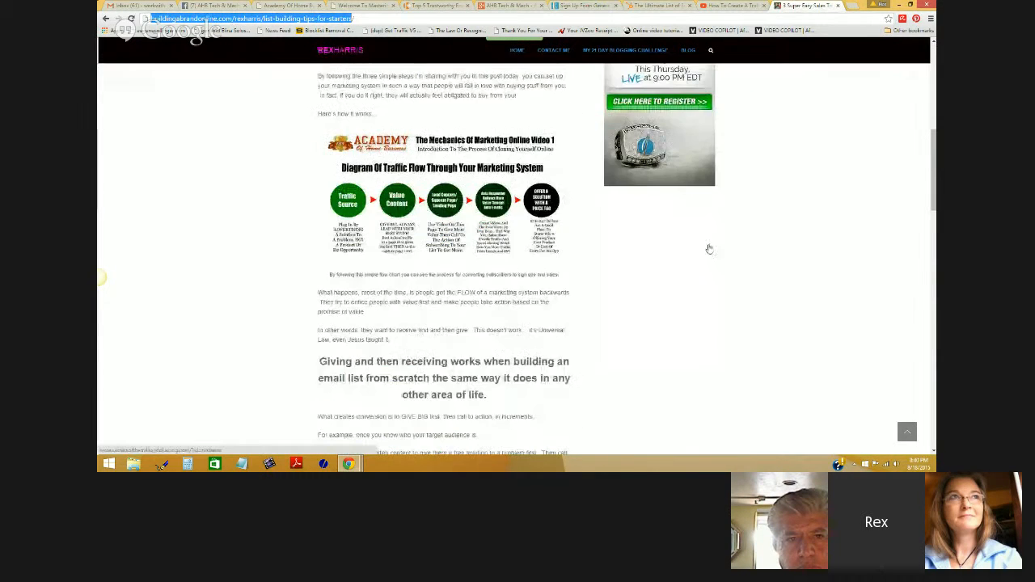
scroll(731, 259, up, 7)
scroll(738, 259, up, 2)
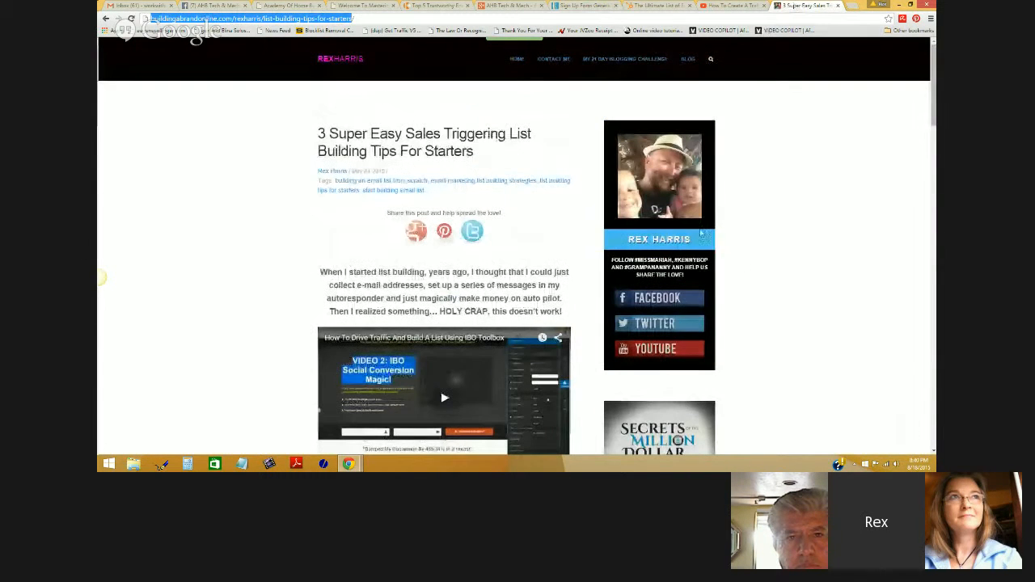
right_click(318, 19)
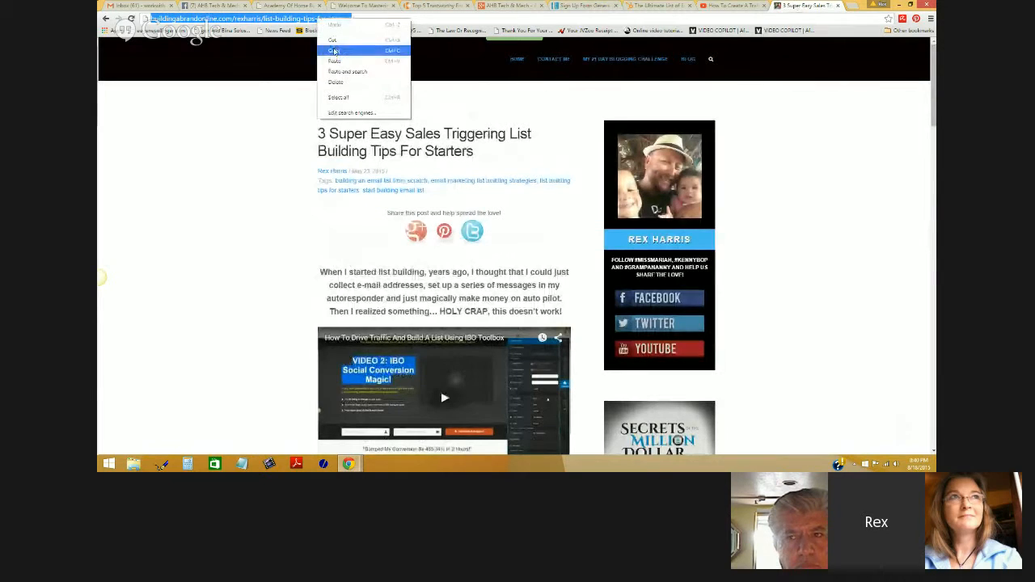
click(337, 50)
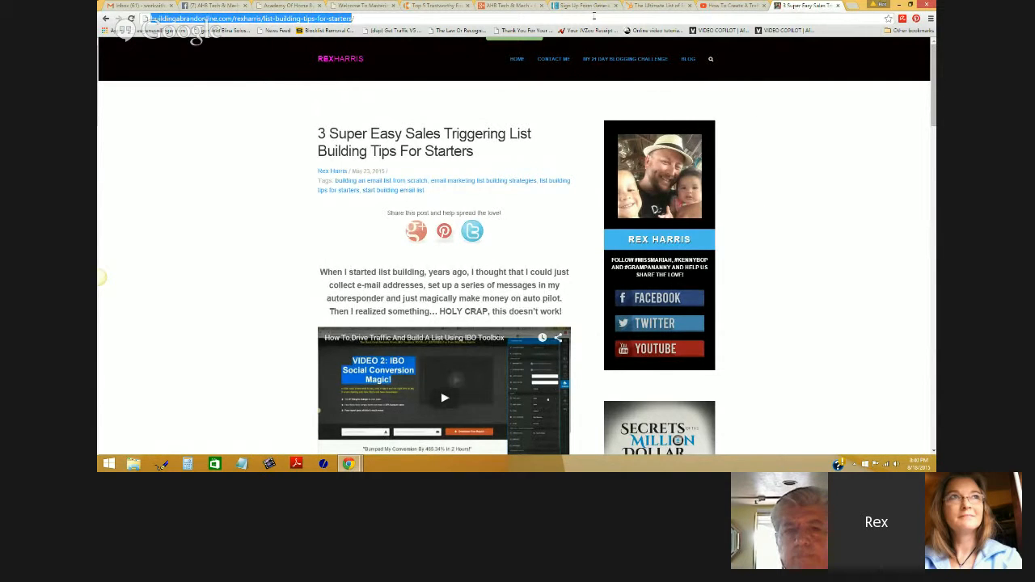
click(583, 6)
click(375, 271)
right_click(341, 272)
click(325, 272)
triple_click(325, 272)
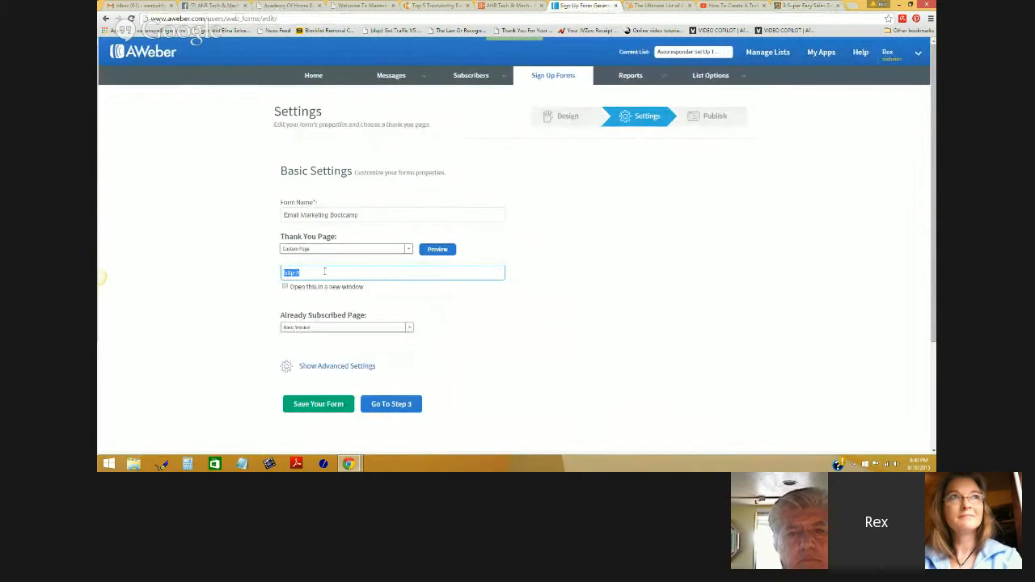
text(http://buildingabrandonline.com/rexharris/list-building-tips-for-starters)
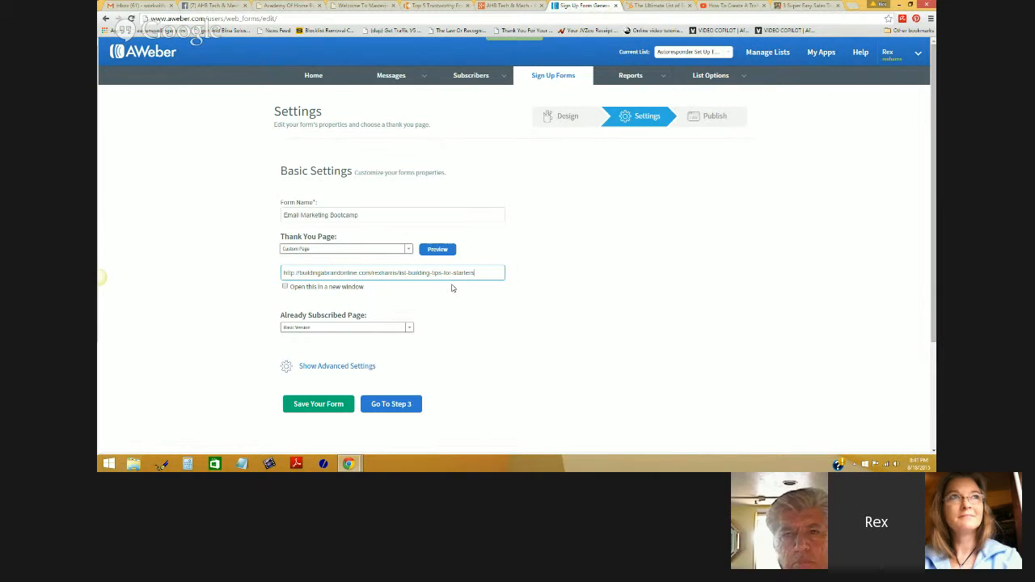
- Keep the Already Subscribed Page as Basic Version after briefly trying Custom Page
click(408, 328)
click(429, 317)
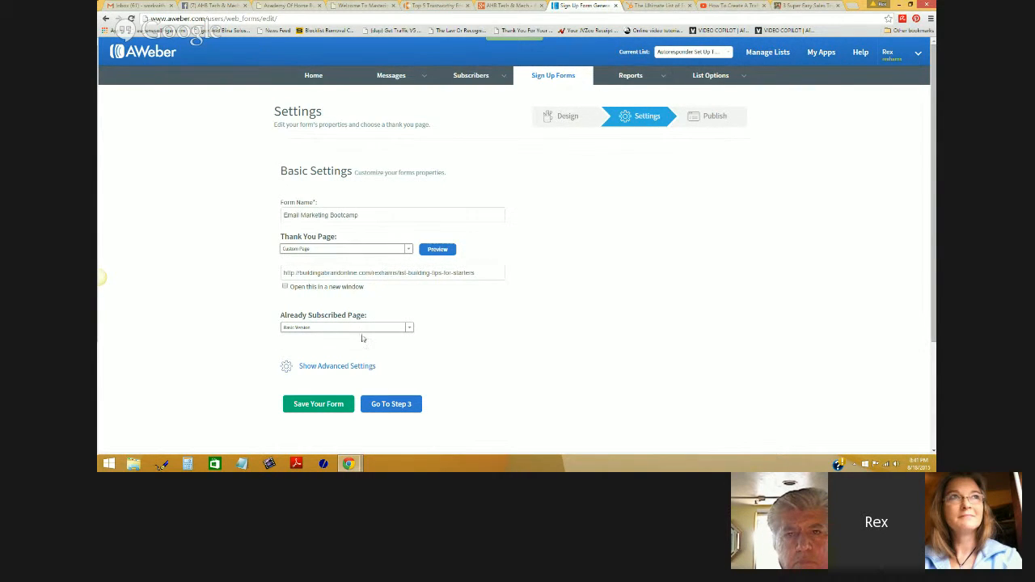
click(405, 329)
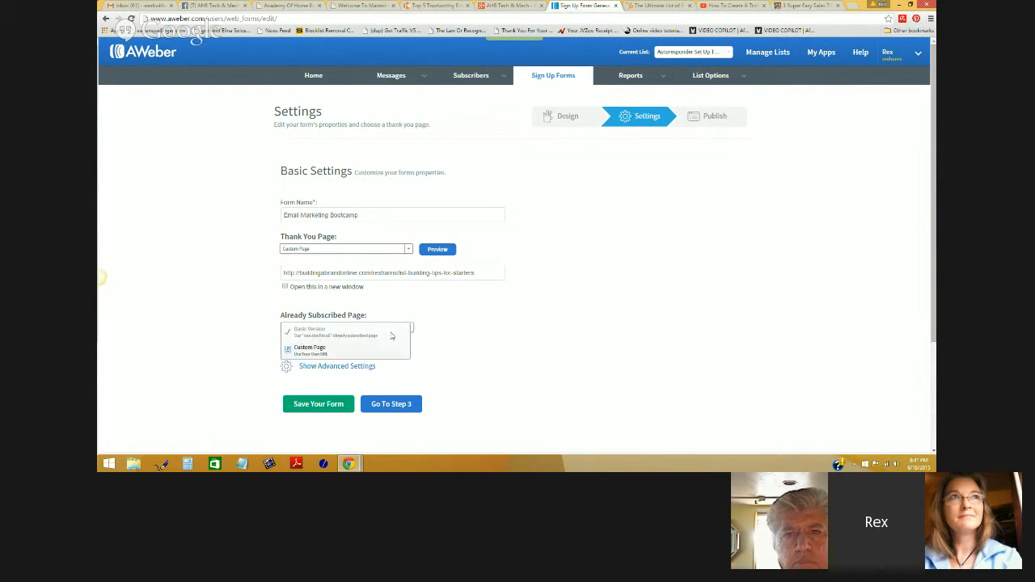
click(361, 349)
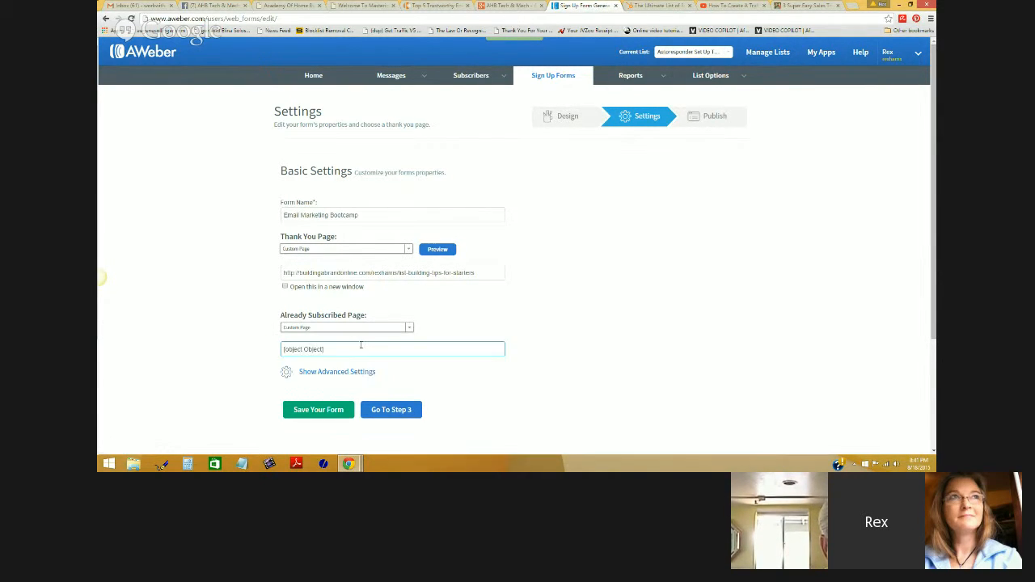
drag(350, 348, 285, 349)
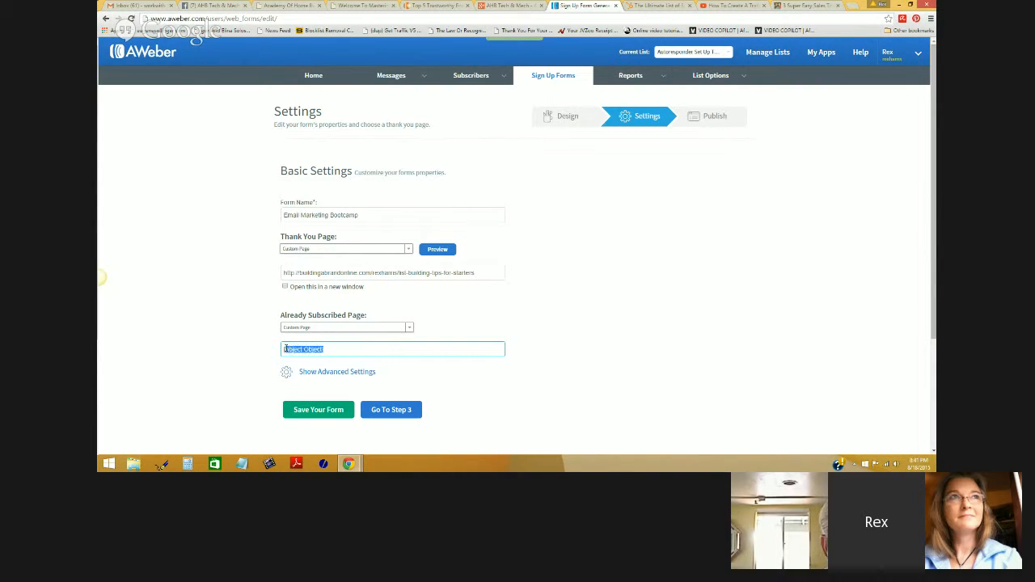
key(BackSpace)
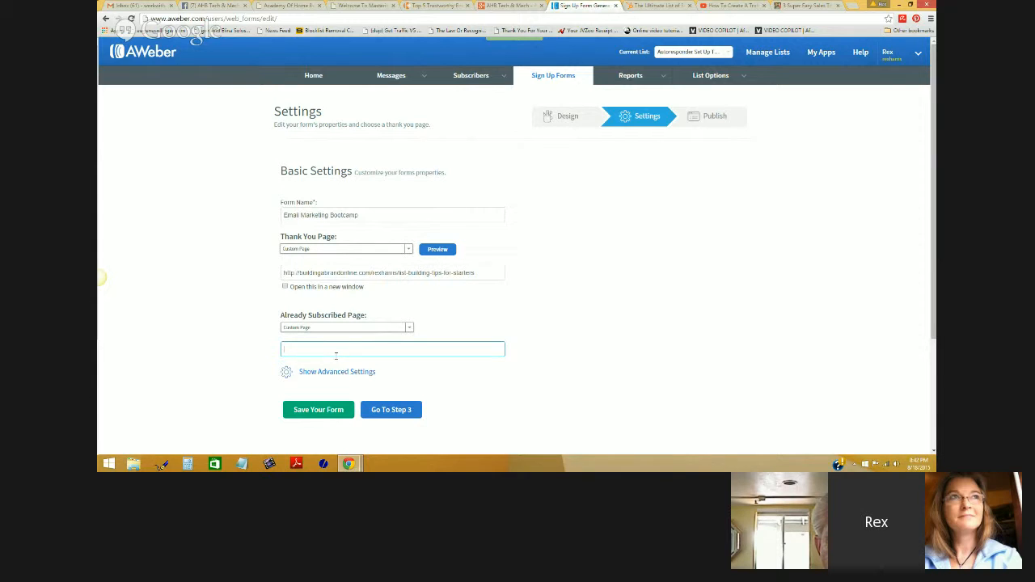
click(408, 327)
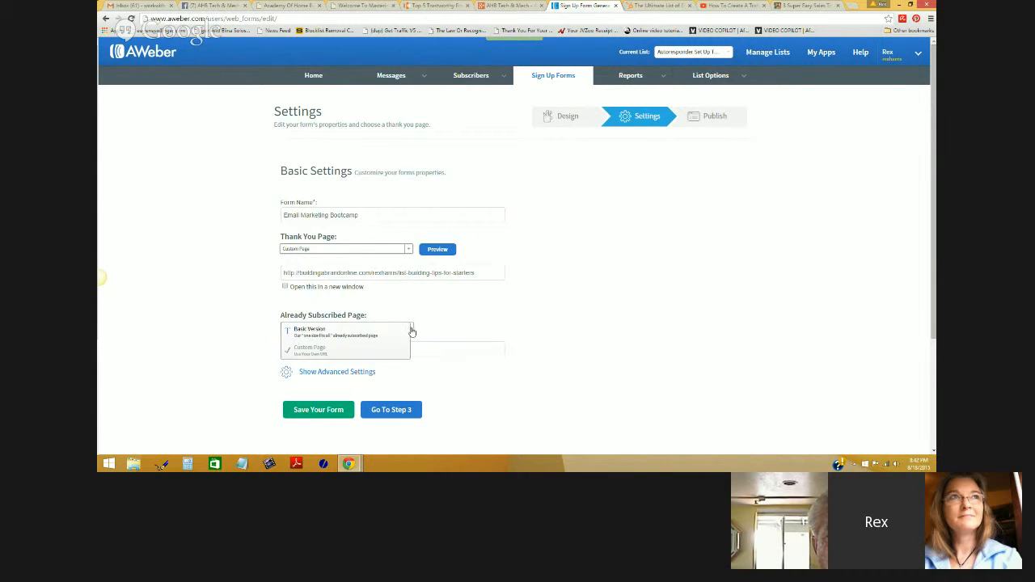
click(355, 335)
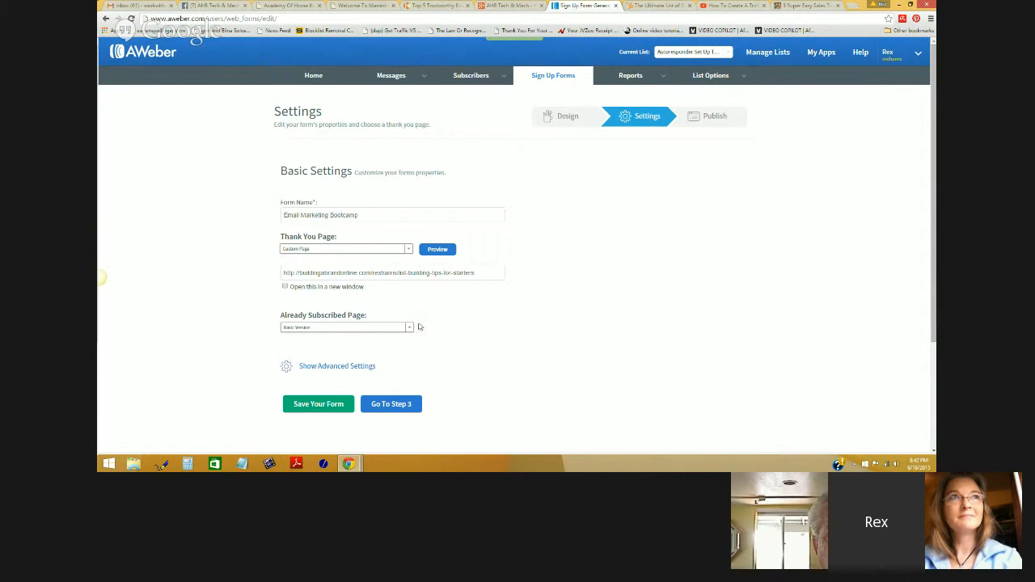
click(359, 367)
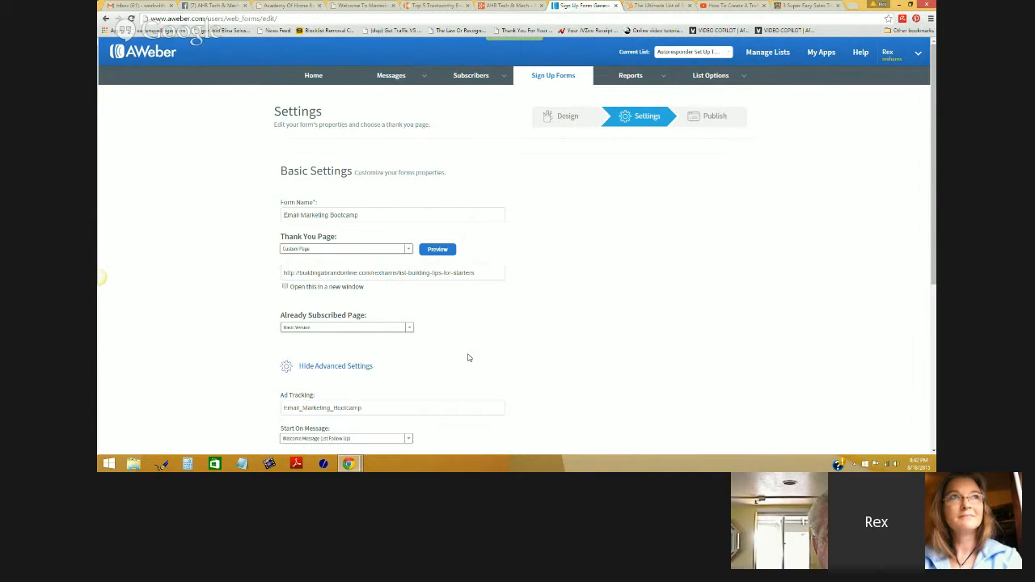
- Check the advanced settings, keeping Welcome Message as the Start On Message
scroll(467, 357, down, 1)
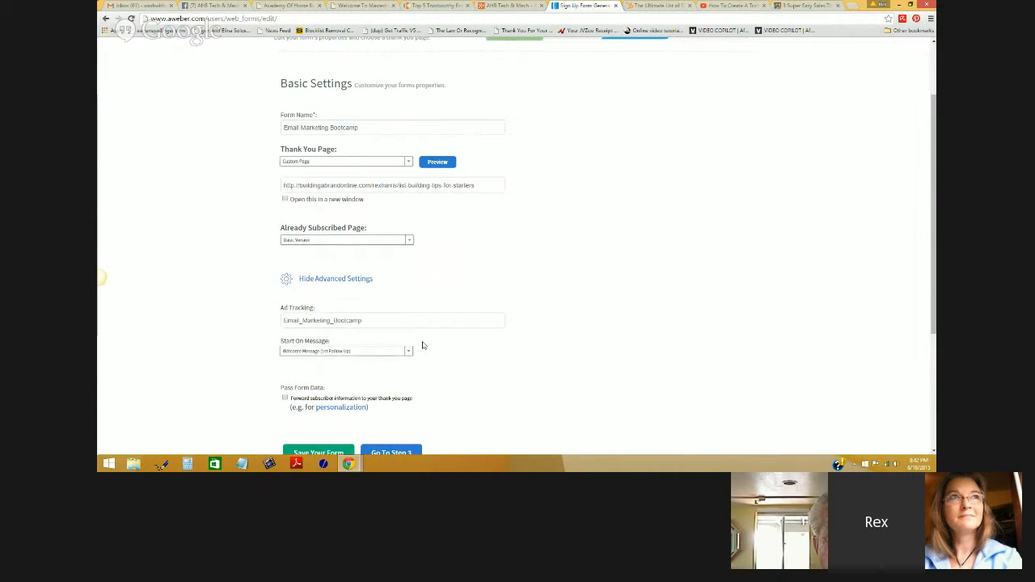
scroll(421, 343, down, 1)
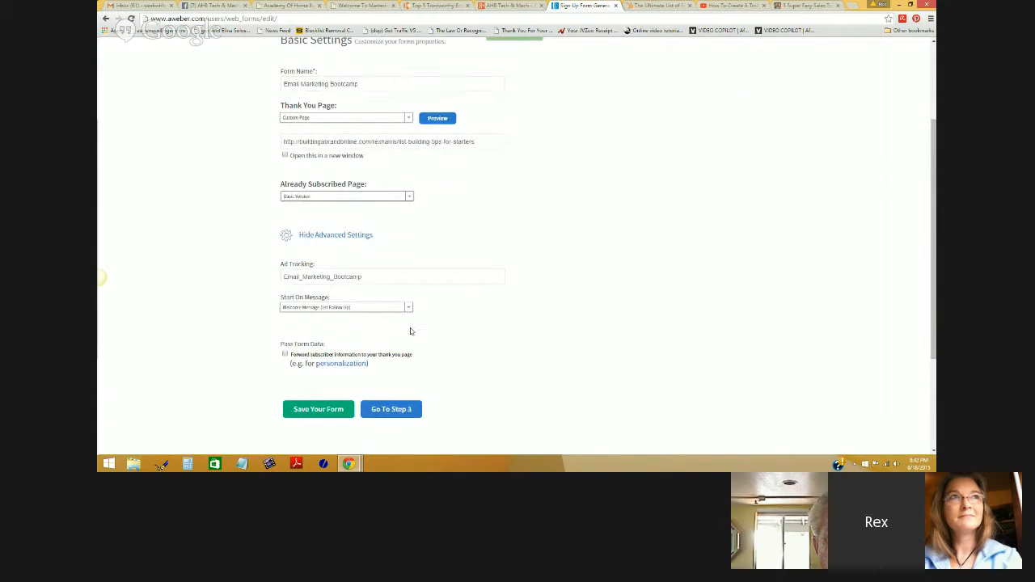
click(409, 308)
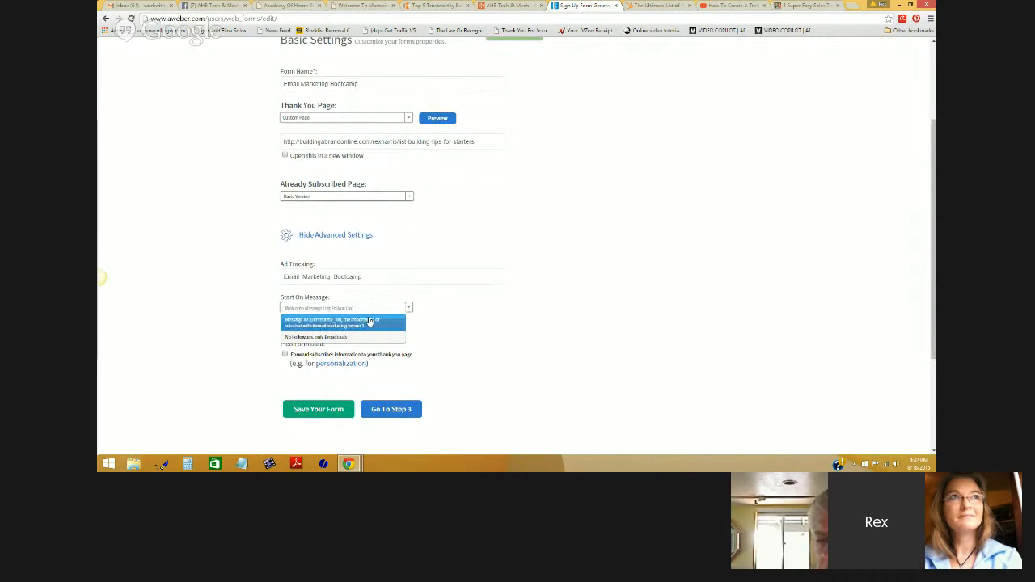
click(411, 337)
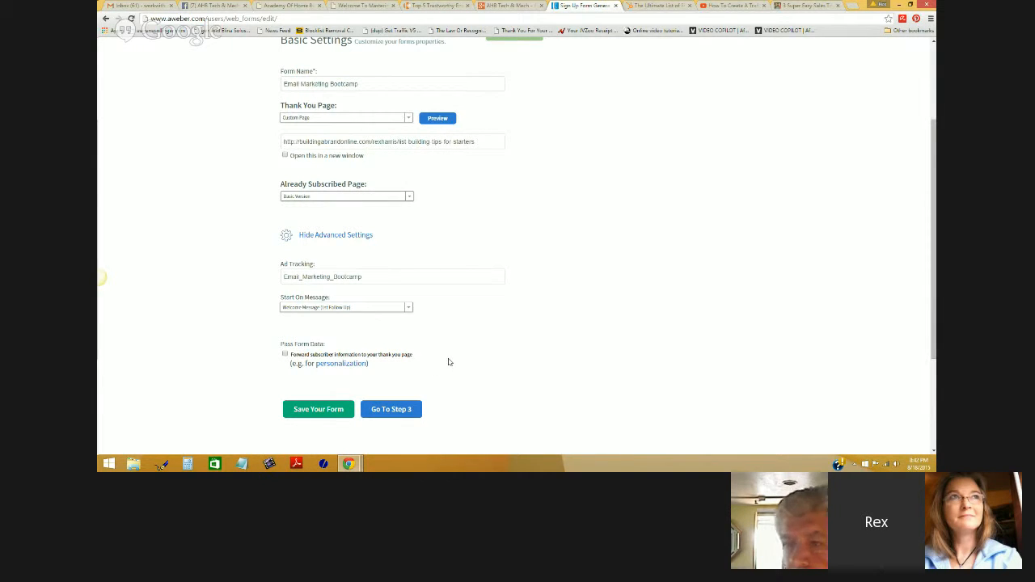
click(353, 235)
- Save the Email Marketing Bootcamp form and continue to the Publish step
scroll(634, 257, up, 1)
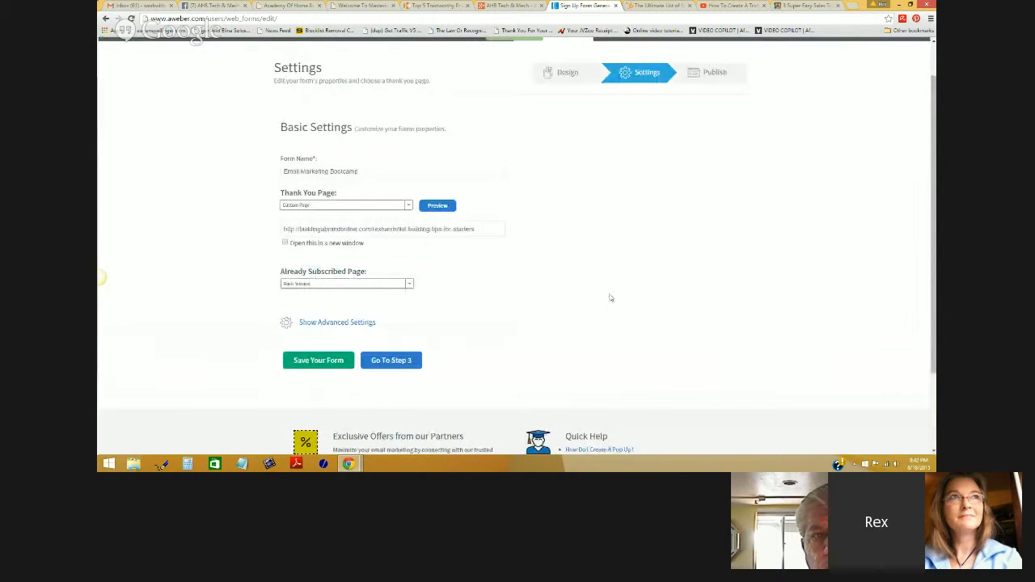
scroll(610, 298, up, 1)
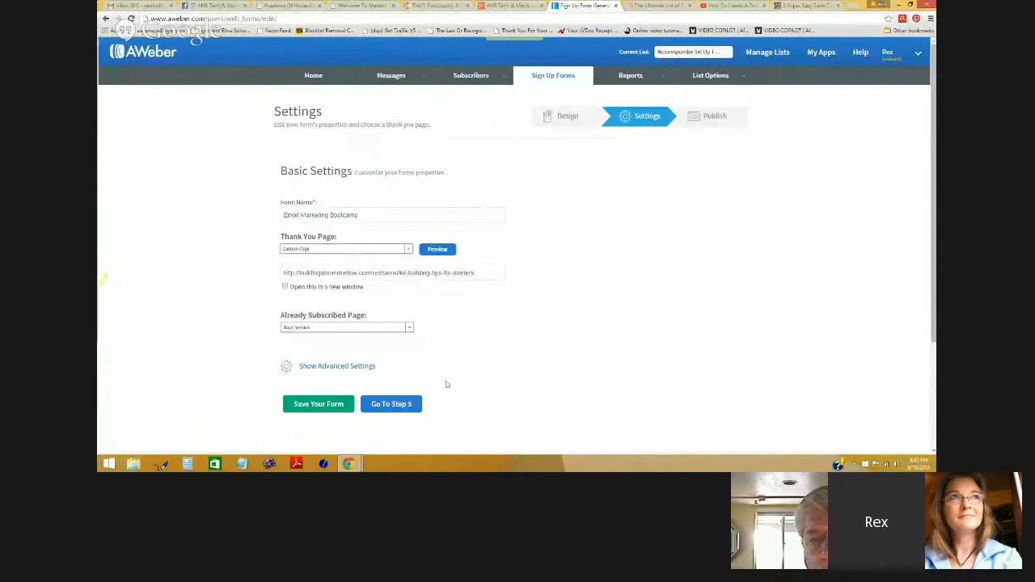
click(315, 406)
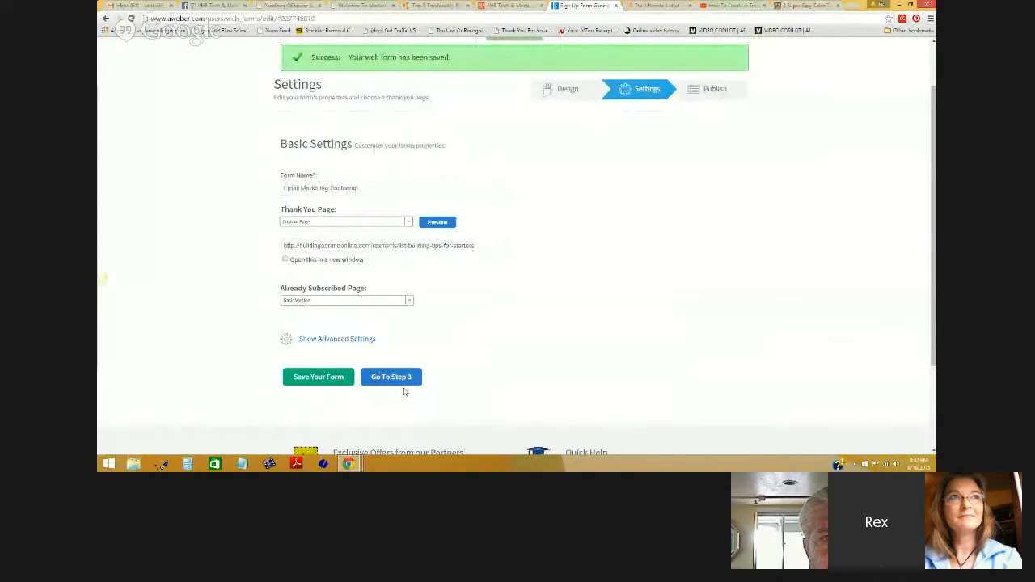
click(401, 378)
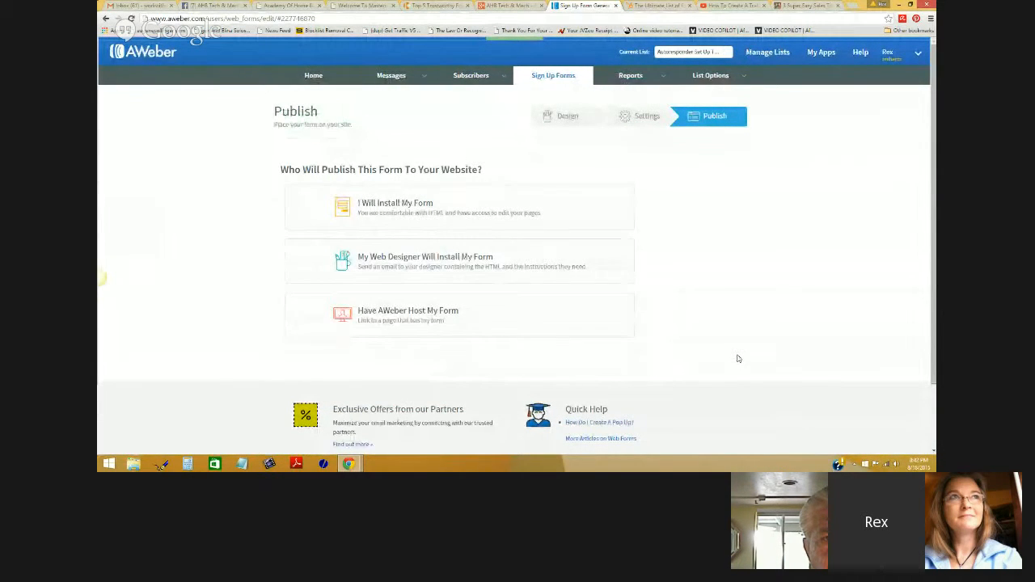
- Choose to install the form yourself and display its Raw HTML Version code
click(421, 205)
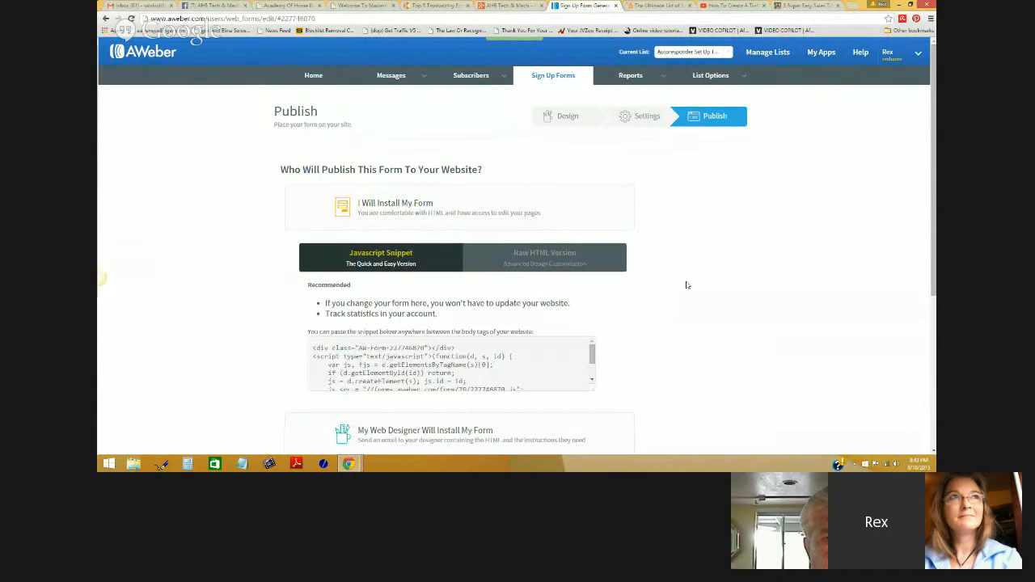
click(540, 267)
click(413, 258)
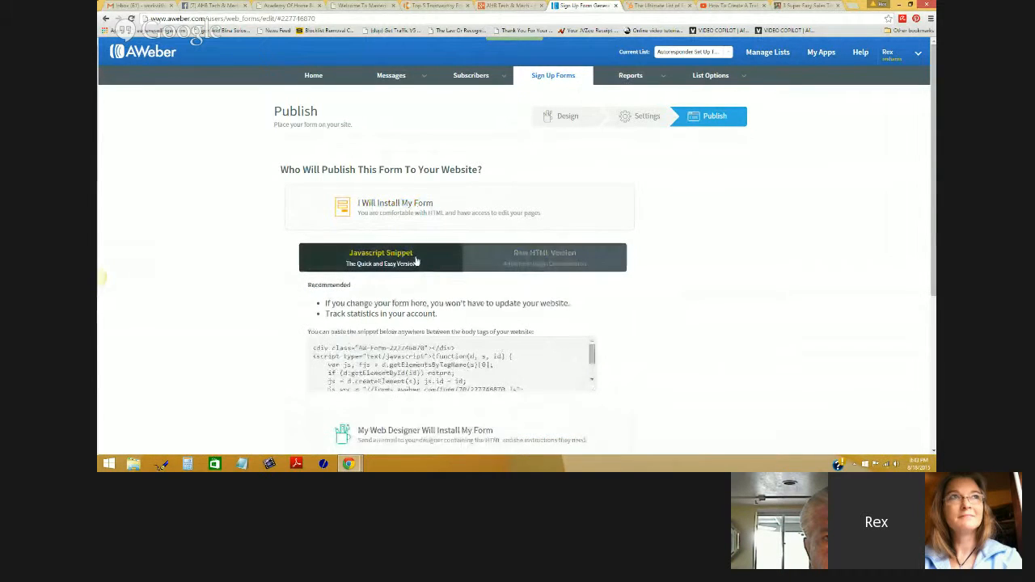
click(510, 261)
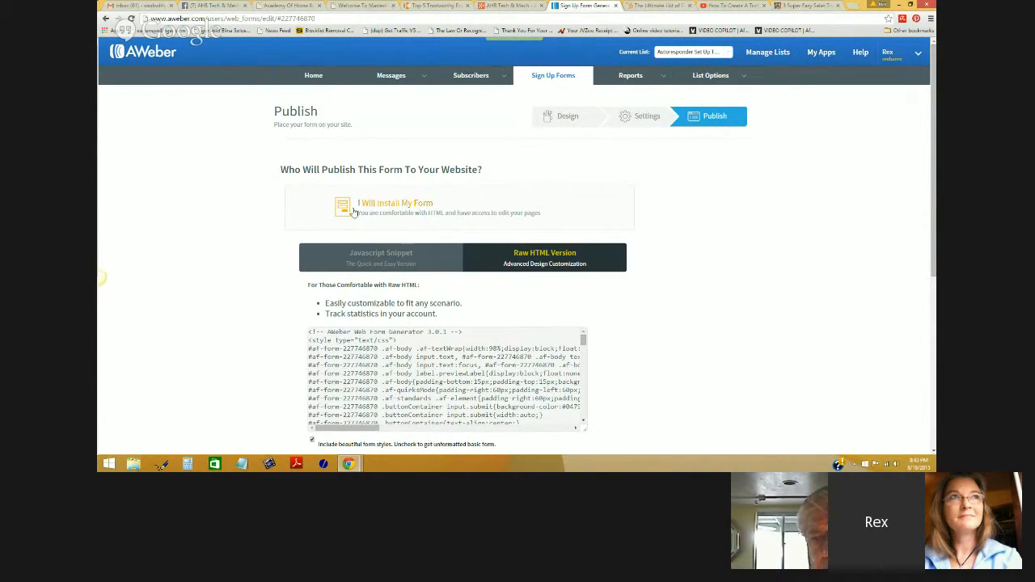
- Look over the raw HTML code, then bring the Google+ Hangouts screenshare window forward
scroll(644, 350, down, 1)
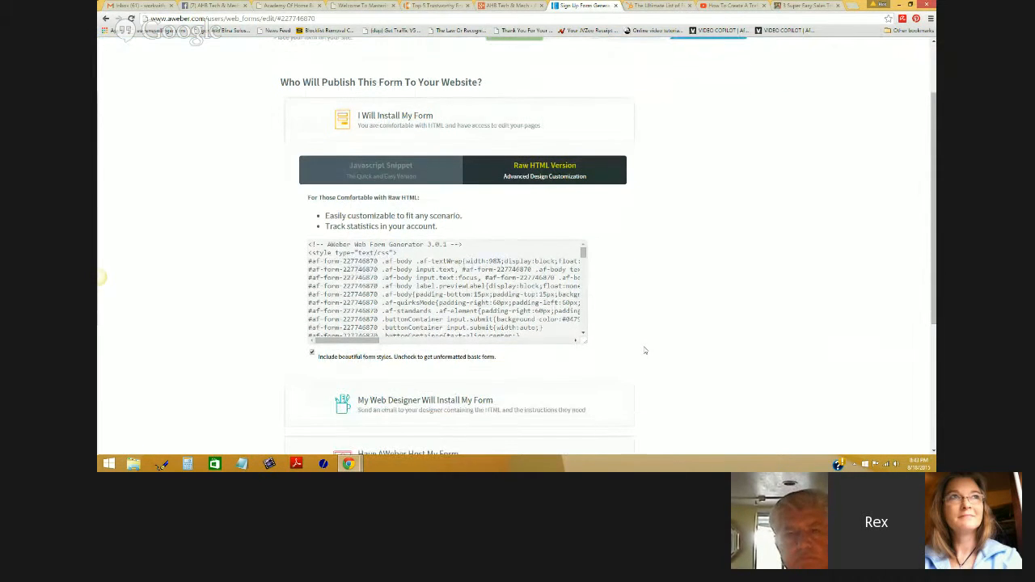
scroll(645, 350, up, 1)
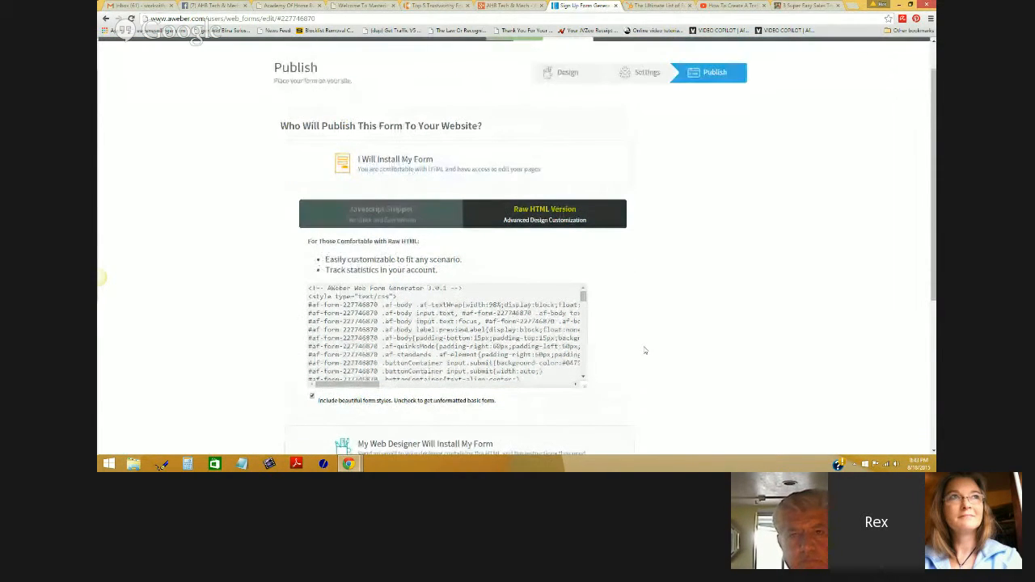
scroll(651, 348, up, 1)
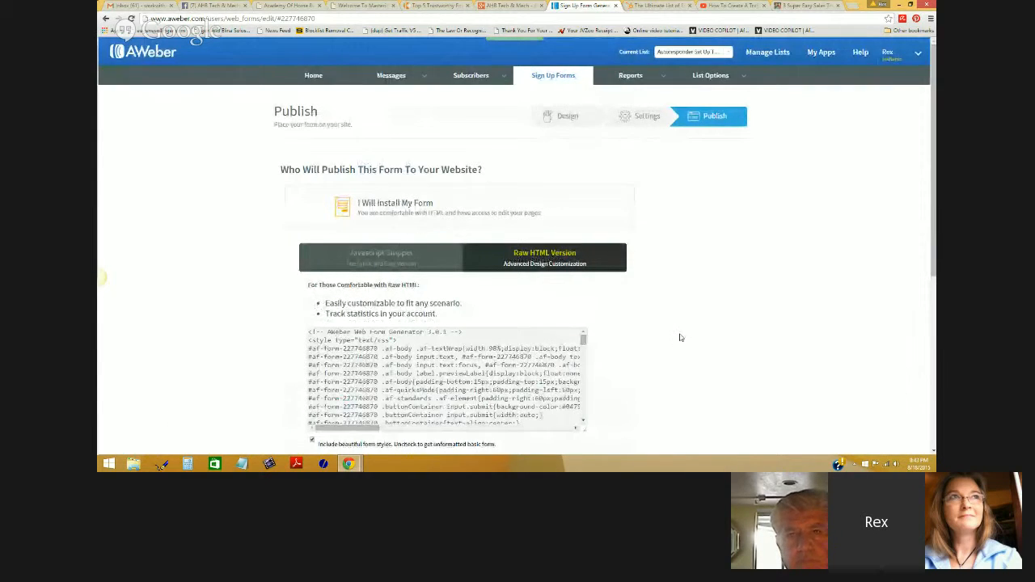
scroll(679, 337, down, 1)
scroll(674, 339, down, 1)
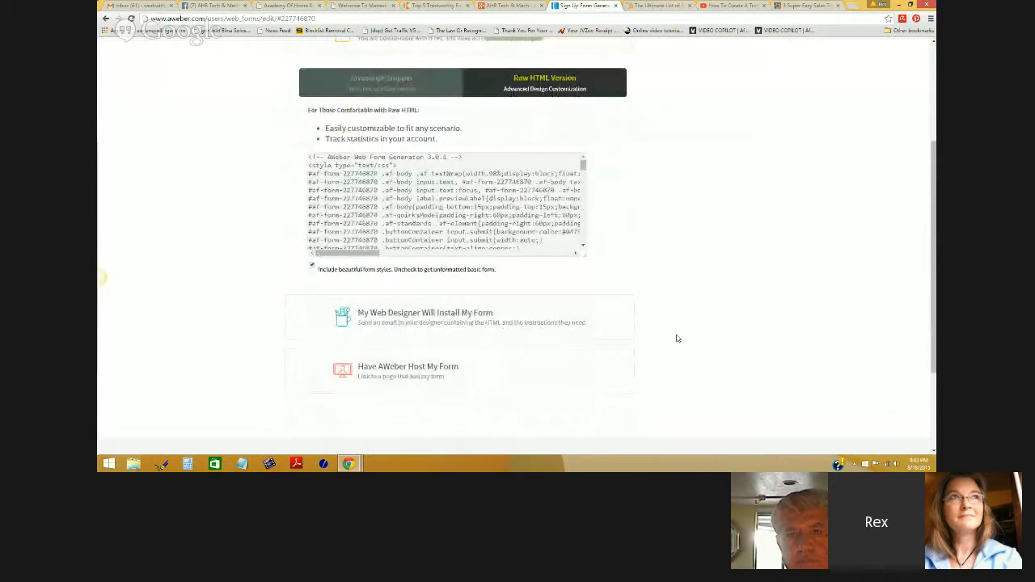
scroll(678, 338, up, 2)
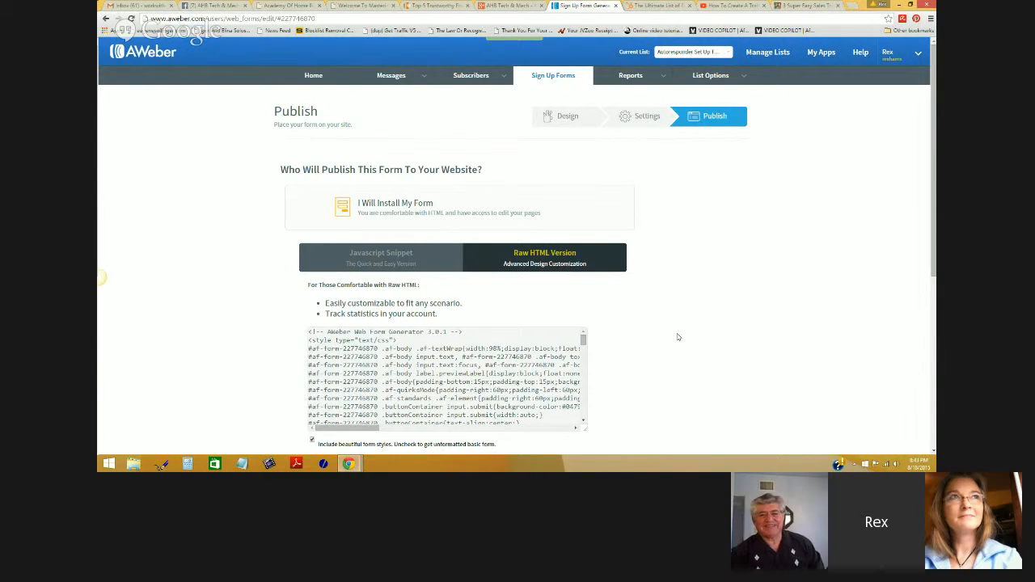
mouse_move(364, 464)
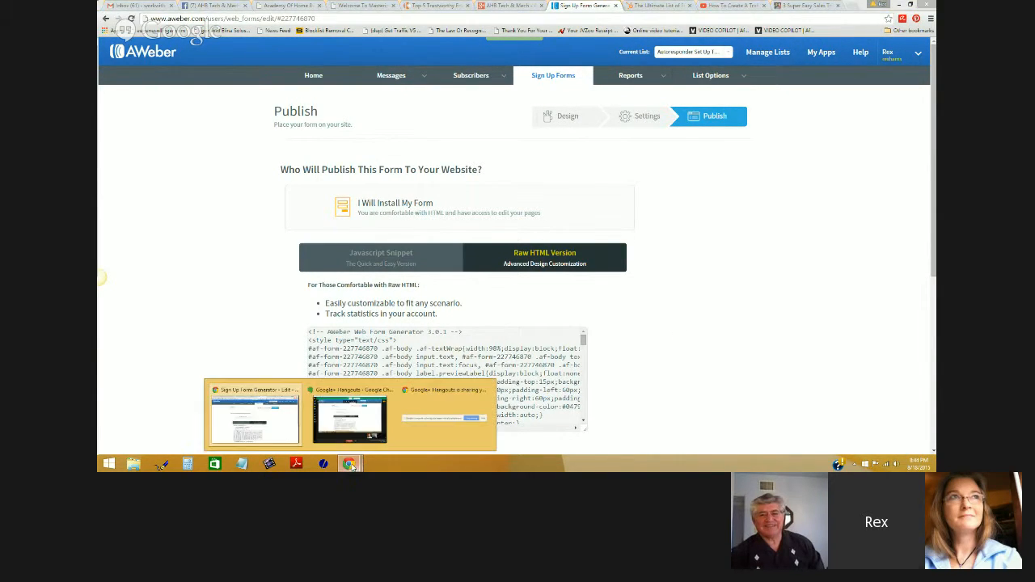
click(359, 434)
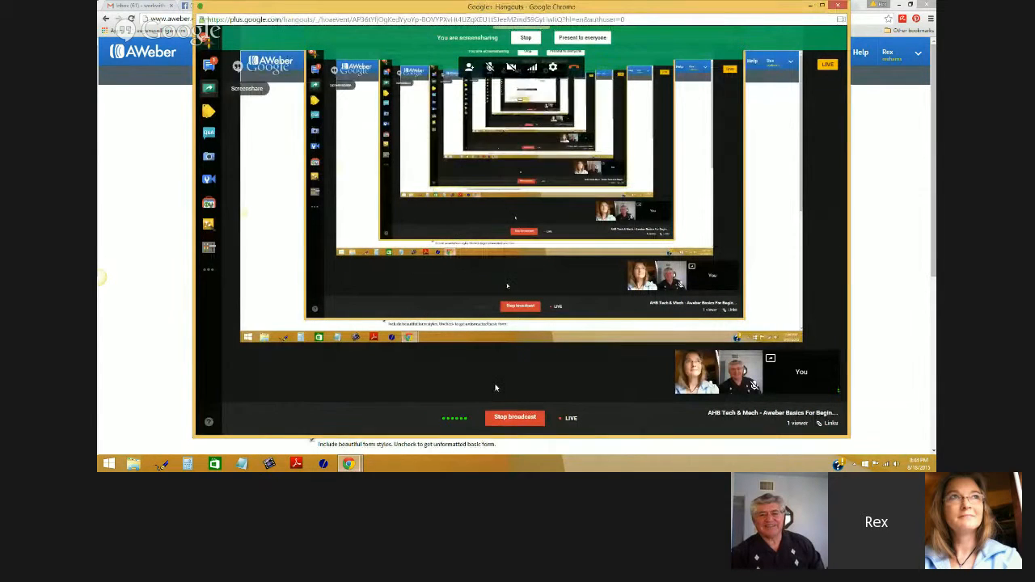